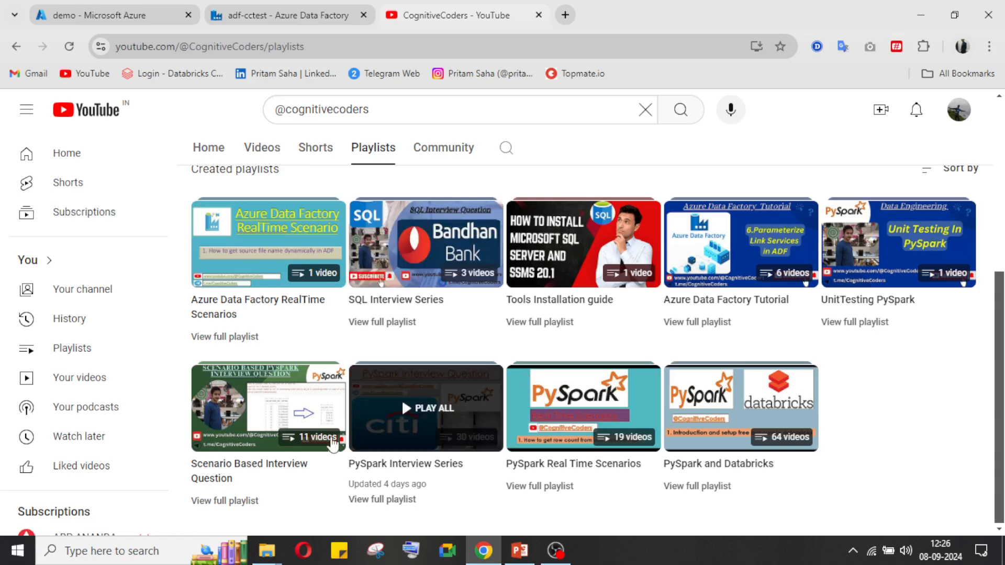
key(alt+Tab)
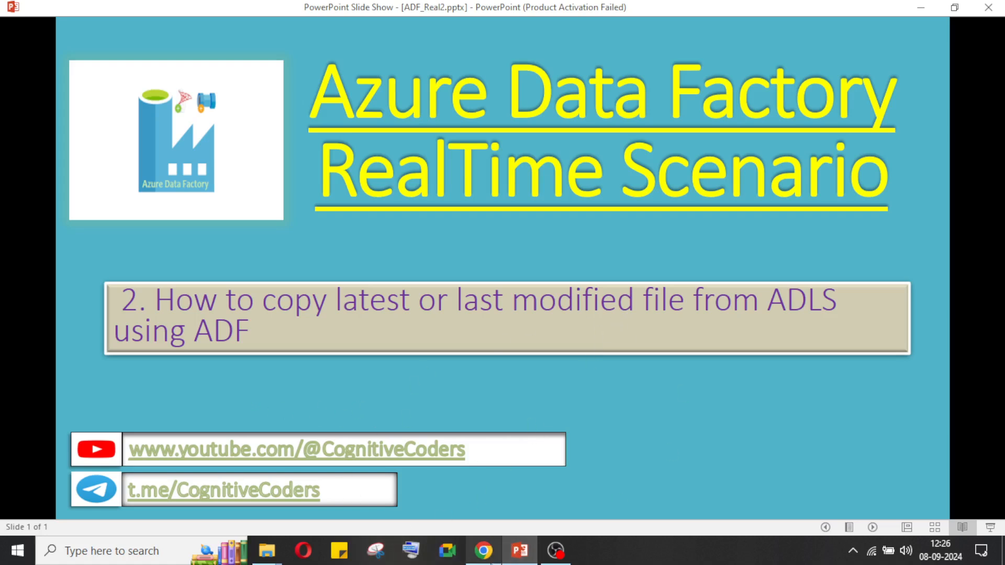
click(491, 560)
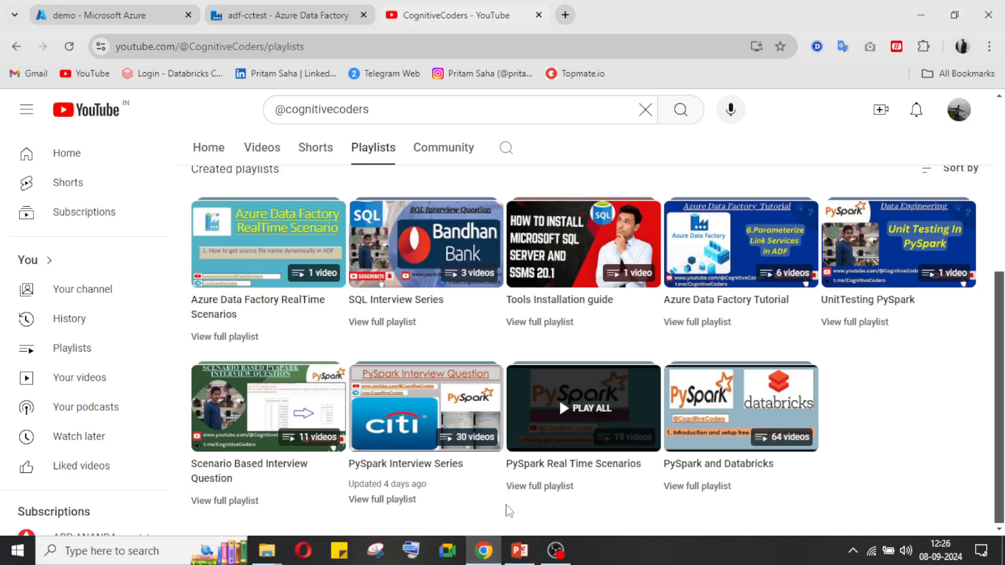
click(563, 559)
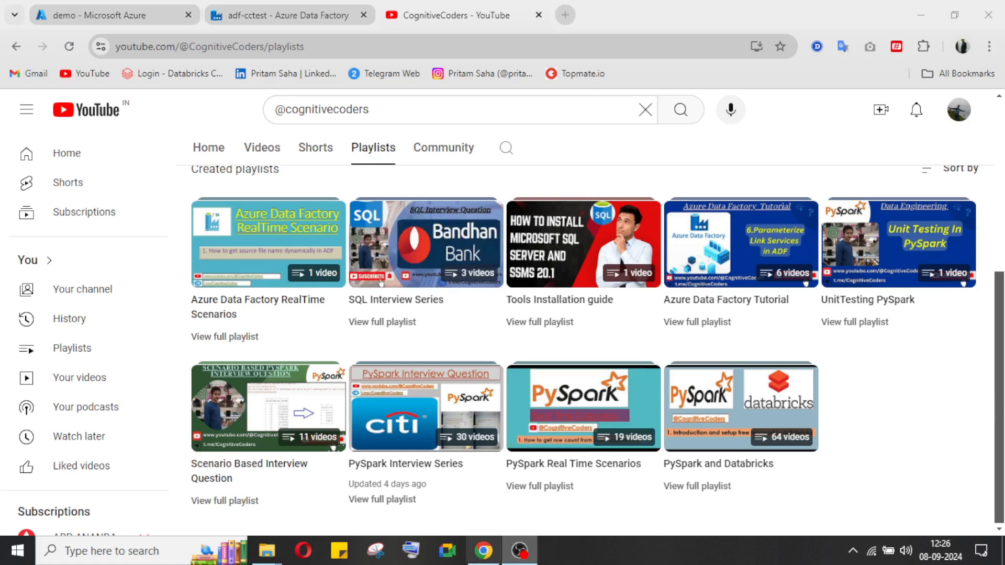
click(480, 546)
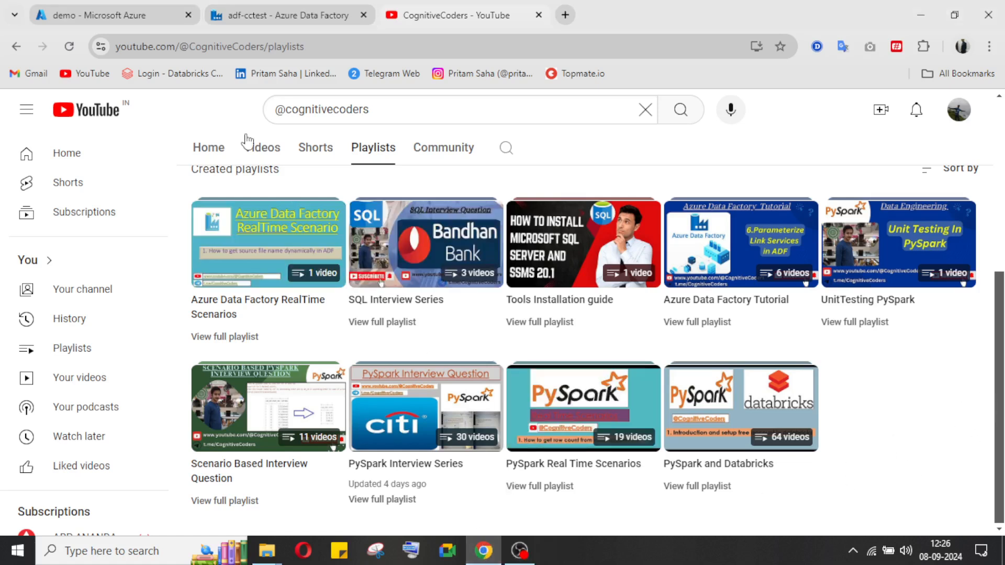
- Switch to the Azure portal and examine the files in the demo container's source folder, widening the Modified column to read the full dates
click(224, 21)
click(130, 14)
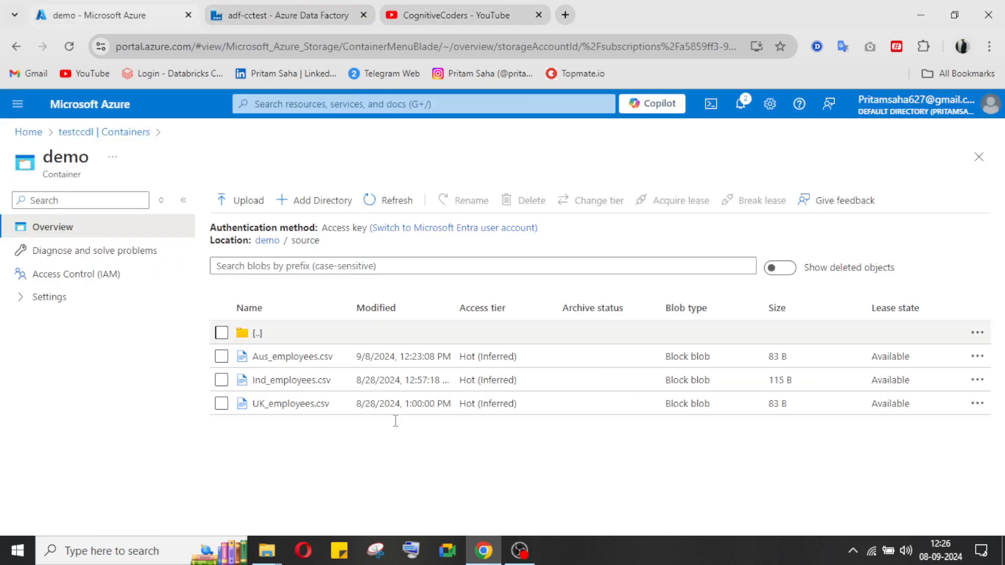
click(294, 330)
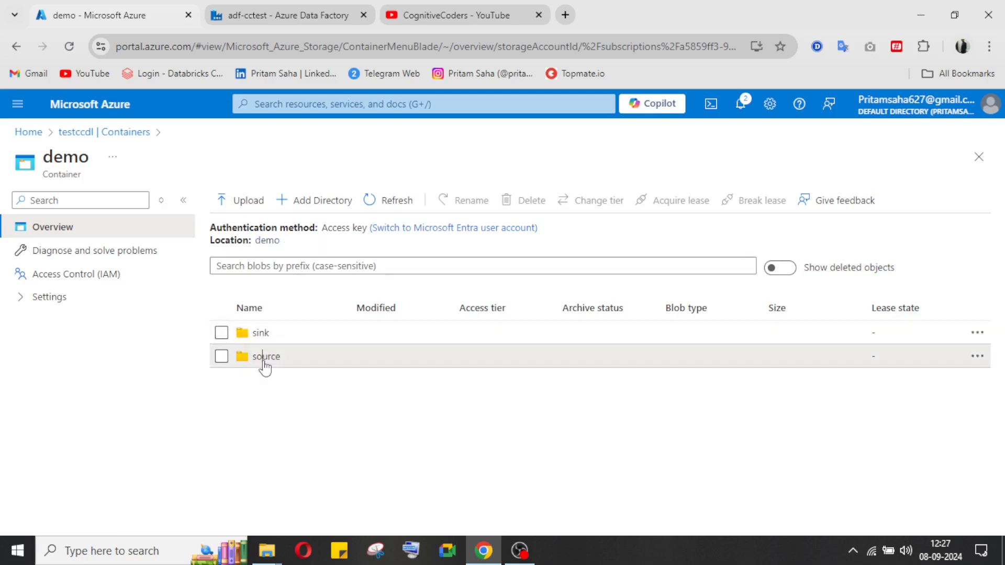
click(264, 359)
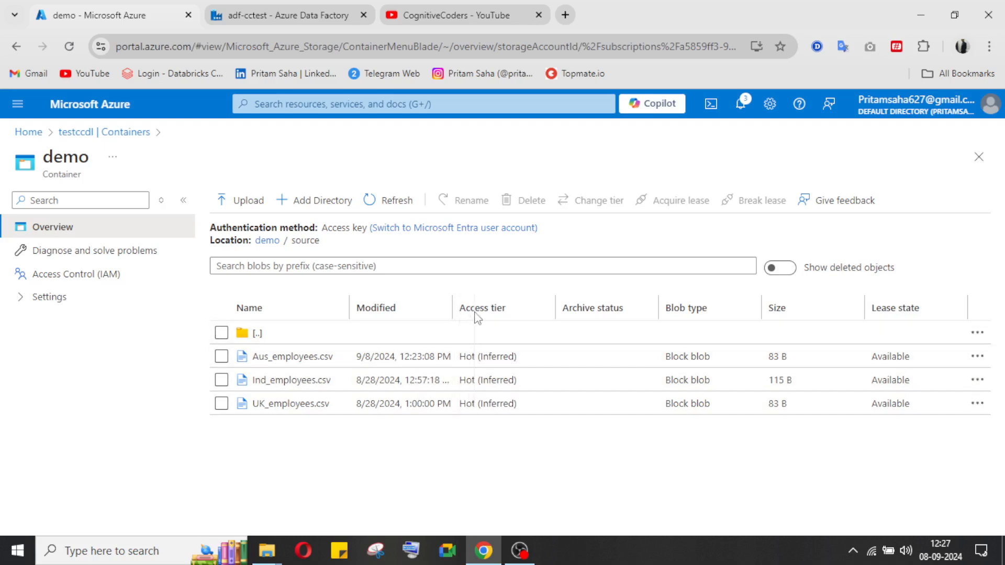
drag(453, 312, 475, 312)
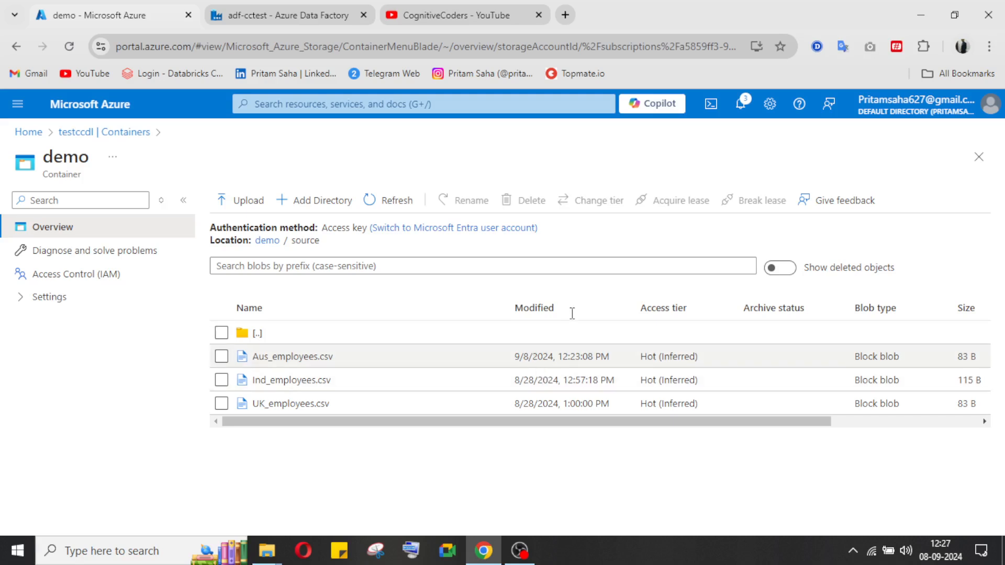
drag(631, 302, 623, 302)
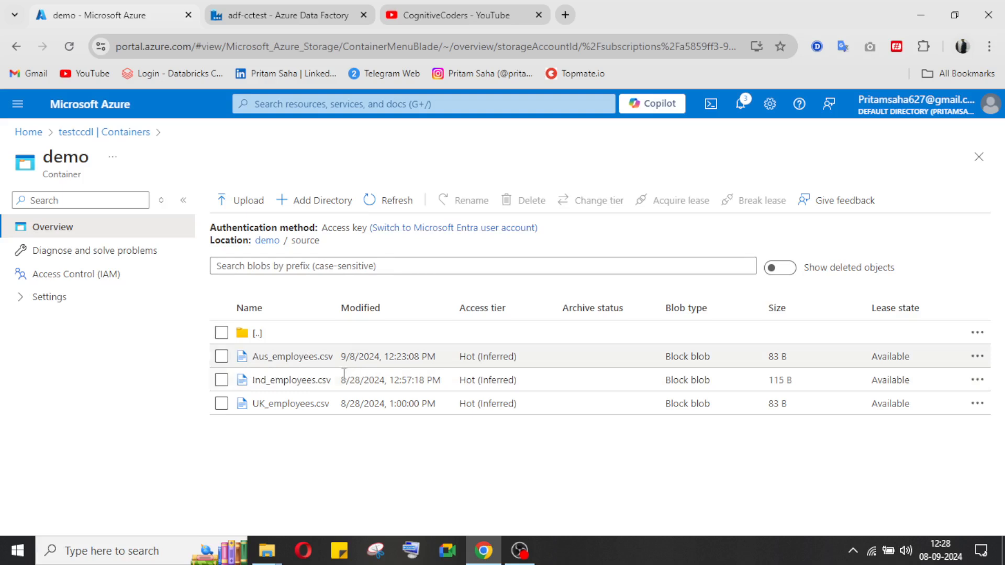
- Switch to the adf-cctest Azure Data Factory, create a new blank pipeline and close its properties pane
click(313, 16)
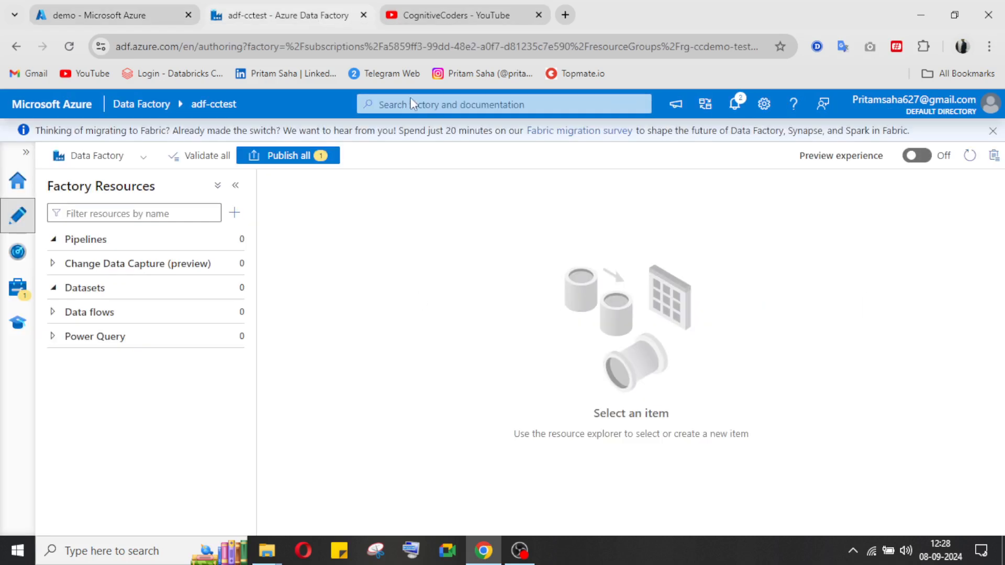
click(233, 263)
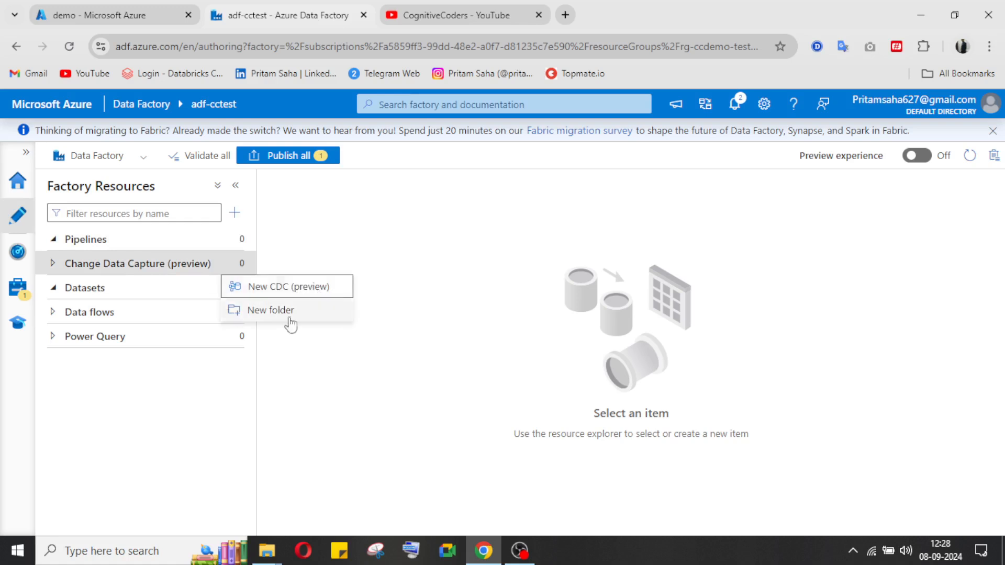
click(474, 222)
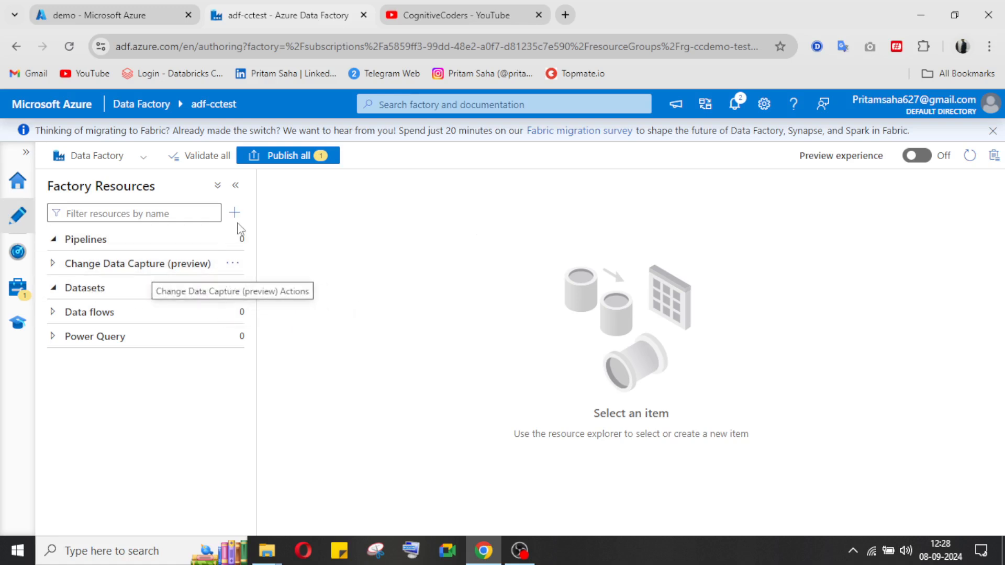
click(233, 239)
click(285, 262)
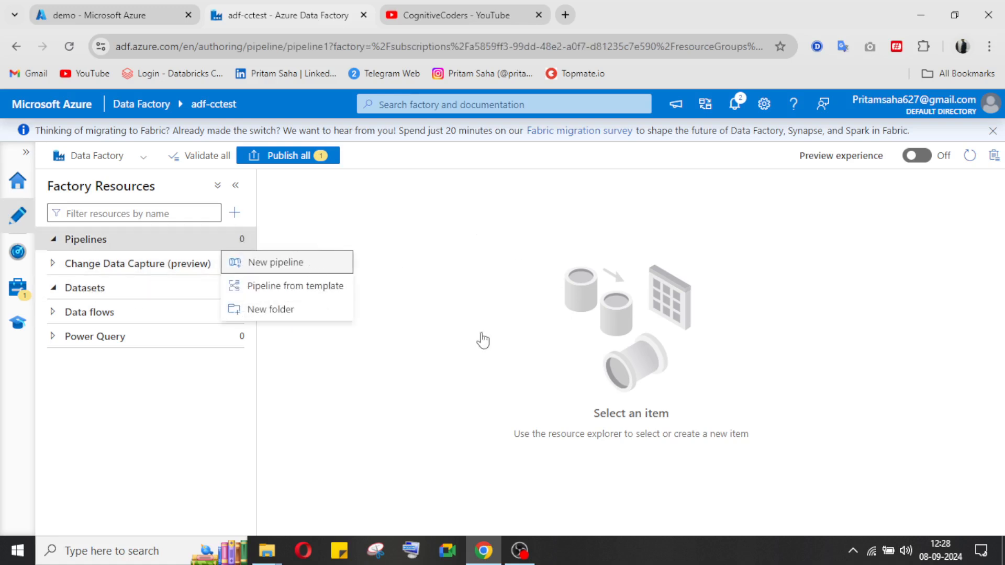
click(285, 264)
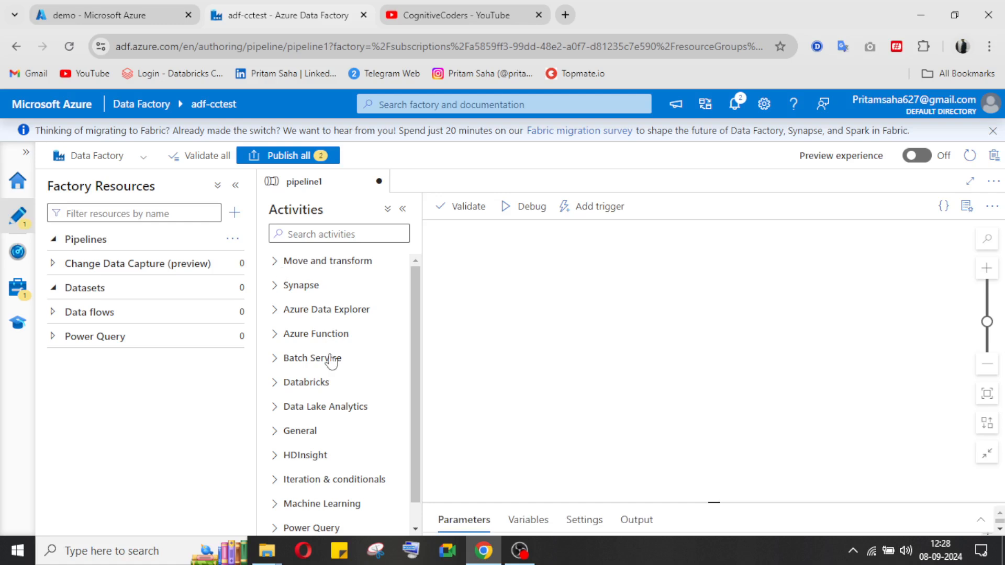
click(977, 212)
- Find the Get Metadata activity and place it on the pipeline canvas
click(313, 230)
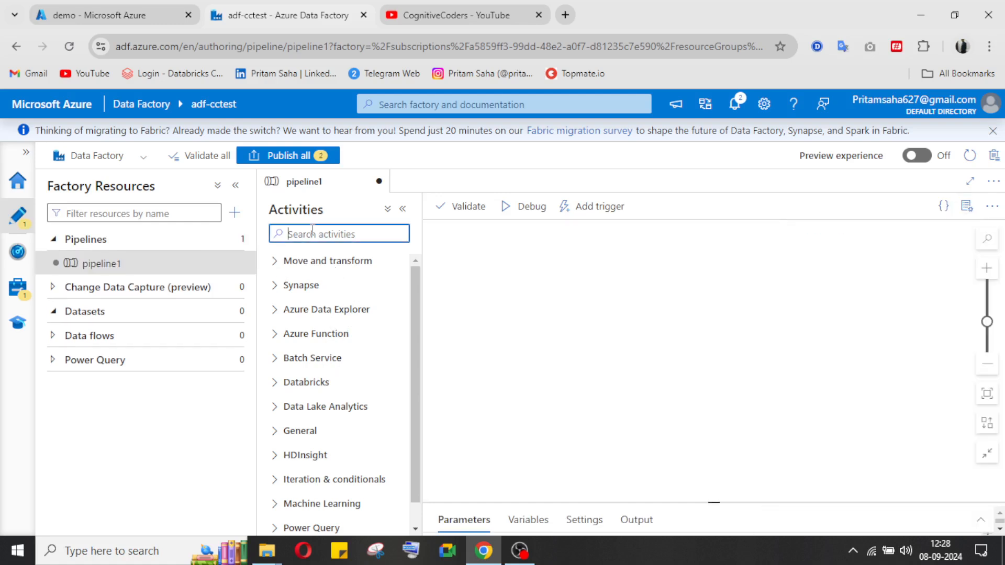
text(met)
drag(322, 290, 566, 288)
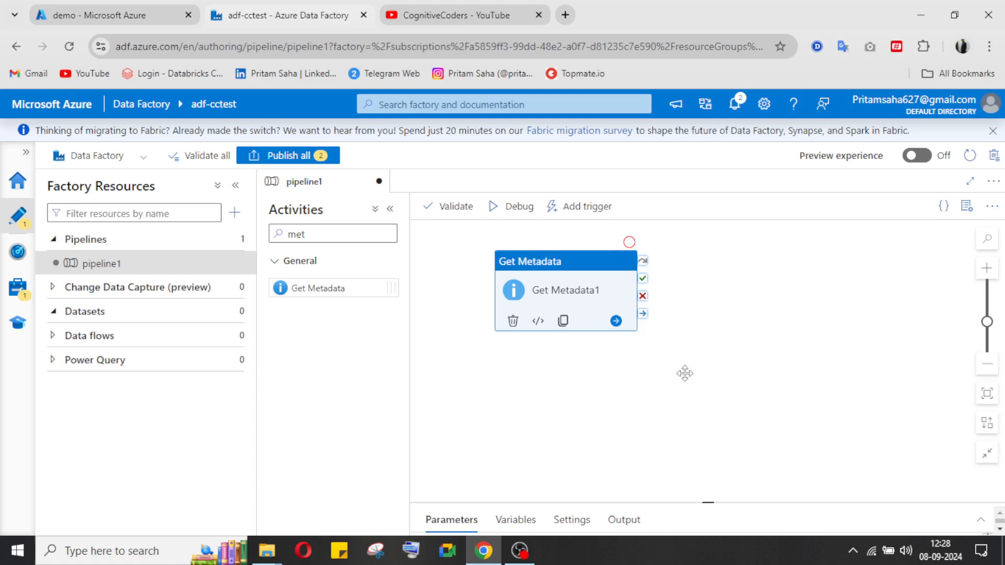
- Begin a new dataset for the Get Metadata activity, using Azure Data Lake Storage Gen2 and the DelimitedText format
click(489, 521)
click(654, 280)
click(824, 285)
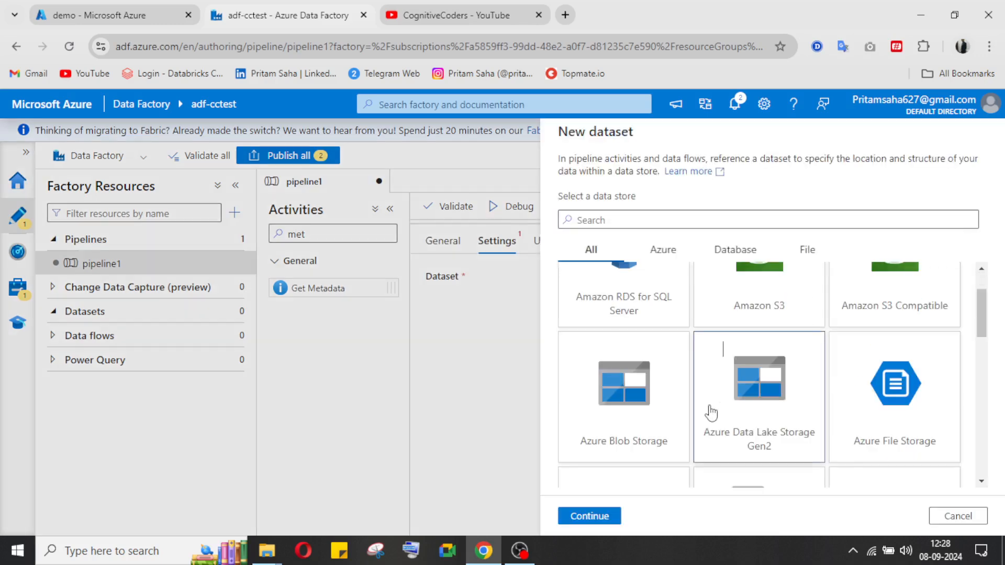
click(579, 516)
click(855, 195)
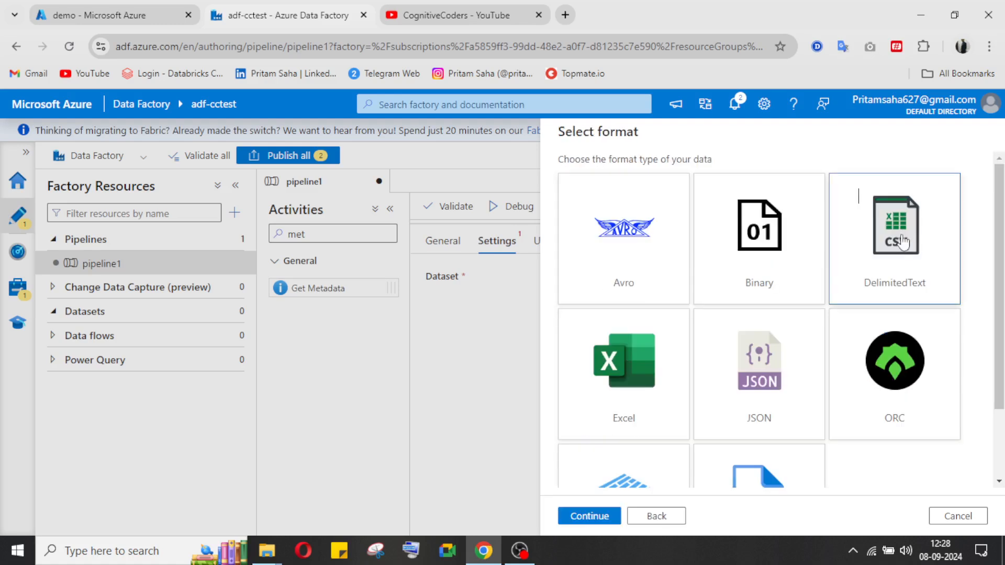
click(602, 516)
- Name the new dataset ds_SourceFile and assign it the AzureDataLakeStorage1 linked service
click(659, 177)
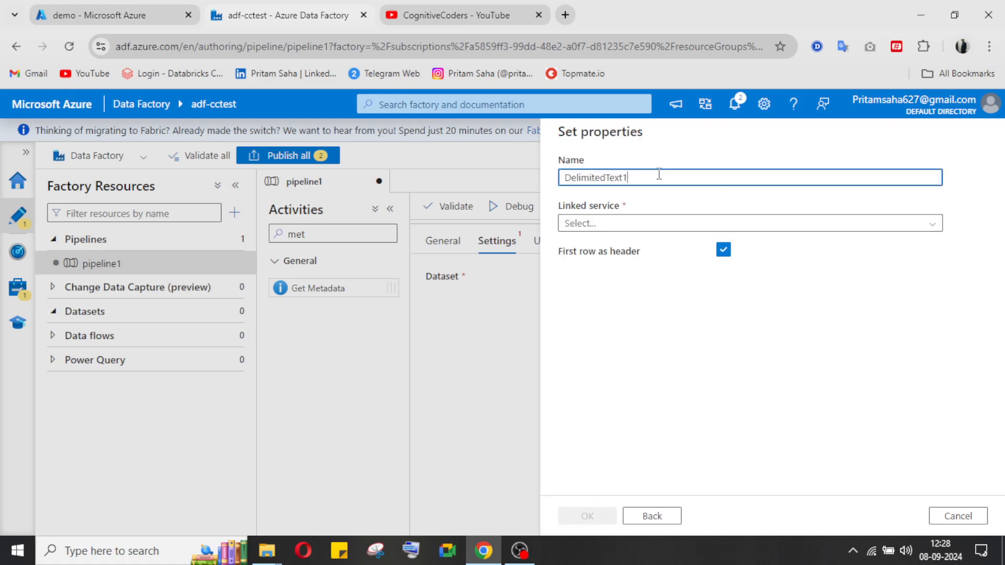
key(ctrl+a)
text(d)
text(s_Fi)
text(Source)
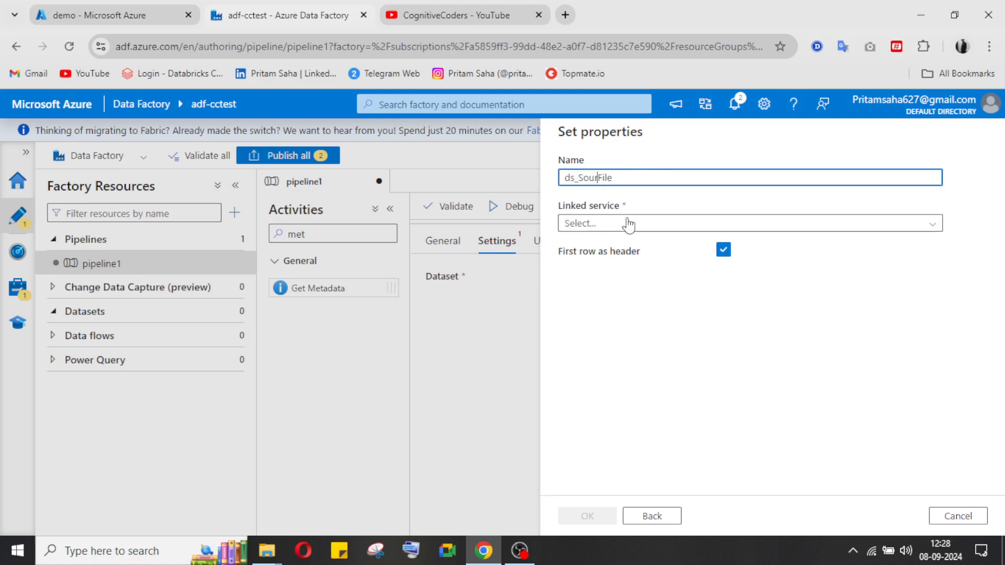
click(629, 224)
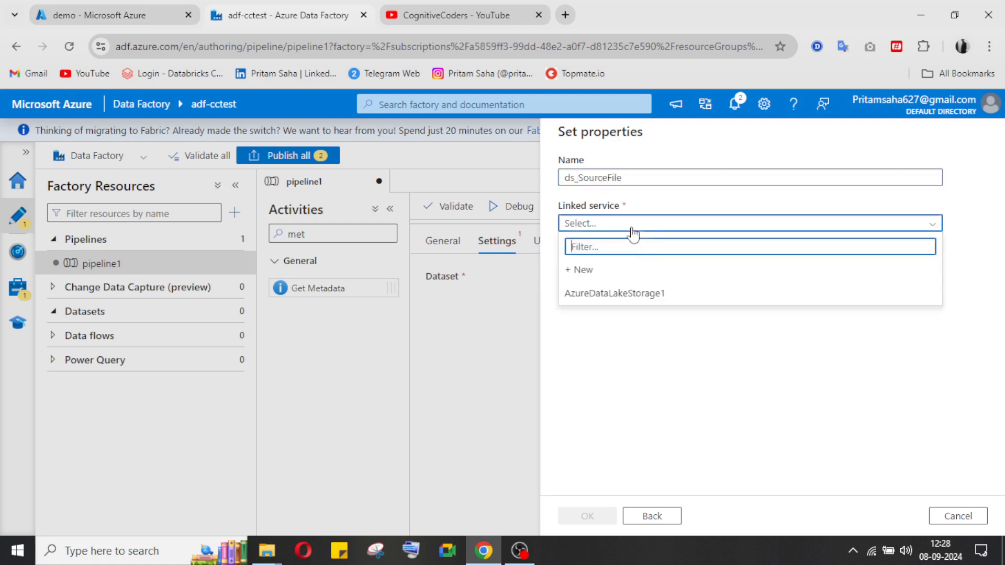
click(650, 293)
- Point the dataset to the demo/source folder, set schema import to None and create the dataset
click(954, 266)
click(605, 213)
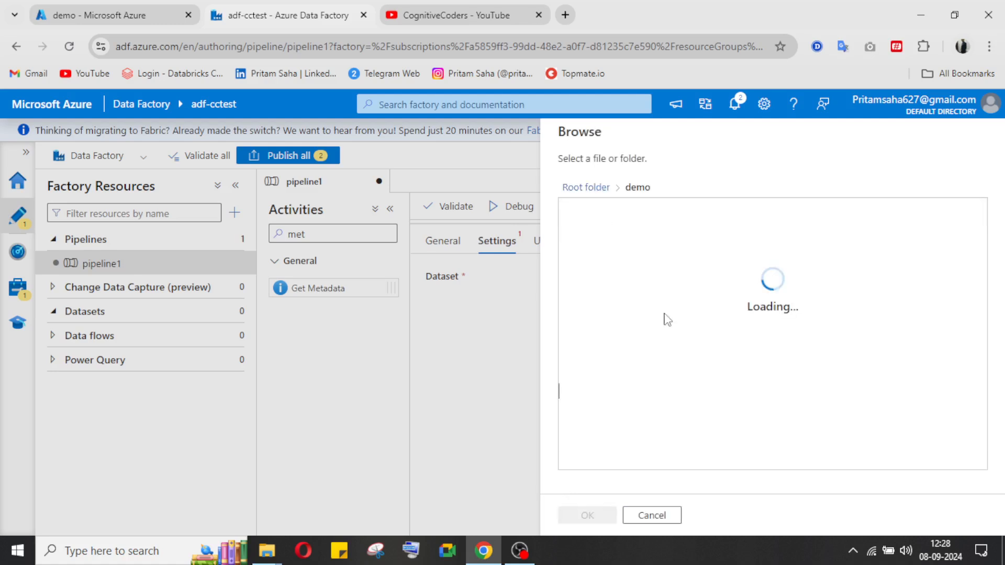
click(623, 238)
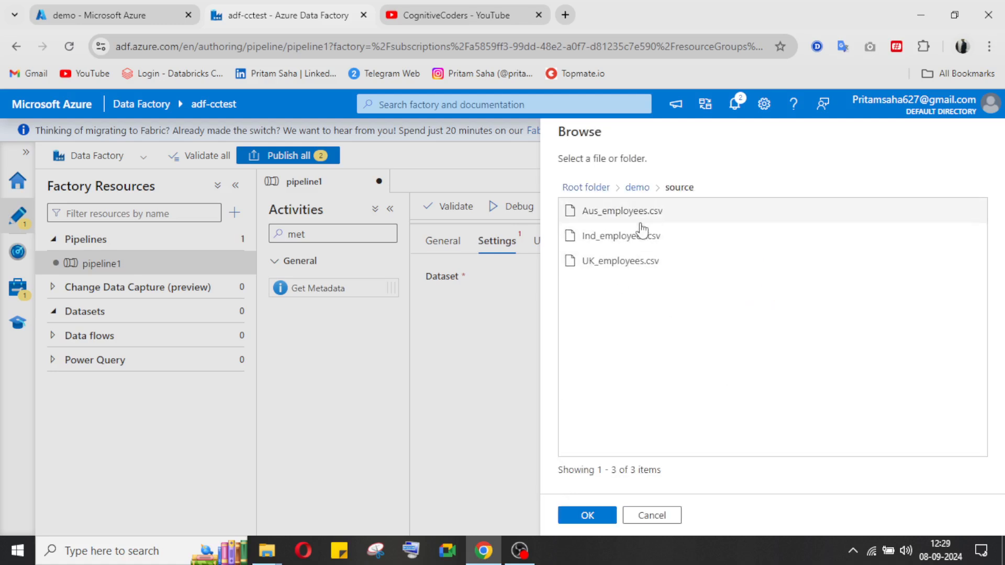
click(588, 516)
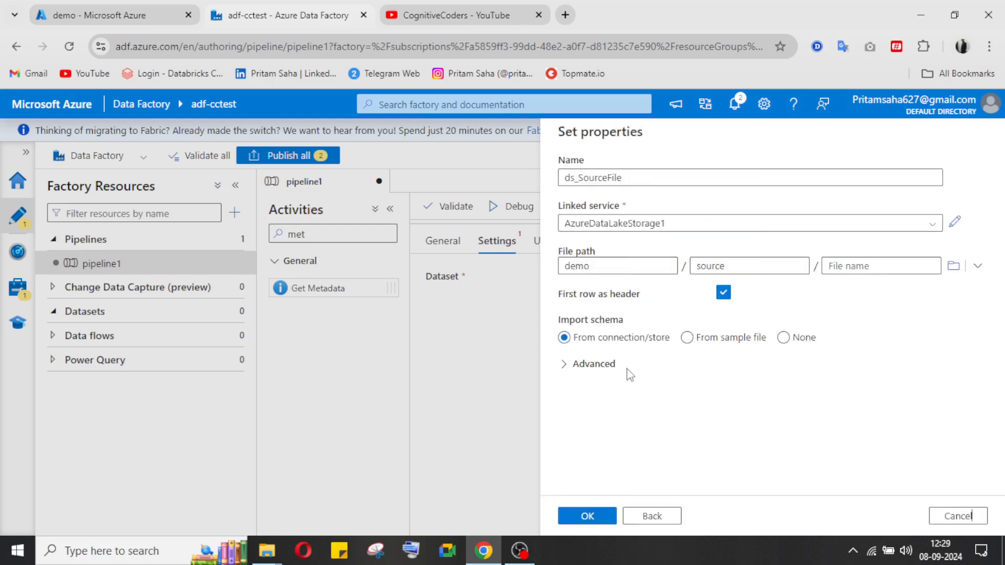
click(687, 337)
click(784, 338)
click(587, 517)
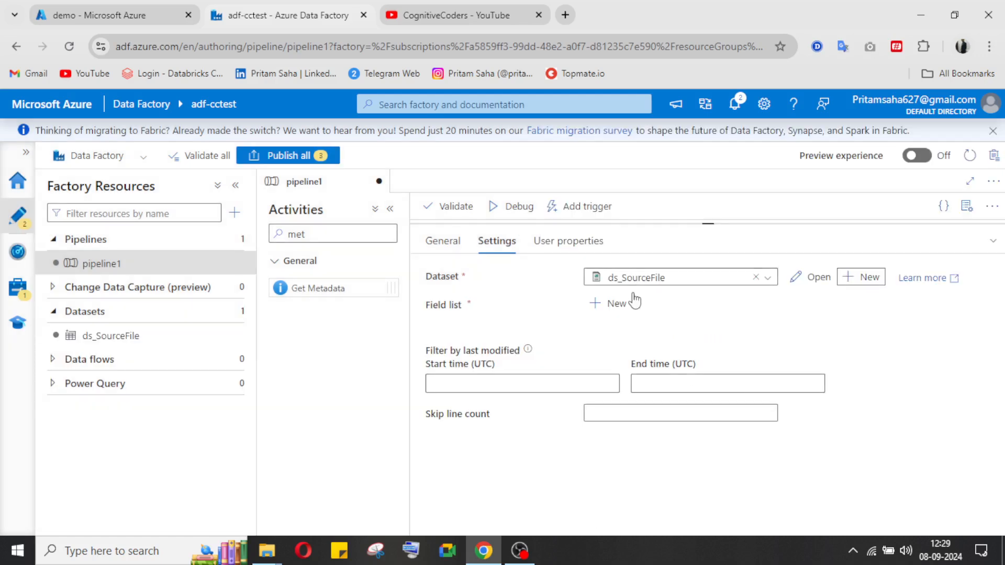
- Add a Child items argument to the Get Metadata activity's field list and collapse its settings
click(615, 303)
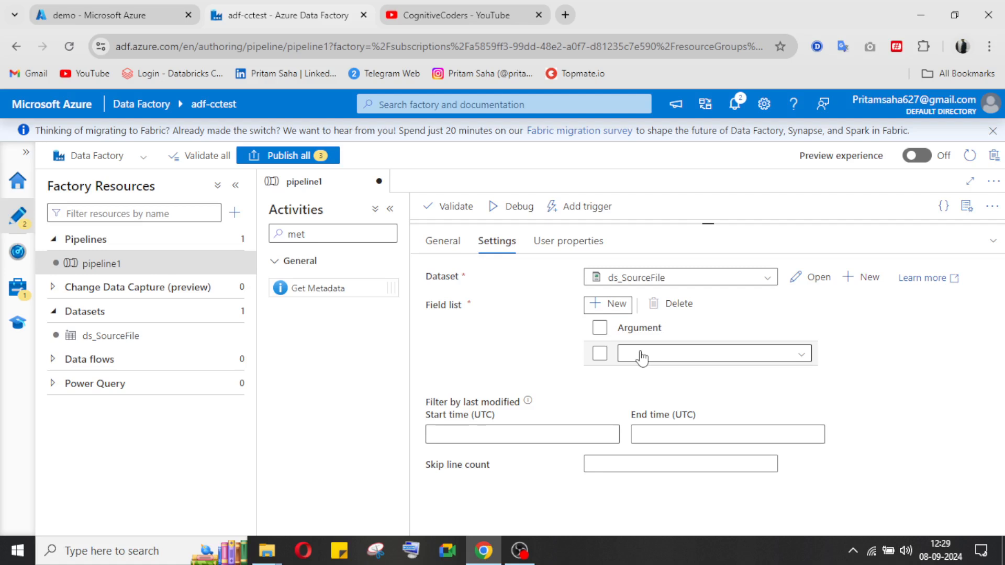
click(640, 354)
click(669, 374)
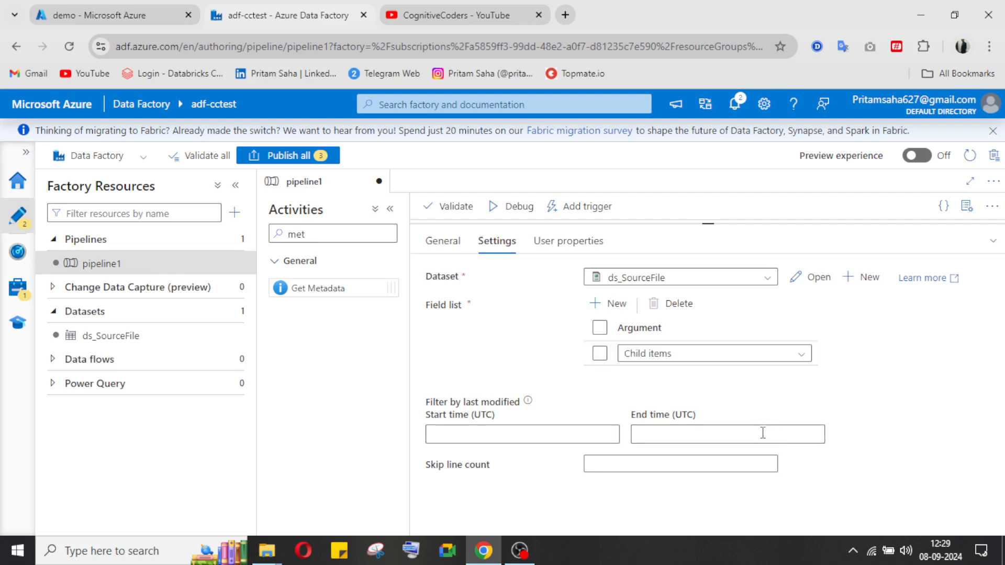
click(998, 240)
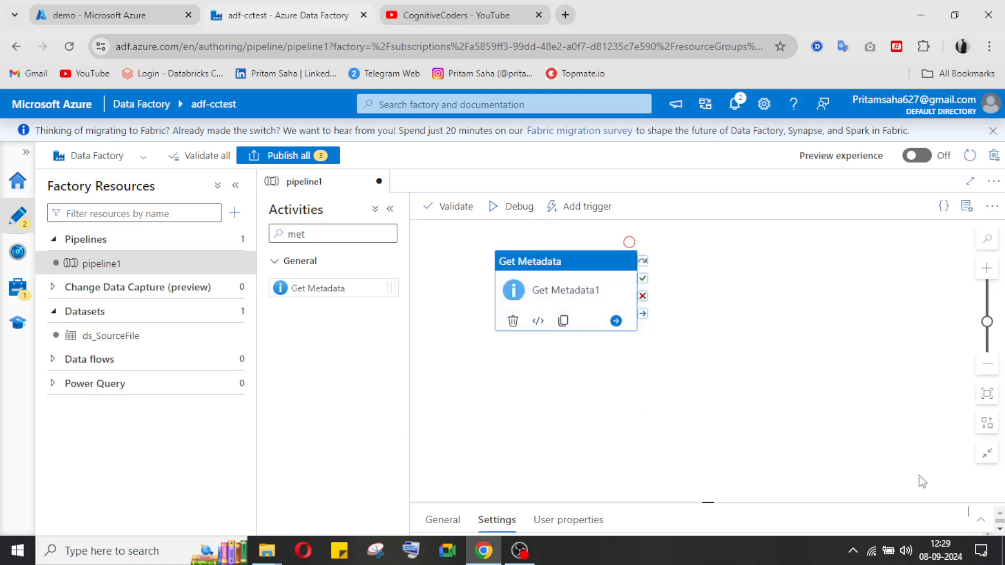
click(960, 529)
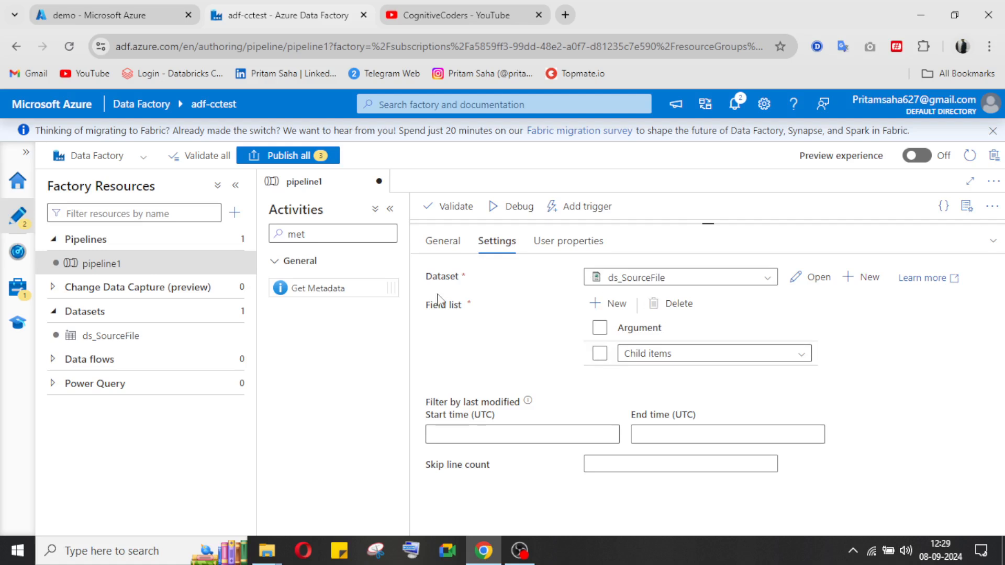
click(994, 243)
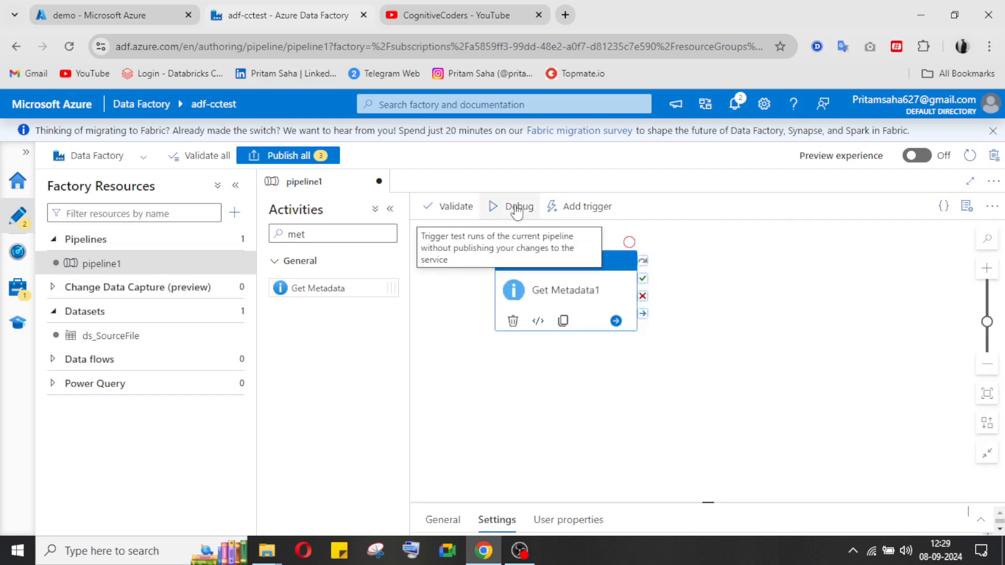
- Debug the pipeline and open the output of the Get Metadata activity run
click(518, 210)
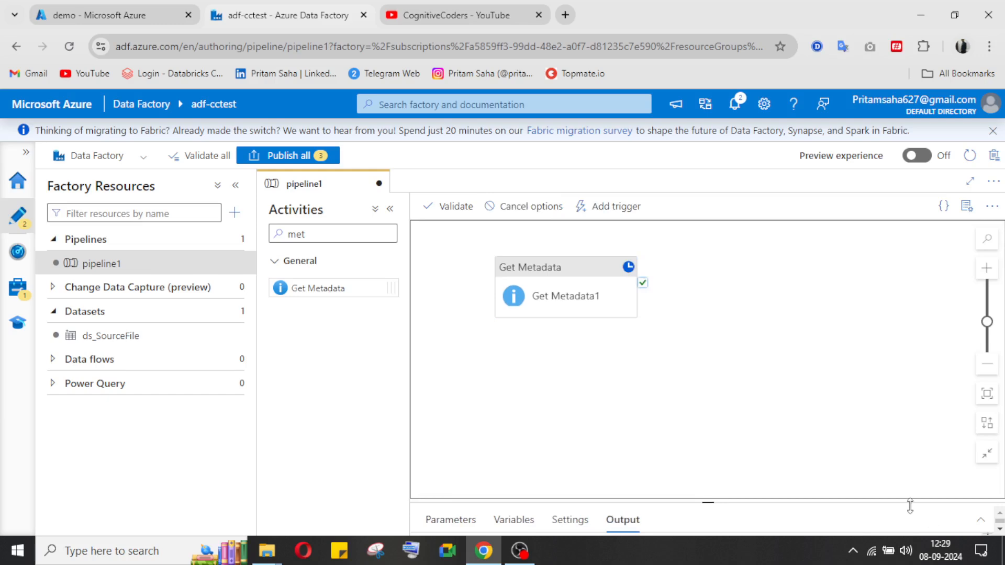
click(981, 520)
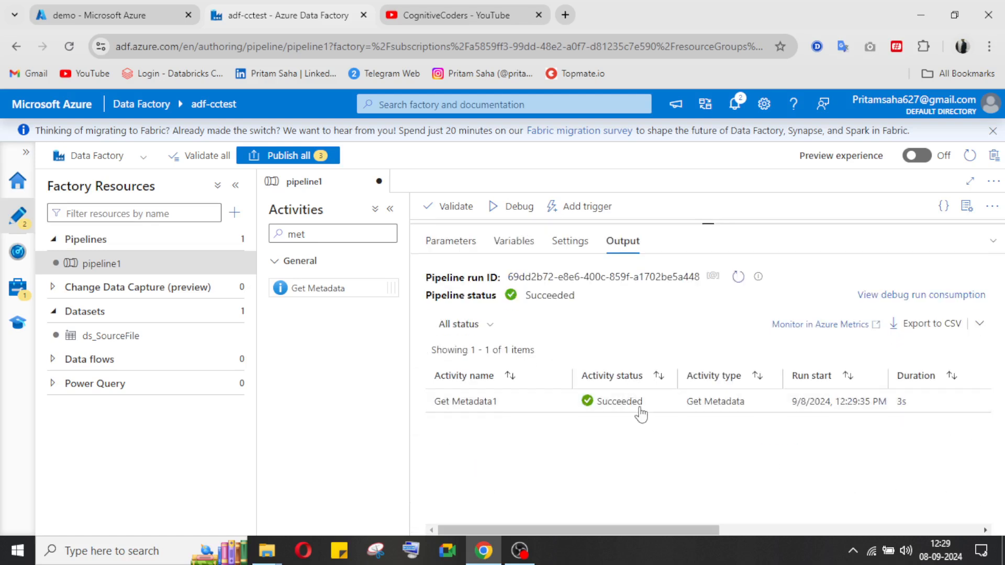
click(566, 403)
scroll(617, 323, down, 3)
scroll(617, 324, up, 3)
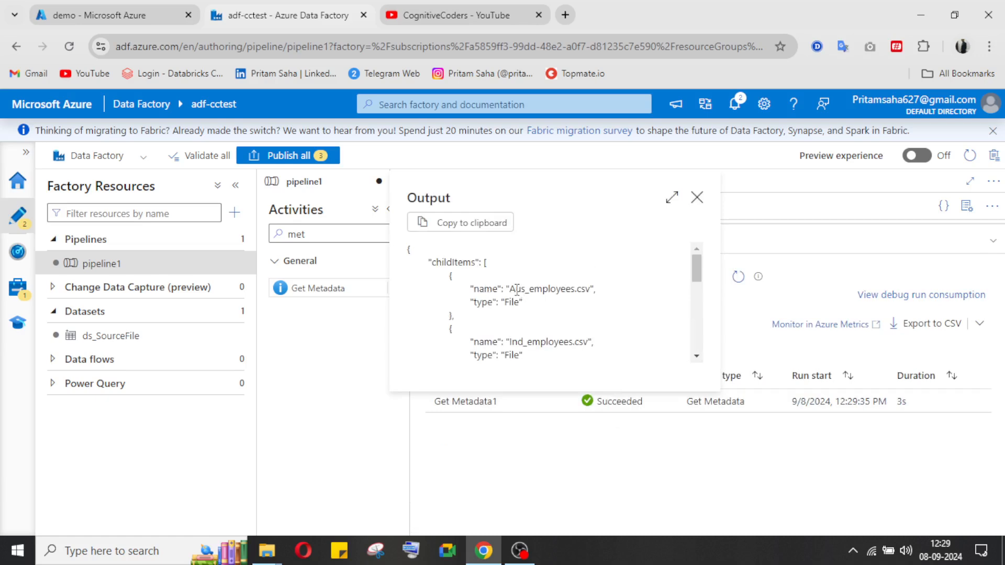
- Compare the file names in the activity output with the files in the demo container's source folder
drag(517, 289, 572, 304)
click(131, 15)
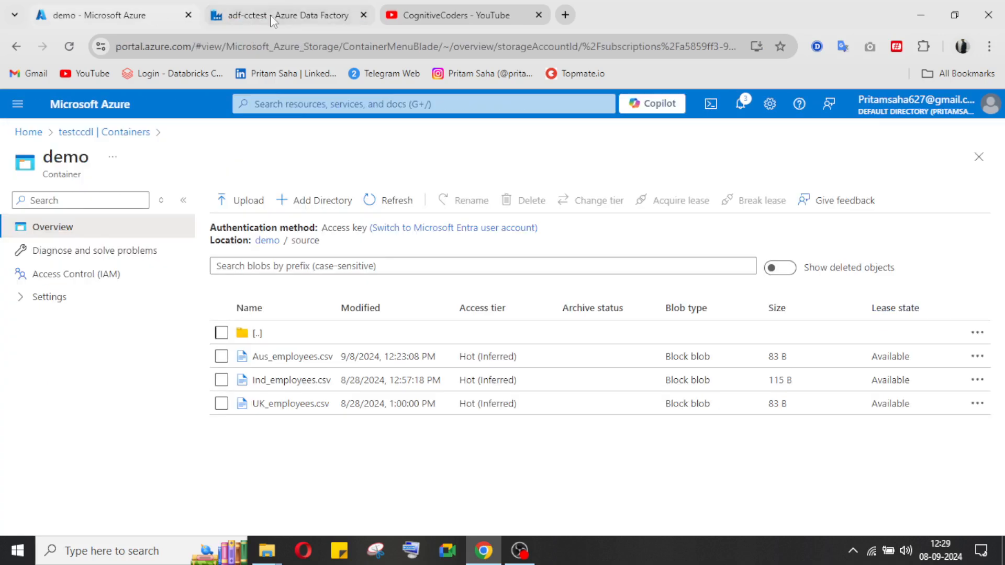
click(276, 7)
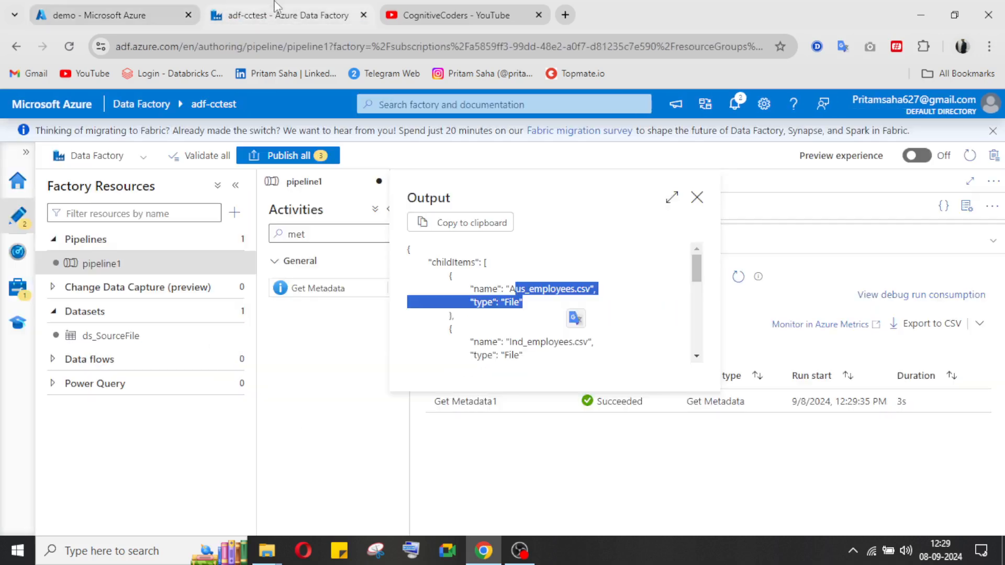
- Review the remaining child items in the Get Metadata activity's output and close it
scroll(561, 327, down, 2)
scroll(525, 359, up, 3)
scroll(525, 361, down, 2)
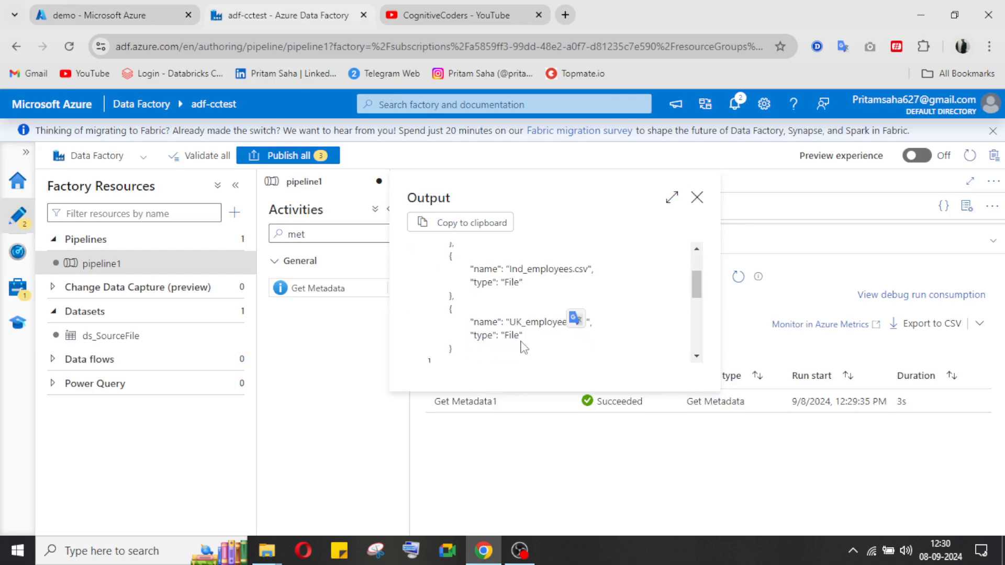
click(697, 198)
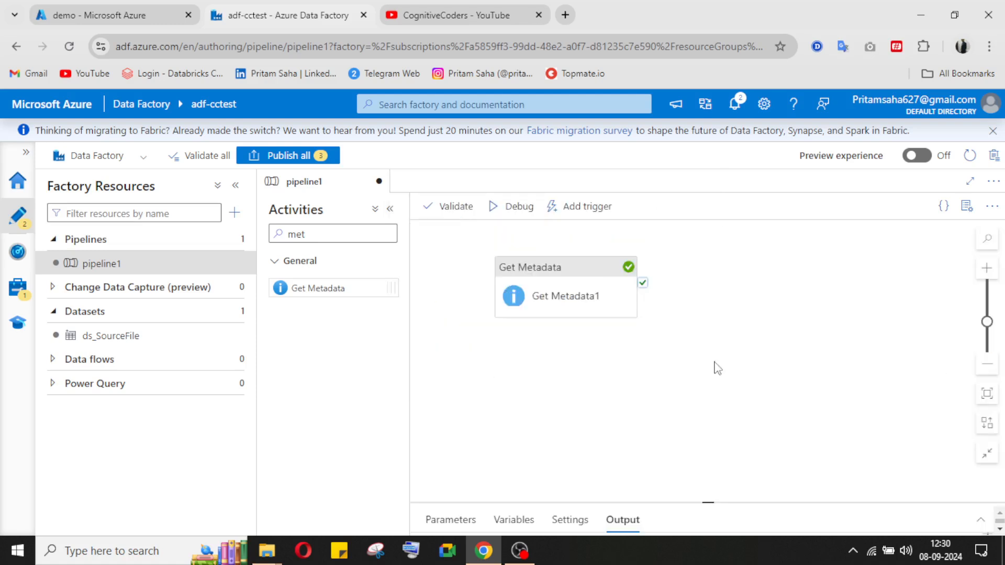
- Add a String pipeline parameter named latestFile with no default value
click(715, 363)
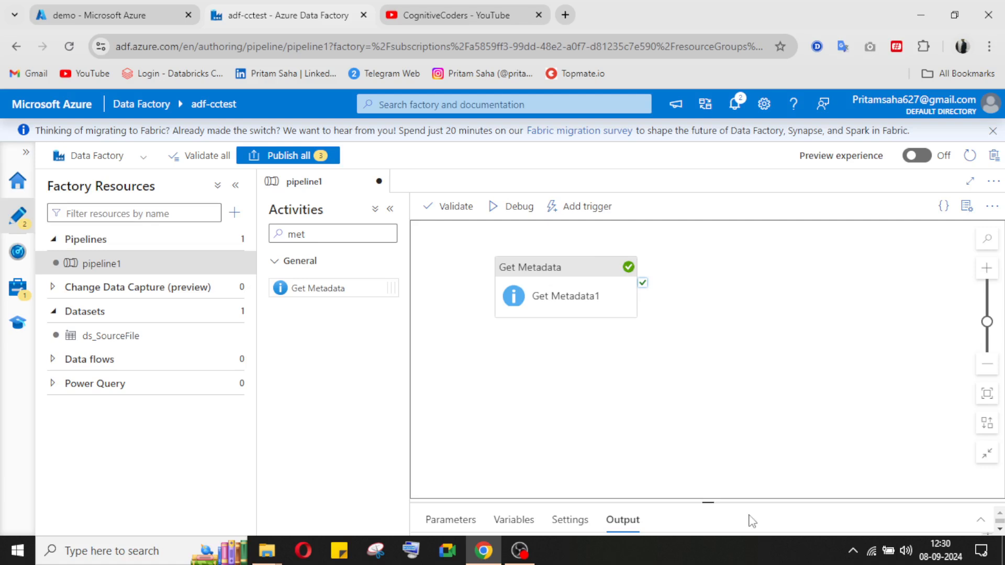
click(980, 520)
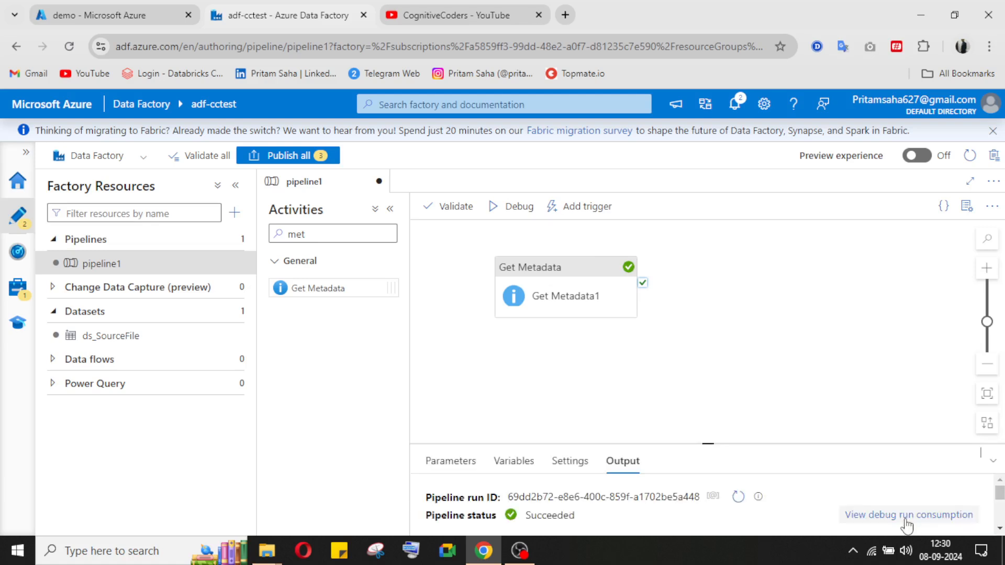
click(993, 462)
click(997, 245)
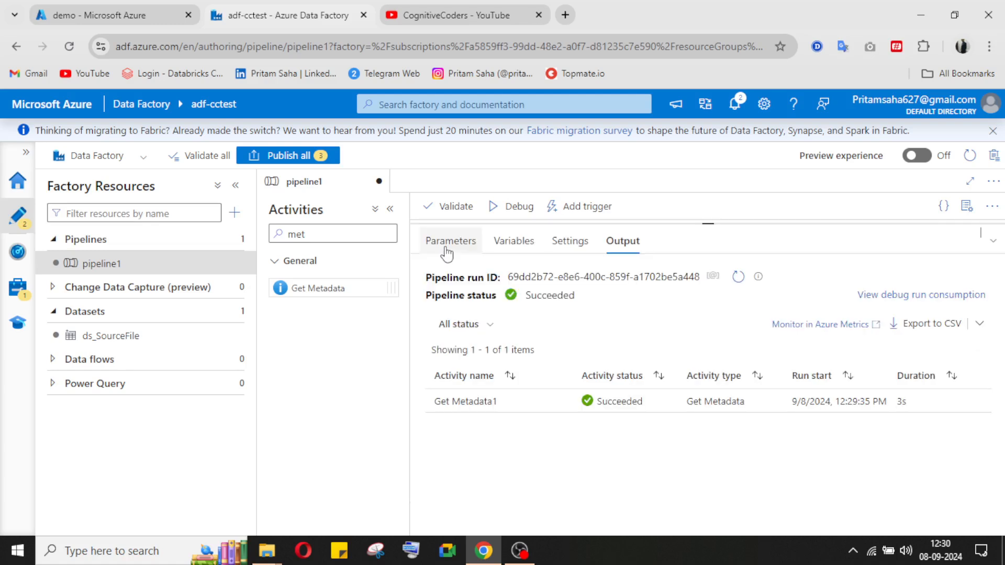
click(447, 254)
click(505, 334)
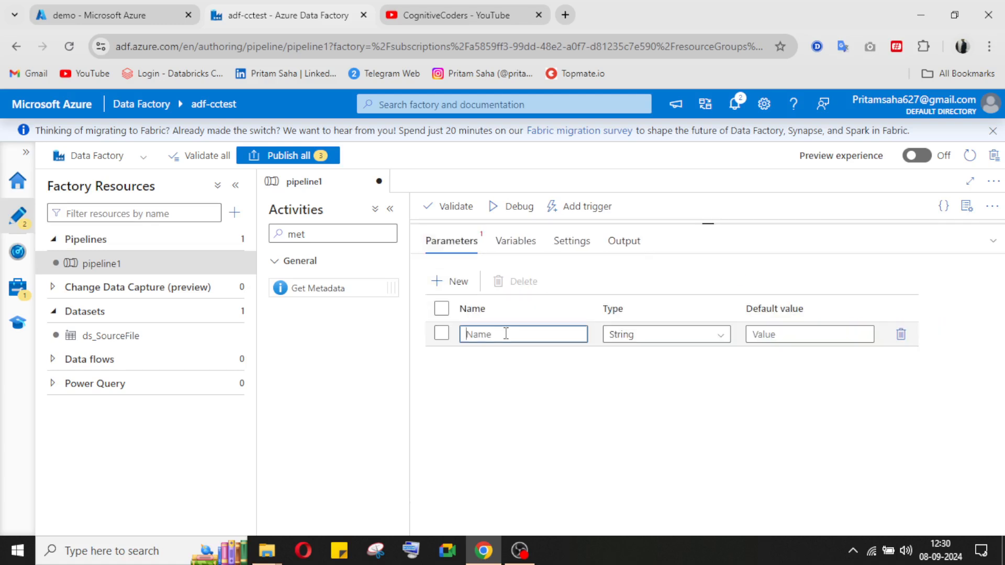
click(523, 557)
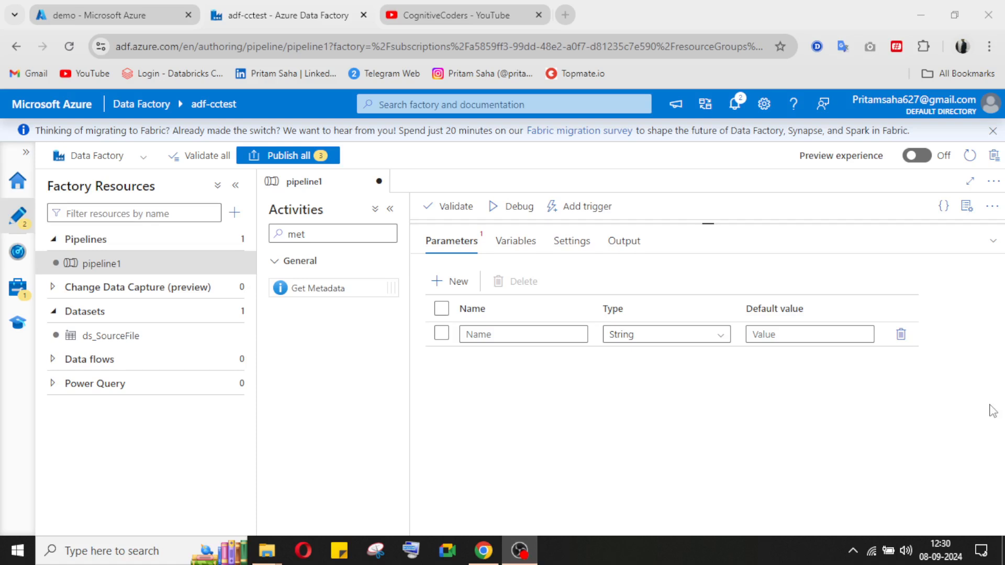
click(483, 551)
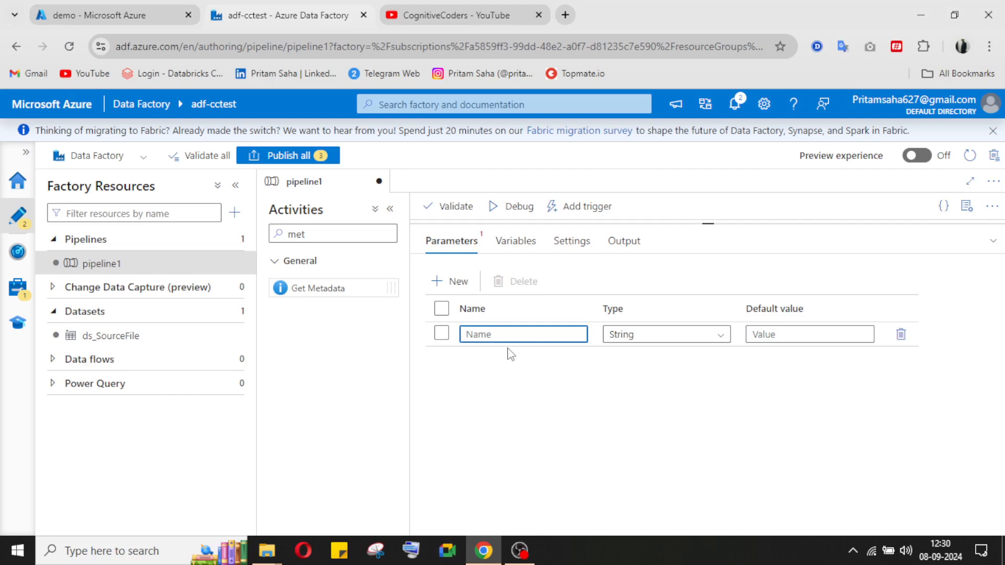
text(latestFile)
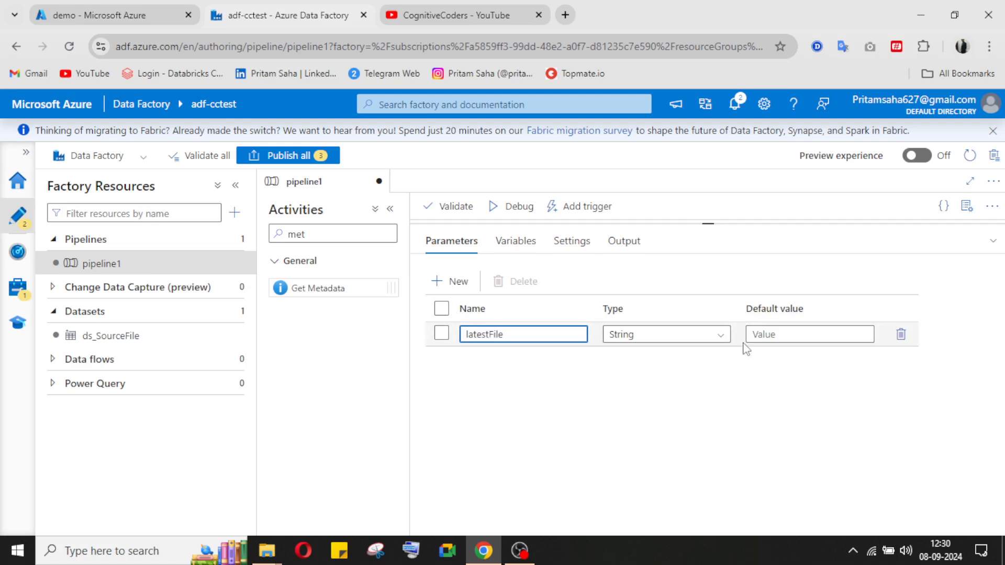
click(439, 281)
click(481, 363)
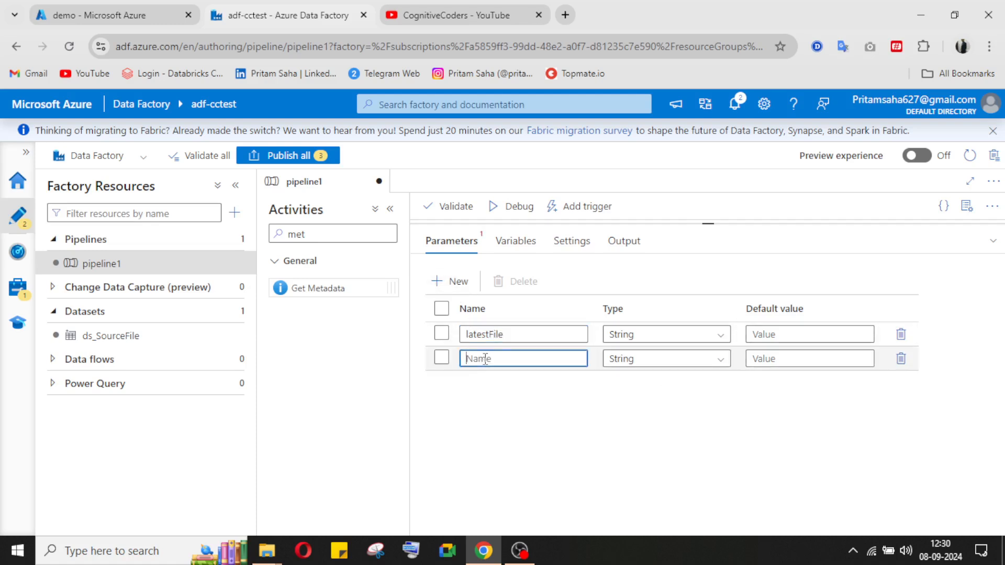
text(RefDateTime)
click(804, 356)
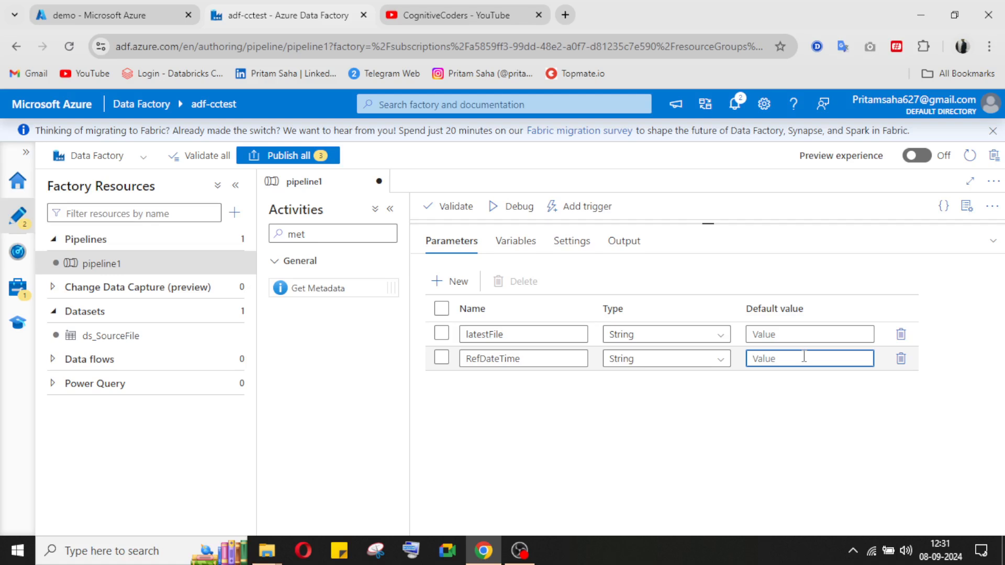
text(1900-01-01)
text(00:00:00)
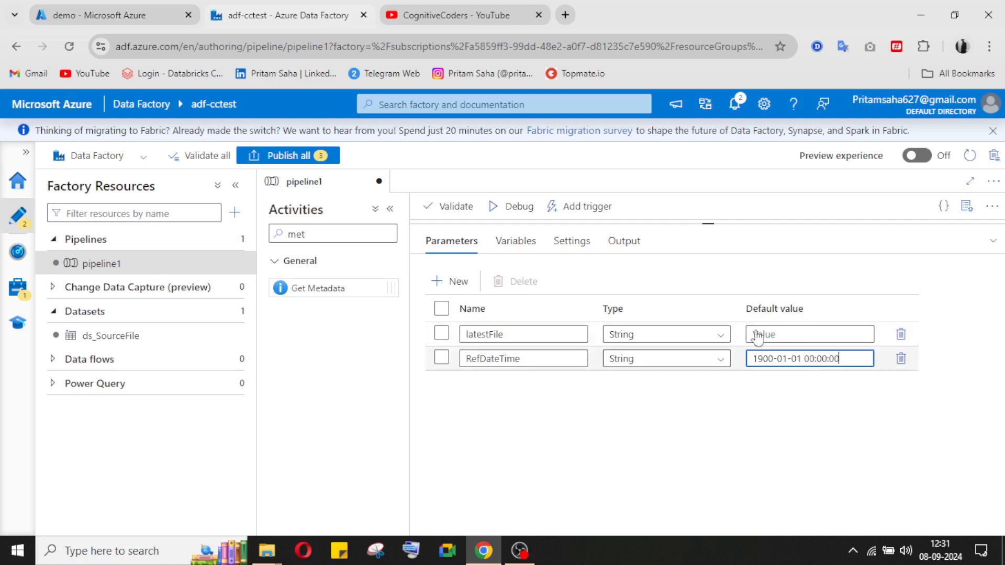
click(995, 243)
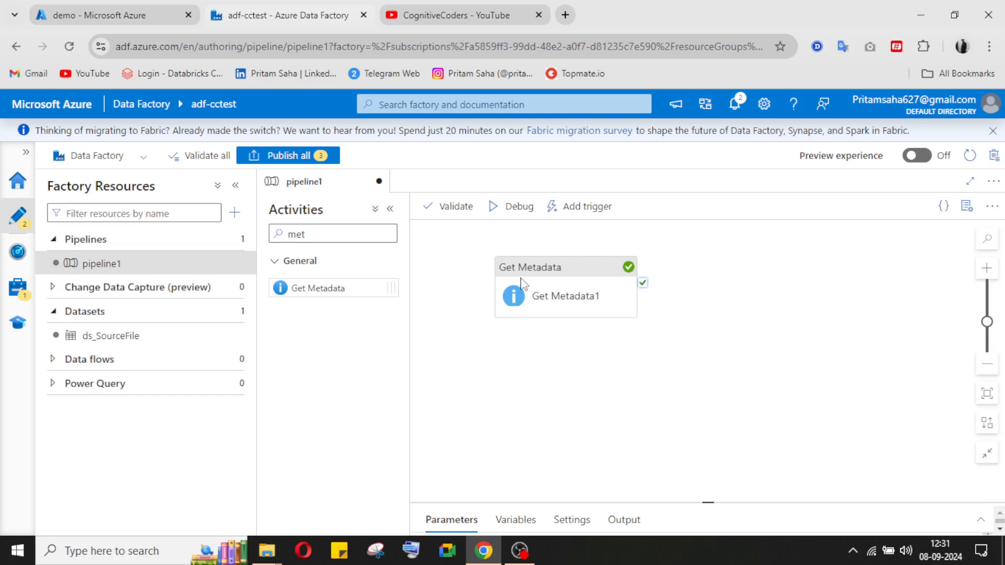
- Reopen the Get Metadata1 run output, review its childItems list, and close it again
click(622, 520)
click(977, 526)
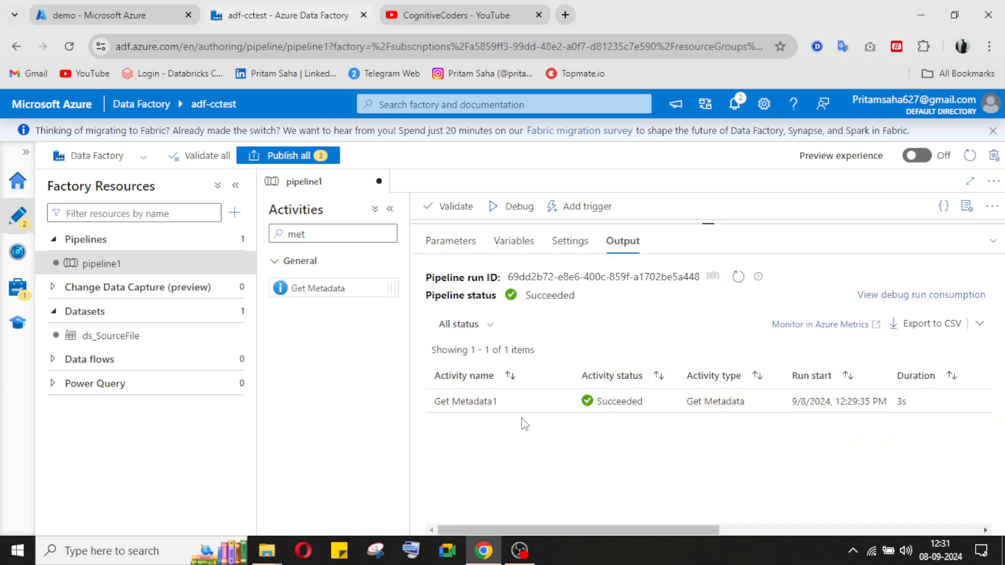
click(561, 402)
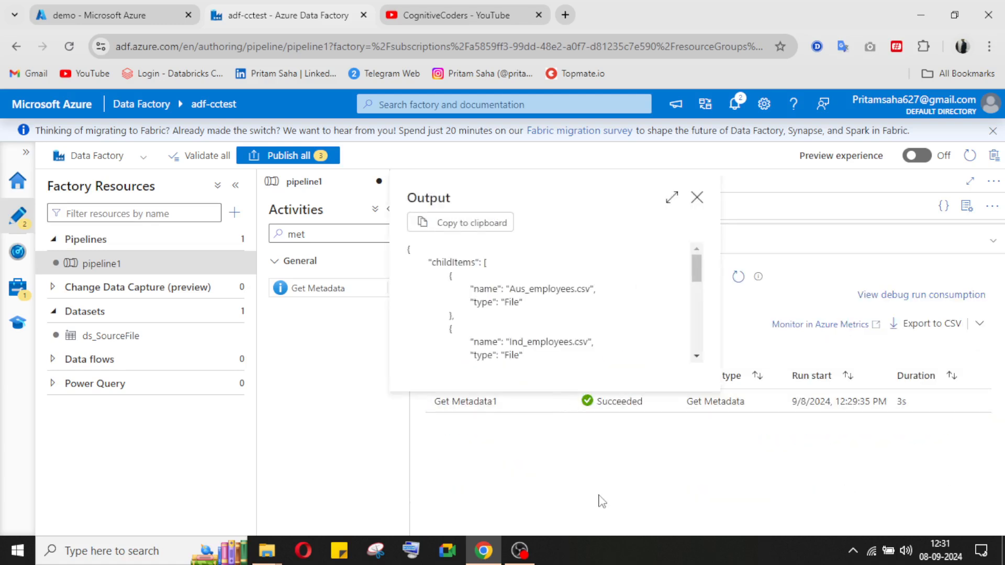
scroll(587, 326, down, 3)
scroll(585, 319, up, 3)
scroll(585, 319, down, 3)
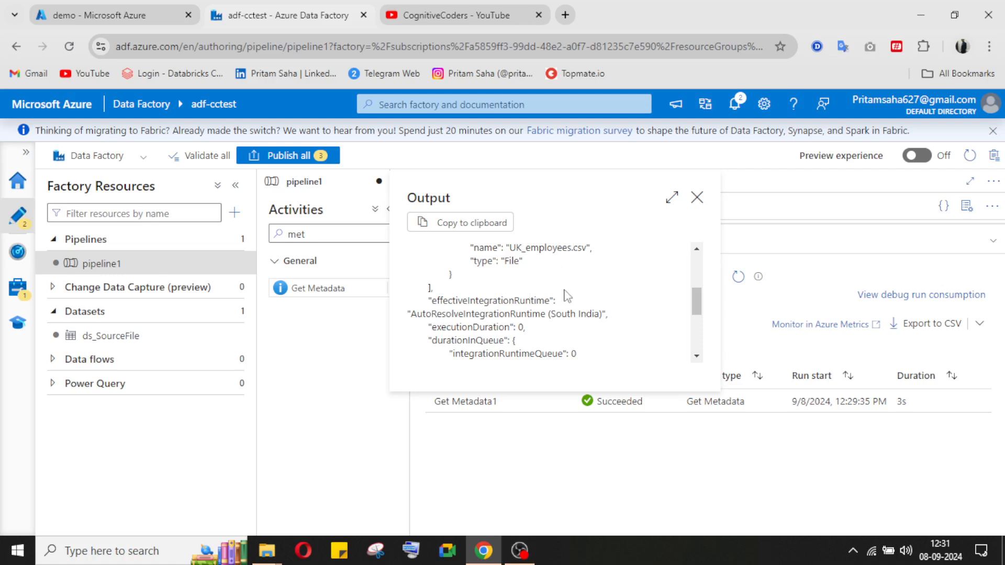
click(697, 197)
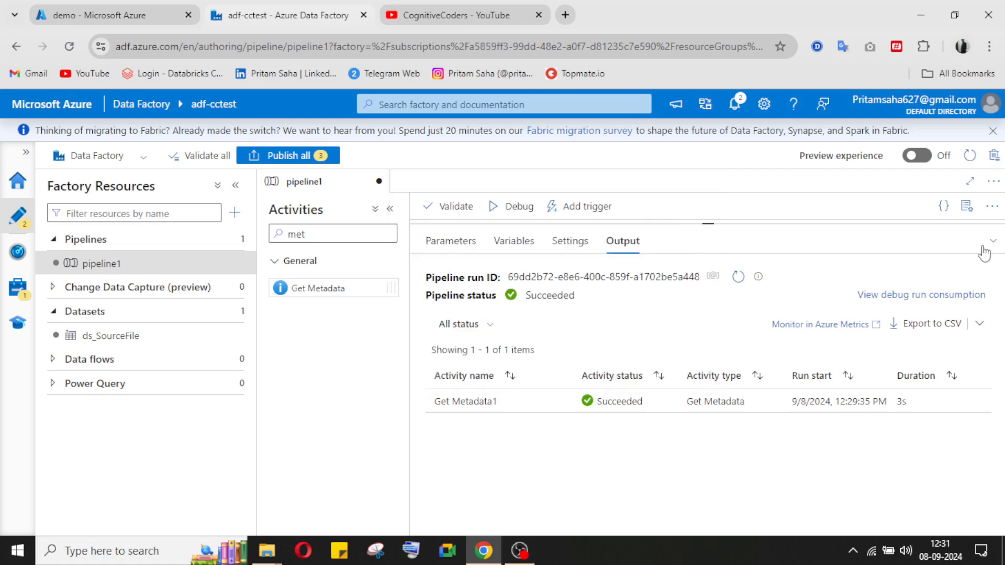
click(994, 241)
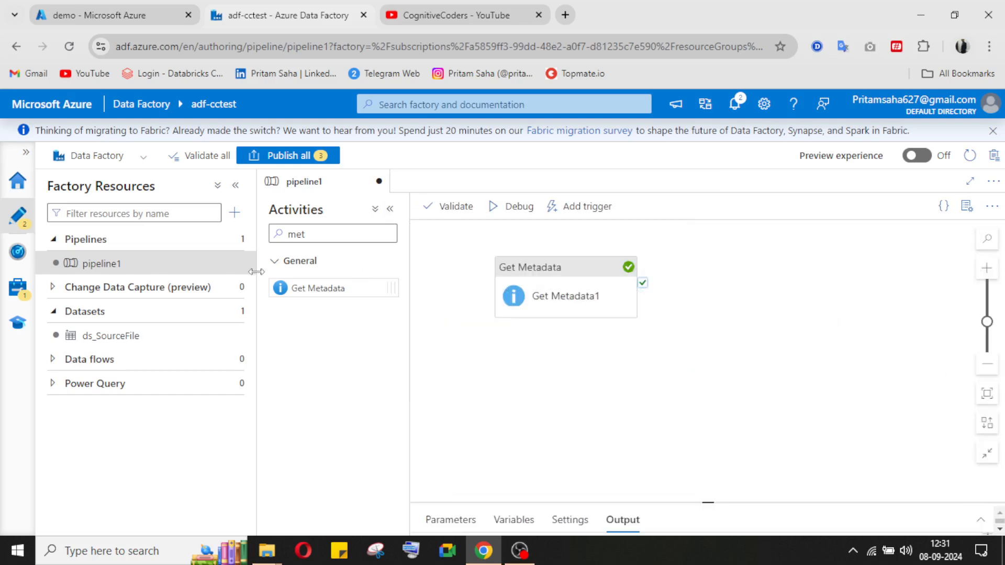
- Add a ForEach activity to the pipeline and connect it to run on success of Get Metadata1
click(317, 234)
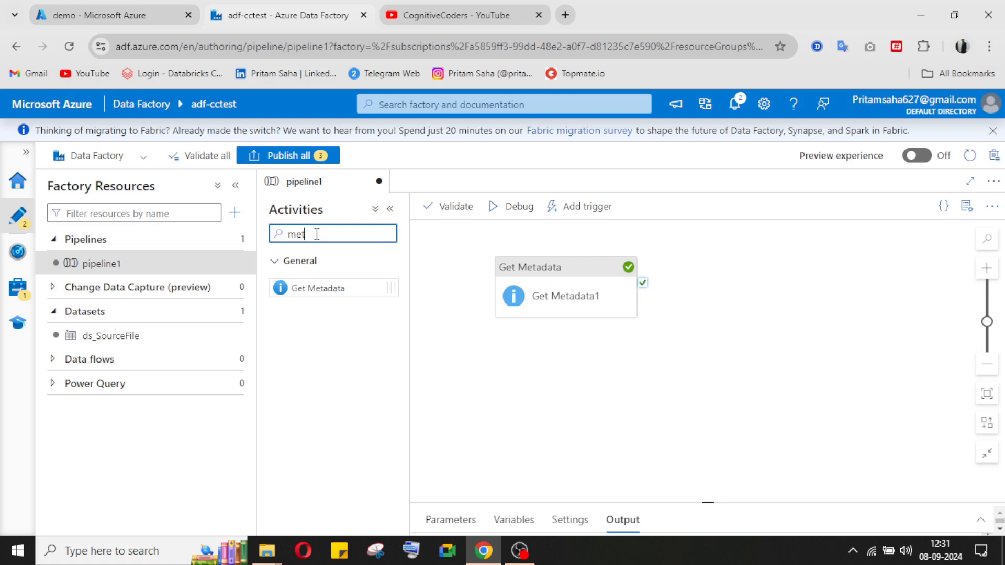
double_click(317, 234)
key(BackSpace)
text(for)
drag(315, 372, 768, 360)
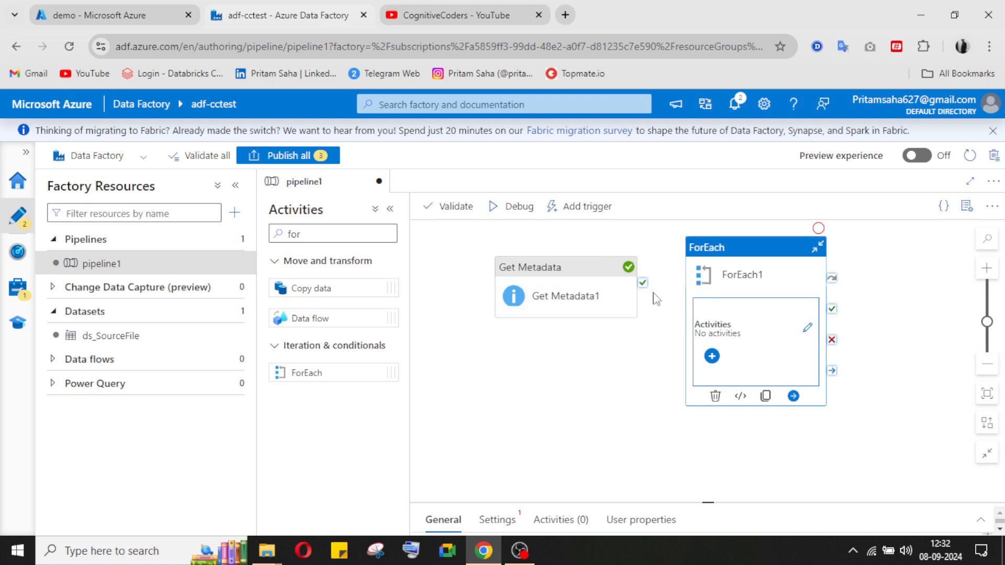
drag(644, 285, 689, 309)
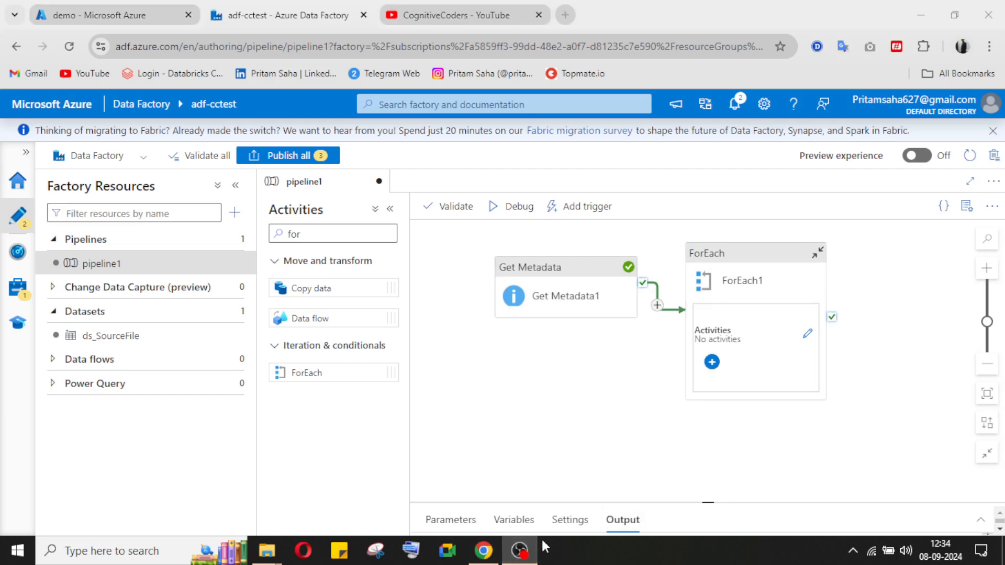
- Open the expression builder for the ForEach activity's Items setting
click(524, 550)
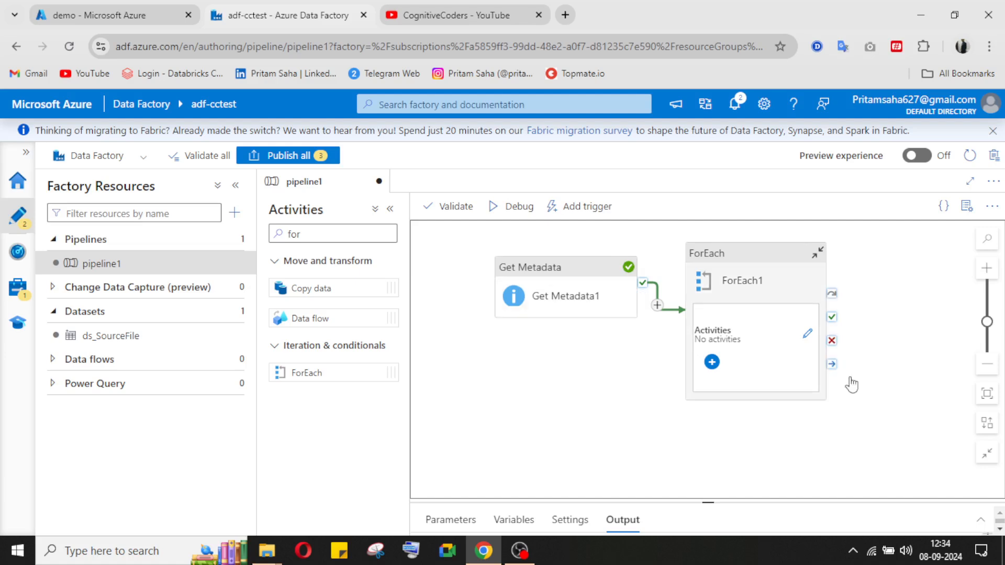
click(811, 385)
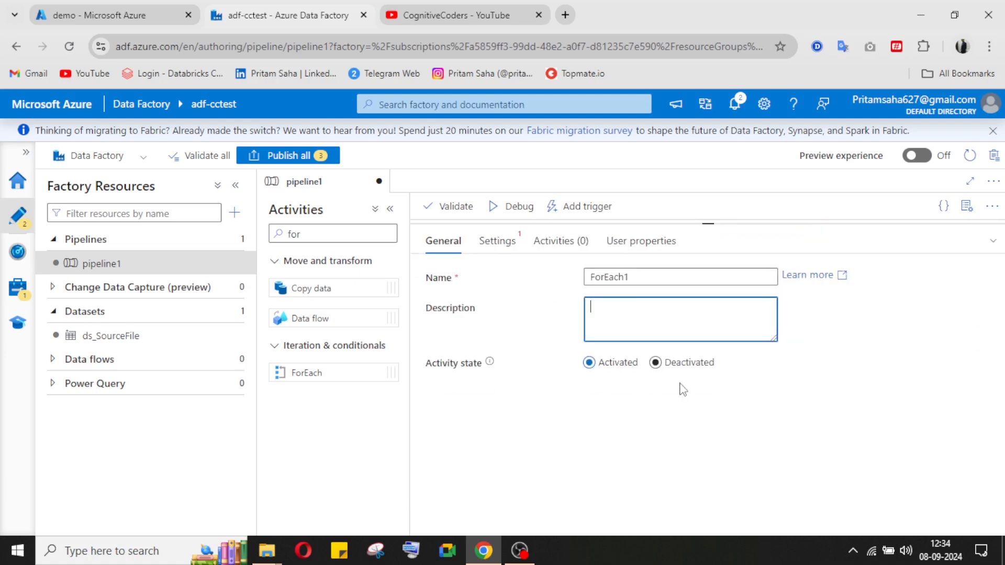
click(497, 243)
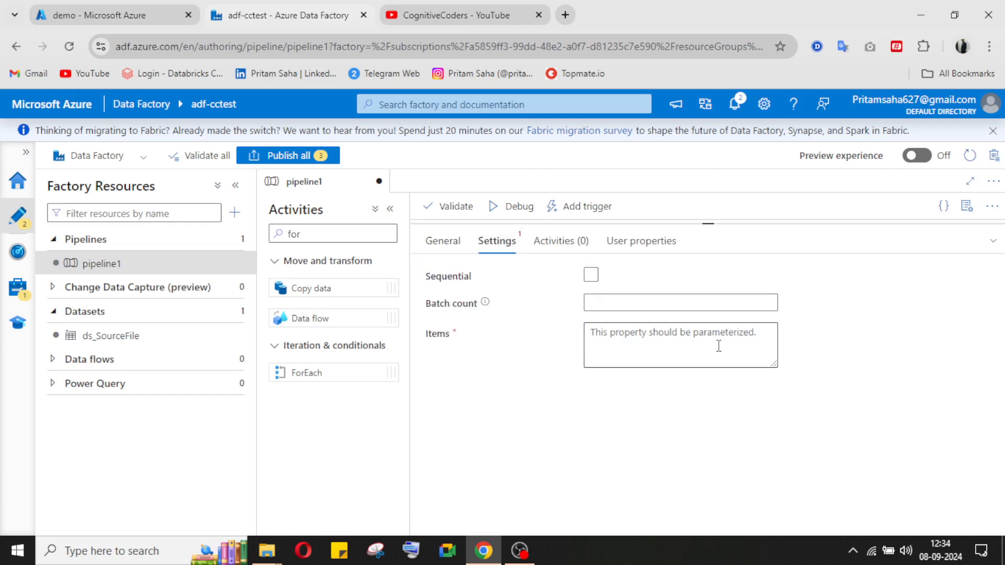
click(697, 347)
click(709, 378)
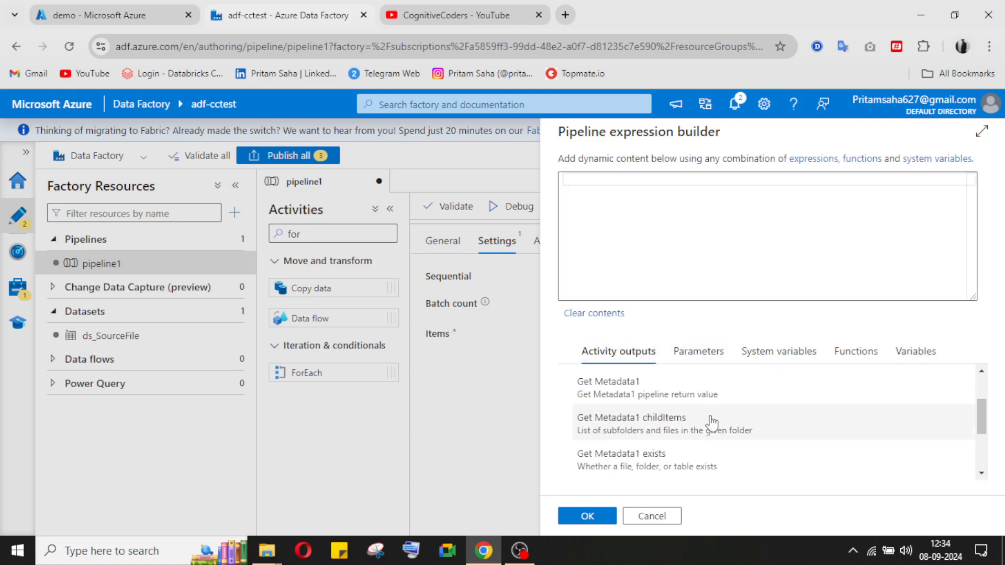
scroll(710, 419, down, 2)
scroll(681, 434, up, 3)
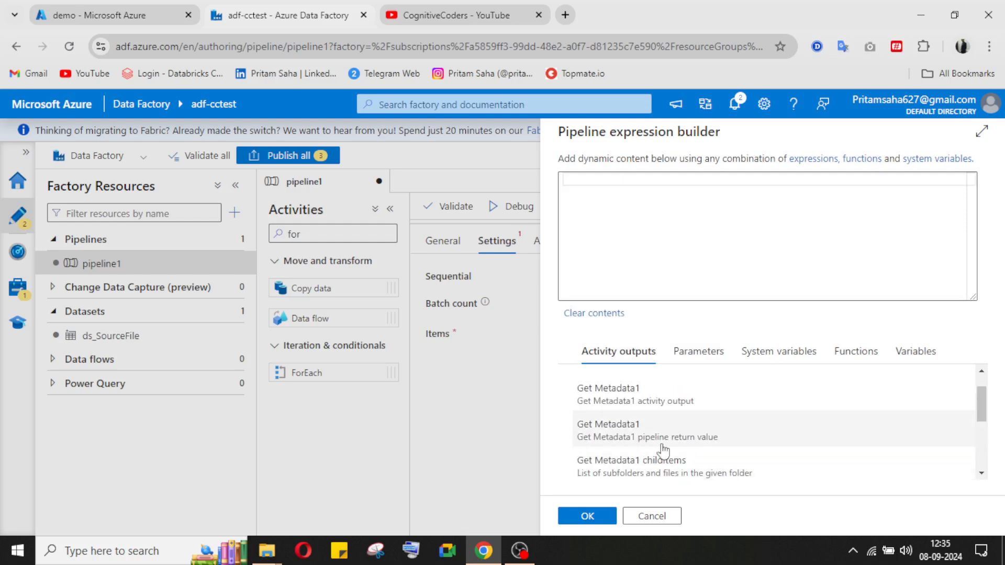
click(685, 402)
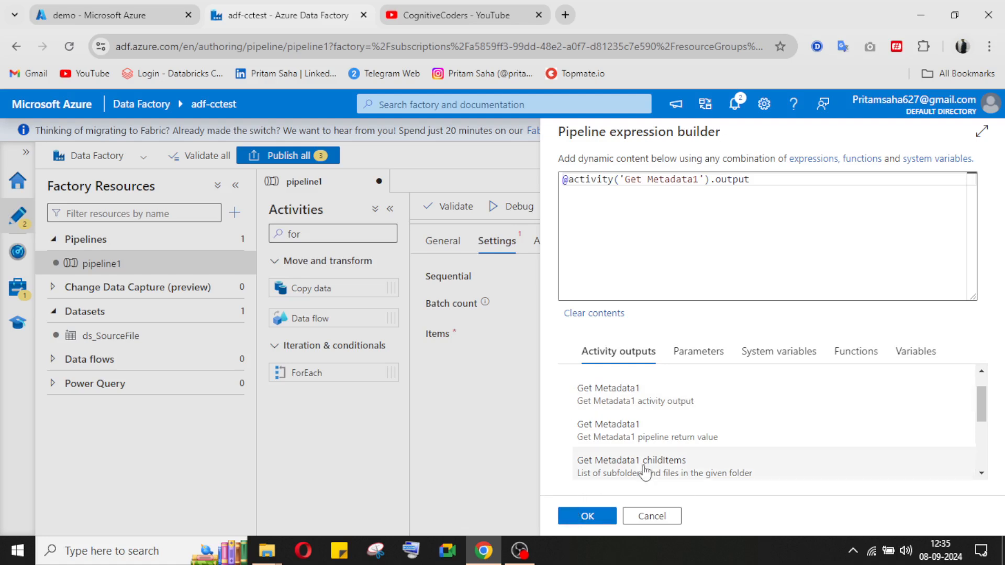
click(747, 183)
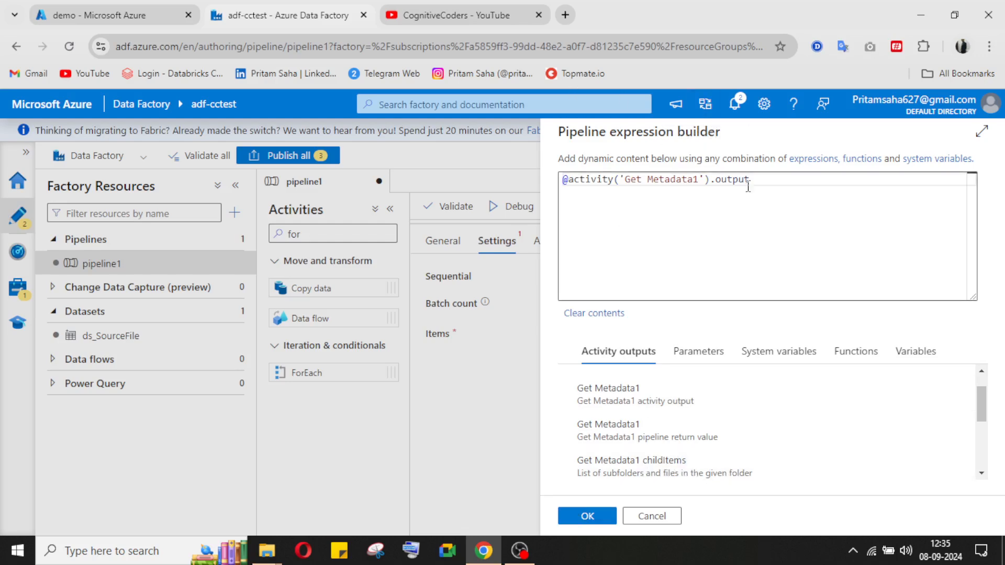
key(ctrl+a)
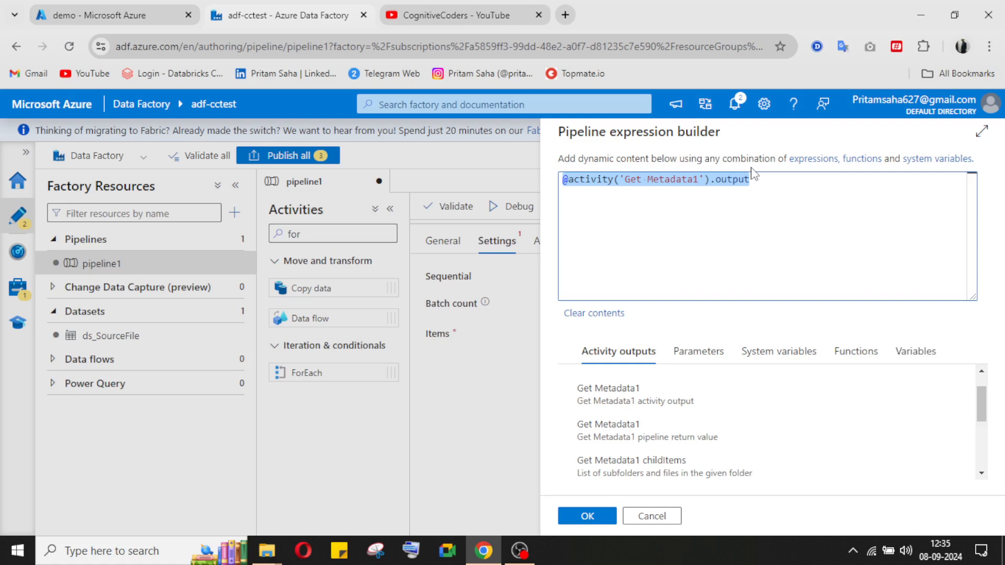
key(BackSpace)
- Set the ForEach items to the Get Metadata1 childItems output, confirm the expression and collapse the activity settings
scroll(681, 460, down, 2)
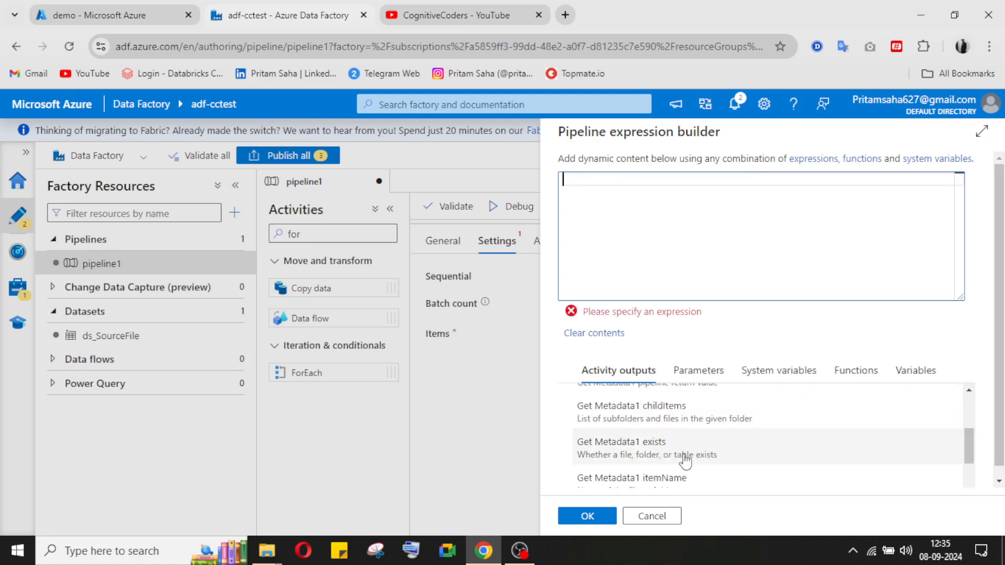
scroll(702, 418, up, 2)
scroll(688, 416, down, 2)
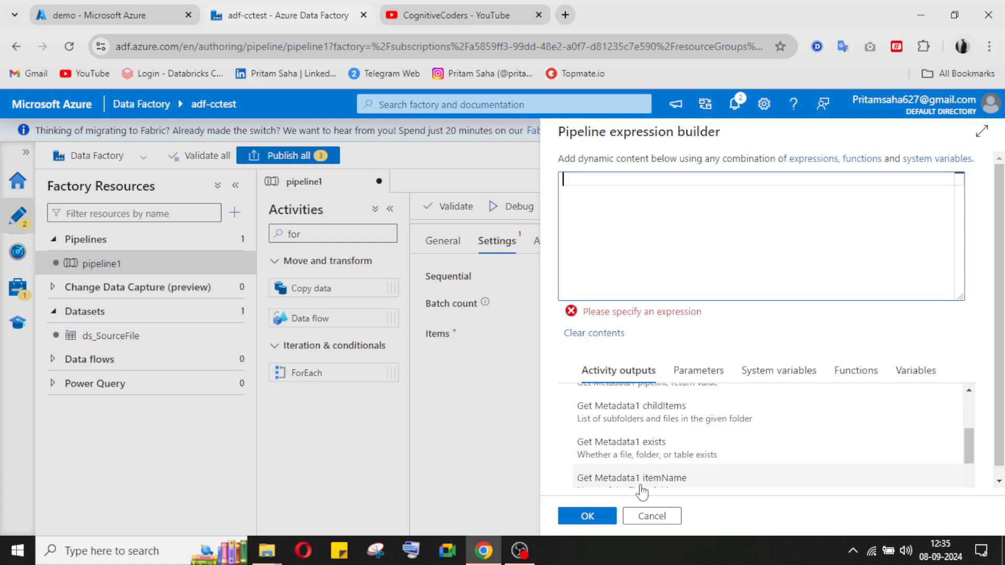
click(525, 555)
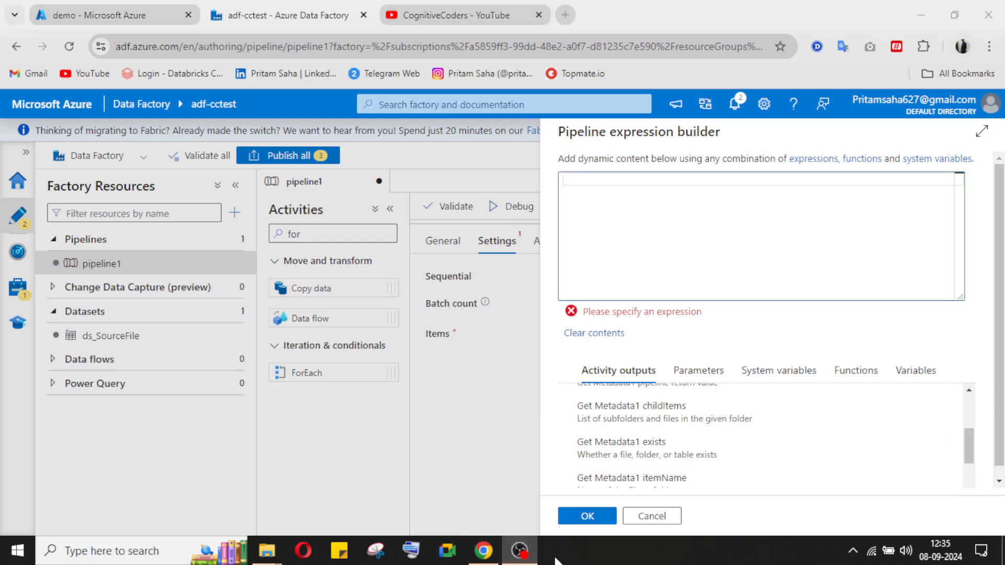
click(518, 551)
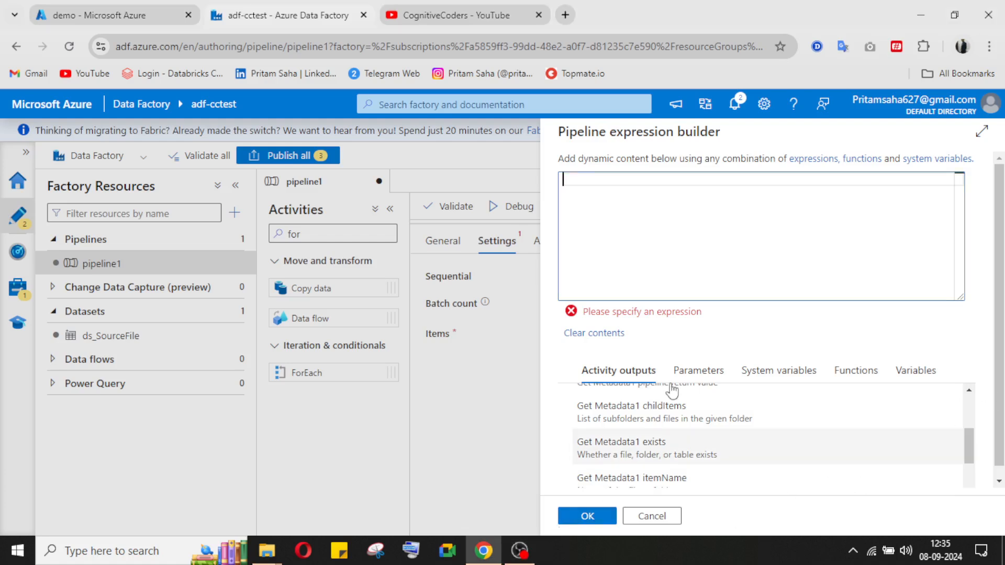
click(662, 413)
click(587, 516)
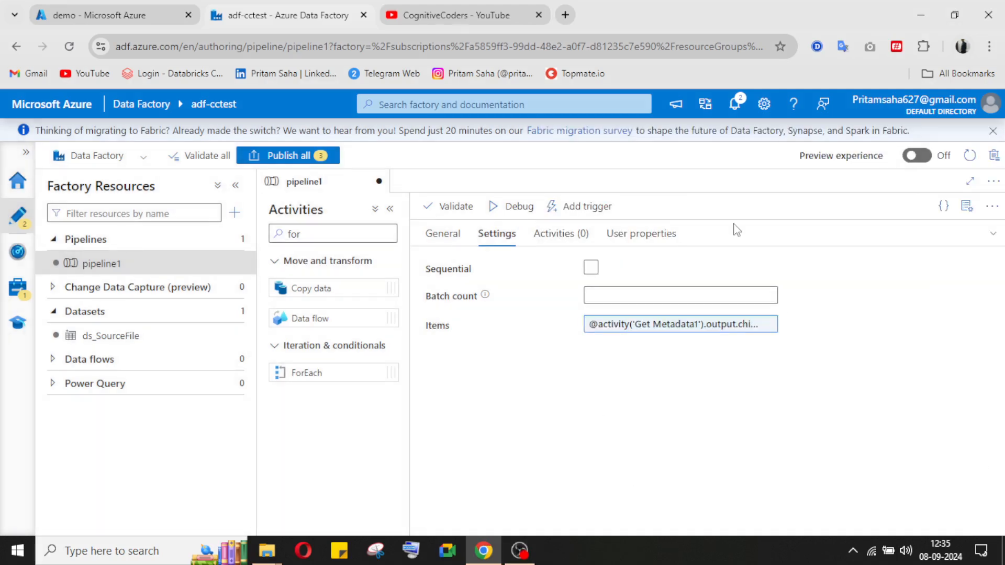
click(993, 233)
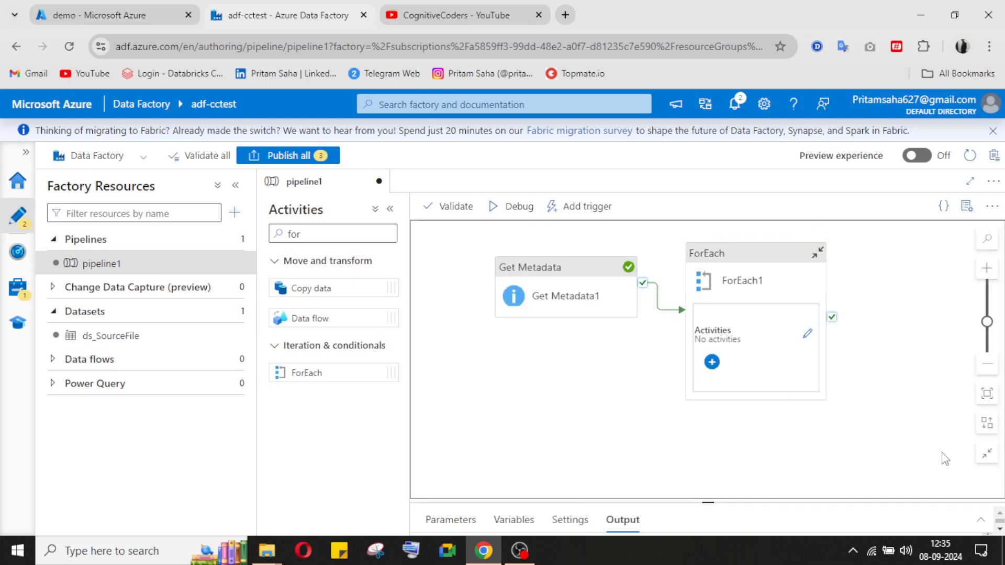
- Review the childItems in the Get Metadata1 run output, compare them with the files in the demo/source folder, and close the output
click(981, 520)
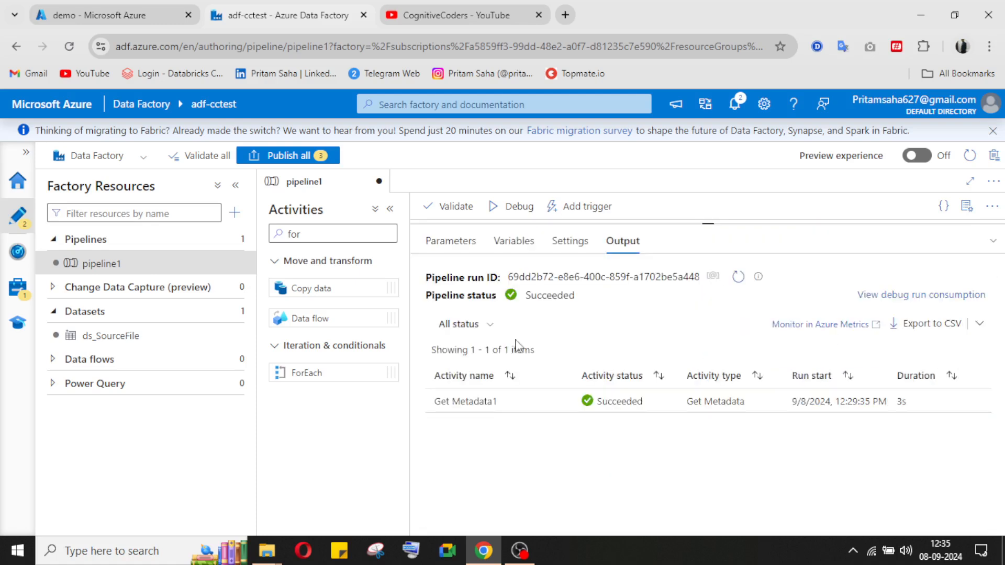
click(561, 402)
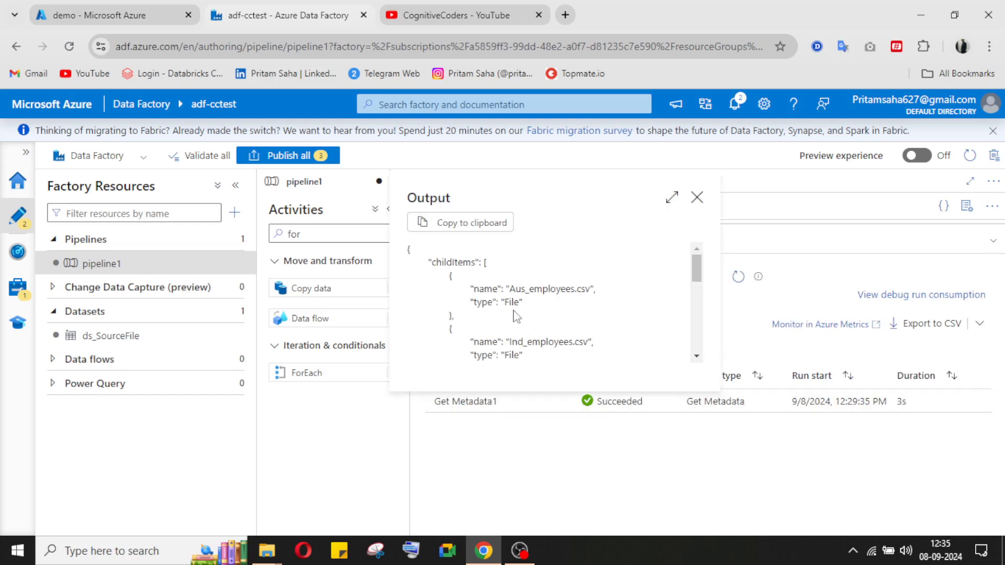
scroll(514, 317, down, 2)
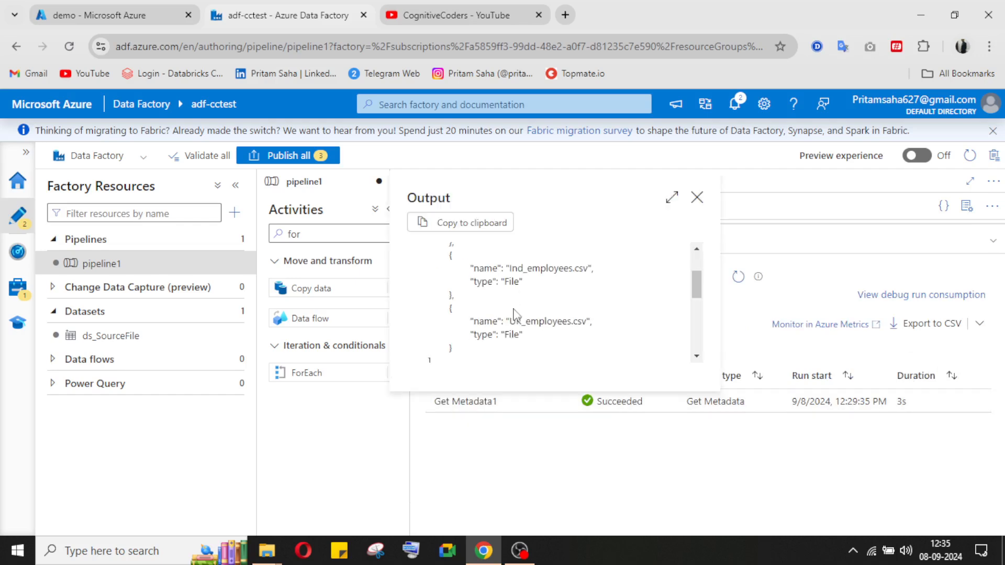
click(124, 6)
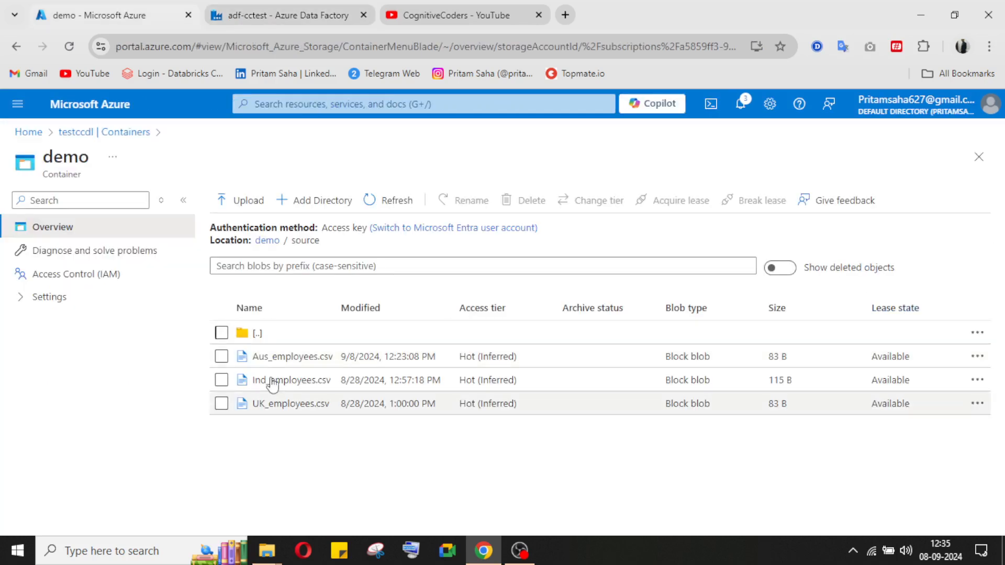
click(297, 20)
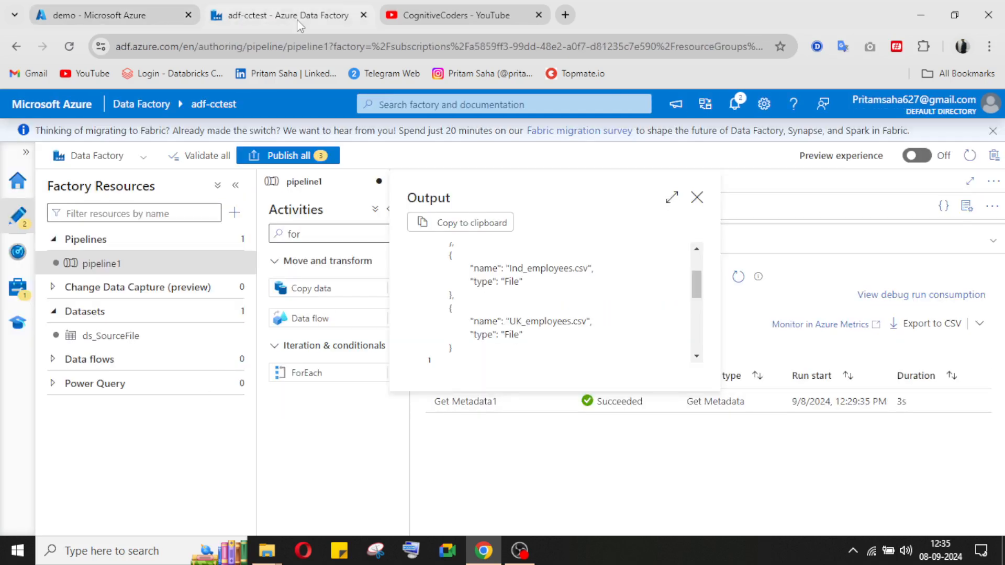
click(697, 198)
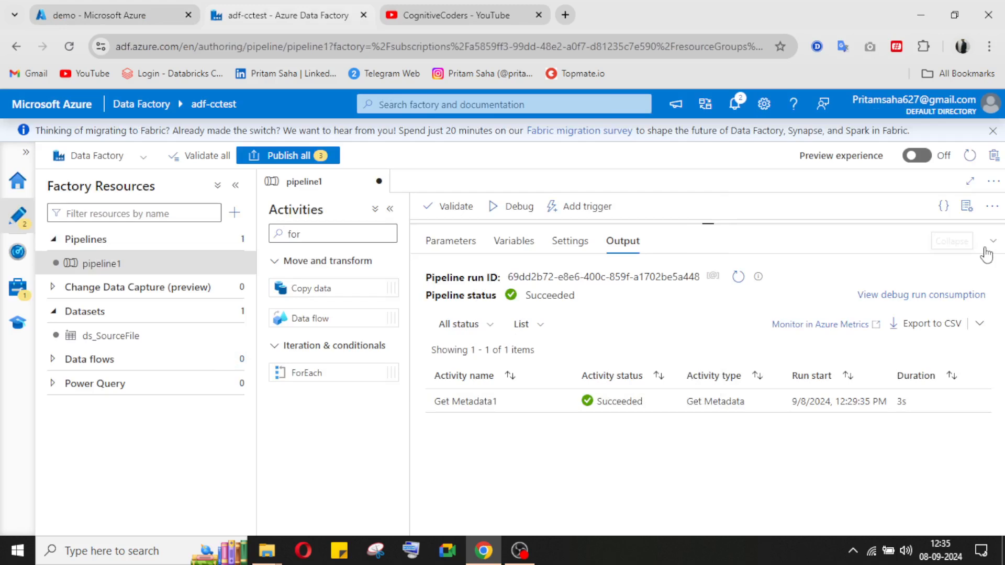
click(987, 252)
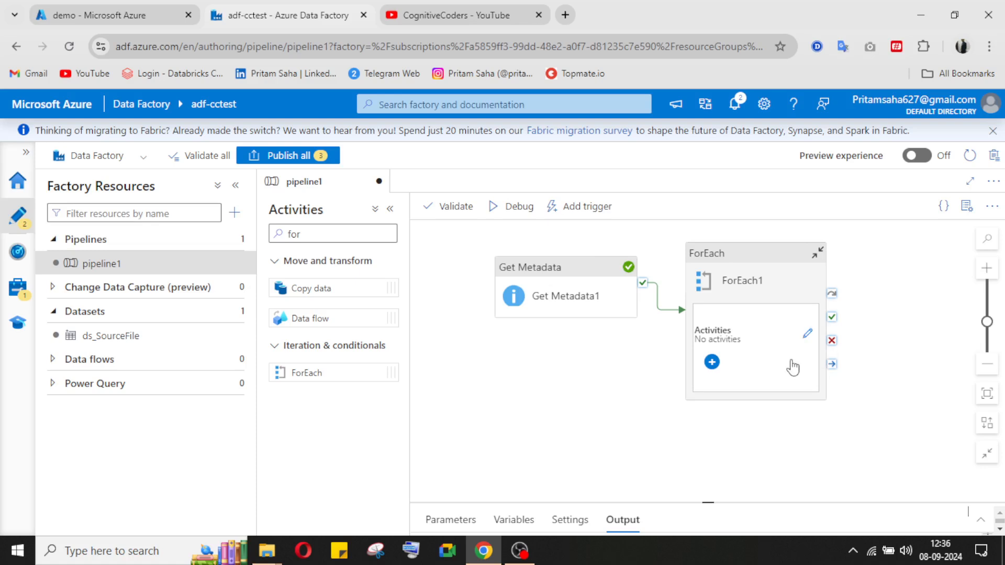
- Open the ForEach1 activity's inner canvas and add a Get Metadata activity to it
click(808, 337)
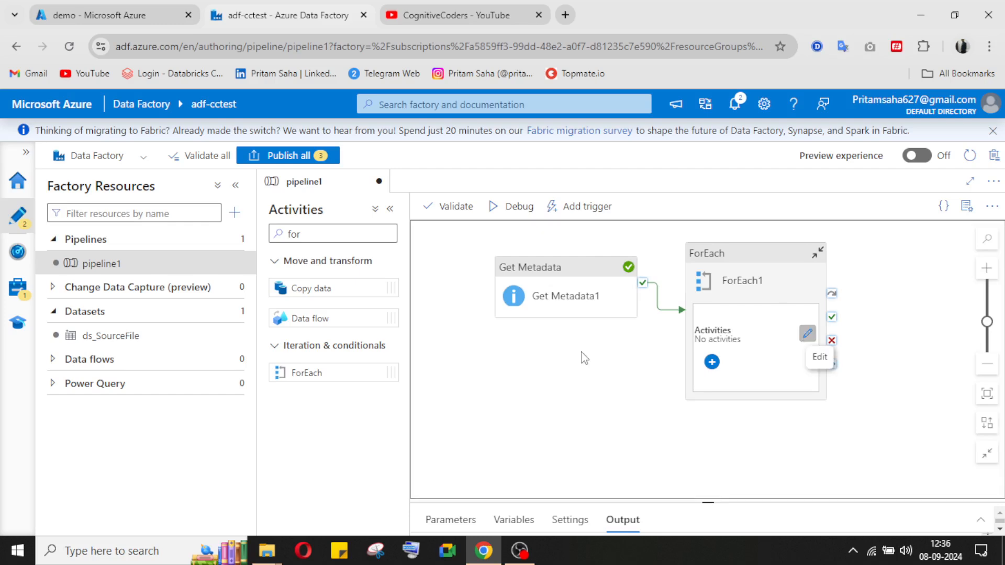
click(333, 230)
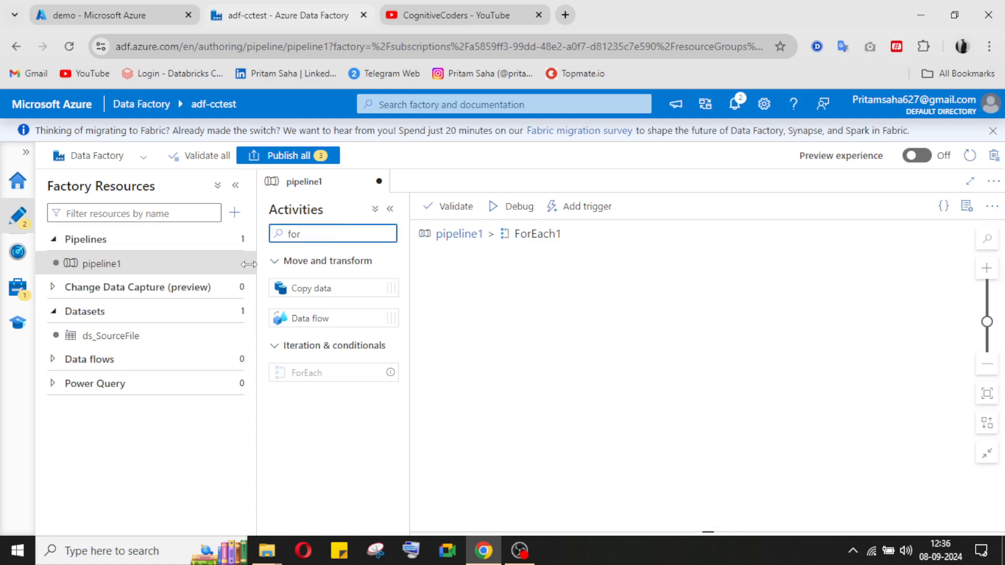
click(124, 16)
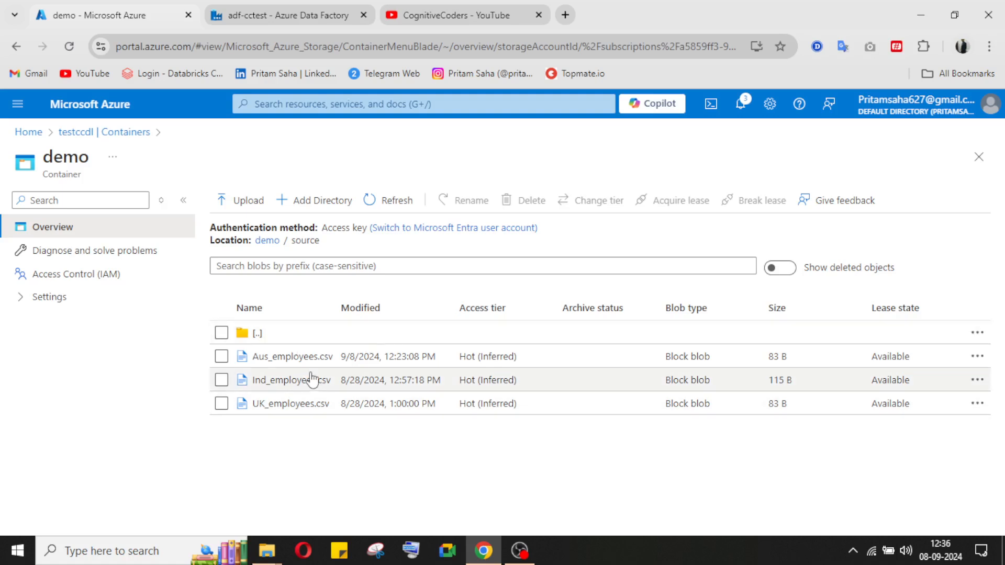
click(291, 19)
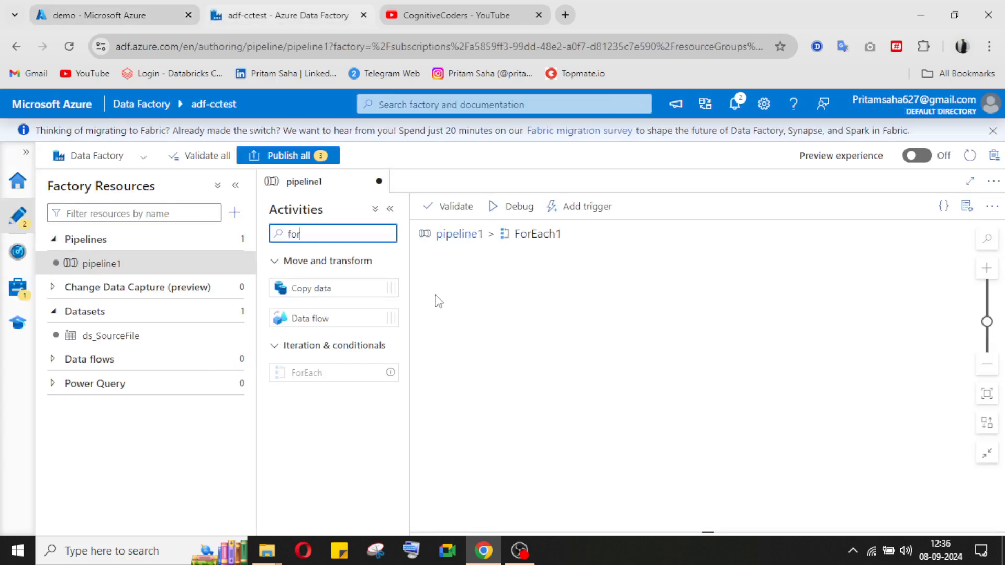
click(108, 18)
click(293, 18)
double_click(317, 233)
text(get)
drag(333, 292, 567, 329)
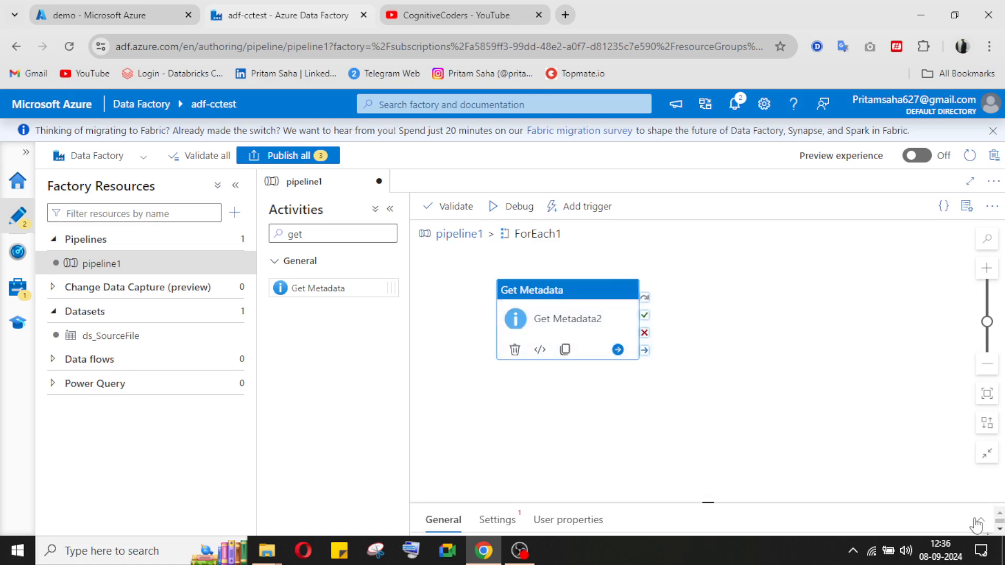
- Set the inner Get Metadata activity's dataset to ds_SourceFile and add an empty argument row to its field list
click(981, 520)
click(498, 241)
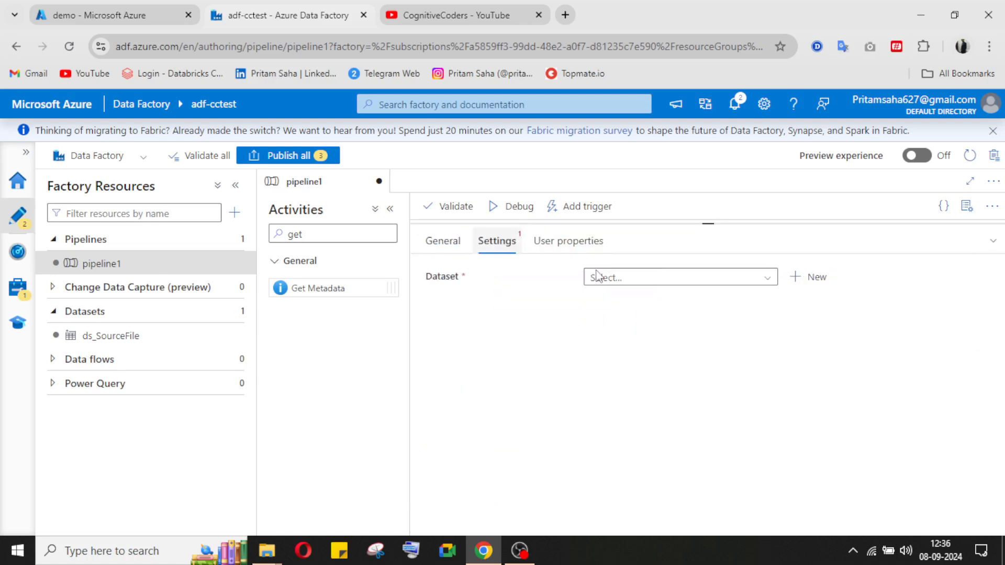
click(754, 283)
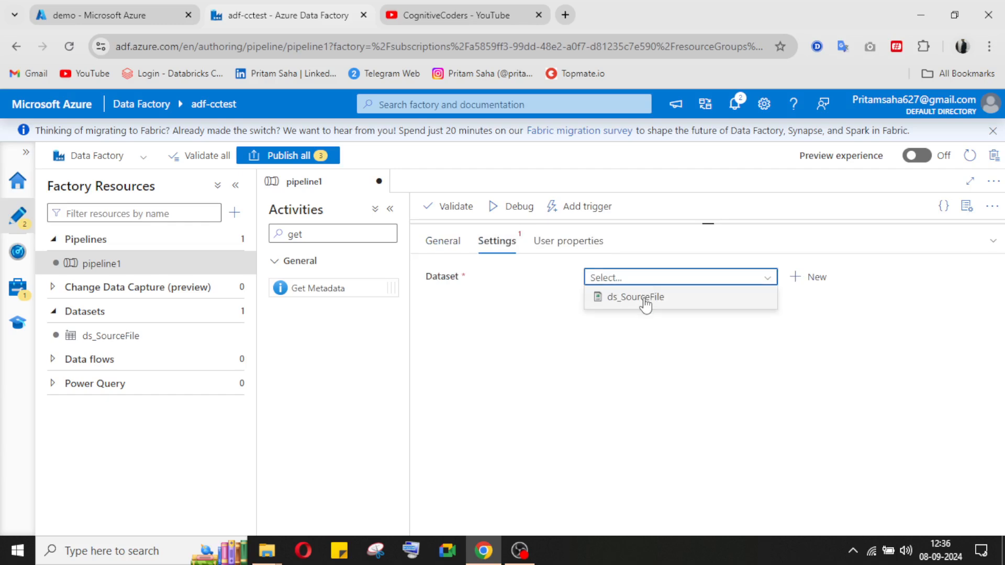
click(644, 298)
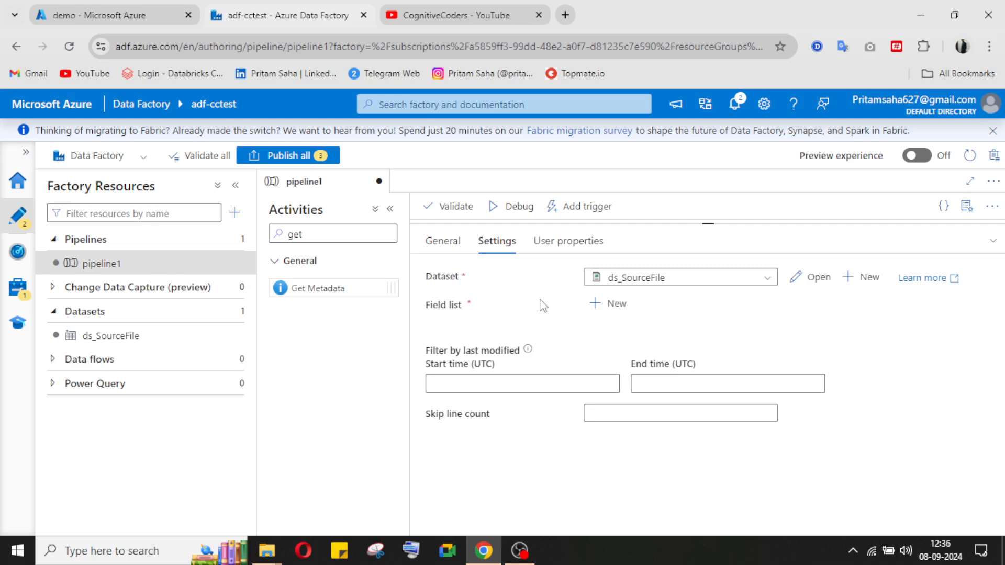
click(606, 309)
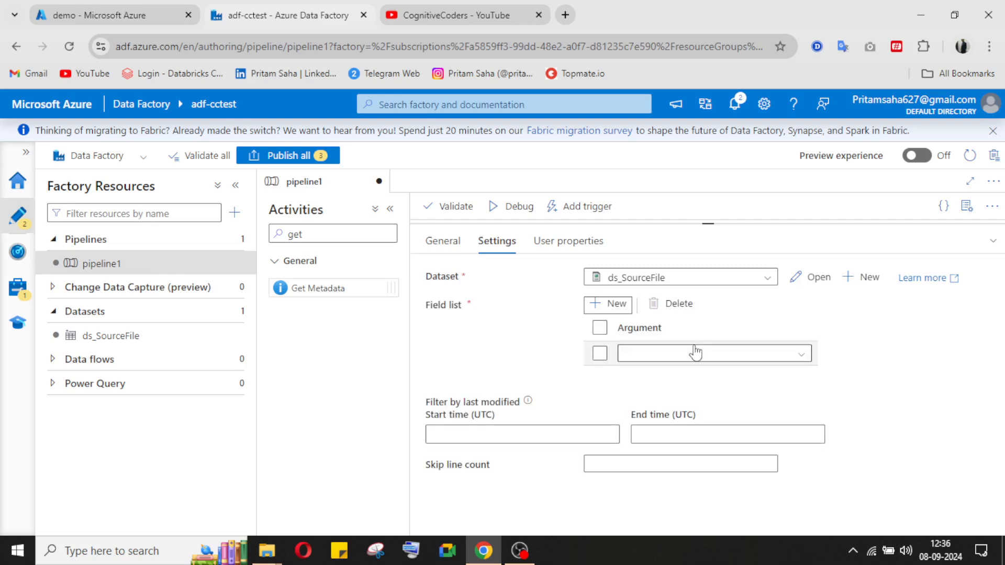
click(693, 353)
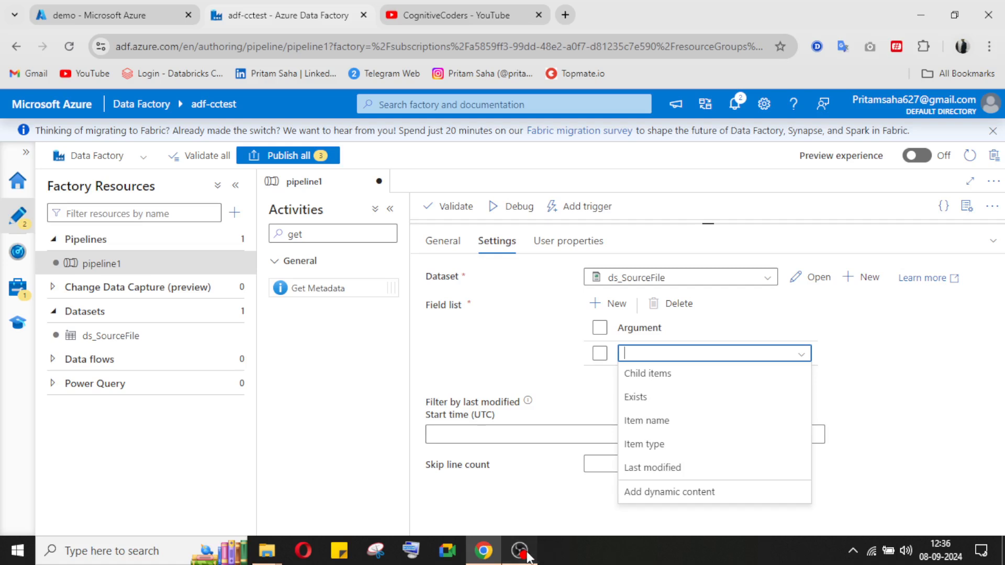
click(526, 553)
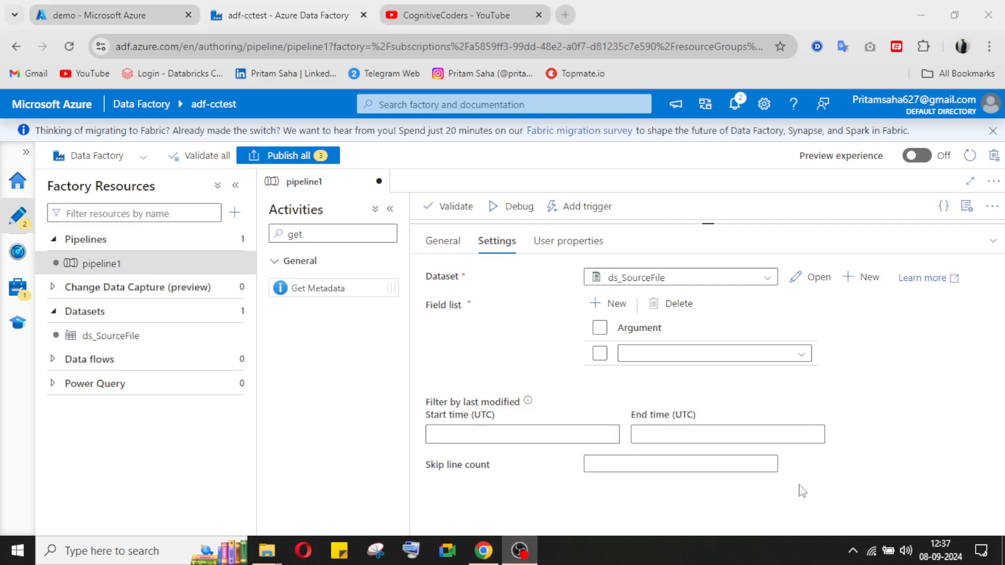
click(534, 555)
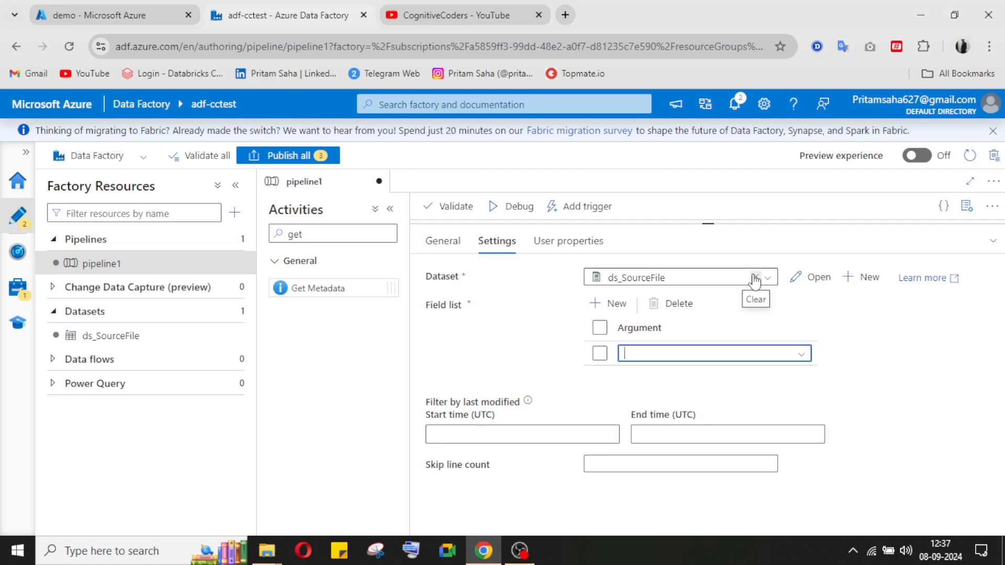
- Clear the activity's dataset selection and start a new Azure Data Lake Storage Gen2 dataset in DelimitedText format
click(755, 278)
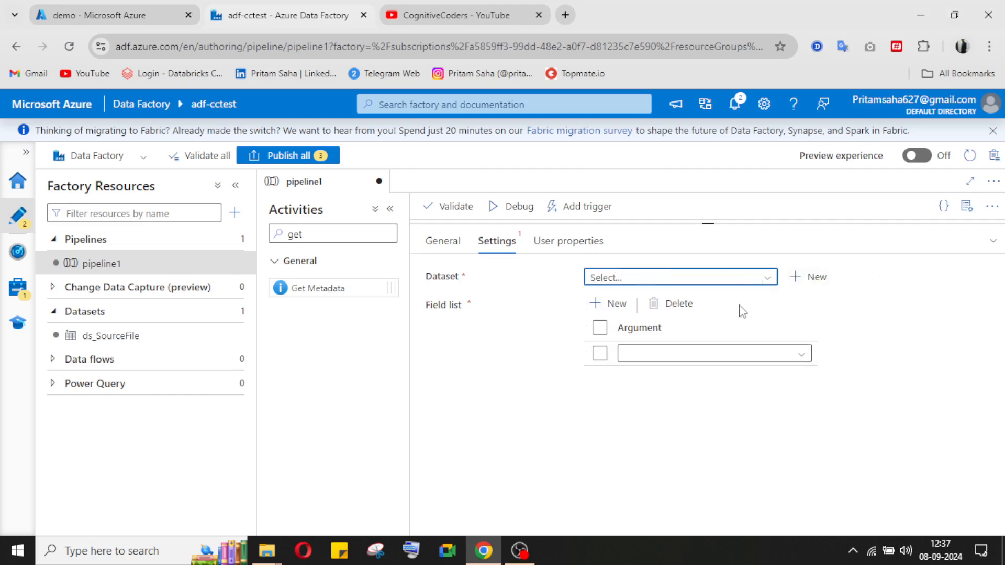
click(813, 278)
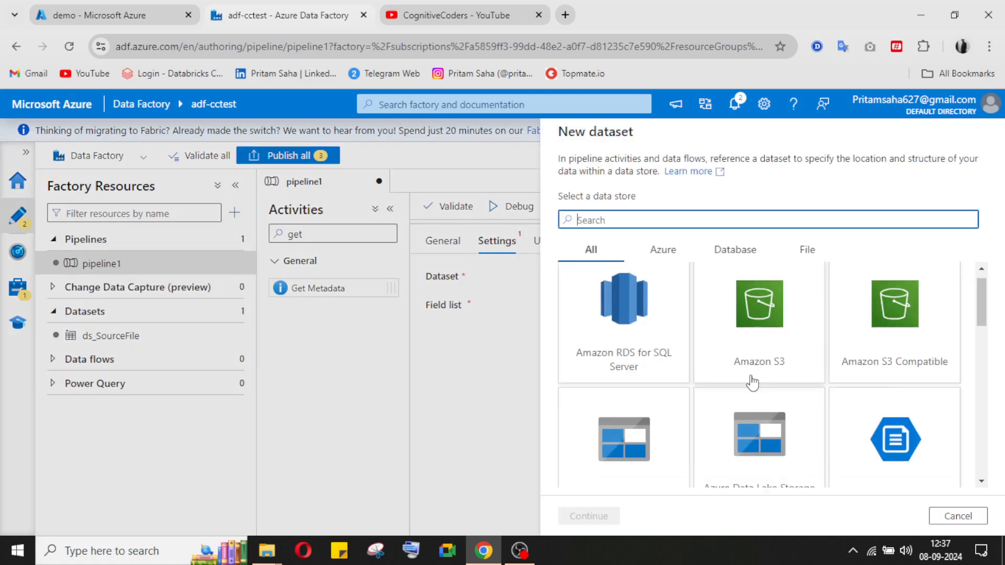
scroll(752, 383, down, 1)
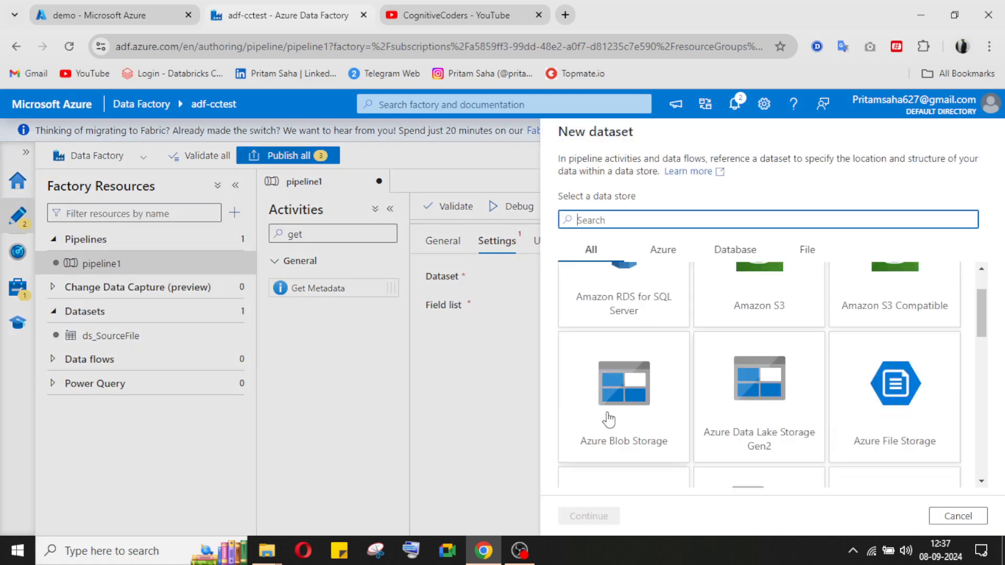
click(772, 398)
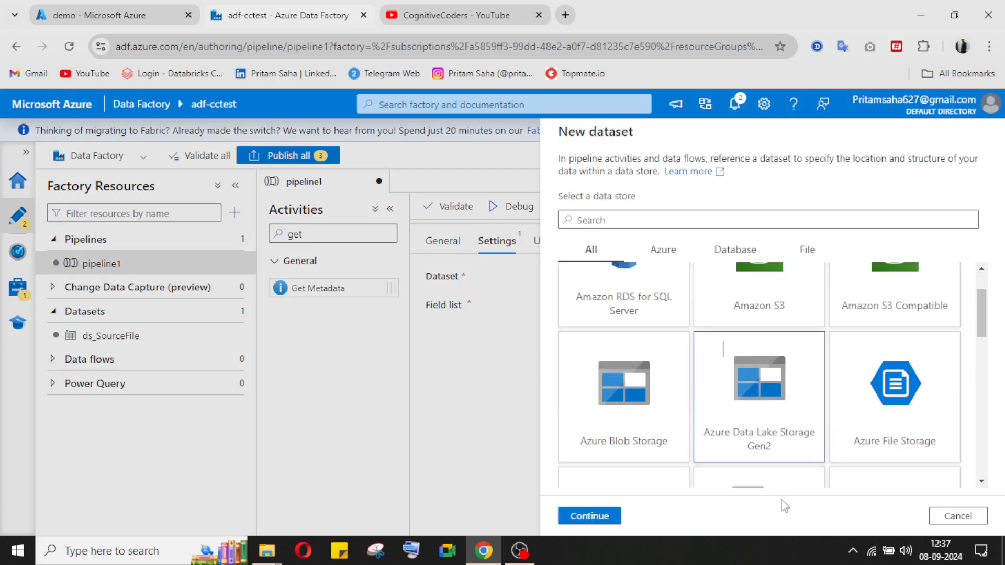
click(616, 520)
click(861, 199)
click(608, 518)
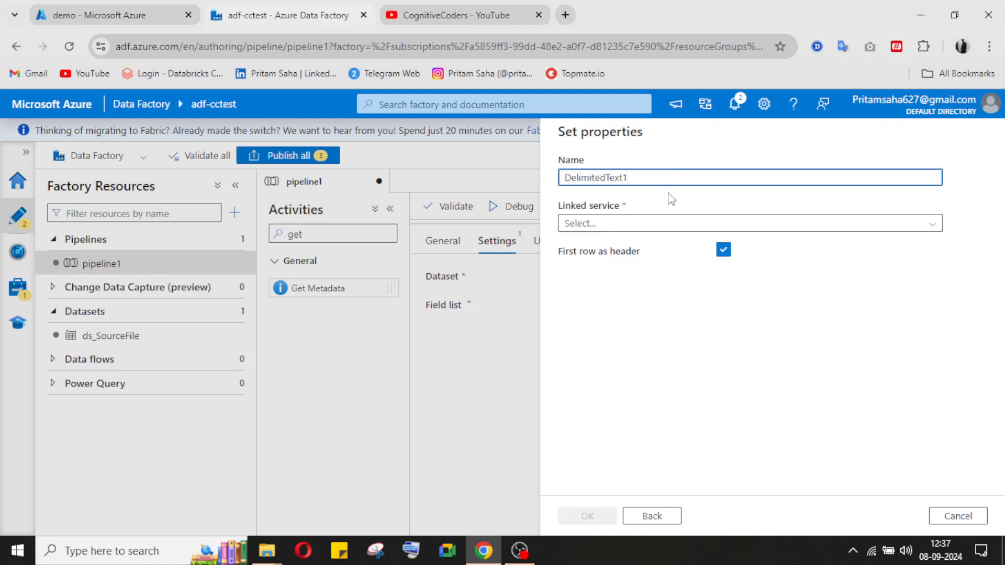
- Name the new dataset ds_Filename and set its linked service to AzureDataLakeStorage1
key(ctrl+a)
text(ds_Filename)
click(616, 226)
click(635, 294)
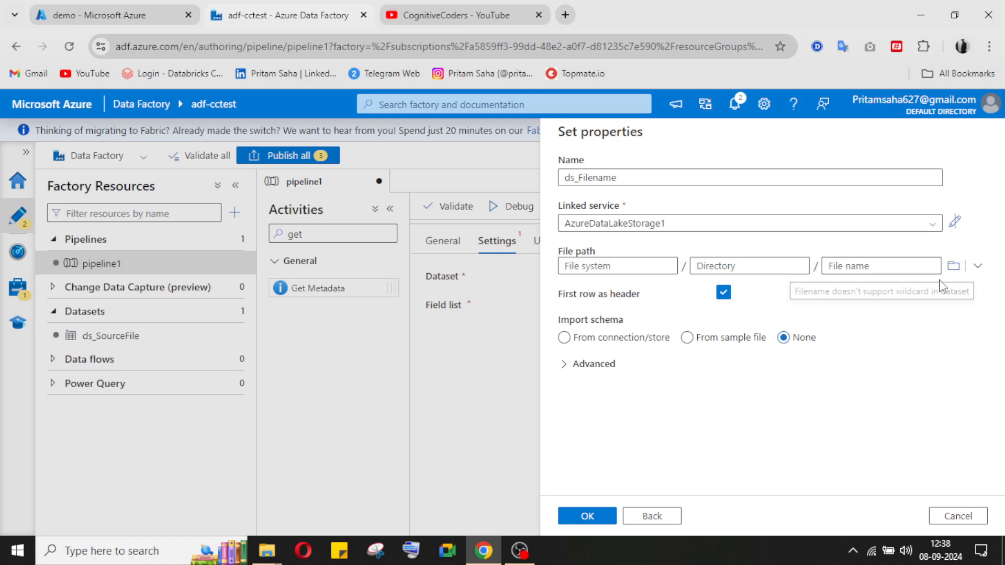
- Set the dataset's file path to the demo/source folder, set schema import to None, and create the dataset
click(954, 265)
click(602, 212)
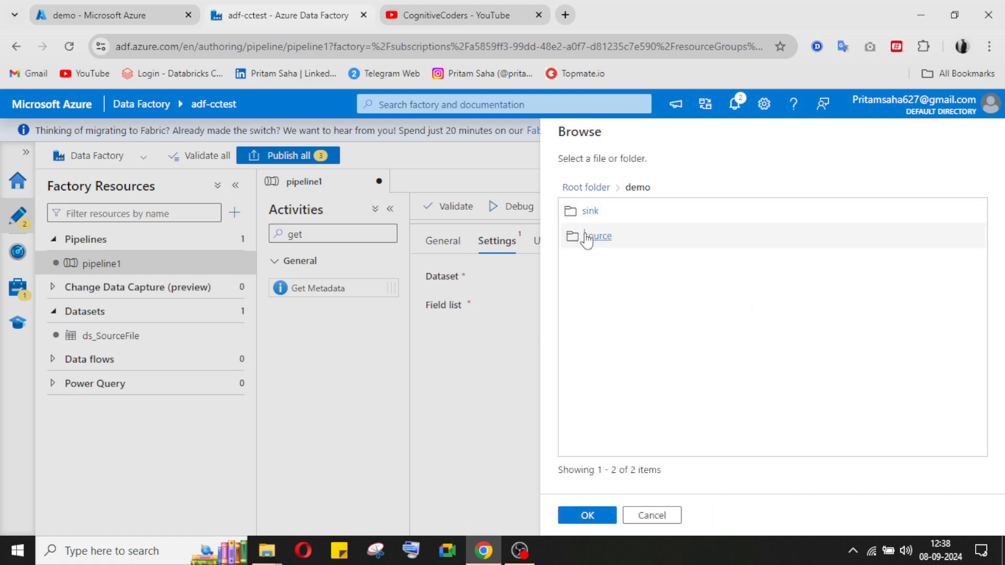
click(587, 239)
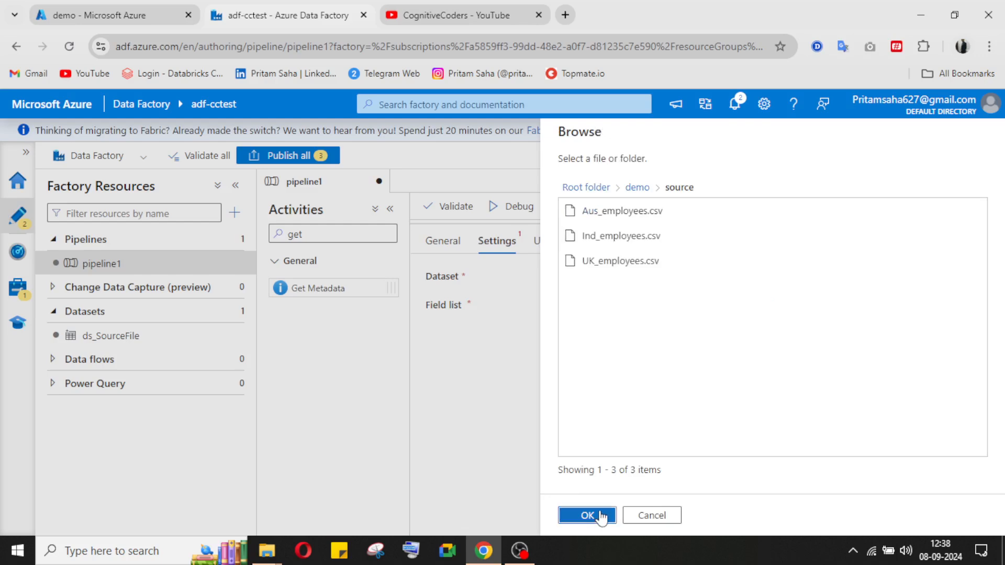
click(600, 520)
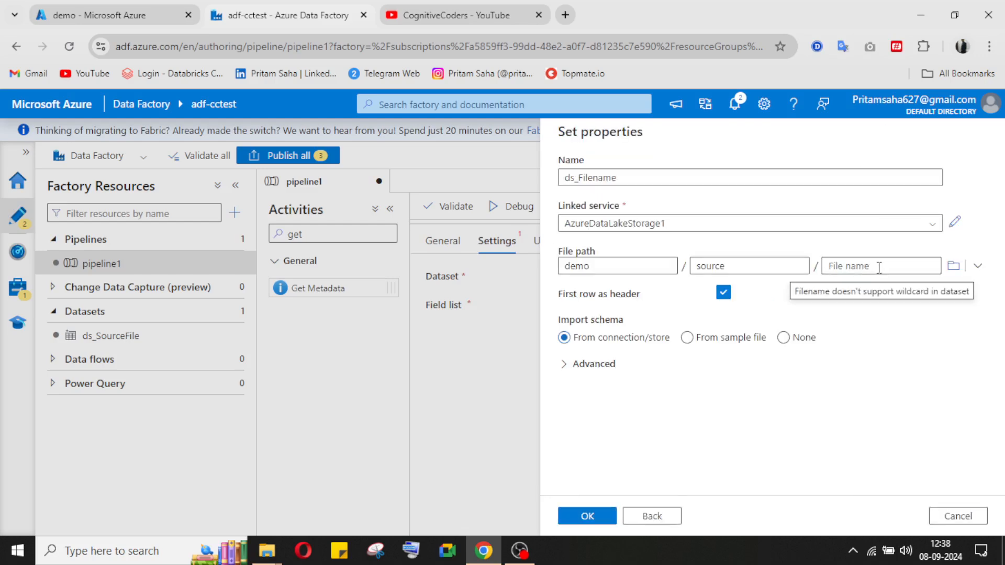
click(784, 338)
click(585, 518)
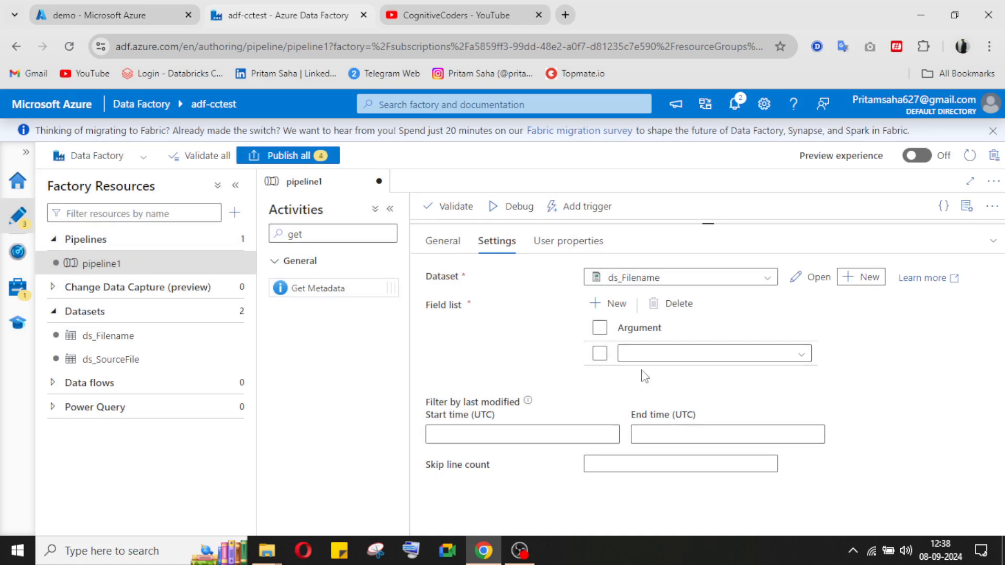
- Open the ds_Filename dataset for editing from the settings of the Get Metadata activity inside ForEach1
click(992, 240)
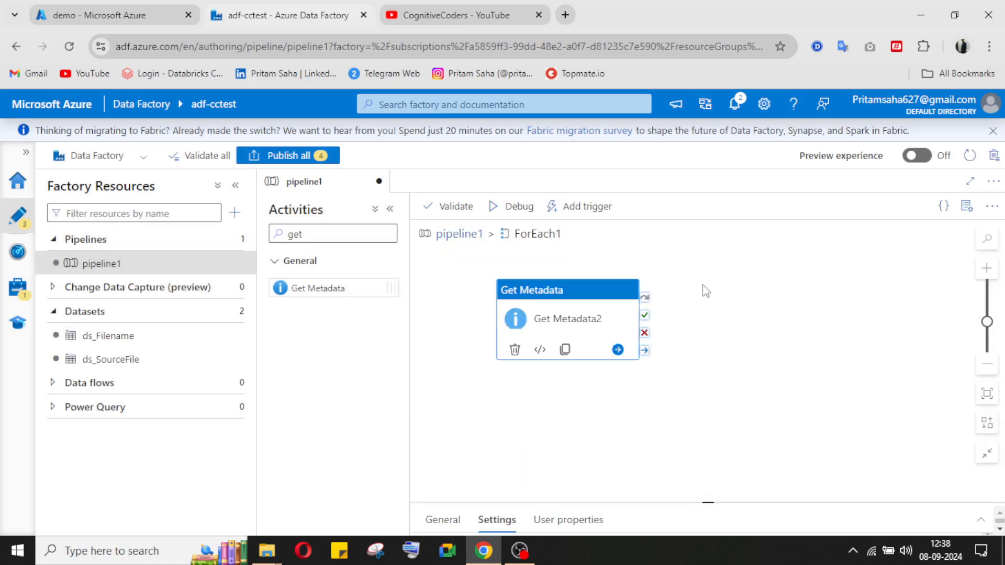
click(707, 292)
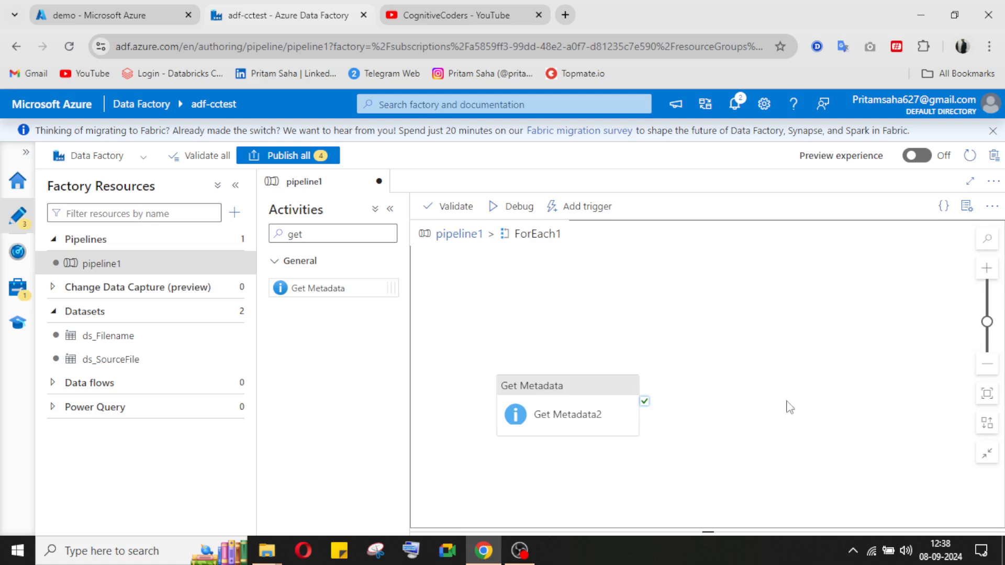
click(592, 418)
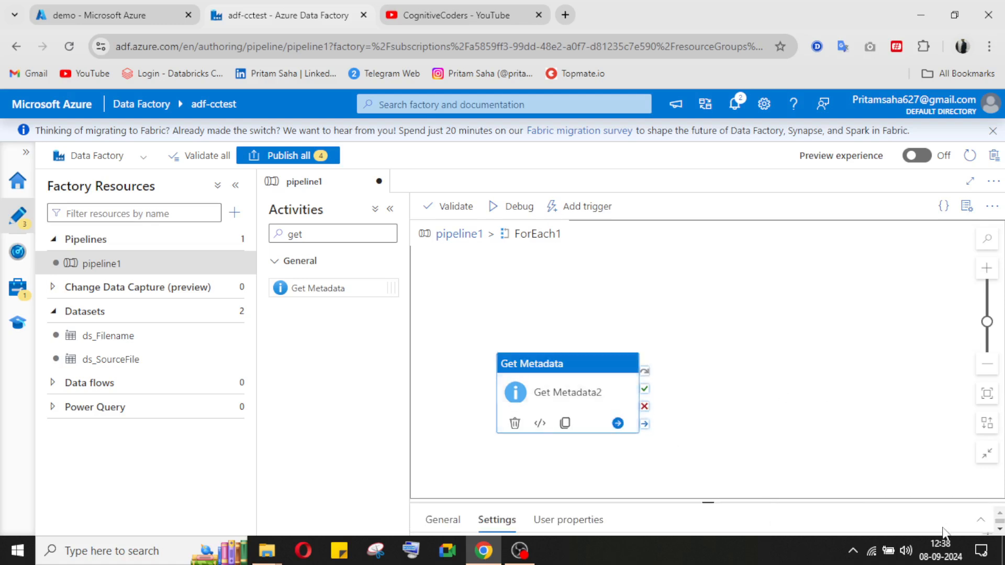
click(526, 551)
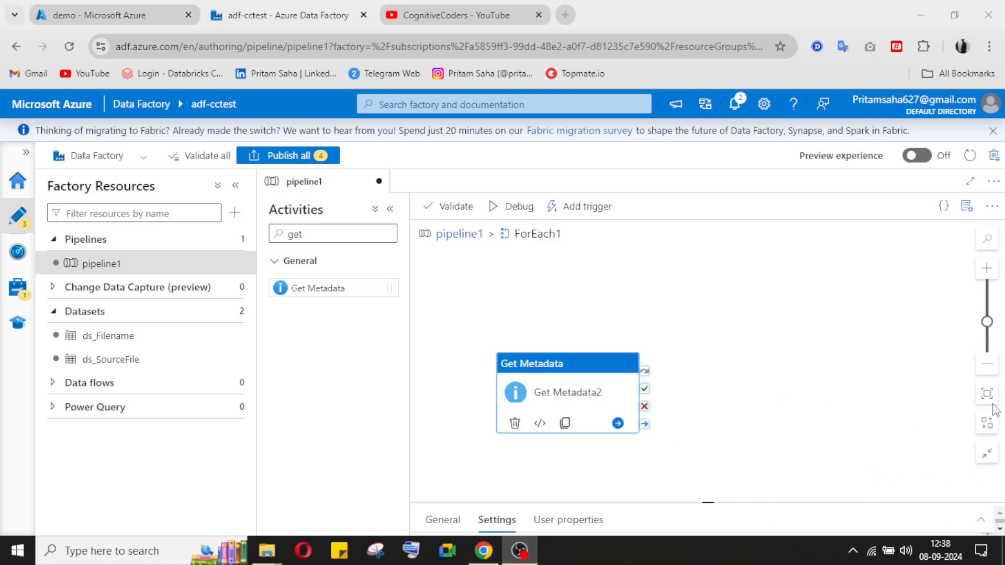
click(519, 550)
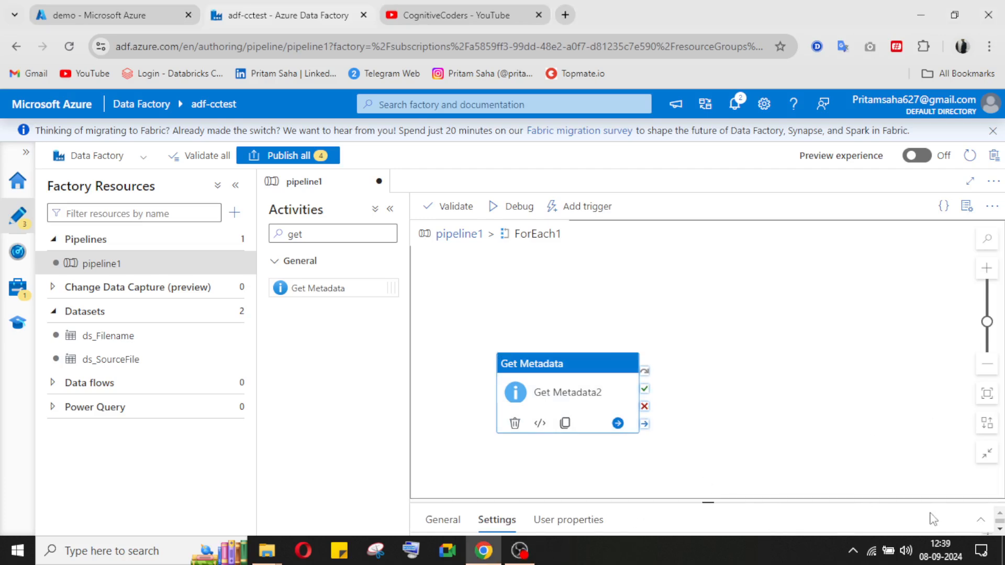
click(980, 520)
click(801, 291)
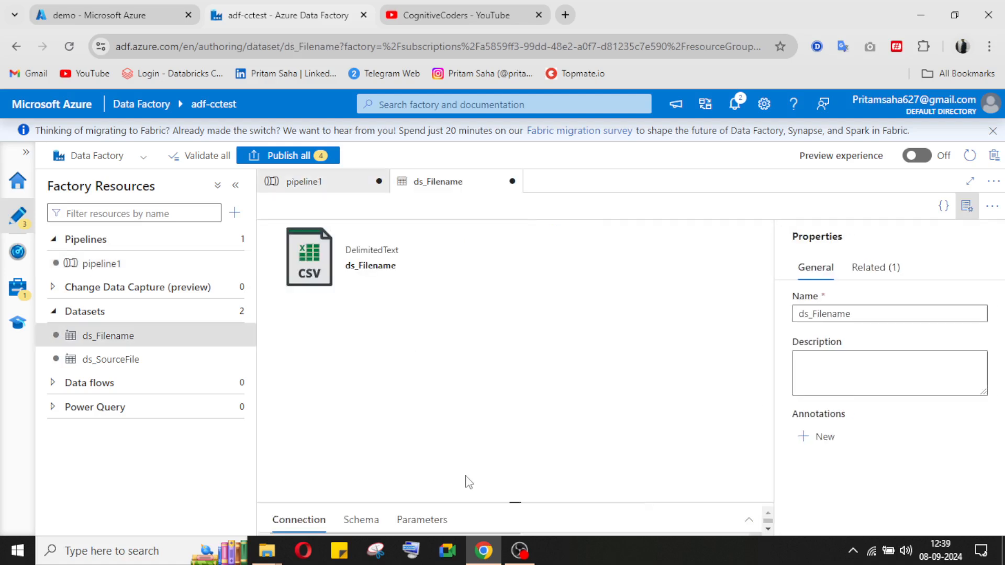
- Add a String parameter named Filename to the ds_Filename dataset, leaving its default value empty
click(967, 222)
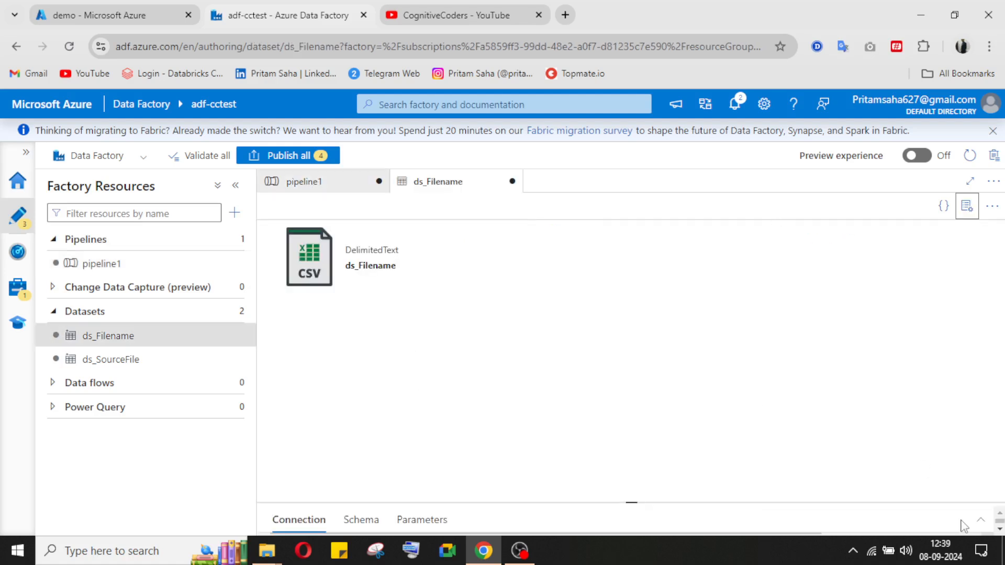
click(979, 521)
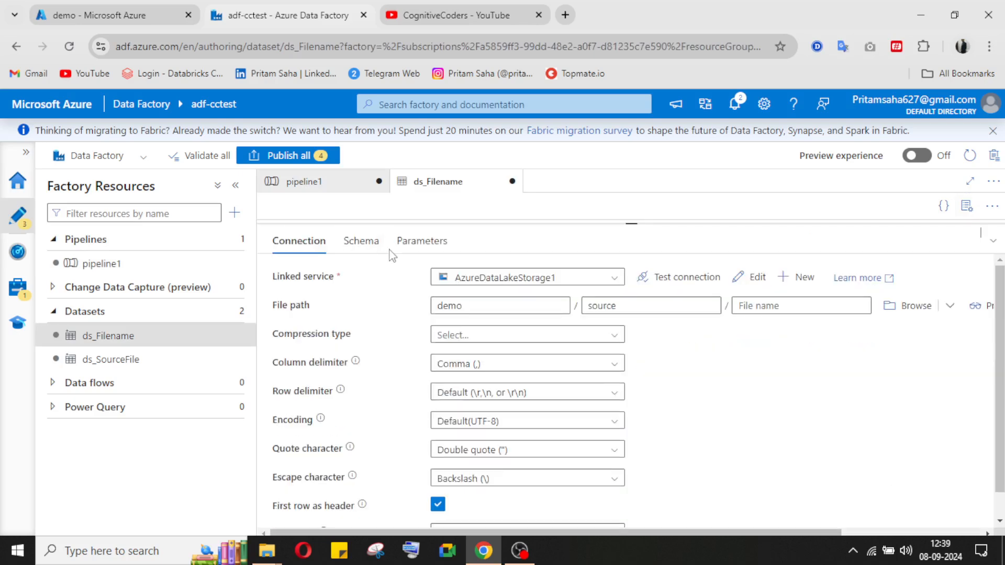
click(409, 242)
click(298, 282)
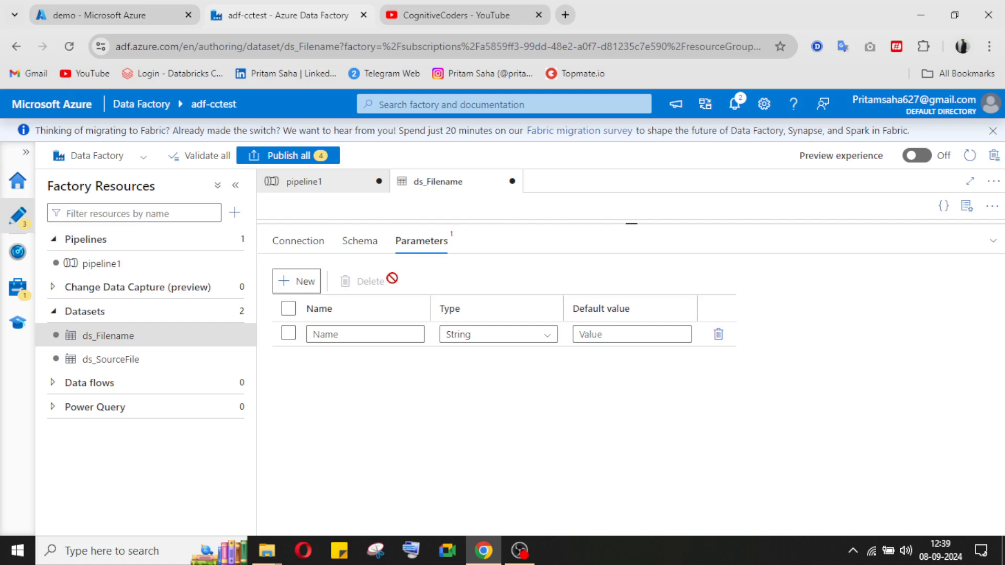
click(318, 336)
text(F)
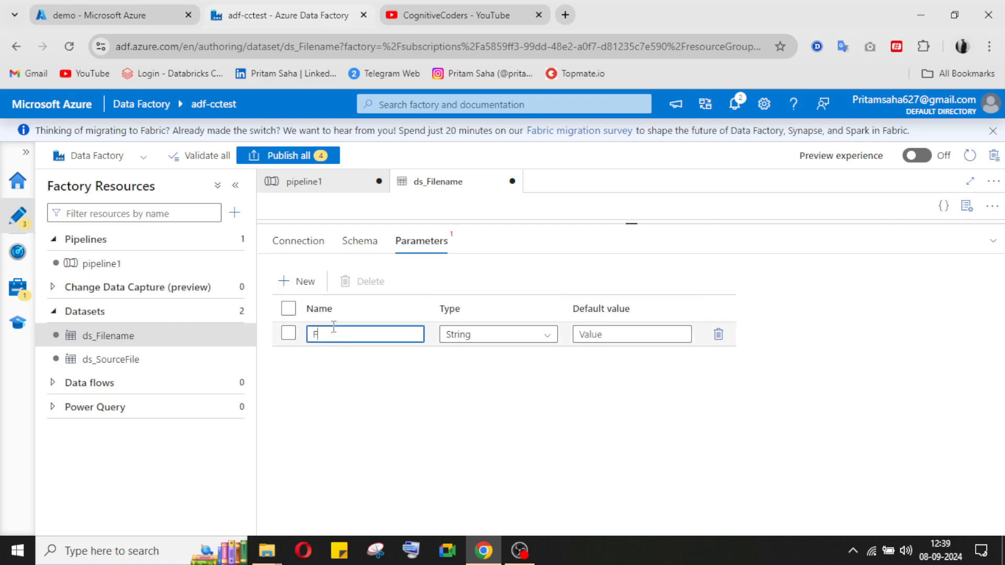
text(ilename)
click(628, 333)
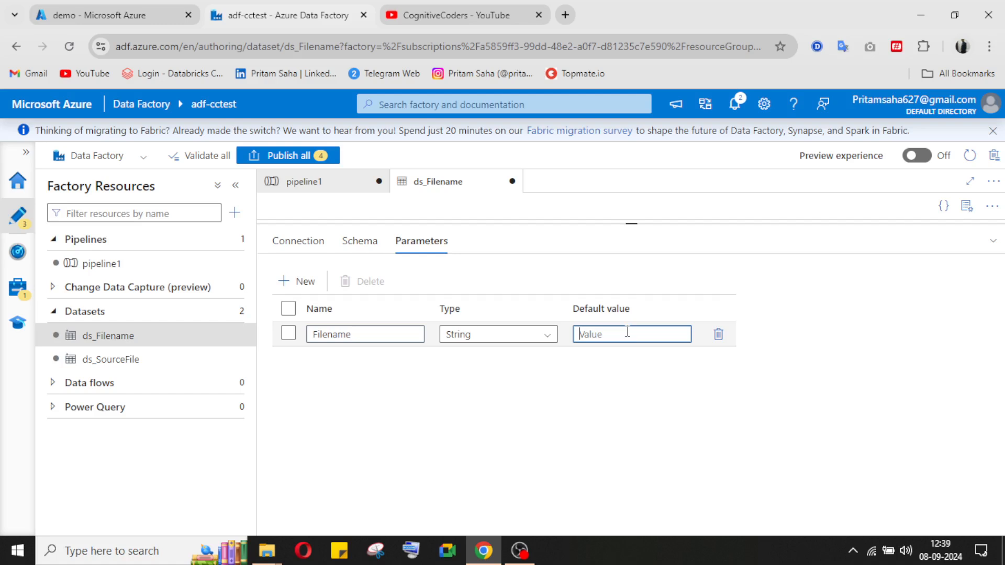
click(993, 241)
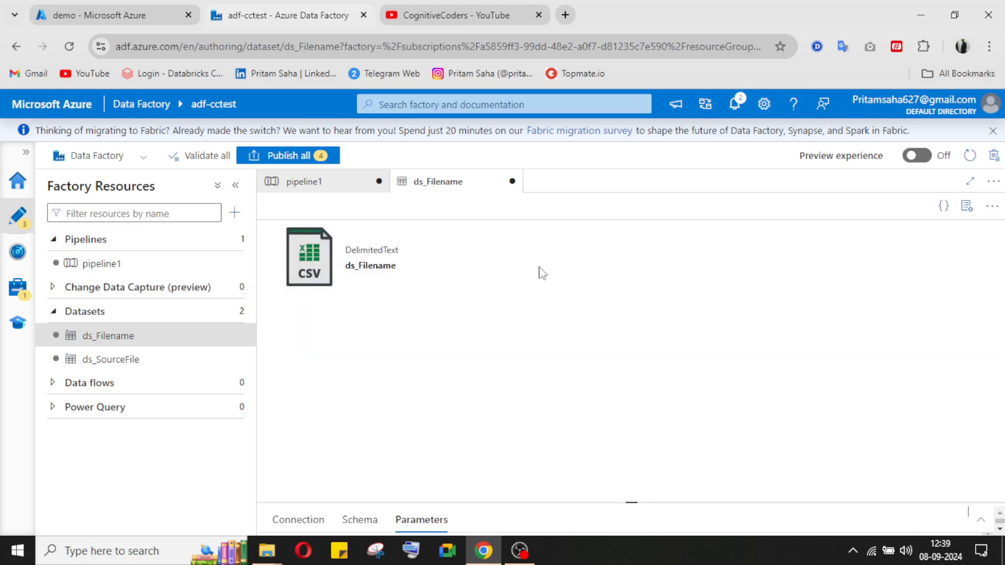
click(308, 521)
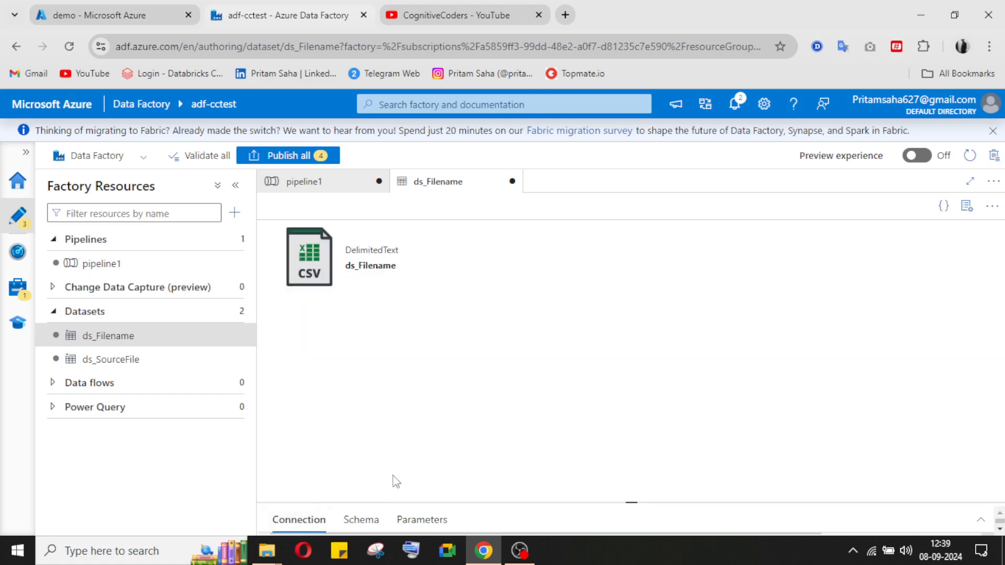
click(978, 521)
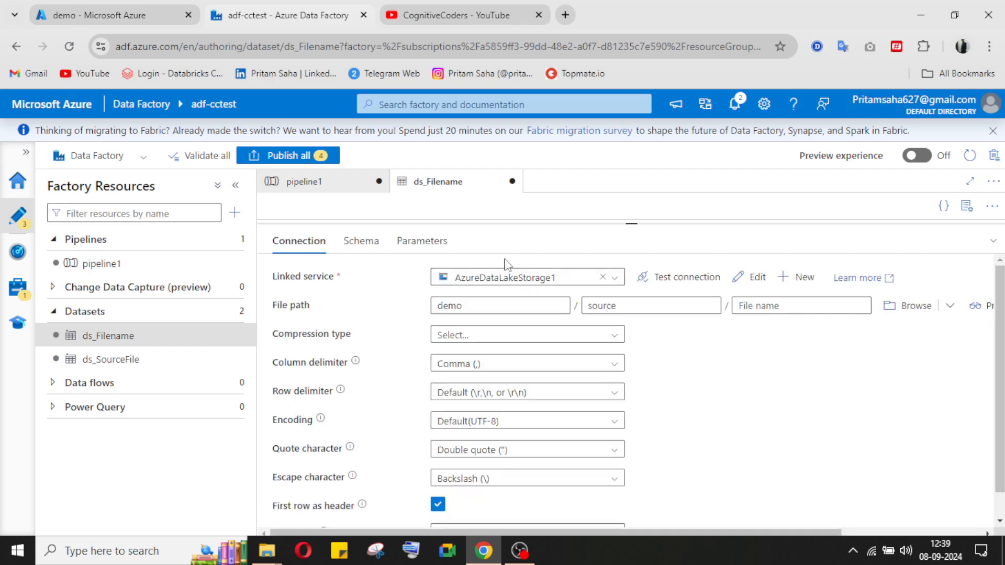
click(813, 313)
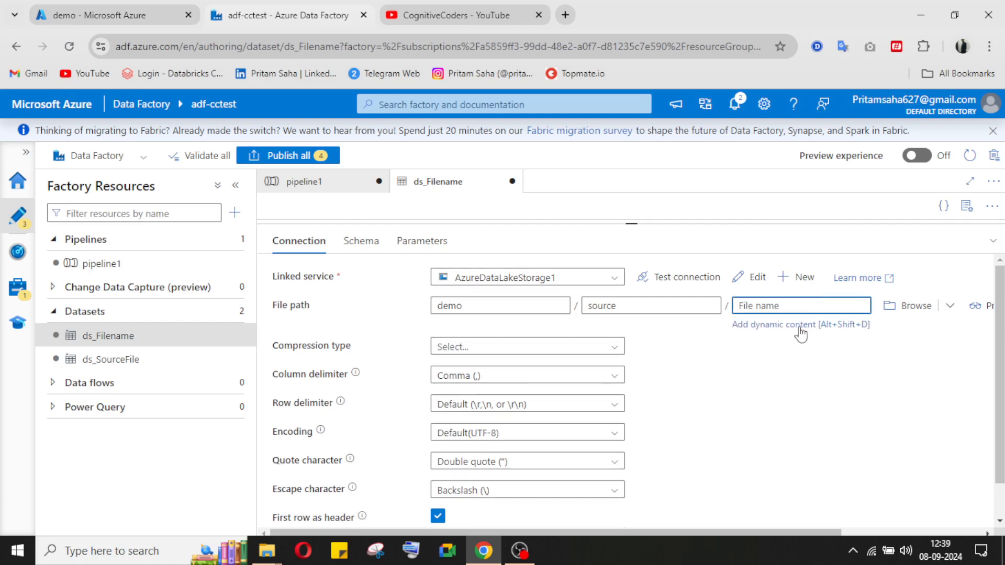
click(800, 325)
click(610, 419)
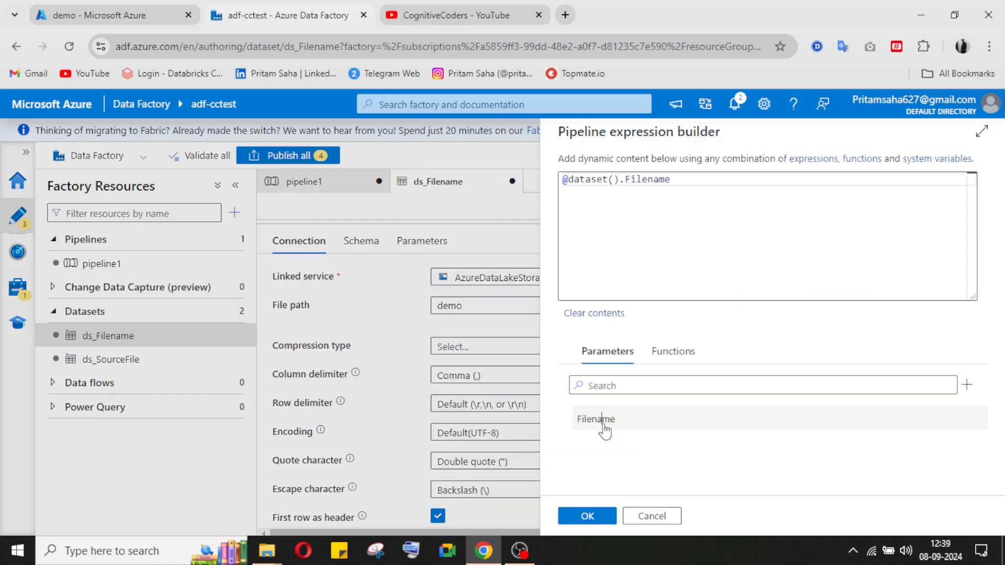
click(596, 521)
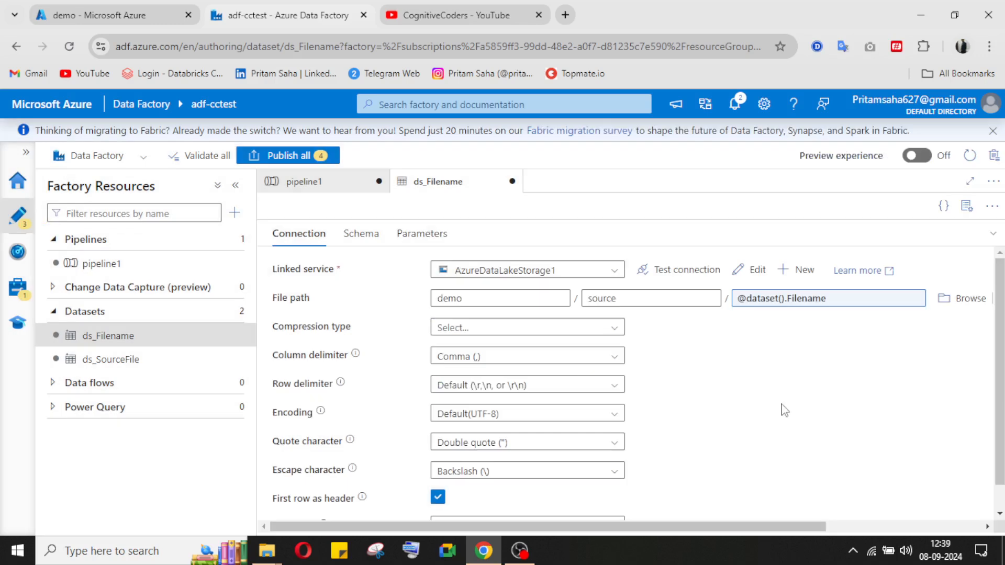
click(995, 236)
click(310, 183)
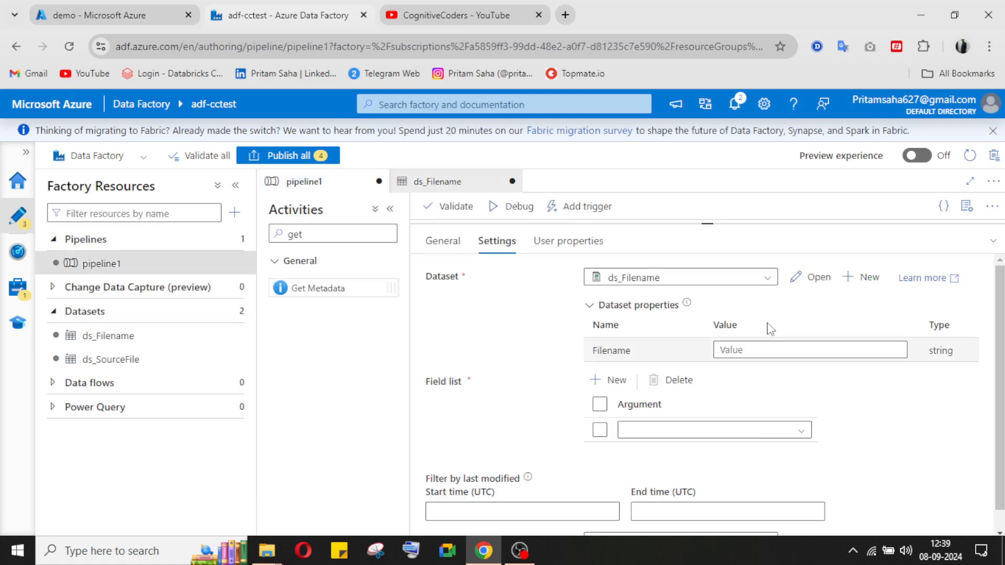
click(757, 352)
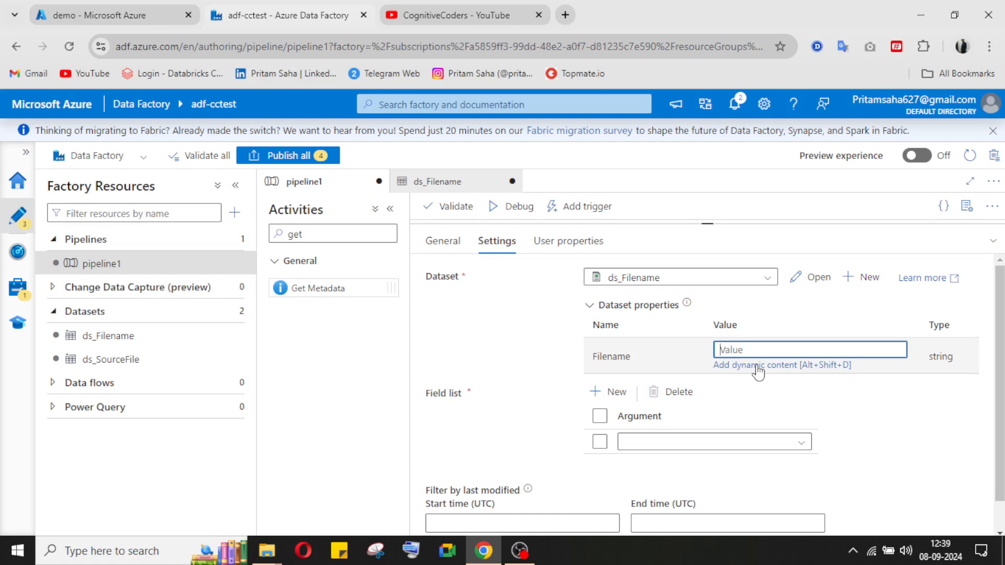
click(758, 367)
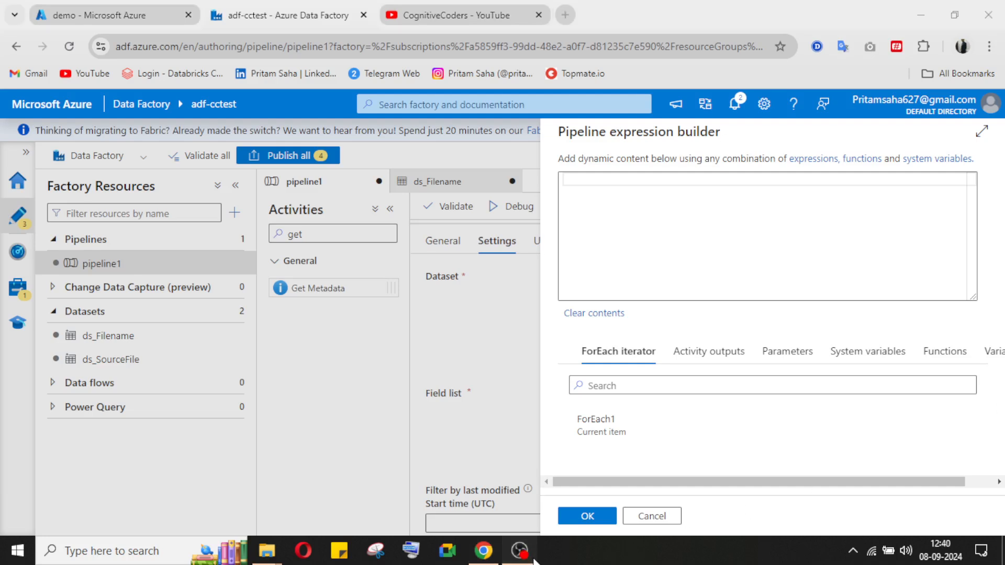
click(599, 432)
click(610, 180)
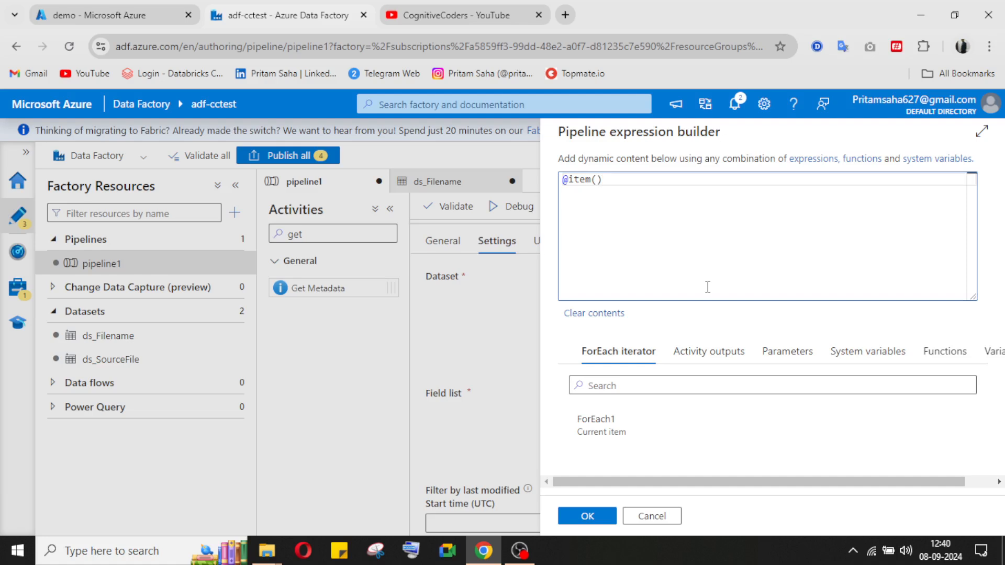
text(.name)
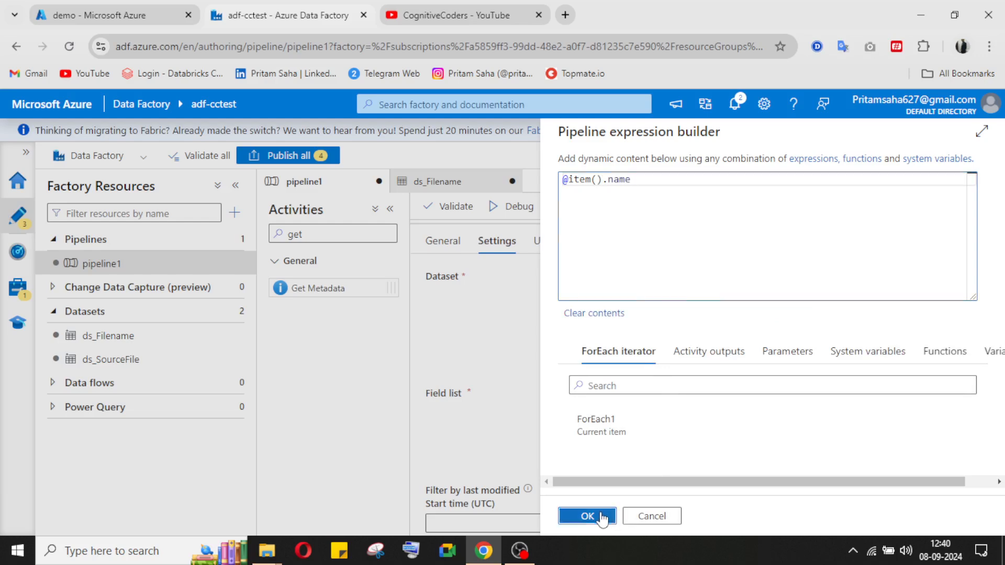
click(600, 517)
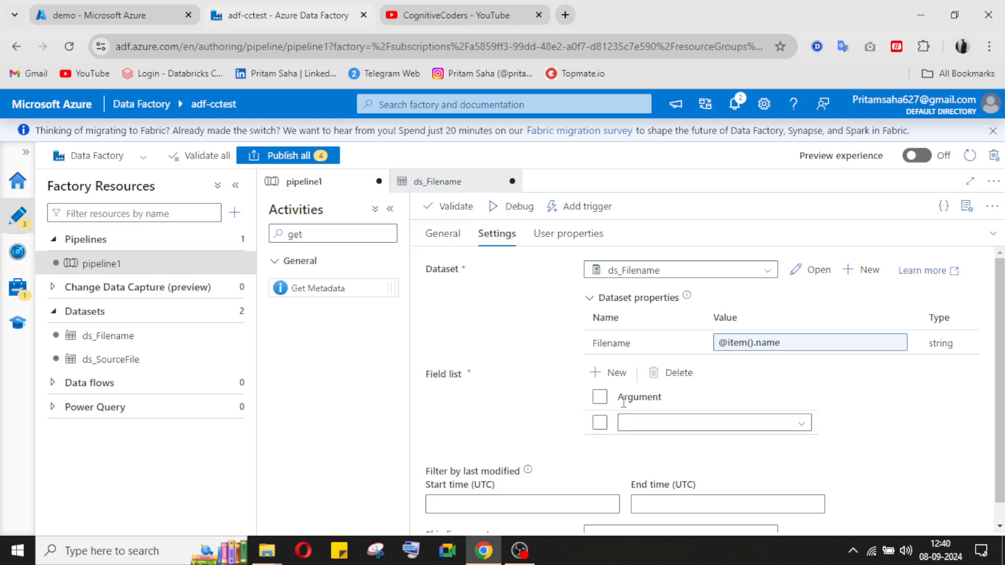
click(660, 423)
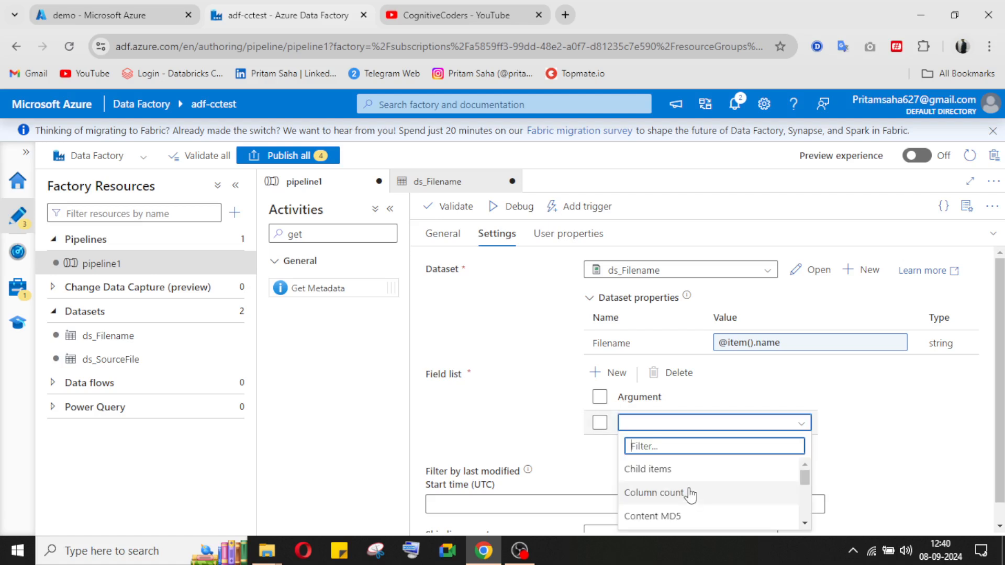
click(692, 495)
click(697, 424)
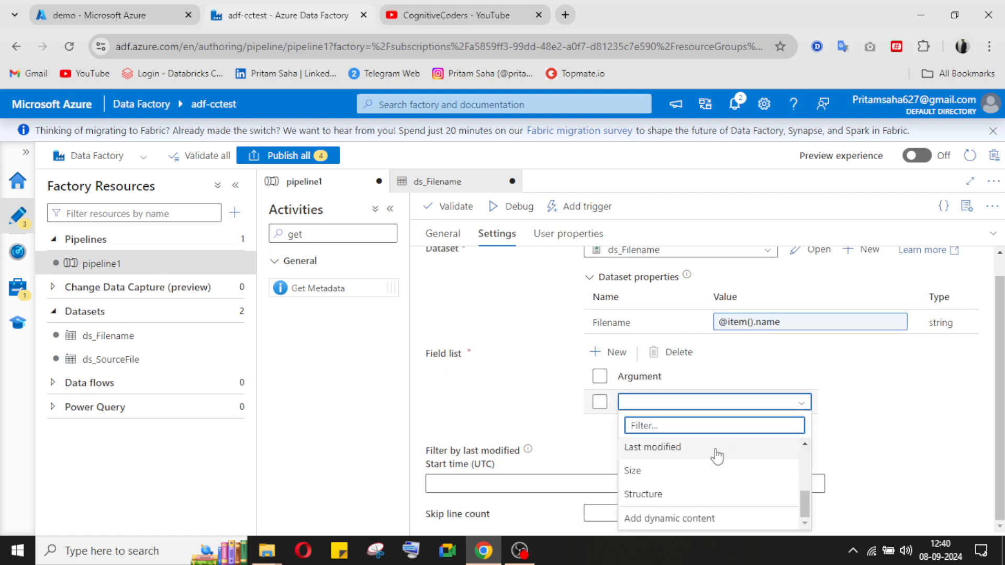
scroll(712, 458, up, 3)
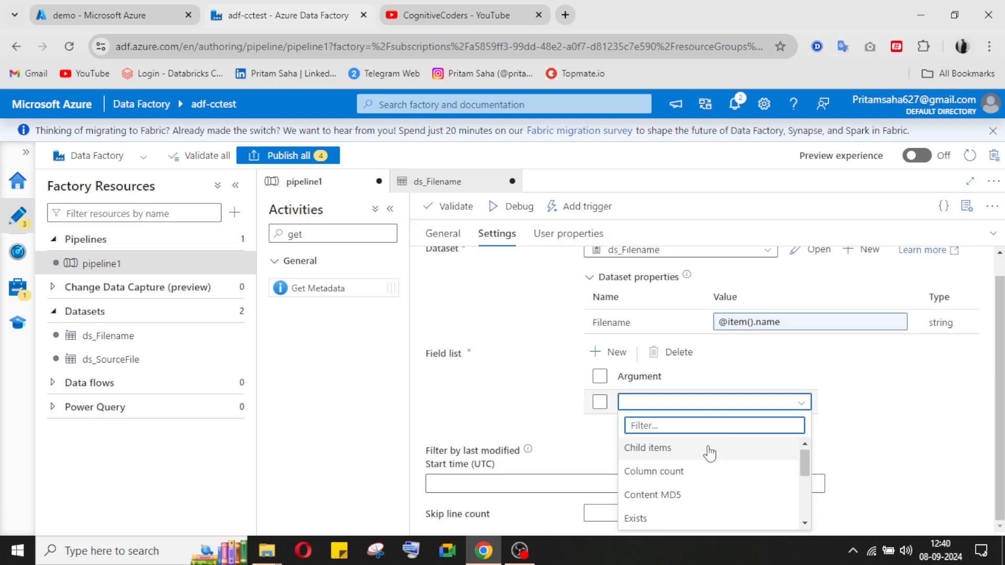
scroll(709, 454, up, 1)
scroll(710, 454, down, 4)
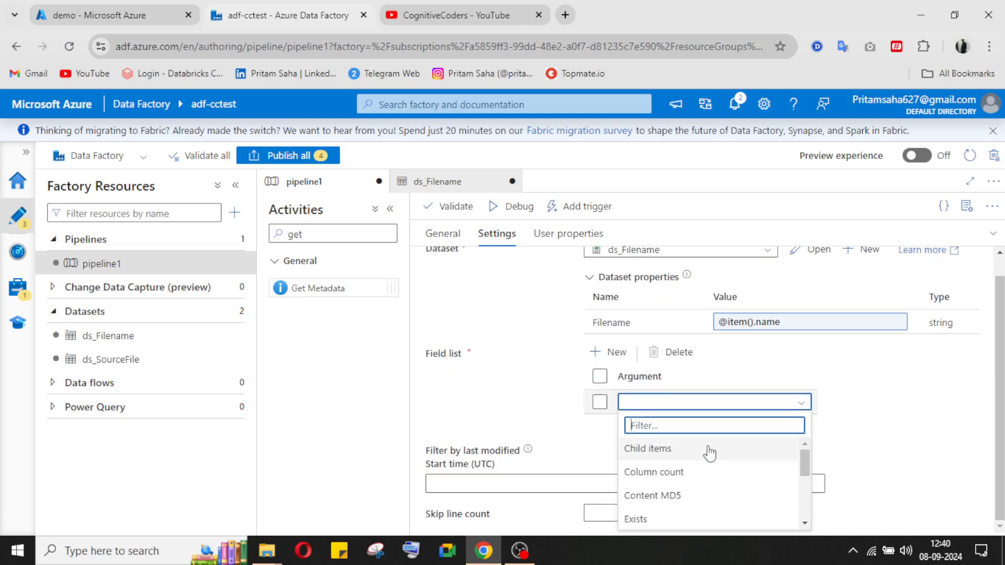
click(900, 393)
click(609, 353)
click(598, 428)
click(678, 353)
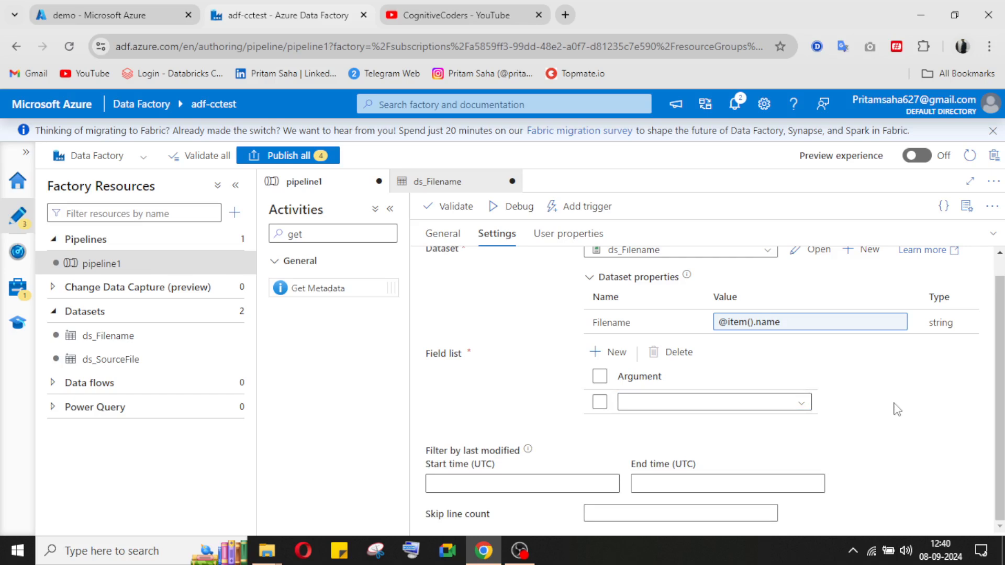
scroll(894, 404, up, 1)
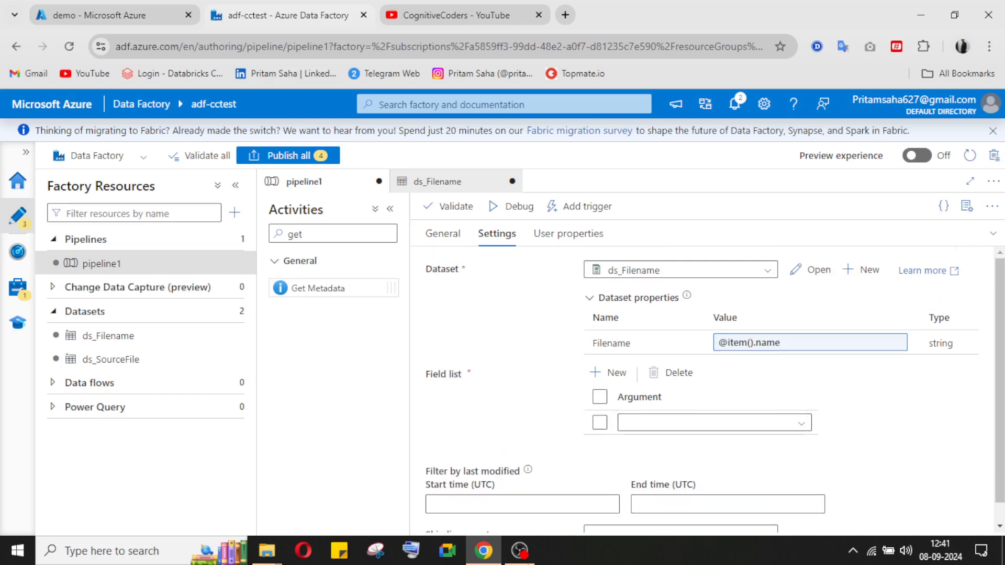
click(520, 551)
click(528, 551)
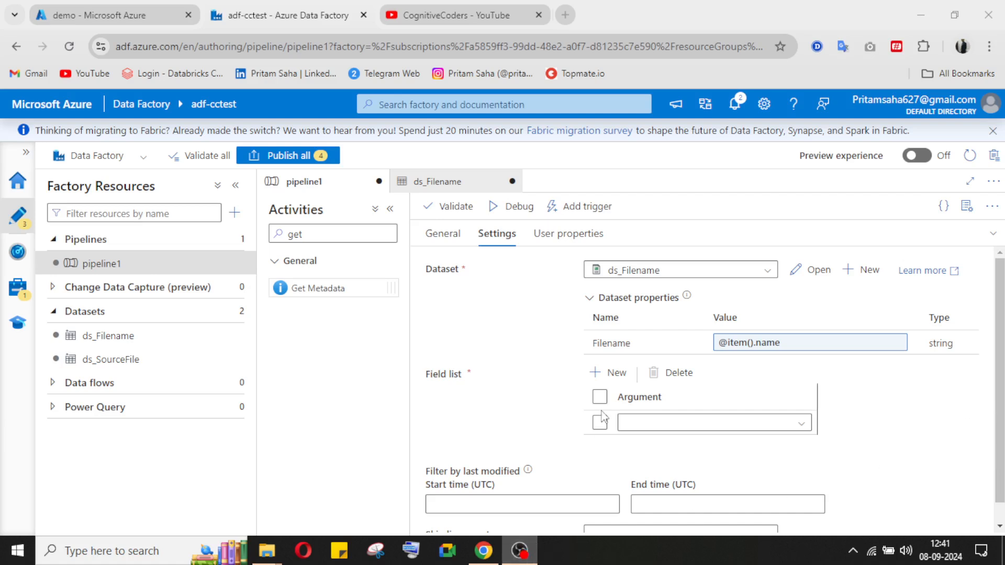
- Set the Get Metadata field list argument to Last modified and check the files' modified dates in the demo/source container
click(747, 424)
scroll(681, 495, down, 2)
scroll(667, 495, up, 2)
click(672, 520)
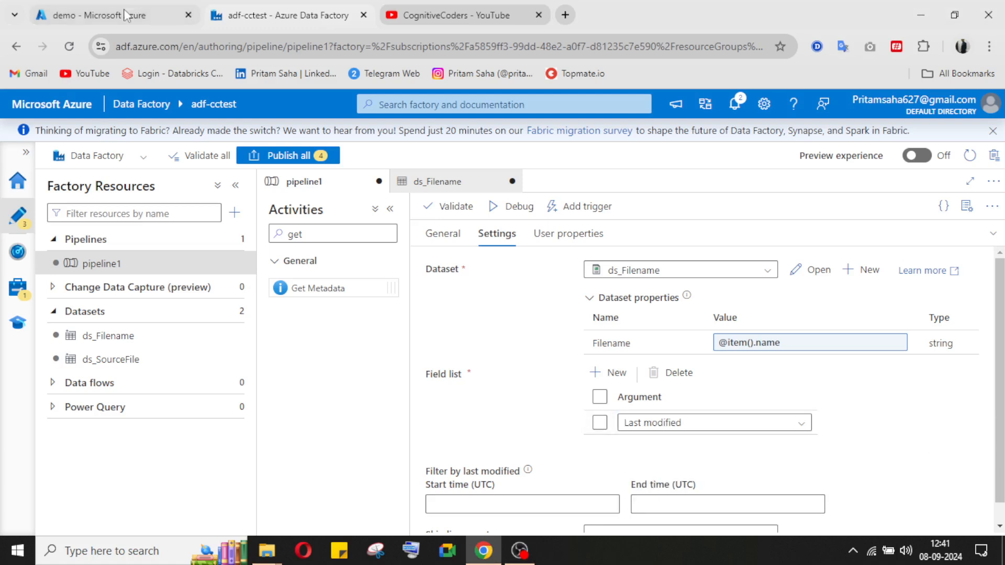
click(105, 14)
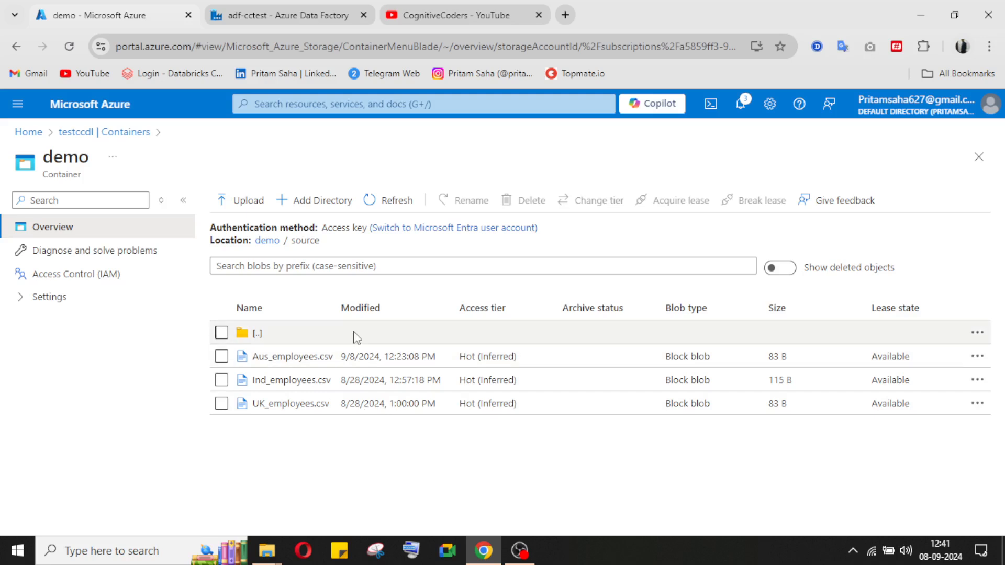
click(313, 17)
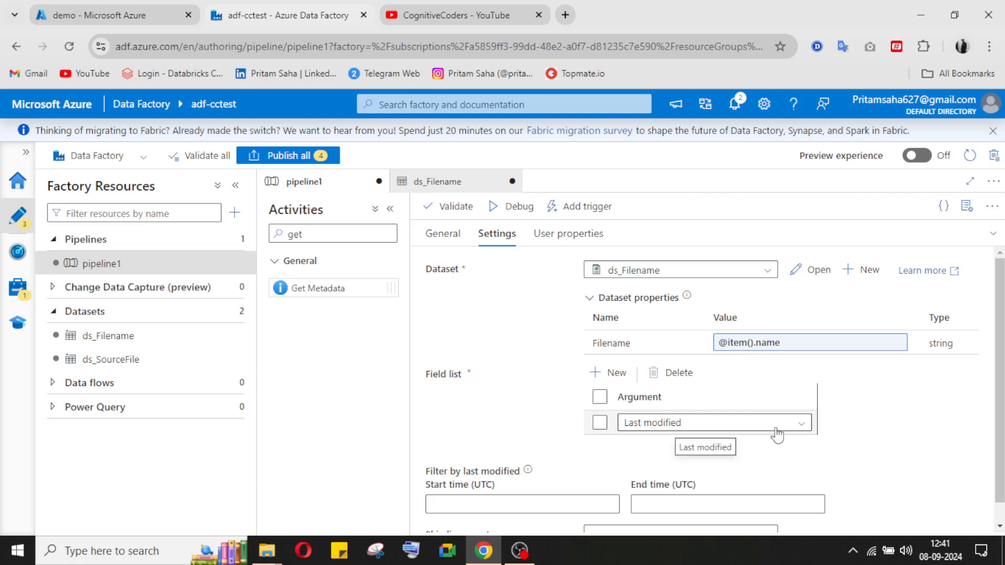
click(532, 544)
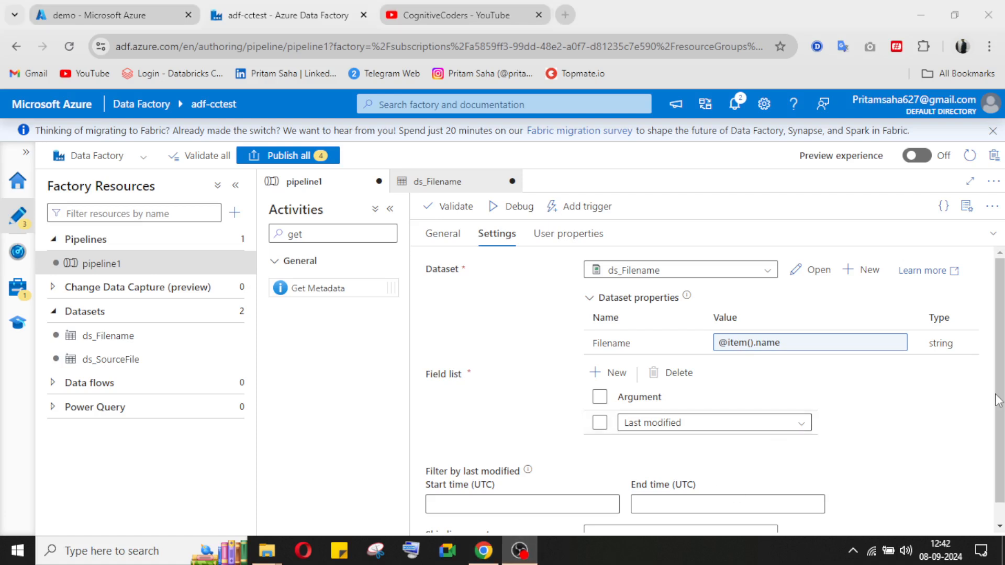
click(515, 555)
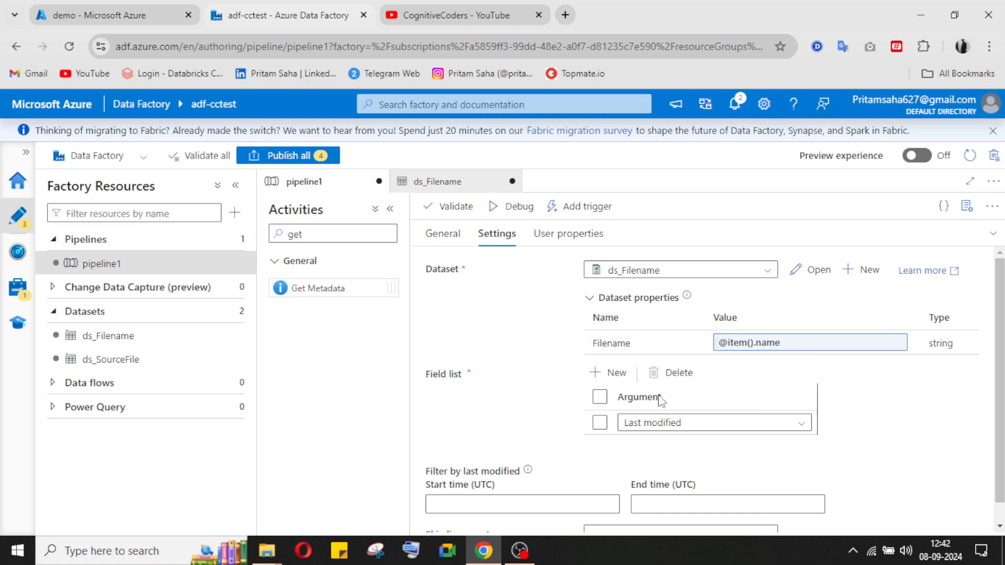
- Add a second argument to the Get Metadata field list, check the source file names, and set it to Item name
click(617, 373)
click(618, 374)
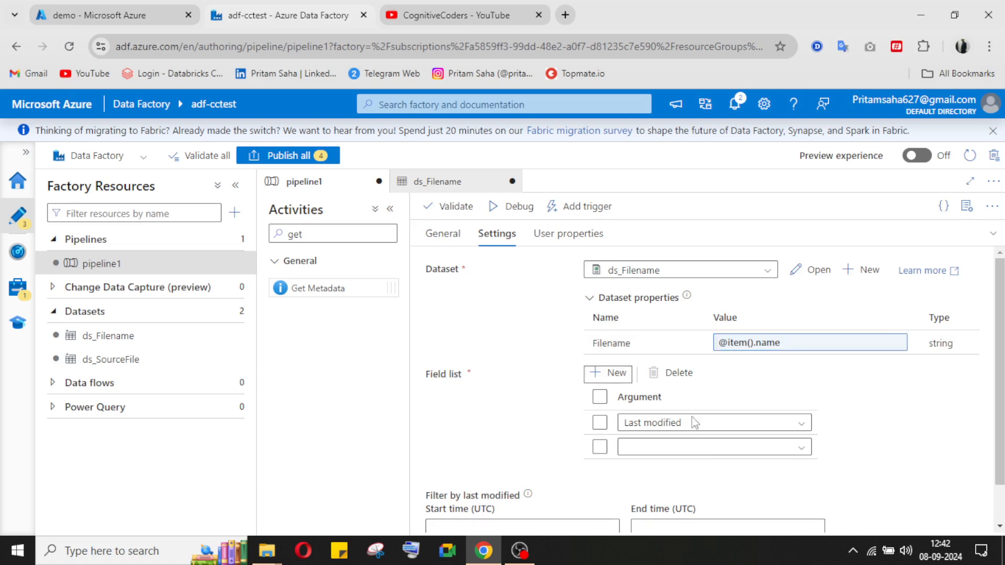
click(675, 449)
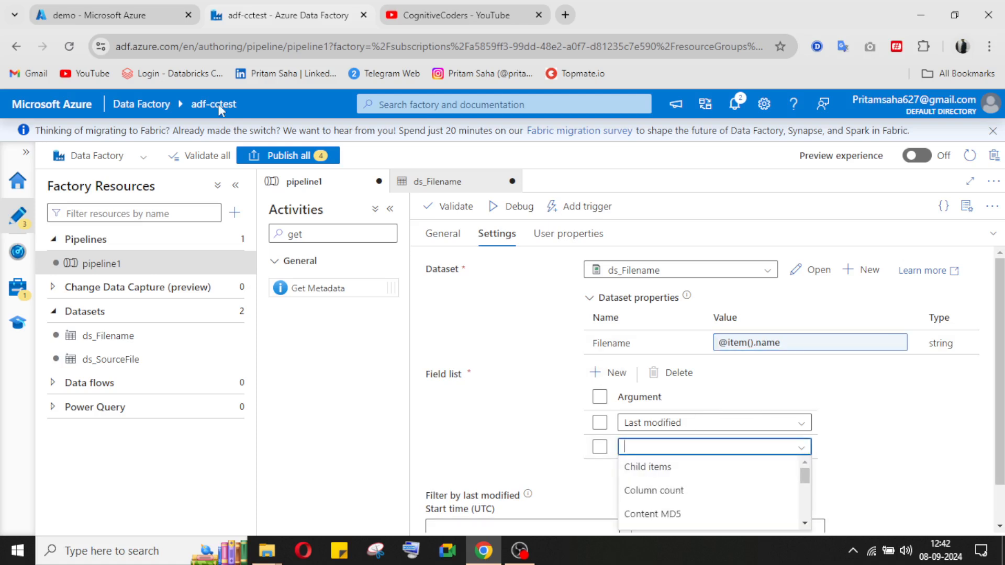
click(150, 15)
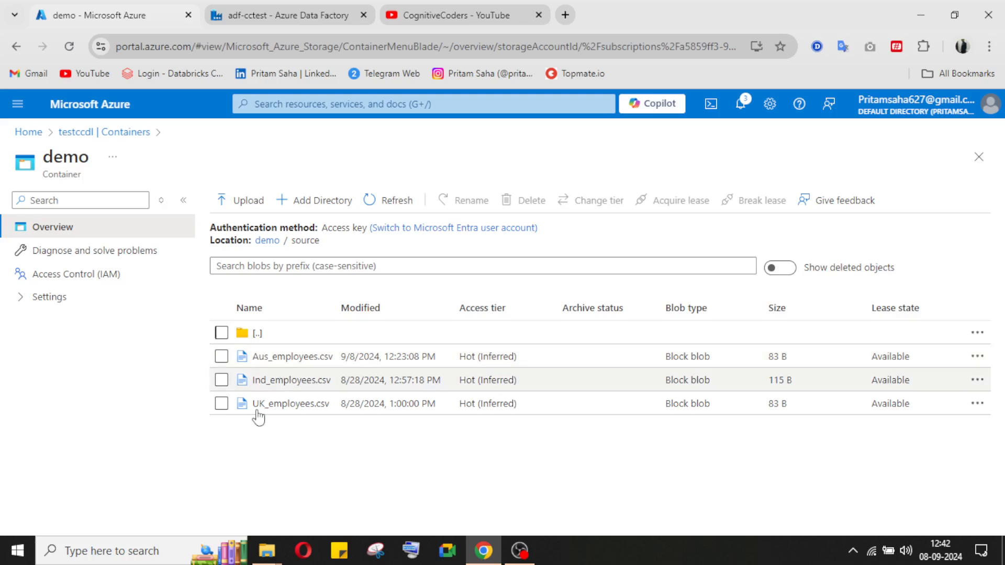
click(319, 14)
click(717, 441)
scroll(711, 485, down, 3)
scroll(712, 487, up, 2)
click(670, 487)
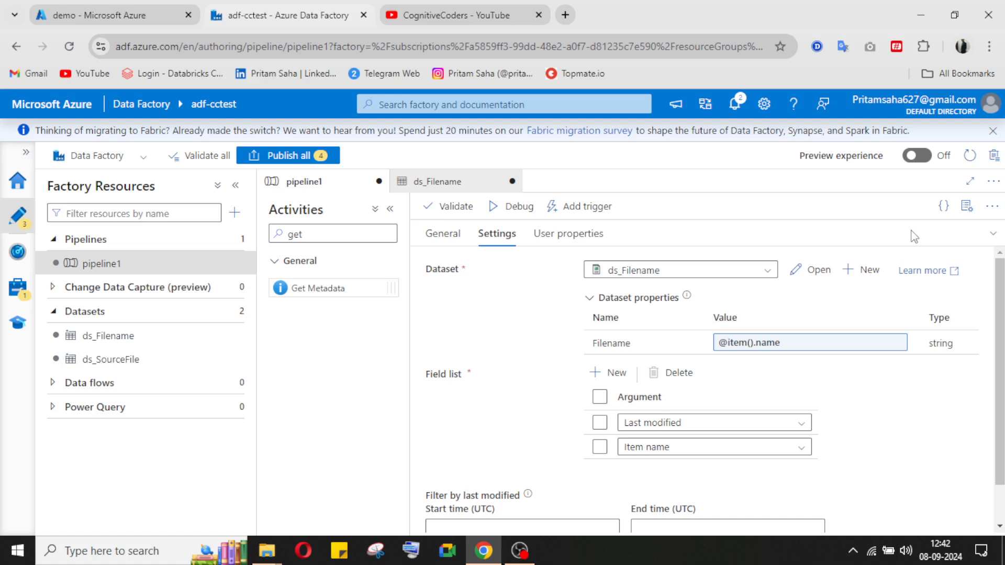
- Run pipeline1 in debug mode with the default parameter values
click(994, 234)
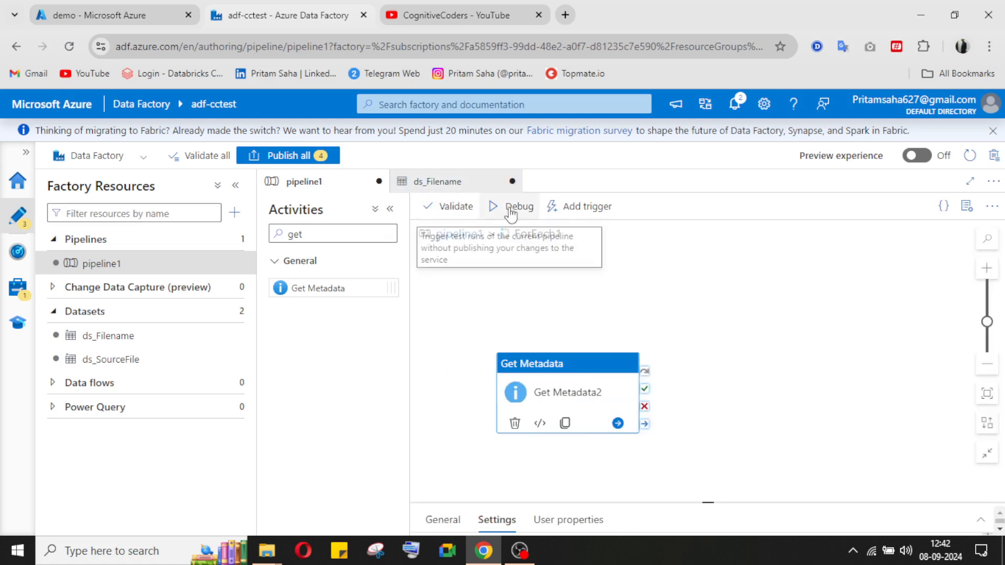
click(511, 212)
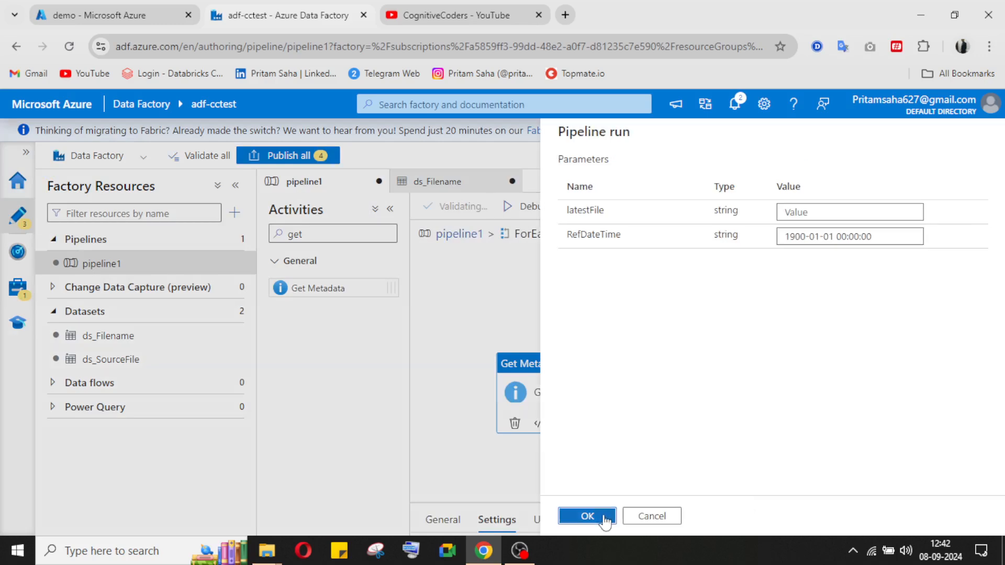
click(601, 518)
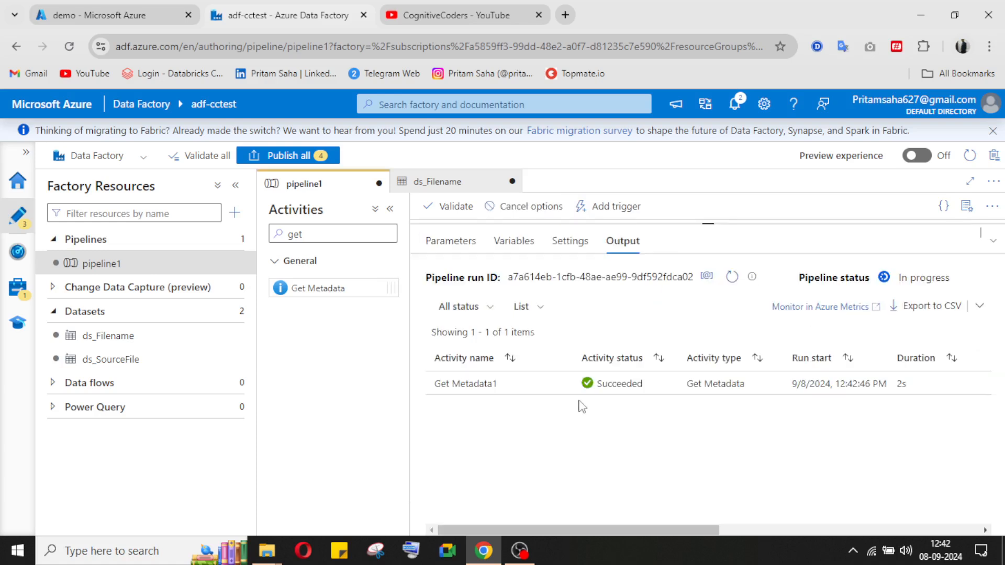
mouse_move(591, 381)
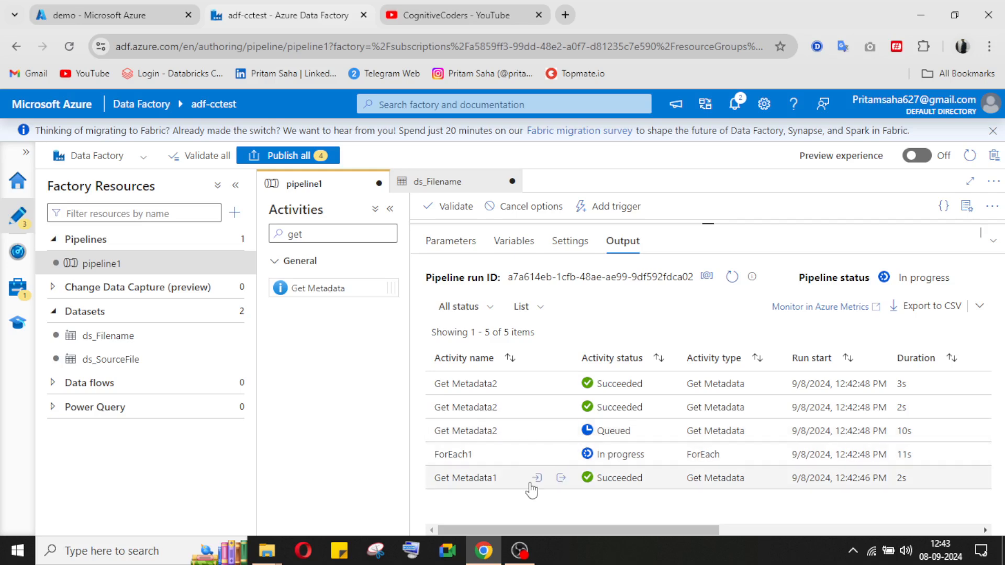
- Examine the child items returned in the Get Metadata1 activity's run output
click(560, 478)
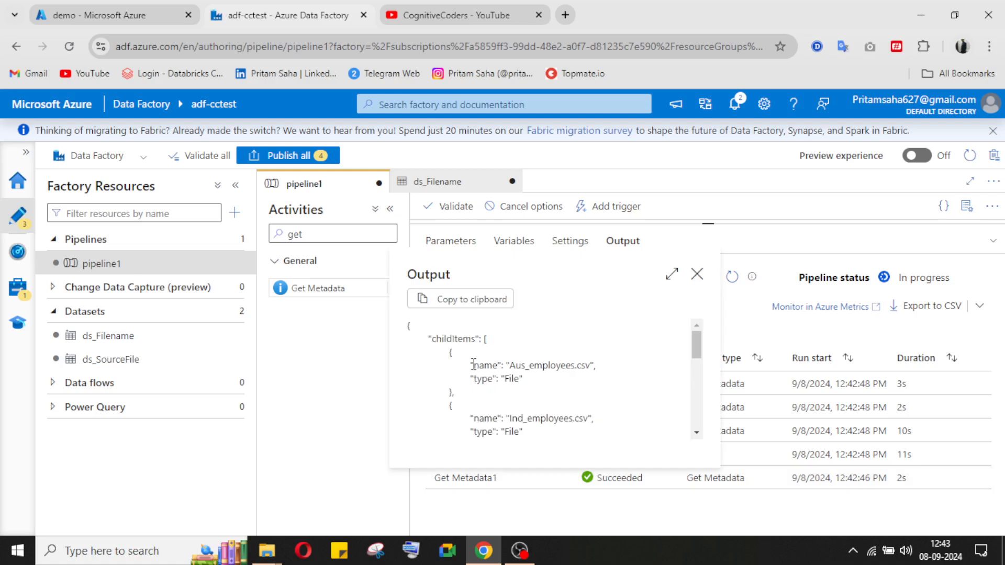
drag(493, 418, 531, 424)
scroll(532, 424, down, 2)
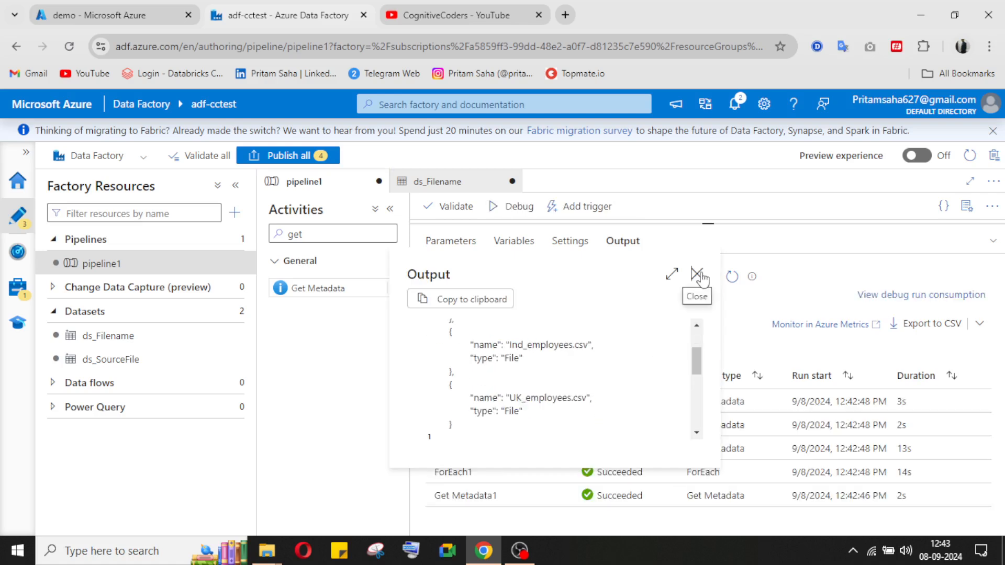
click(697, 274)
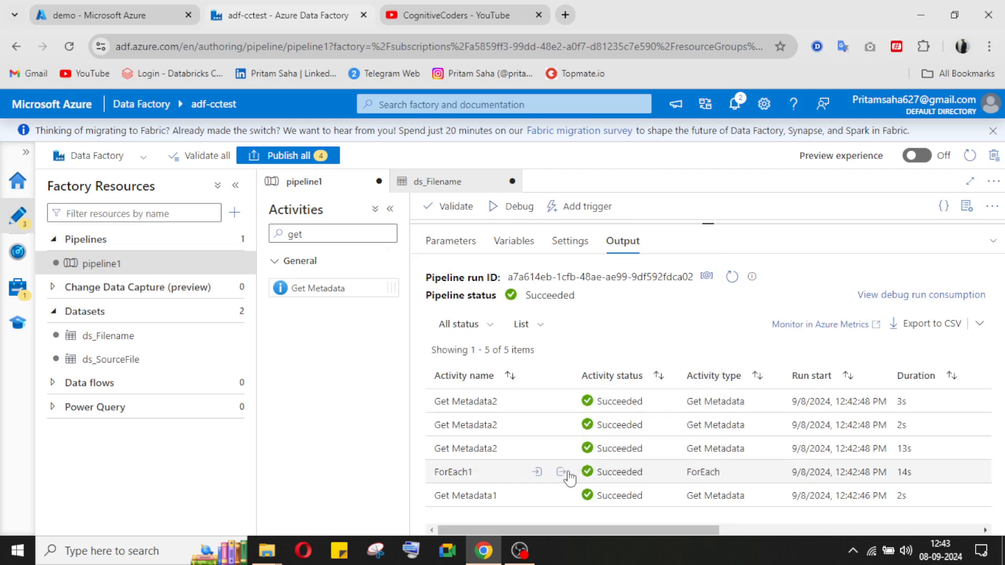
- Examine the output of each of the three Get Metadata2 runs for its file's last modified date and item name
click(992, 242)
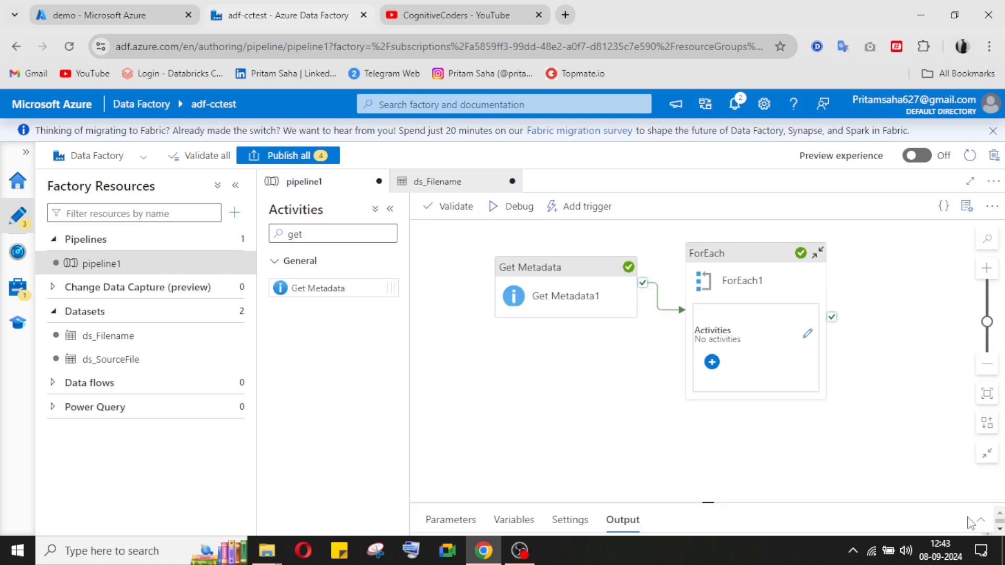
click(980, 521)
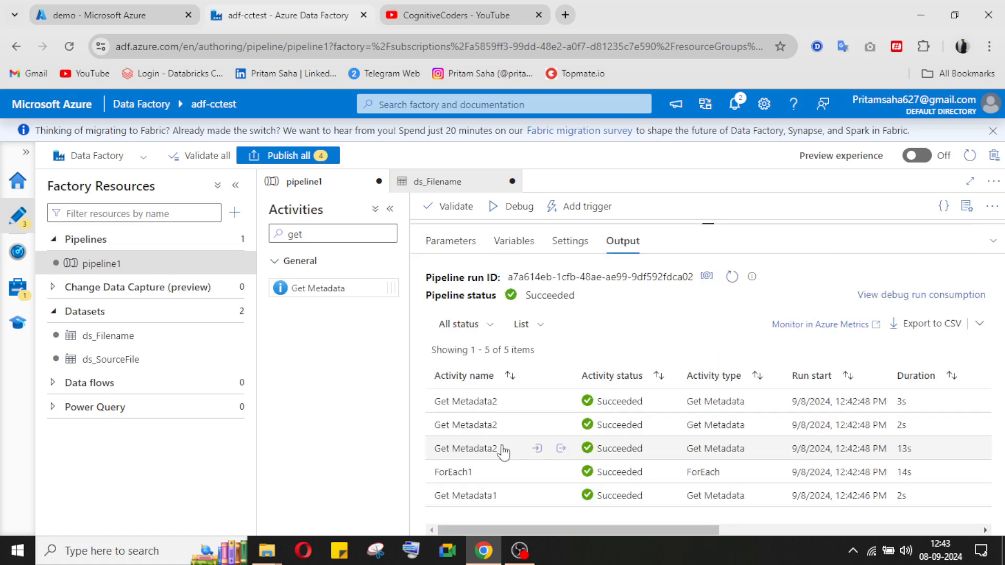
click(560, 449)
scroll(538, 364, down, 5)
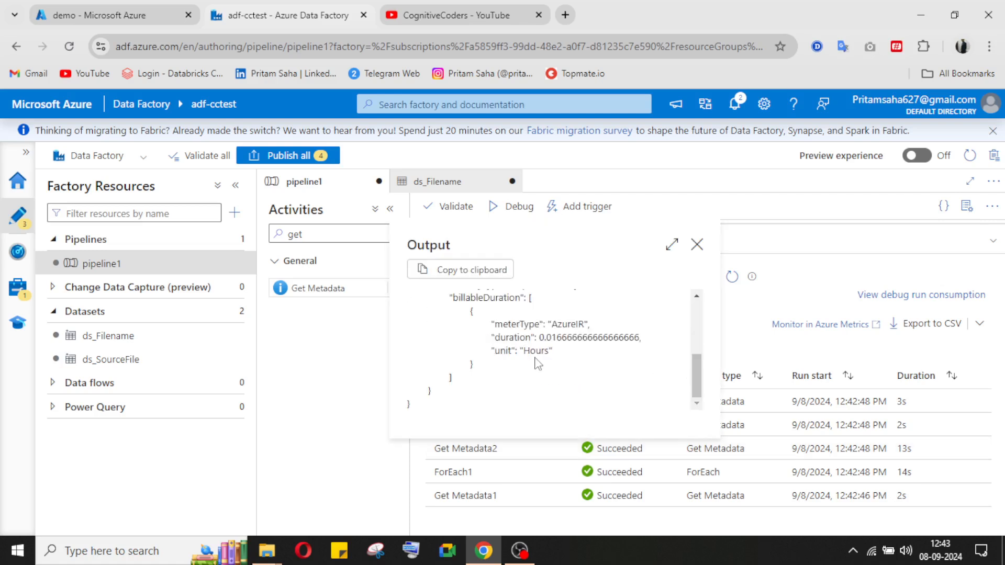
scroll(538, 364, up, 3)
scroll(629, 296, up, 3)
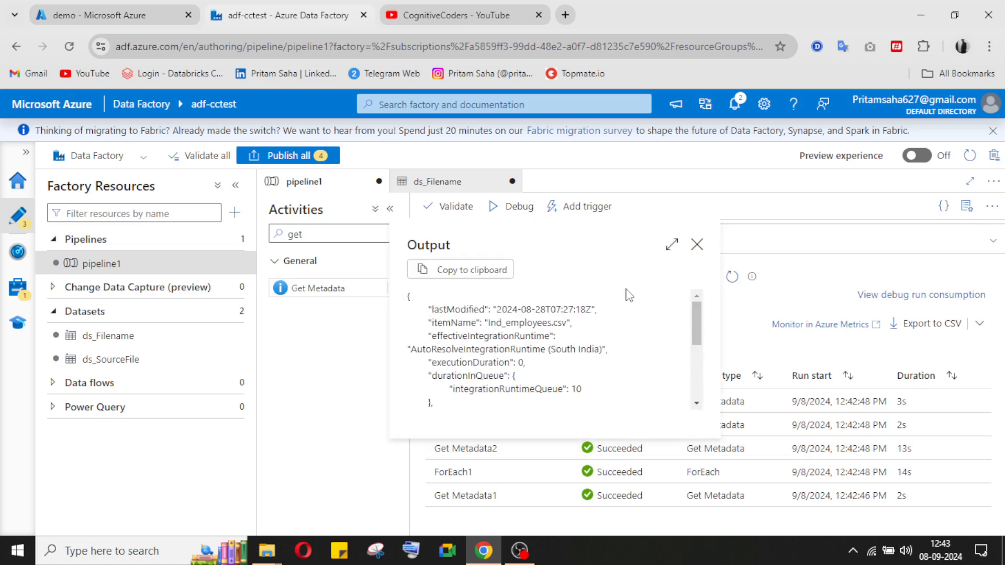
click(697, 243)
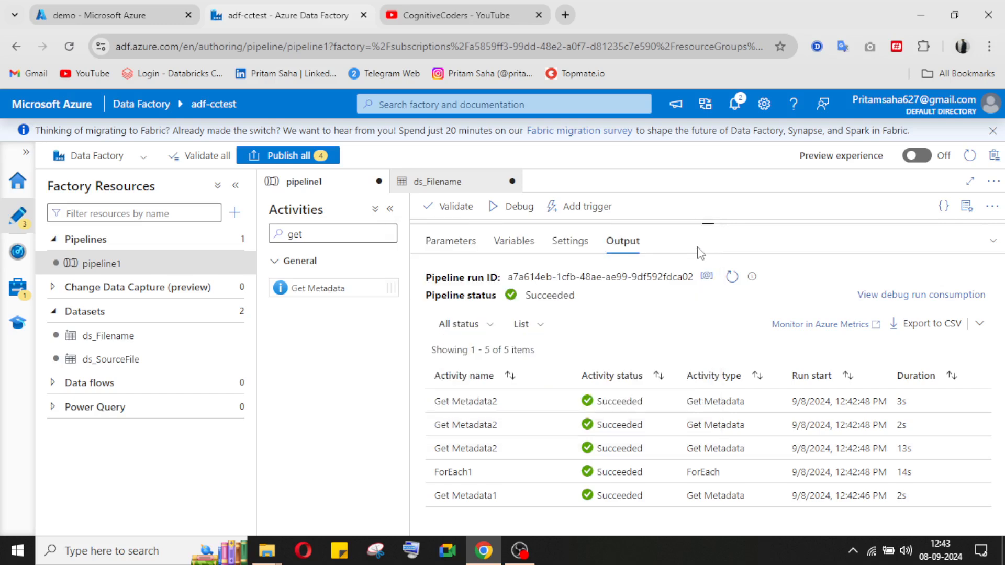
click(561, 425)
scroll(578, 362, down, 5)
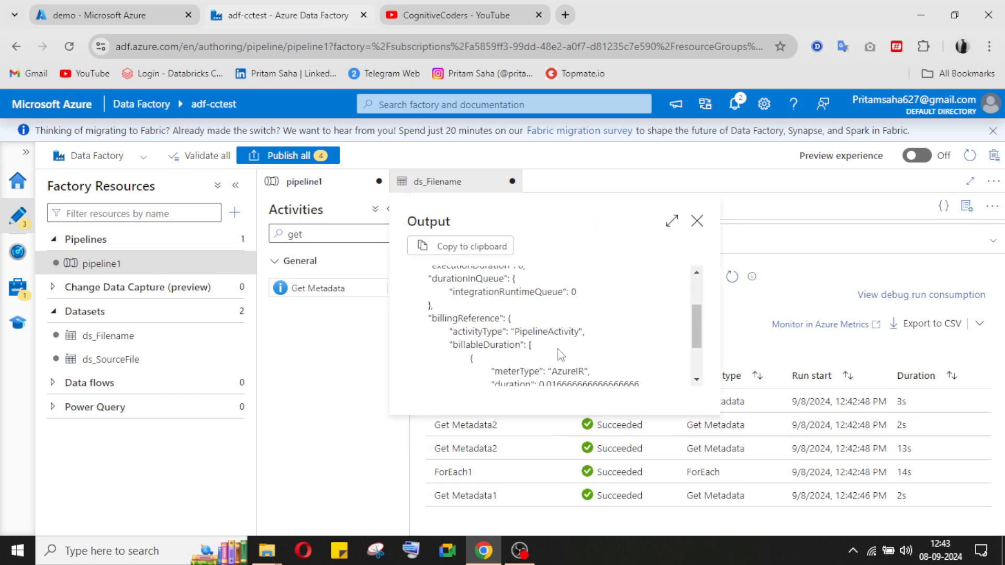
click(697, 220)
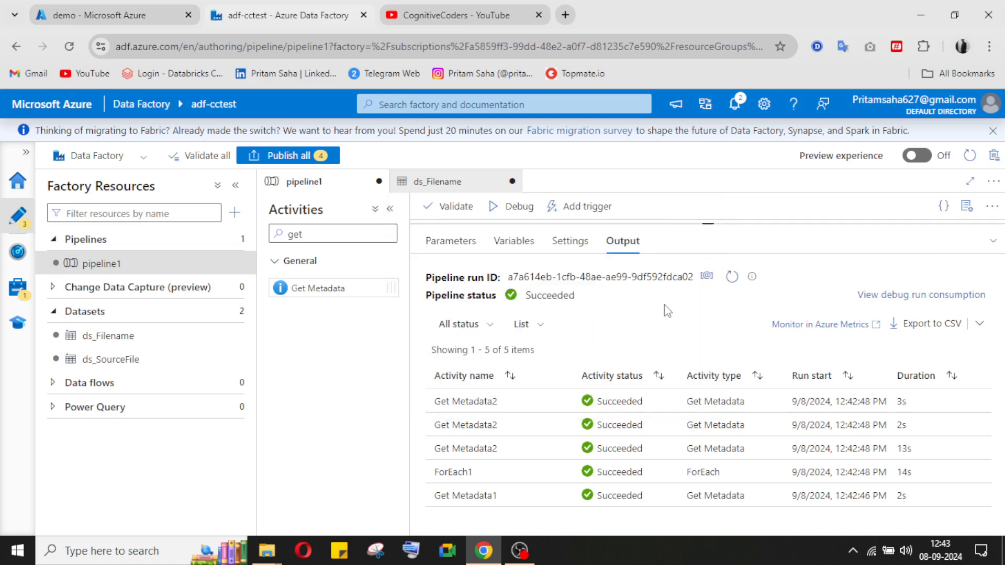
click(561, 402)
scroll(552, 405, down, 3)
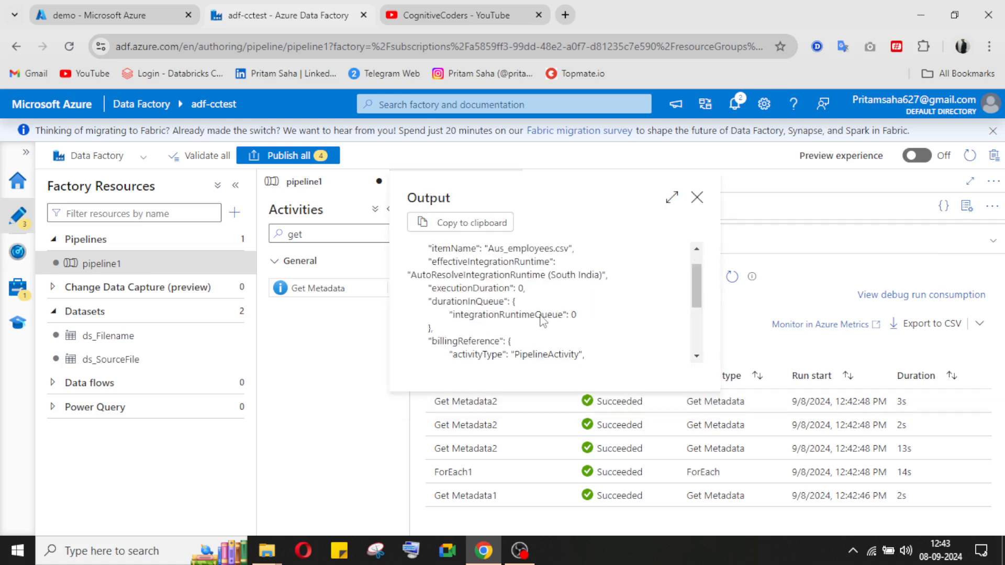
scroll(539, 317, up, 3)
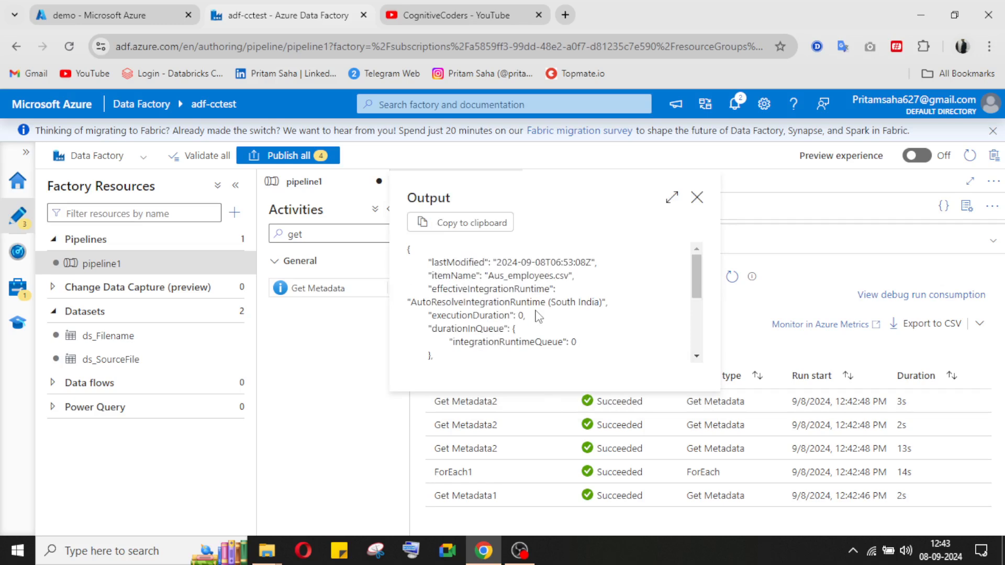
click(697, 198)
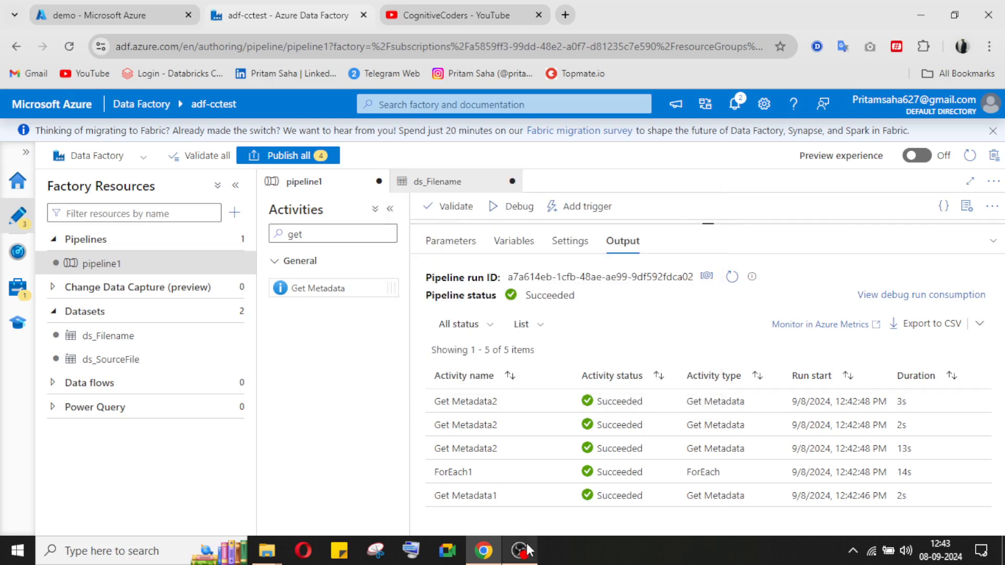
click(527, 550)
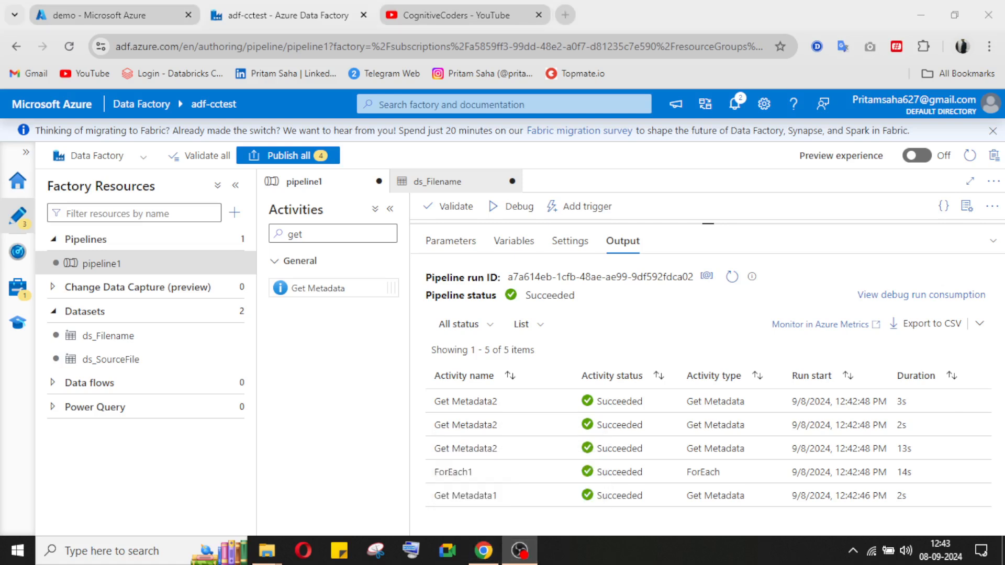
click(991, 401)
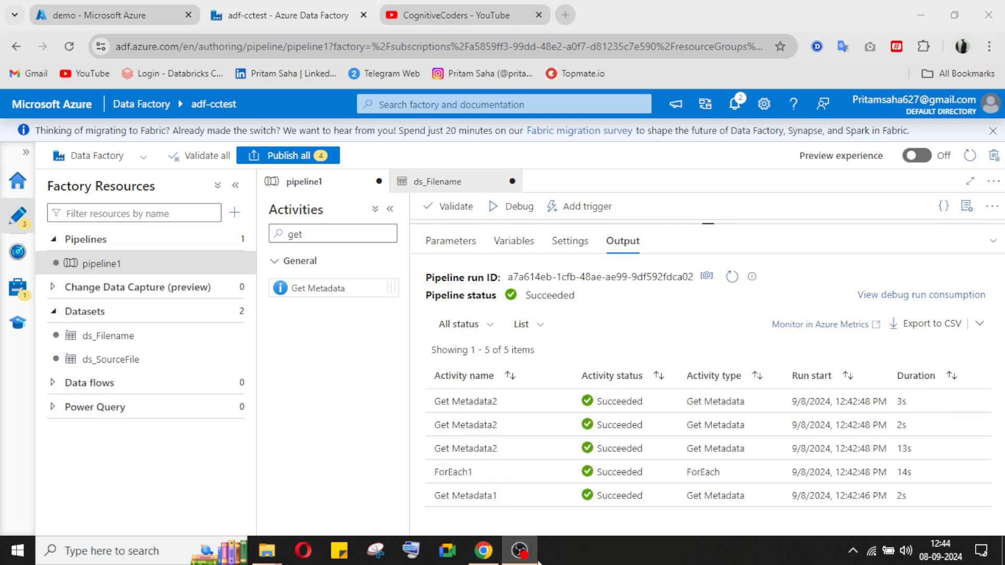
click(523, 549)
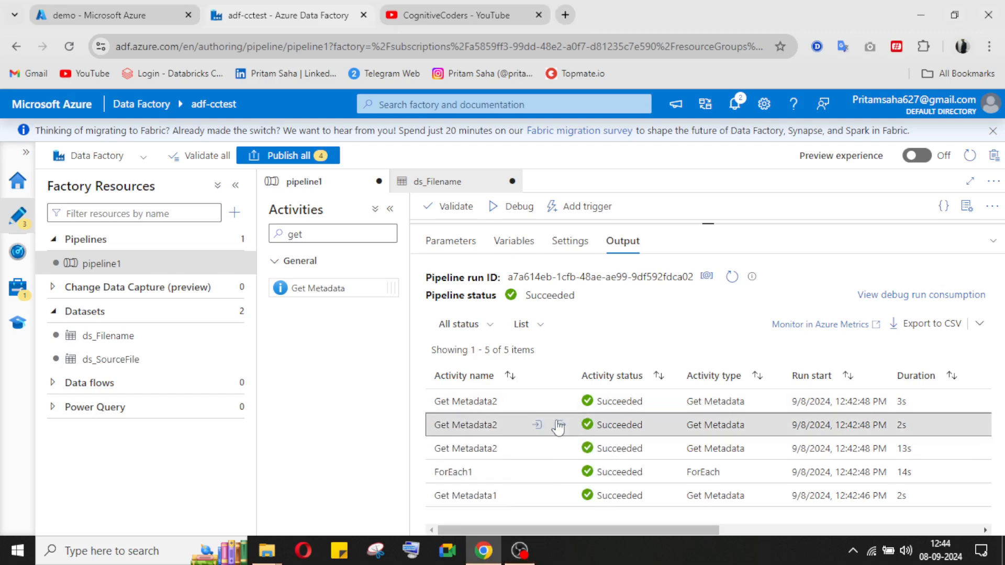
- Compare the lastModified and itemName values in the outputs of the 2s and 3s Get Metadata2 runs
click(562, 424)
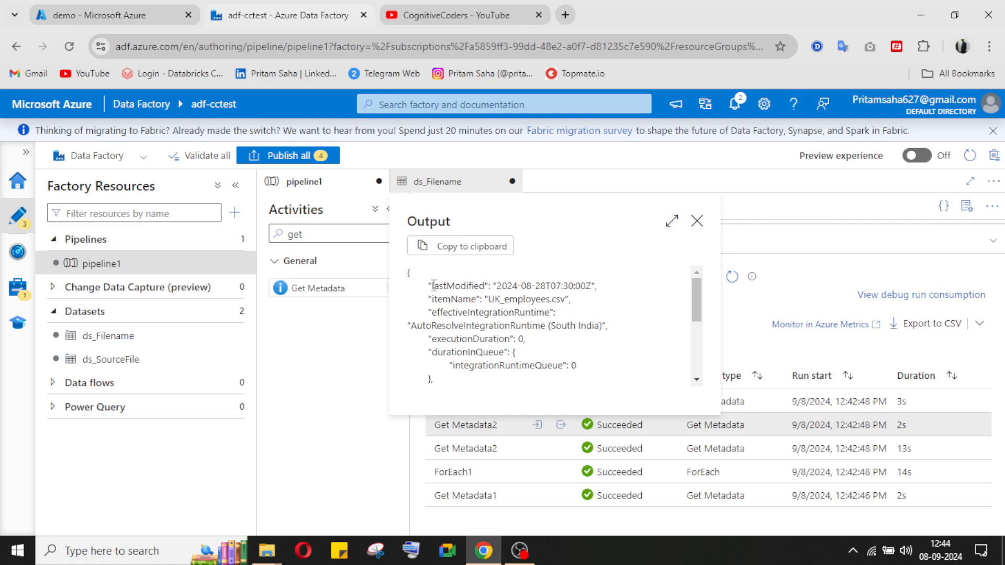
drag(431, 286, 574, 287)
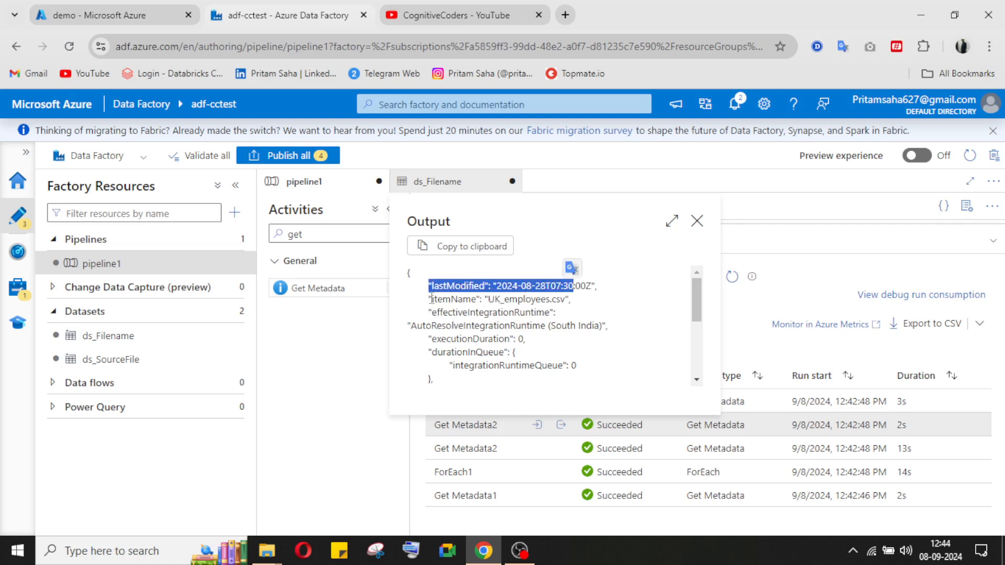
drag(428, 299, 488, 300)
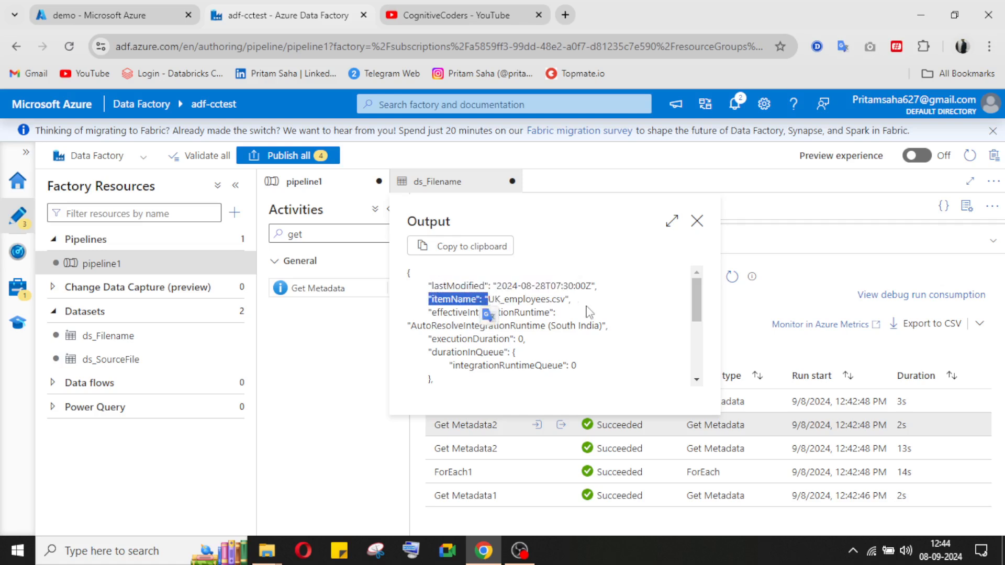
click(696, 221)
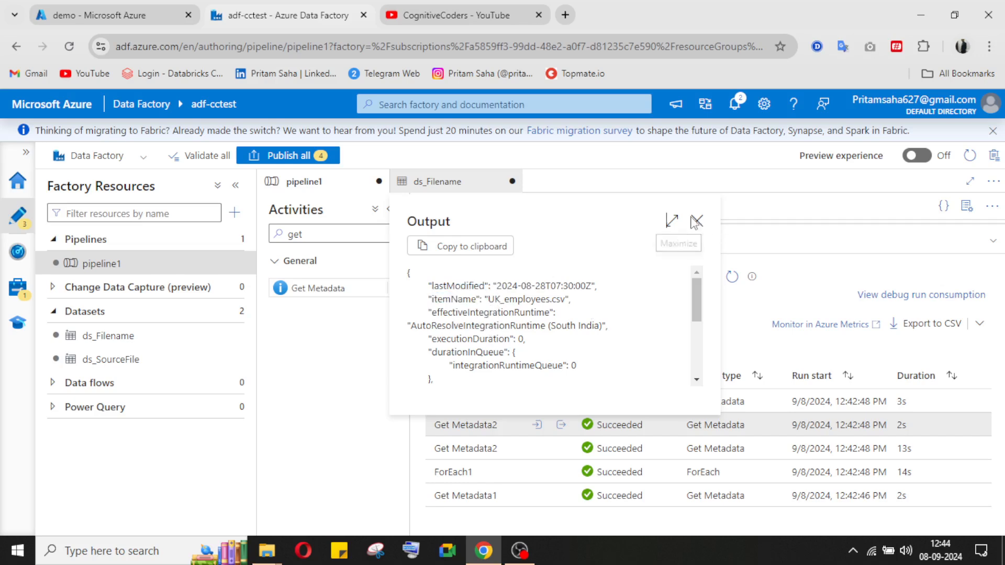
click(697, 220)
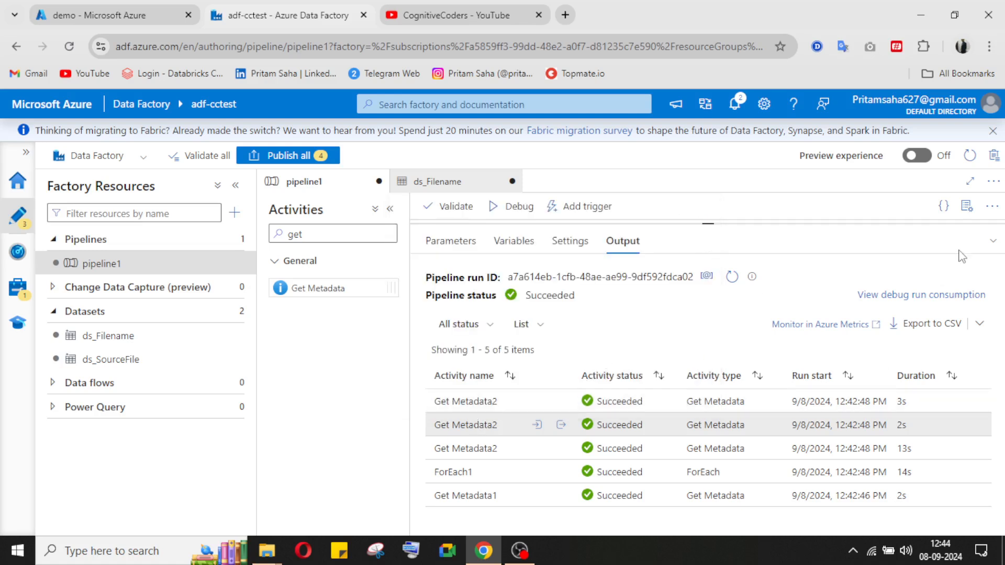
click(561, 401)
drag(453, 264, 562, 263)
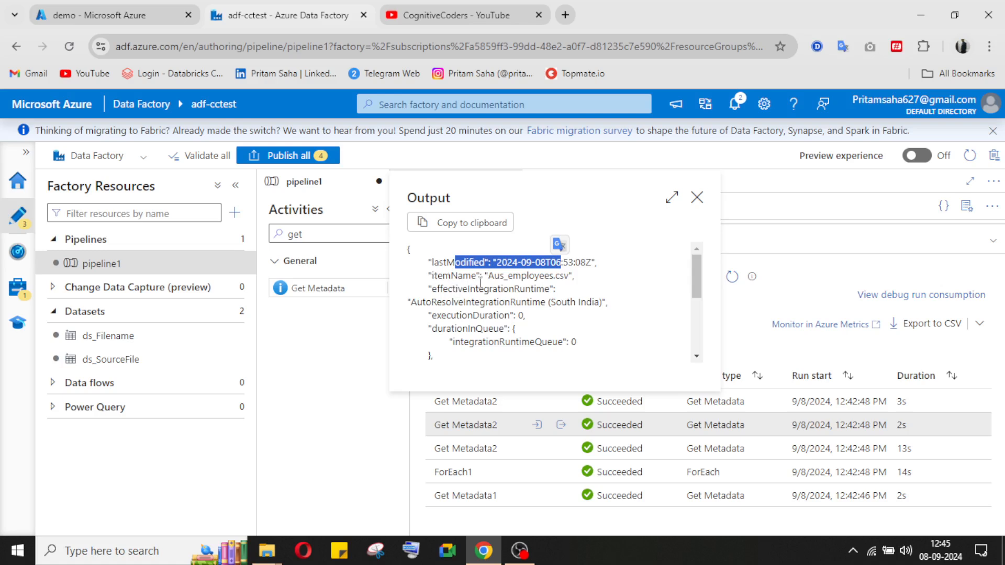
click(697, 198)
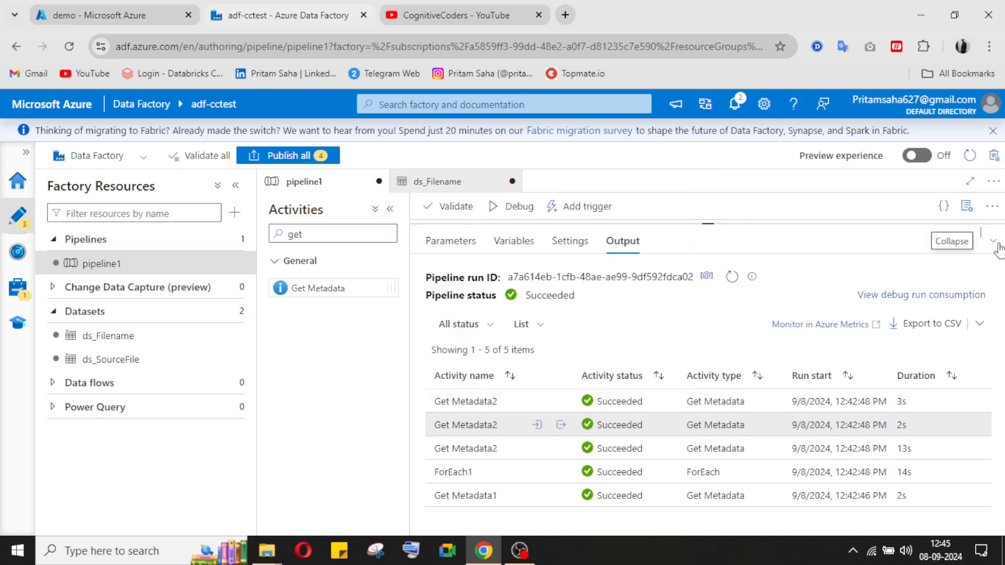
- Add an If Condition activity inside the ForEach1 loop beside the Get Metadata2 activity
click(997, 245)
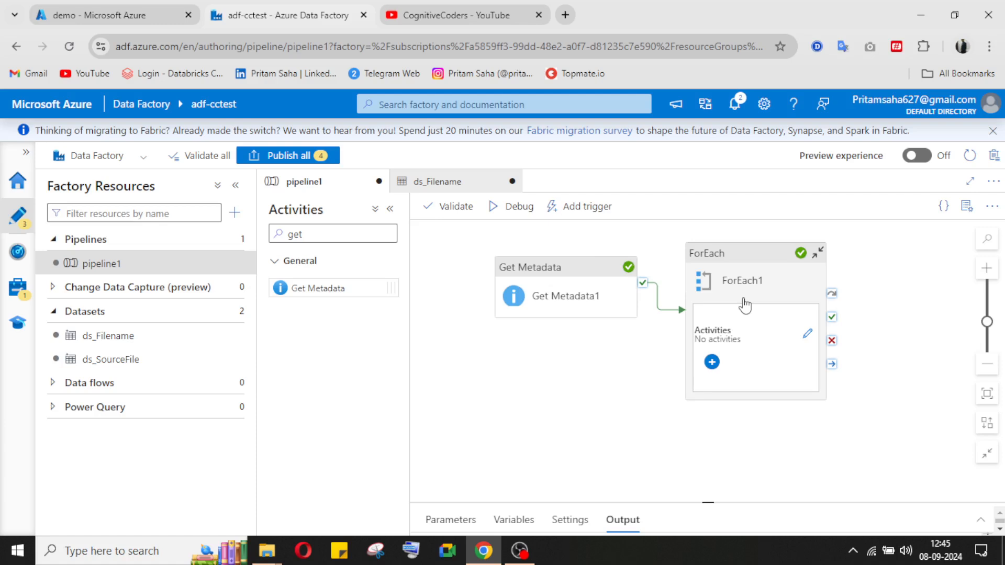
click(809, 338)
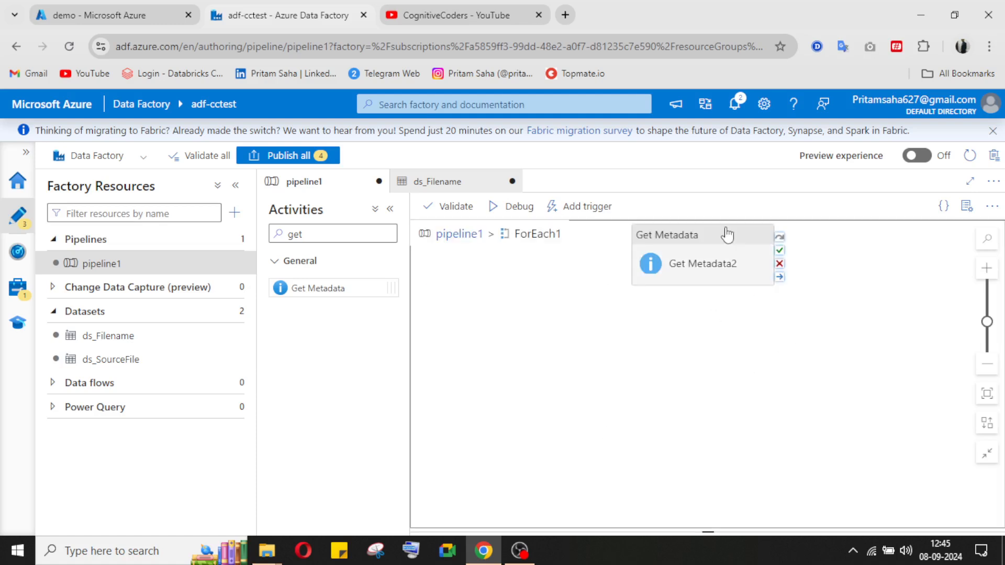
drag(728, 236, 561, 257)
click(309, 237)
double_click(309, 237)
text(if)
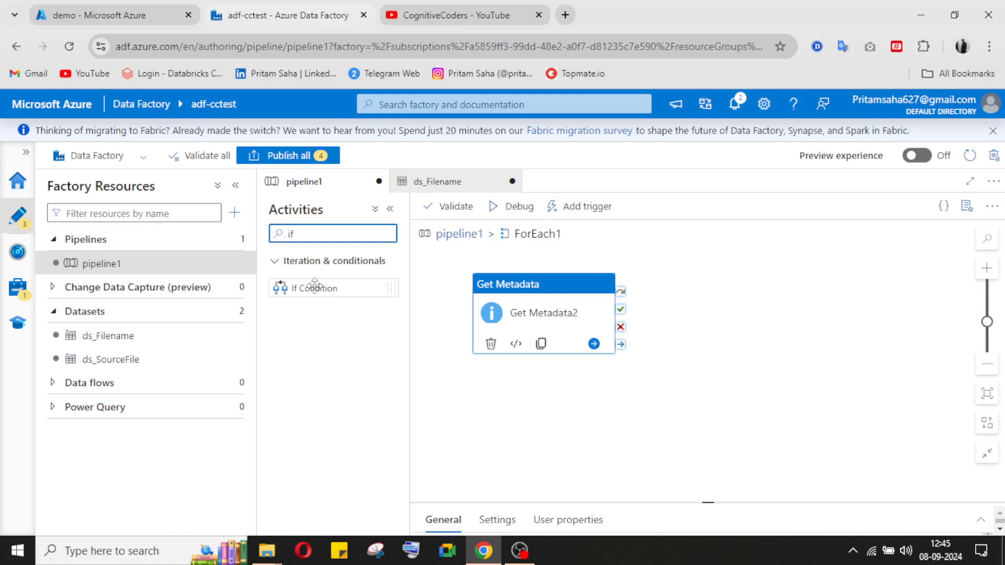
drag(314, 289, 754, 305)
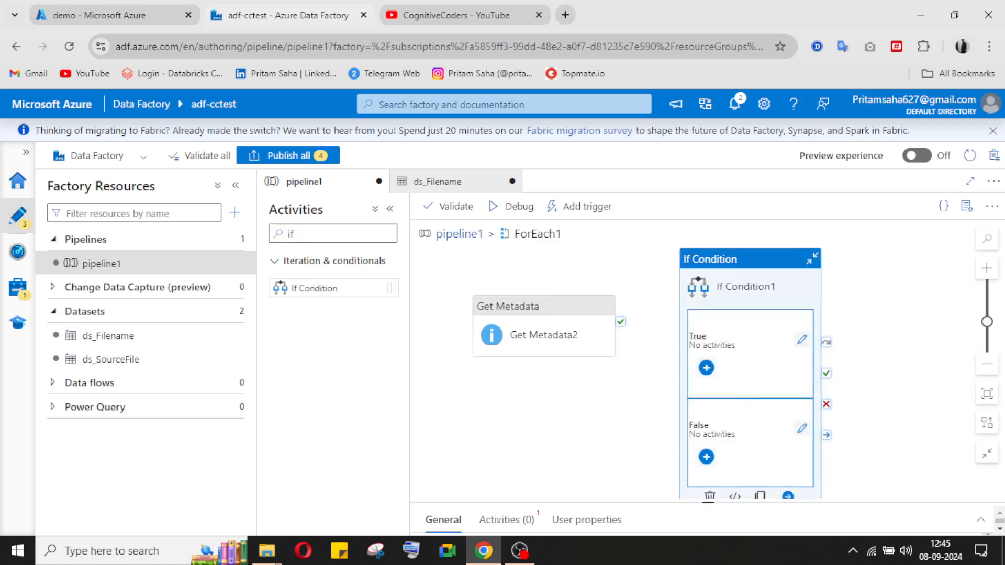
- Examine the activity outputs, parameters, system variables and functions available for the If Condition1 activity's expression
click(502, 520)
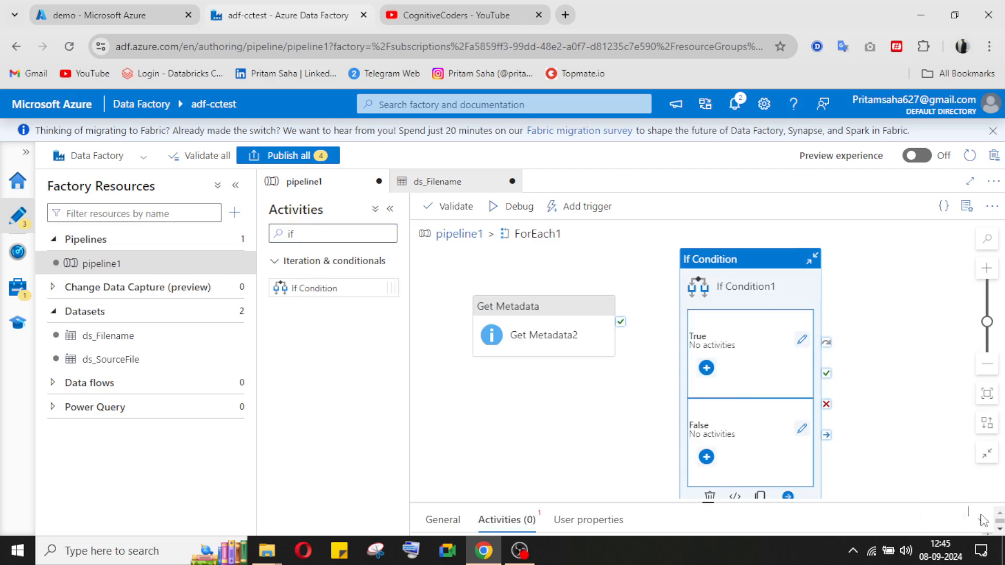
click(981, 520)
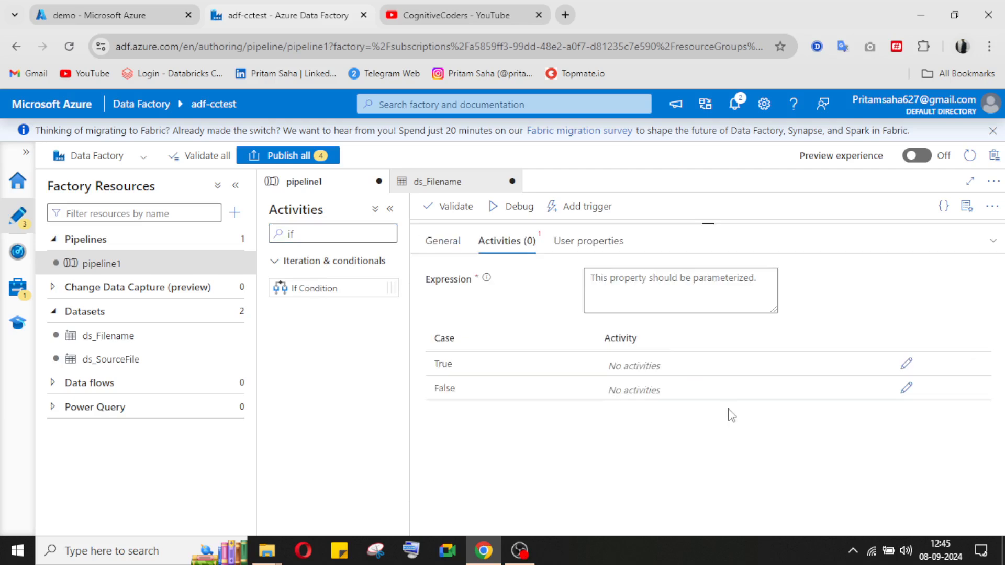
click(613, 287)
click(668, 323)
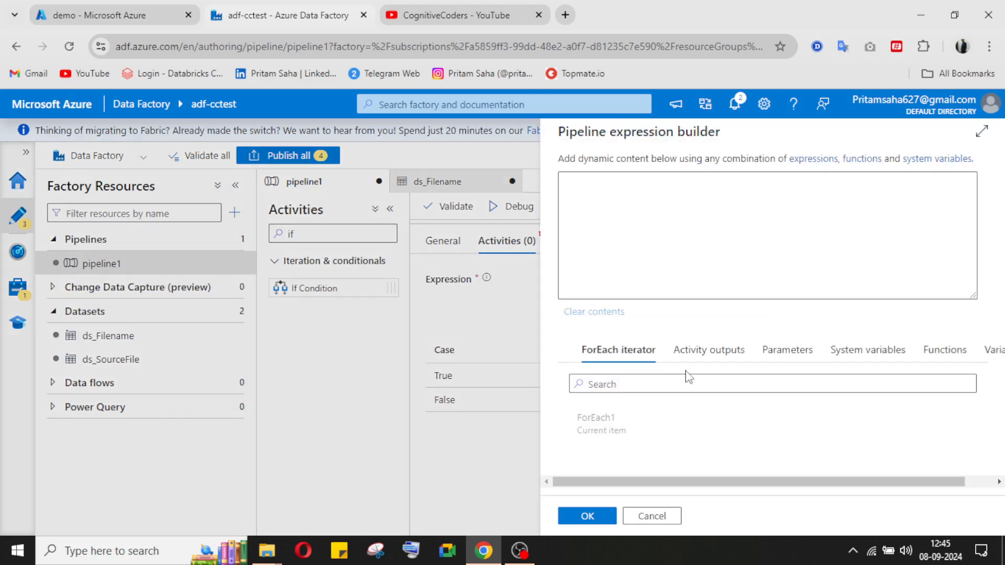
click(730, 351)
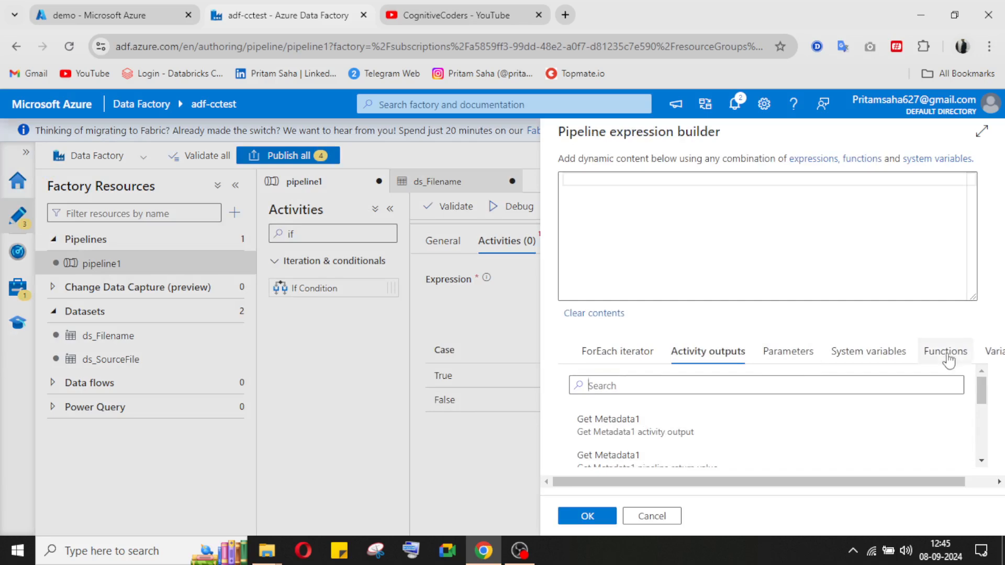
click(915, 359)
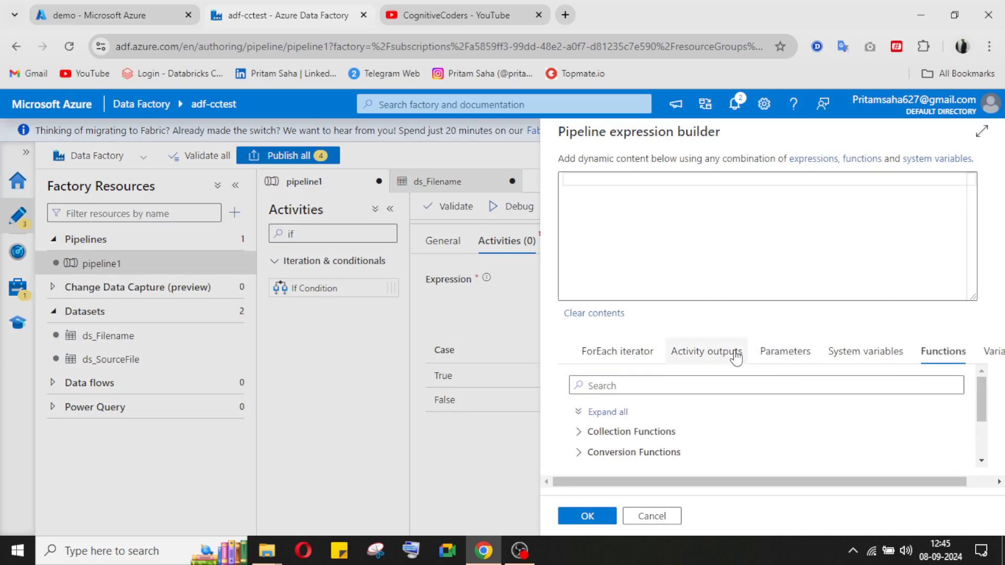
click(737, 358)
scroll(740, 433, down, 5)
scroll(825, 397, down, 1)
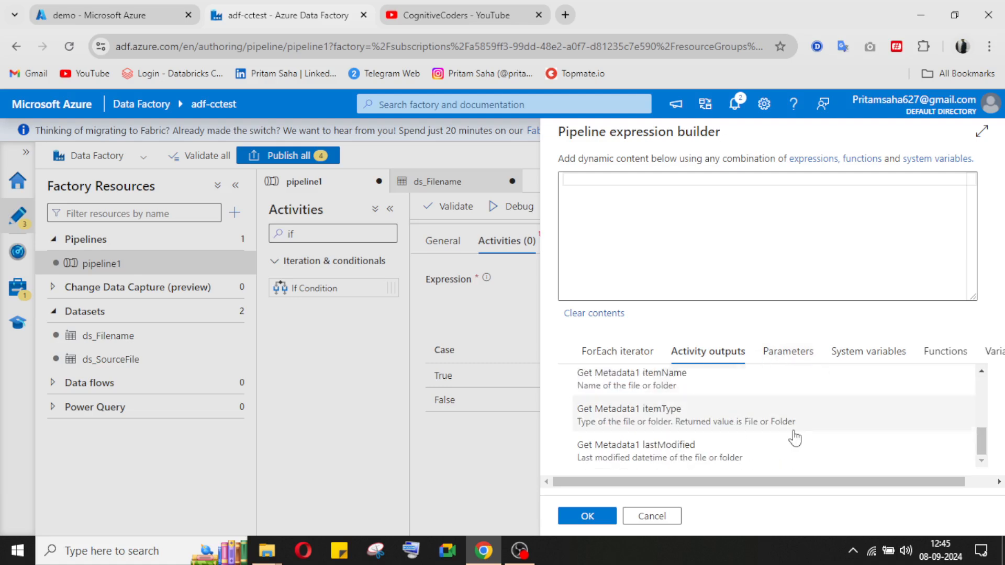
click(790, 357)
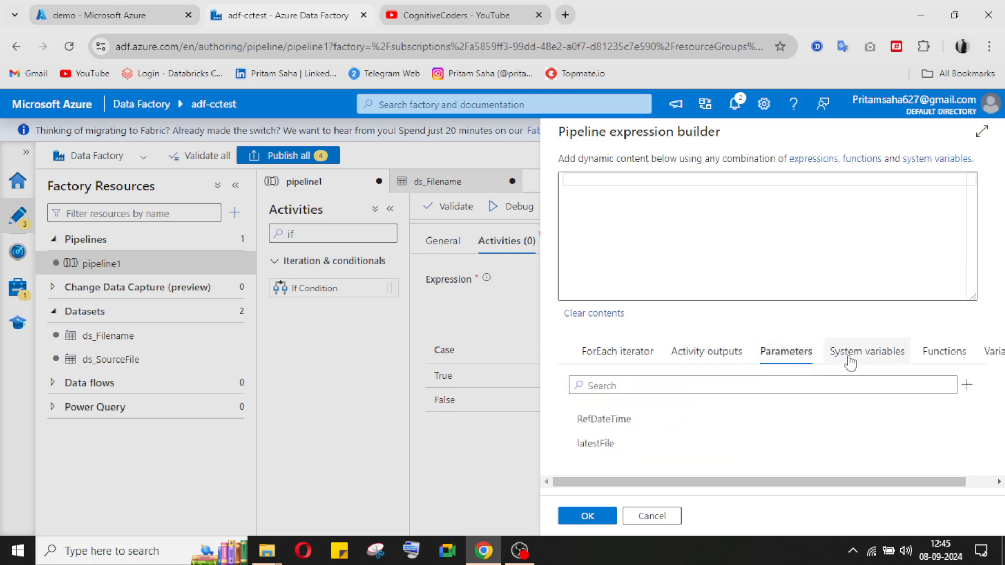
click(850, 360)
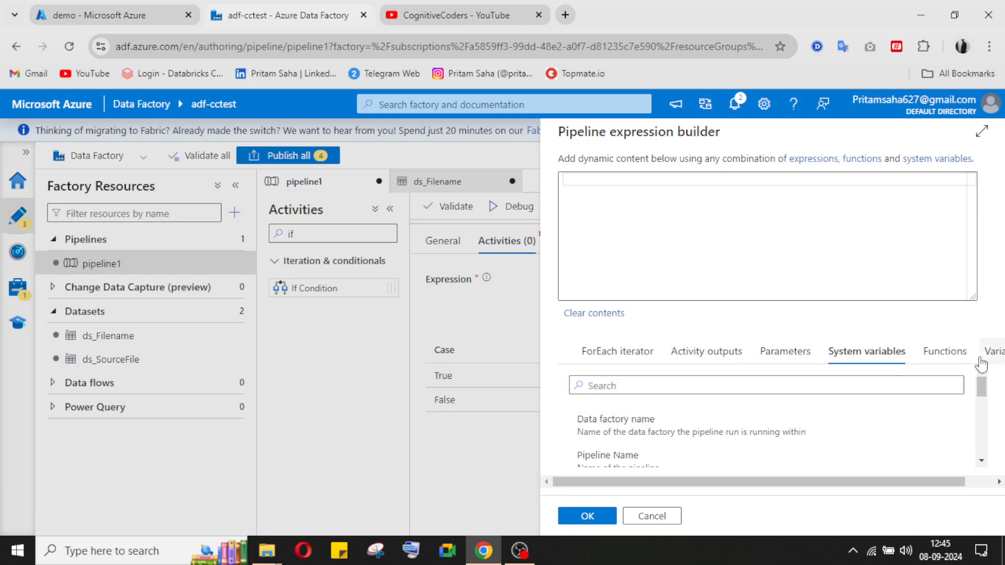
scroll(682, 445, down, 3)
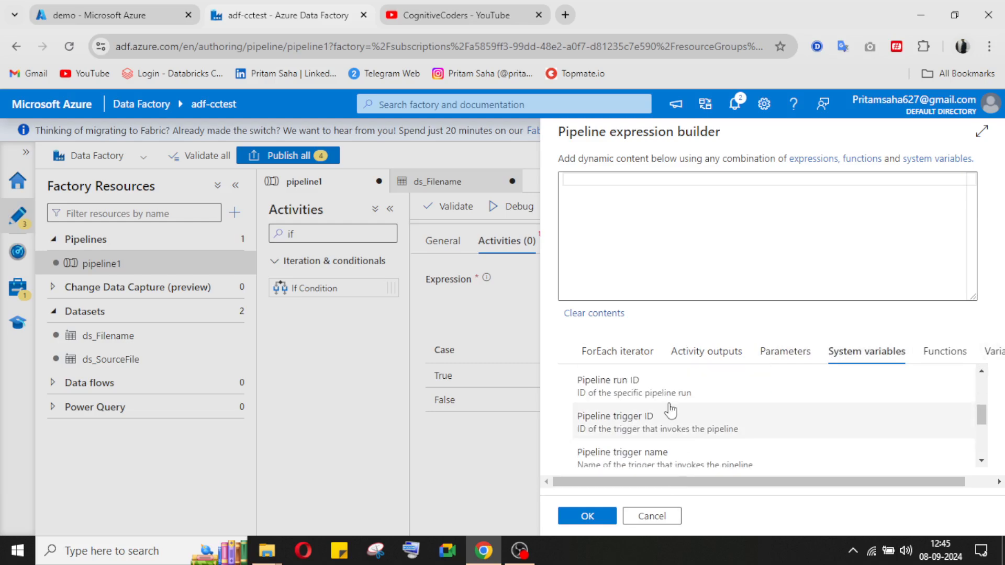
click(645, 360)
click(520, 547)
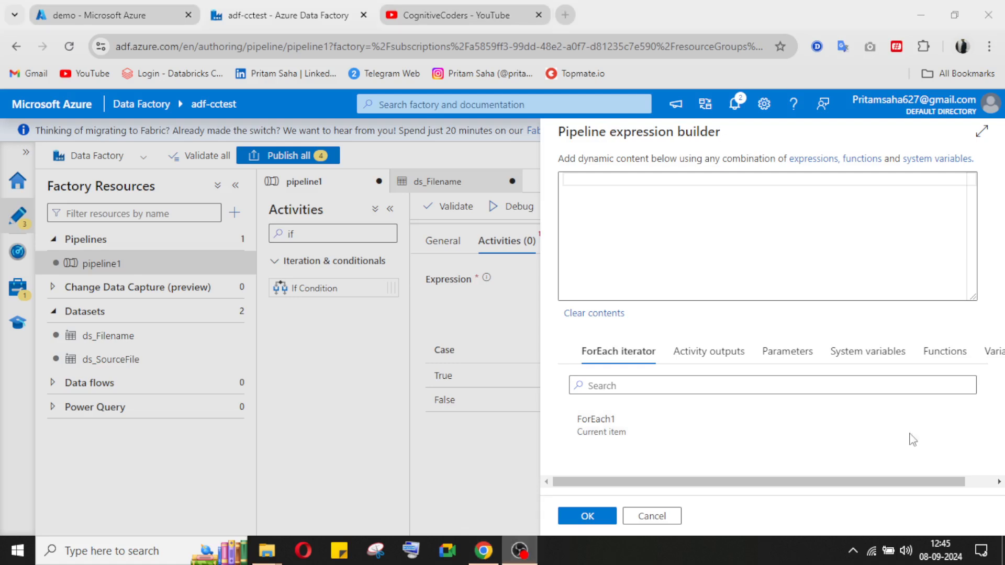
click(498, 553)
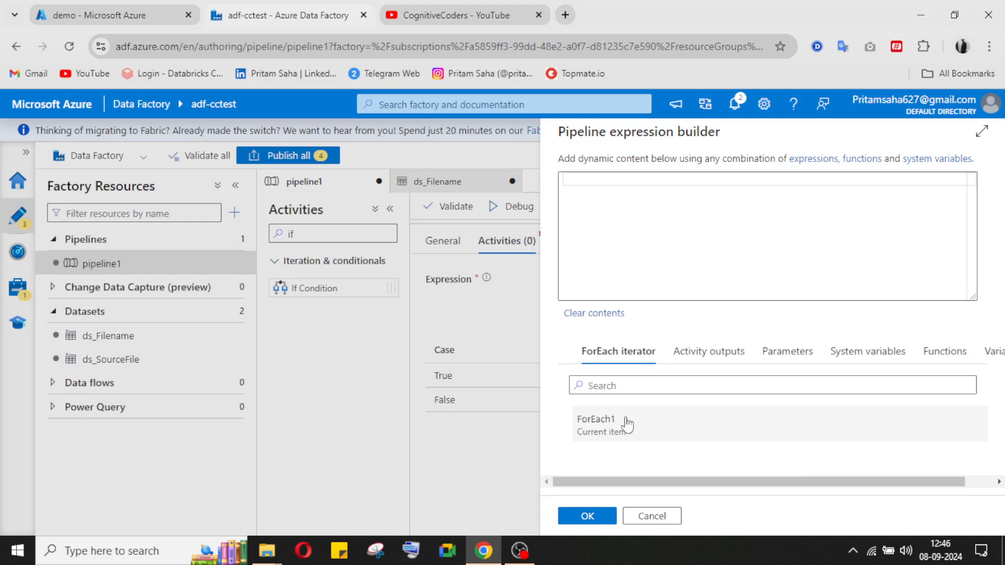
click(721, 359)
click(787, 352)
click(615, 352)
click(634, 242)
text(@)
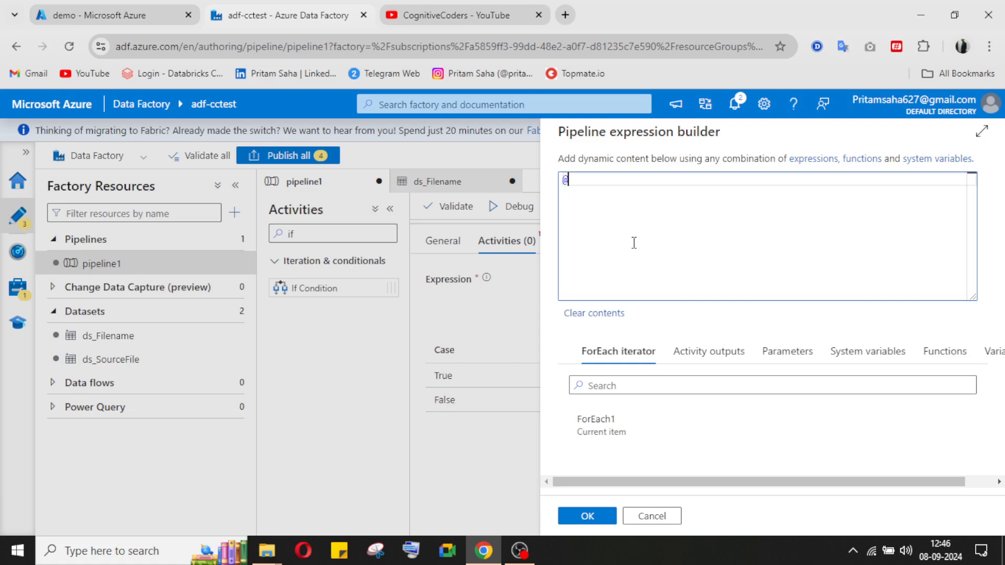
text(grea)
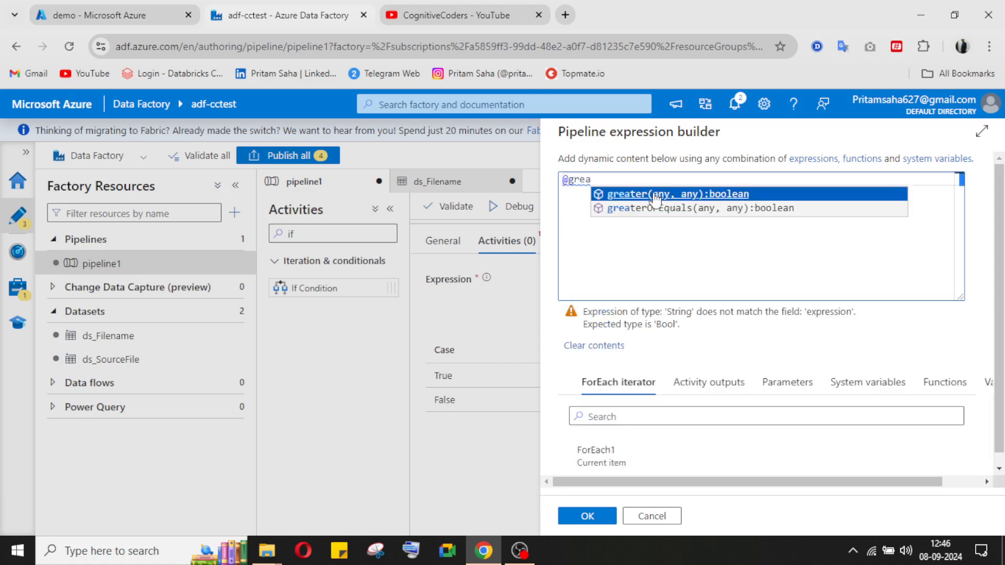
click(684, 195)
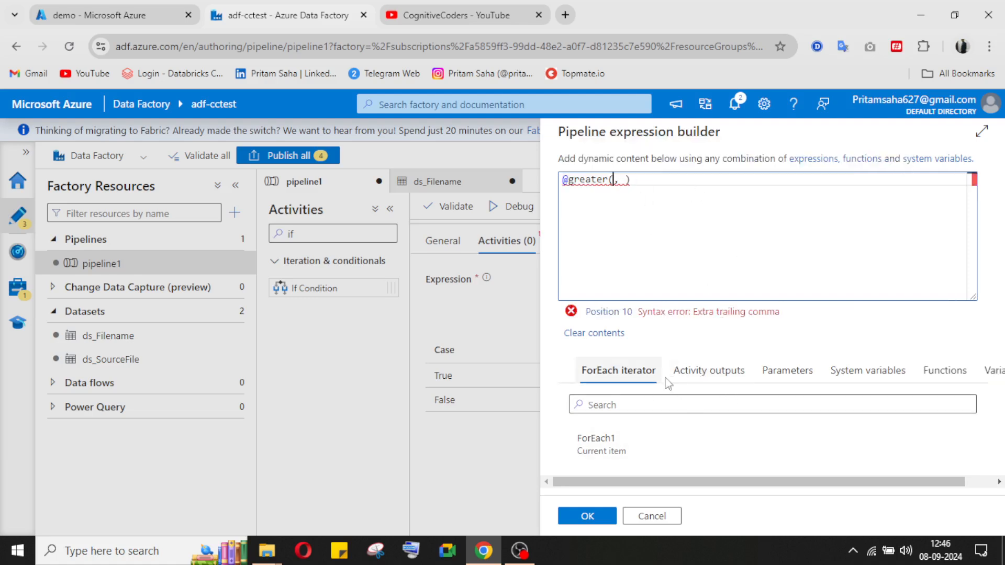
click(709, 377)
scroll(710, 439, down, 1)
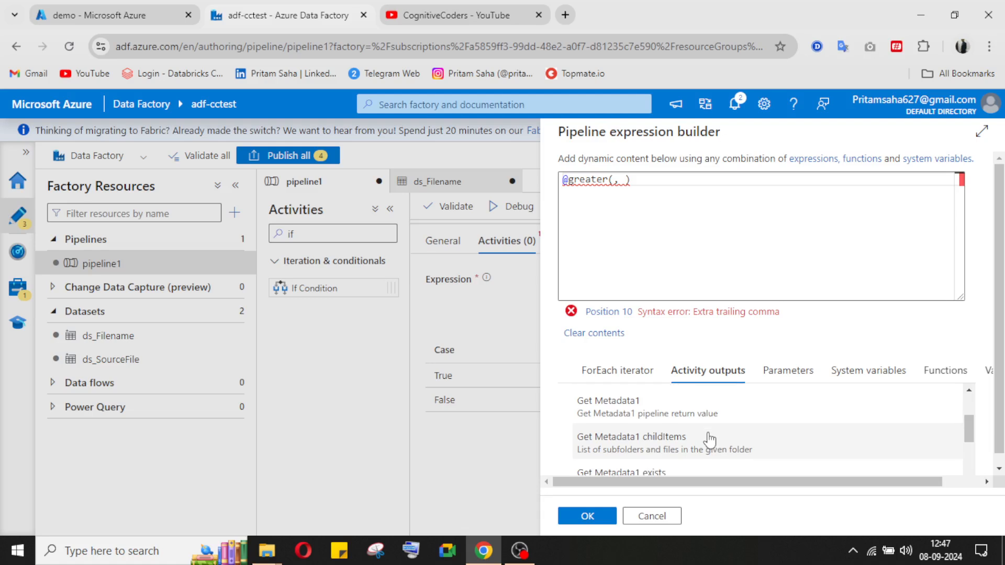
scroll(710, 439, down, 4)
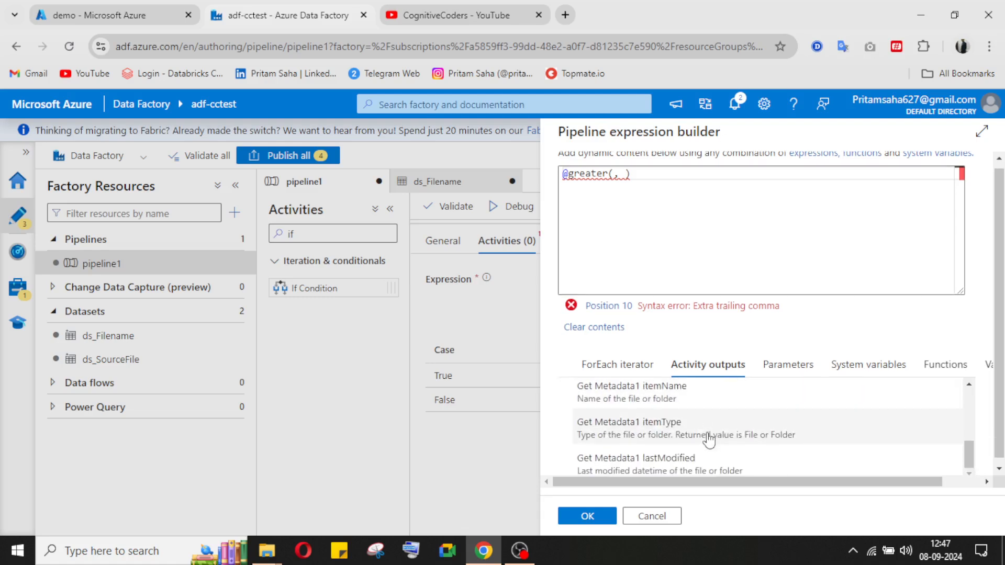
scroll(710, 438, up, 1)
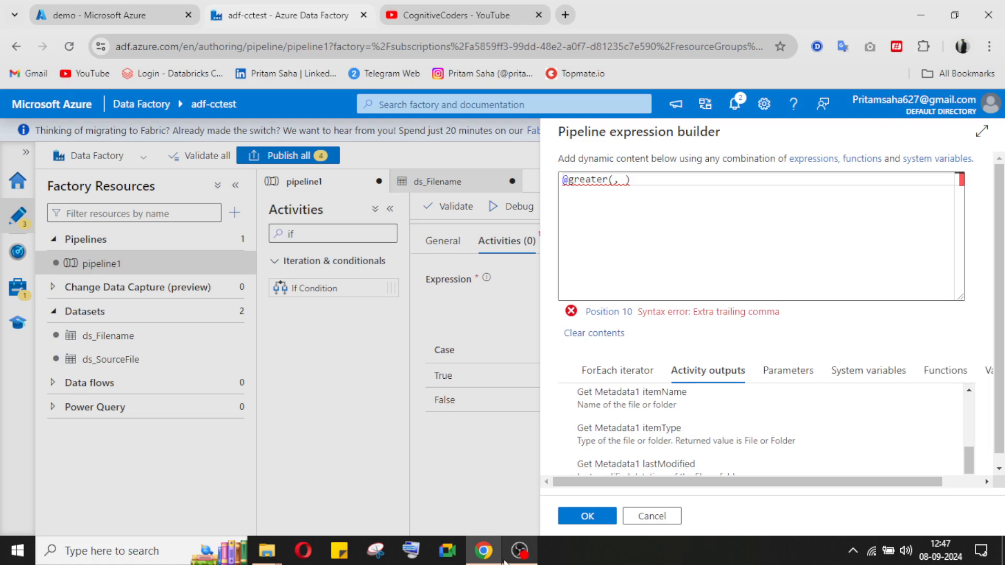
key(Escape)
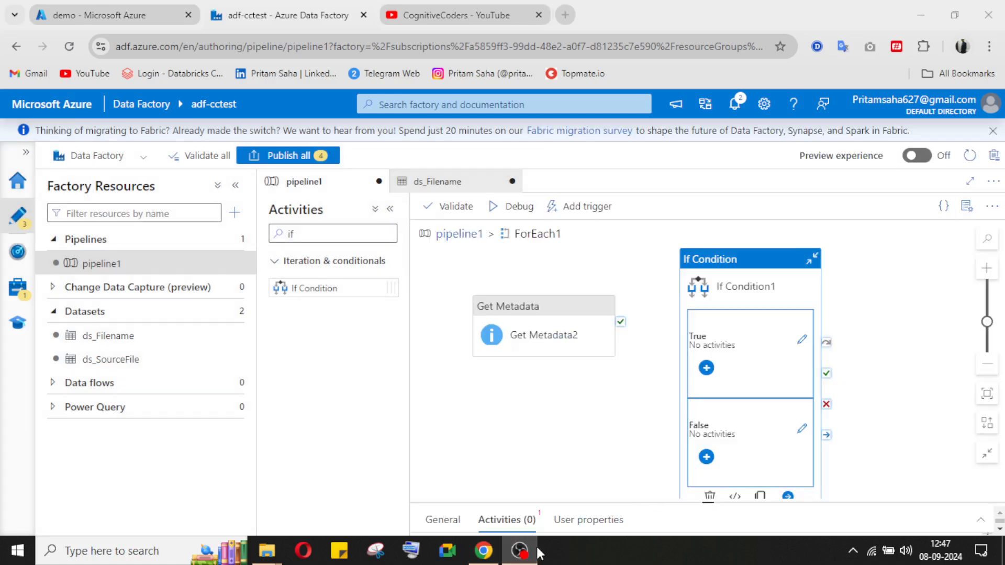
- Connect the success output of Get Metadata2 to the If Condition1 activity inside the ForEach1 loop
mouse_move(621, 328)
drag(621, 328, 684, 324)
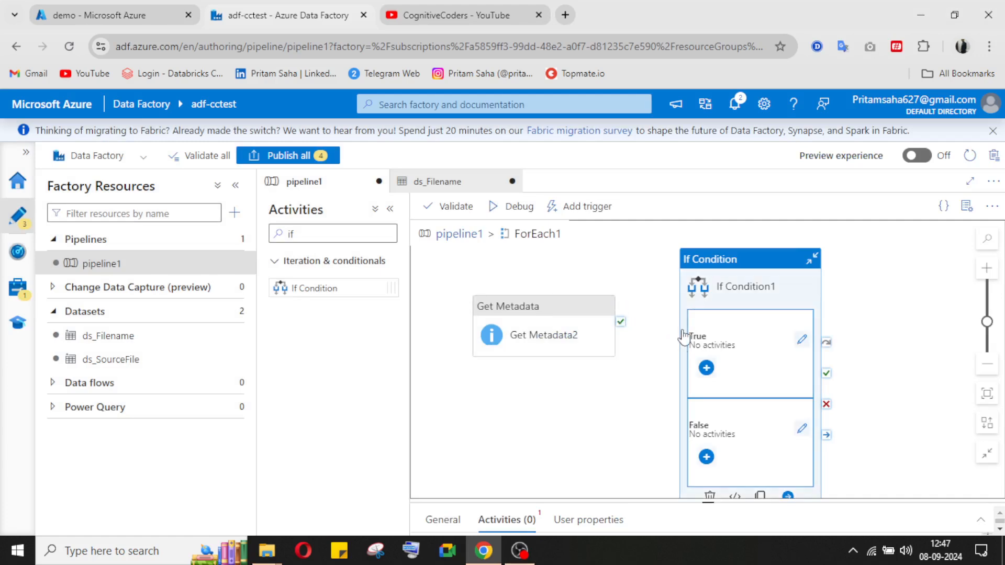
drag(621, 326, 713, 343)
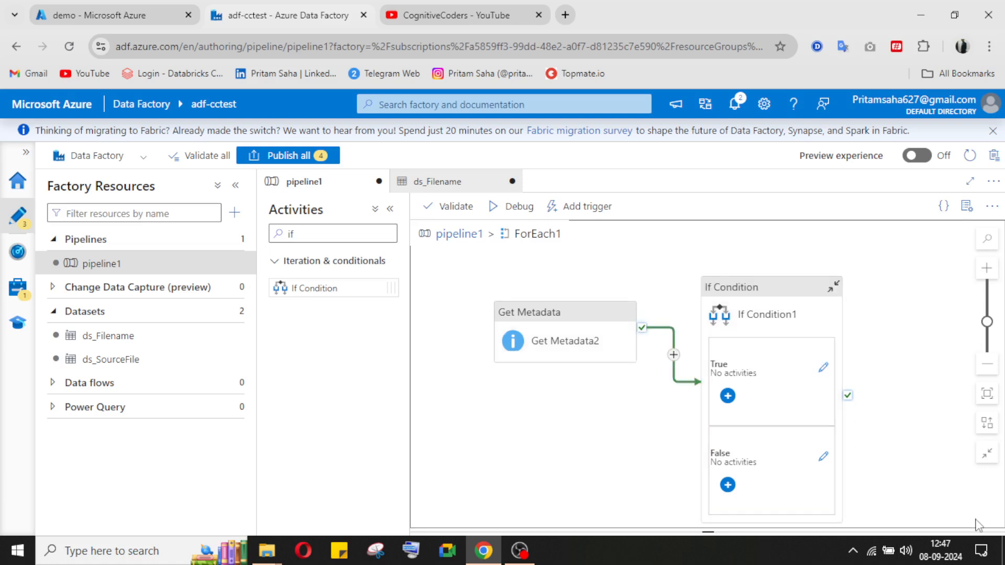
click(774, 298)
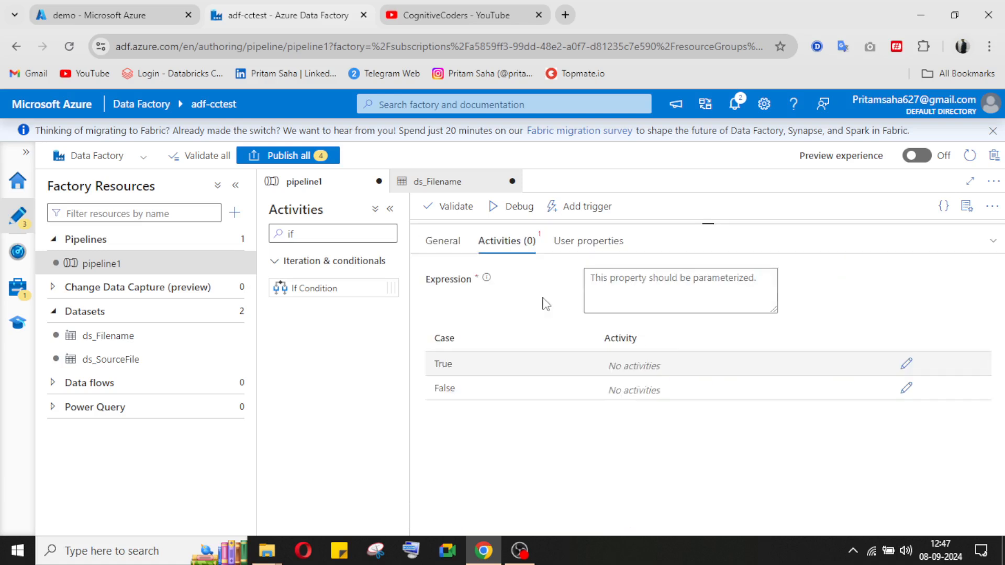
click(654, 290)
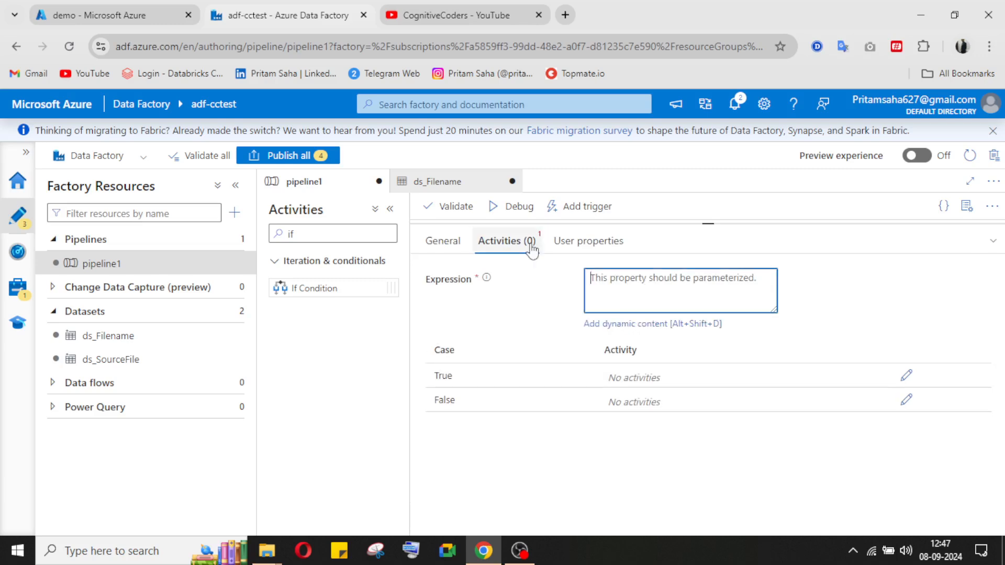
click(650, 324)
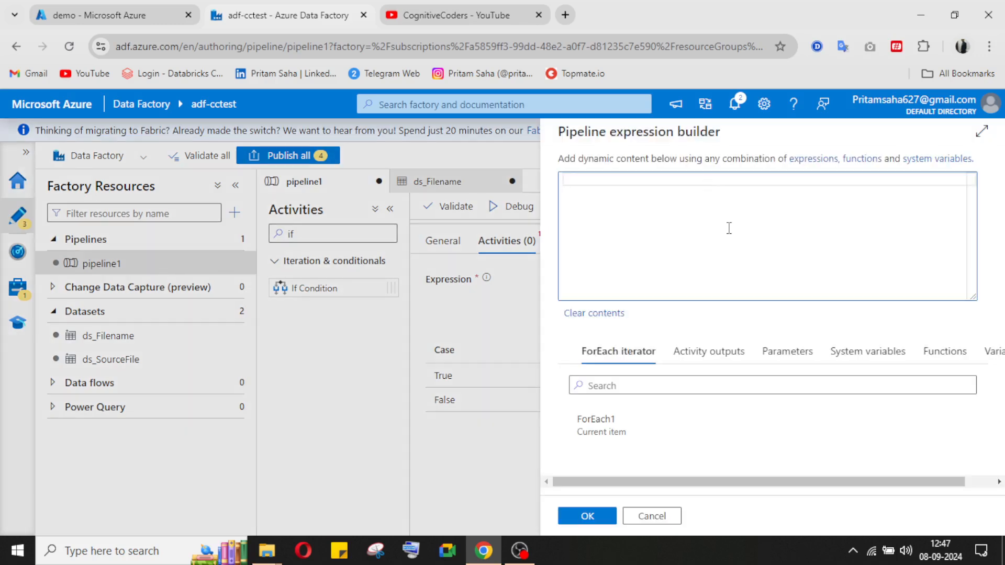
text(g)
key(BackSpace)
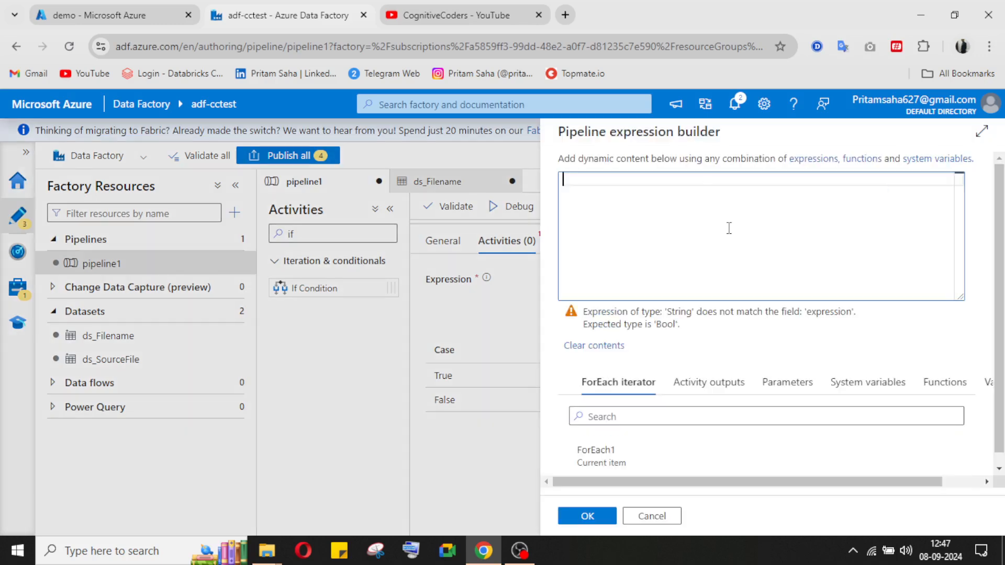
text(@gr)
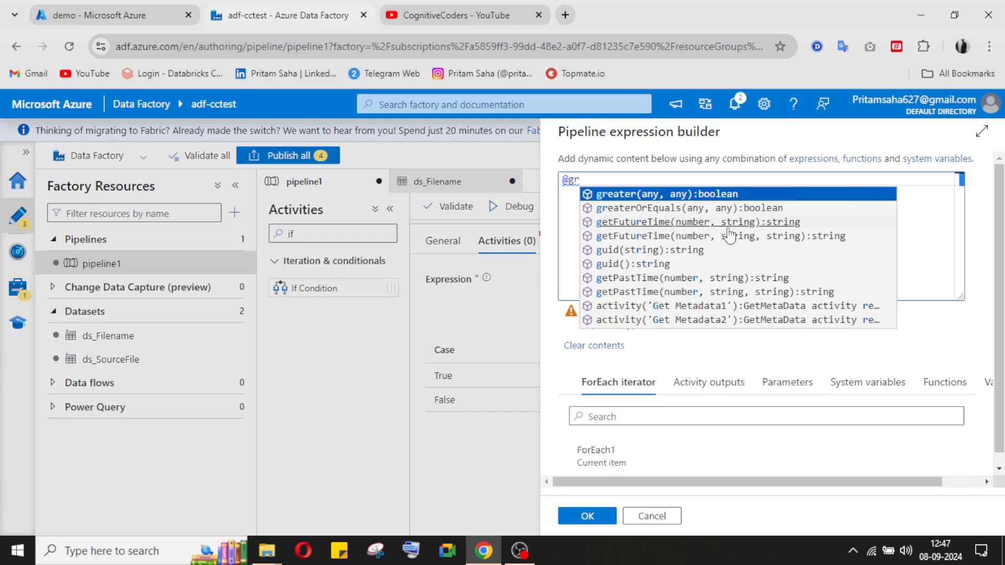
key(Return)
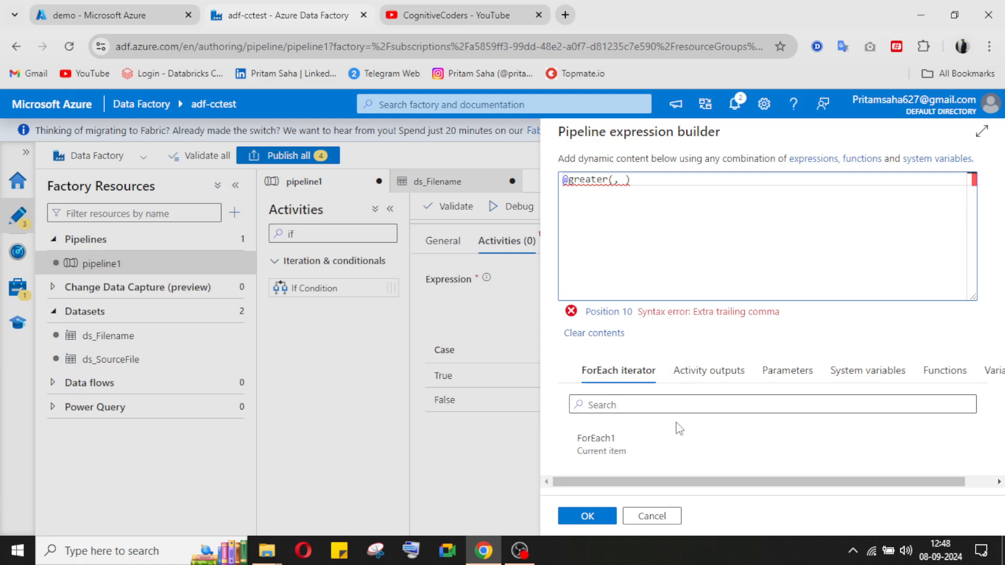
- Insert the Get Metadata2 lastModified output as the first argument of the greater function
click(704, 379)
scroll(687, 446, down, 5)
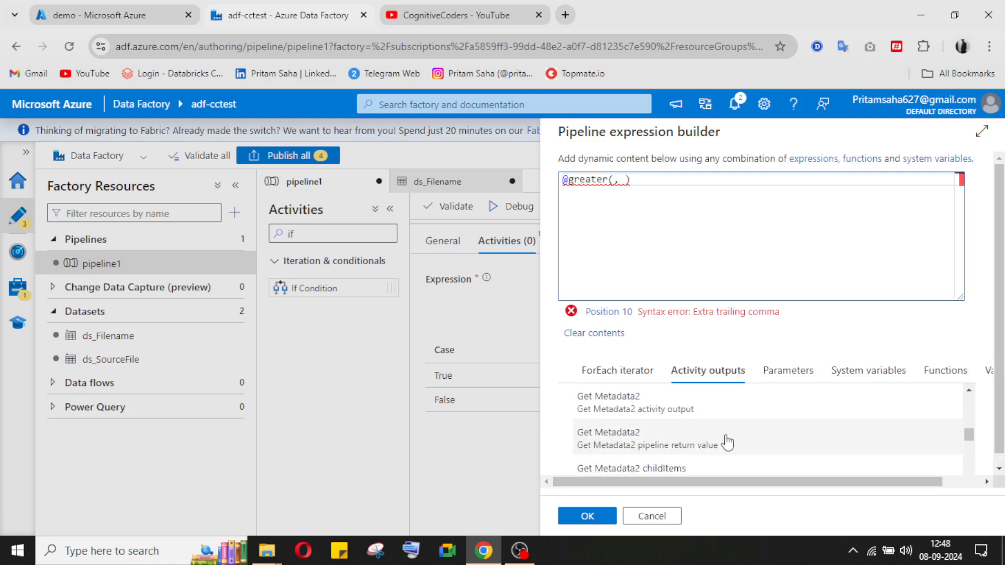
scroll(726, 442, down, 2)
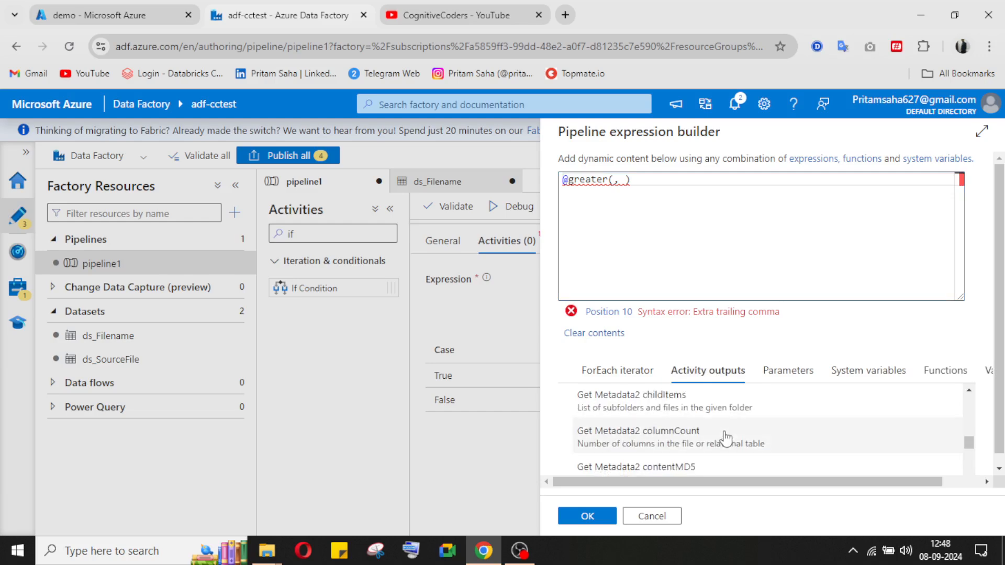
scroll(726, 437, down, 2)
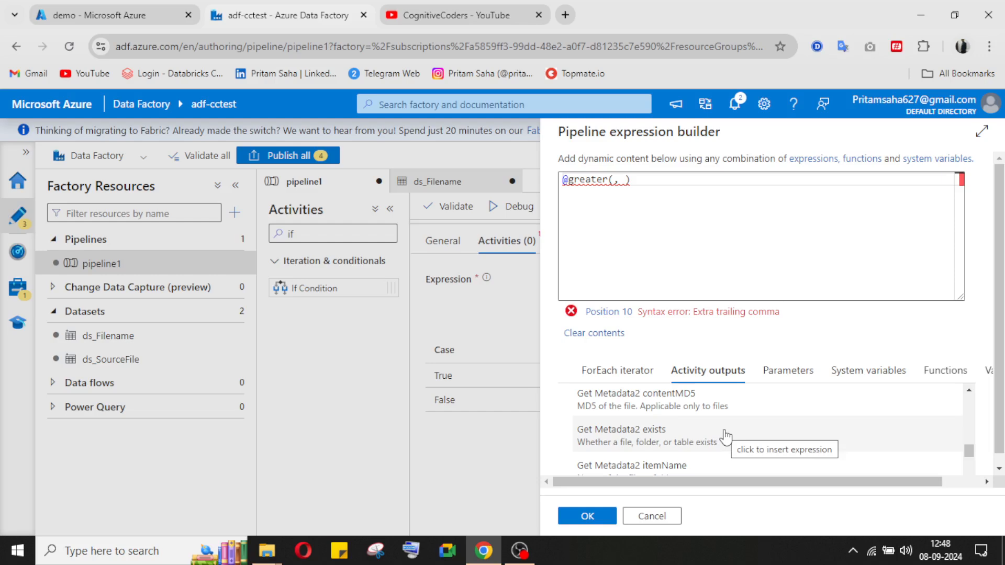
scroll(726, 437, down, 2)
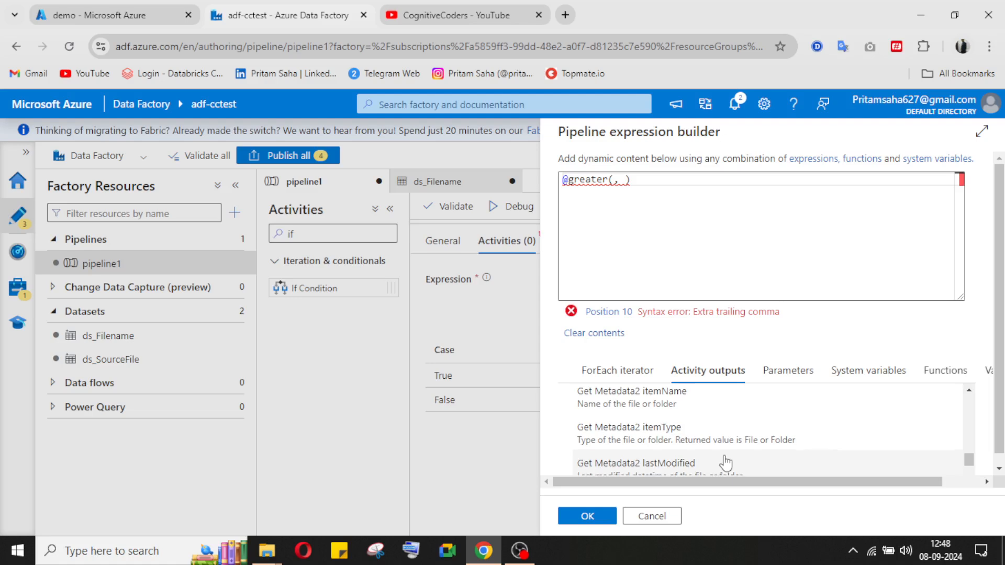
scroll(725, 460, down, 2)
click(693, 409)
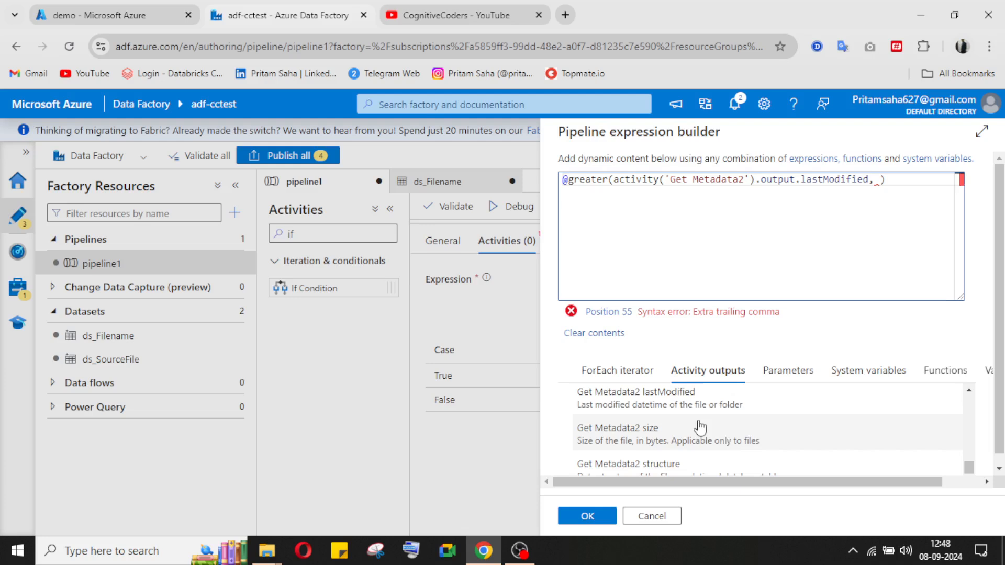
- Insert the RefDateTime pipeline parameter as the second argument of the greater function
scroll(712, 419, up, 4)
click(780, 372)
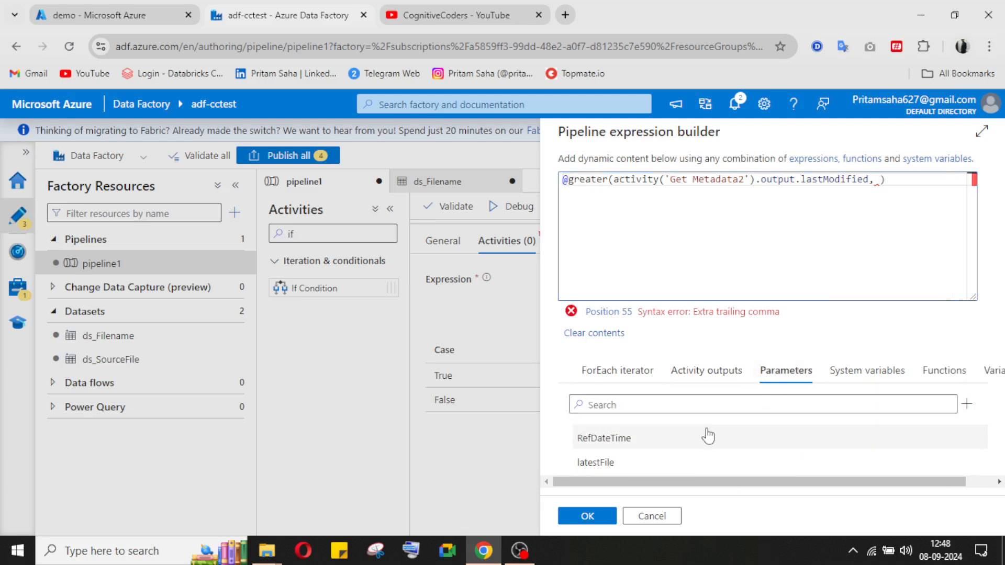
click(661, 438)
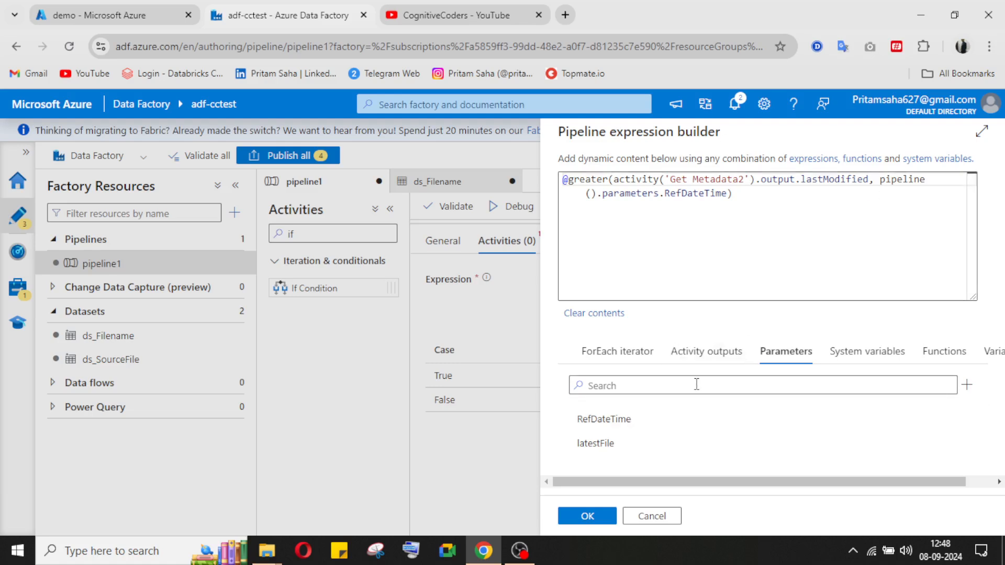
click(530, 554)
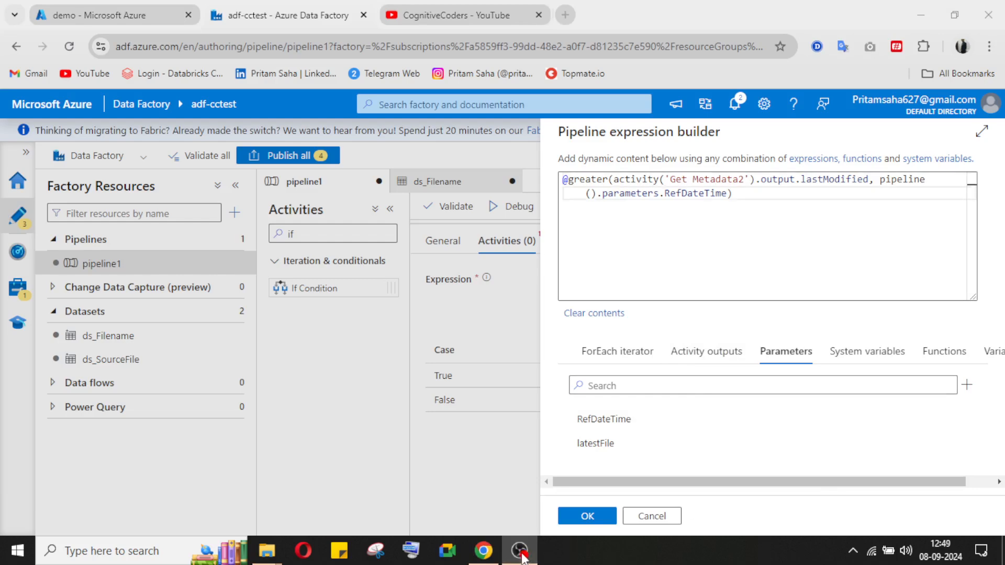
click(484, 551)
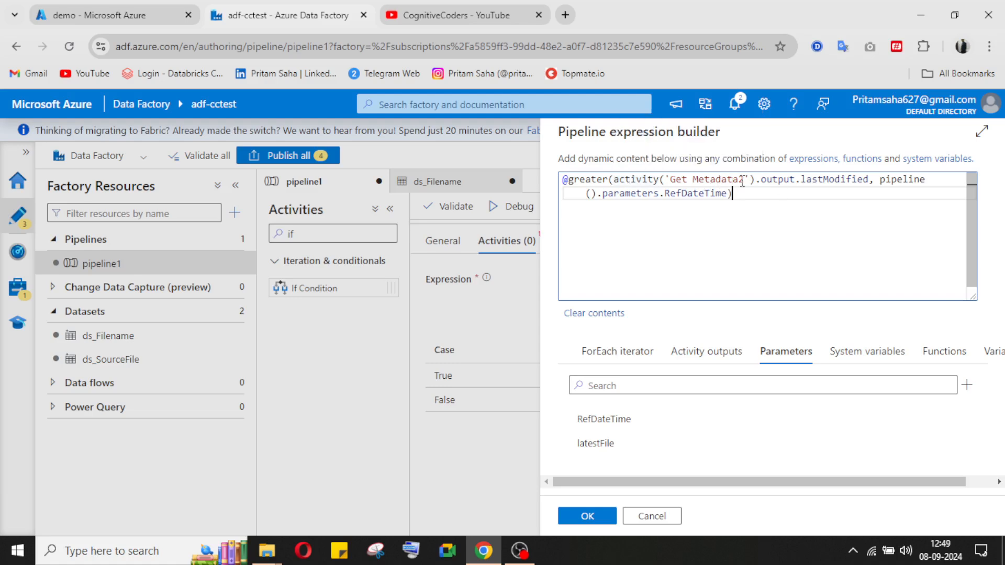
- Check the arguments of the greater expression and apply it as the If Condition1 expression
drag(750, 180, 710, 179)
click(828, 179)
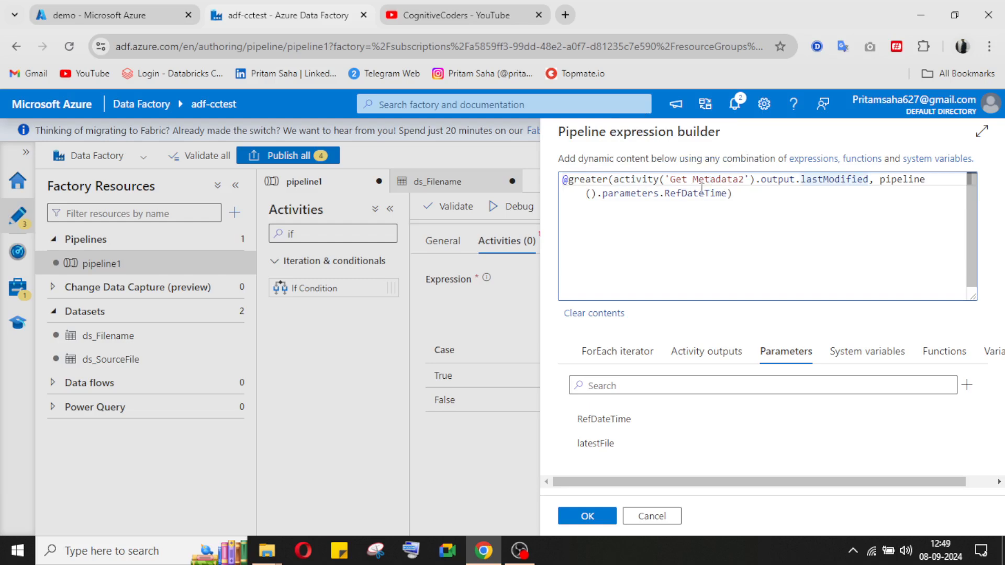
drag(899, 178, 893, 179)
click(729, 194)
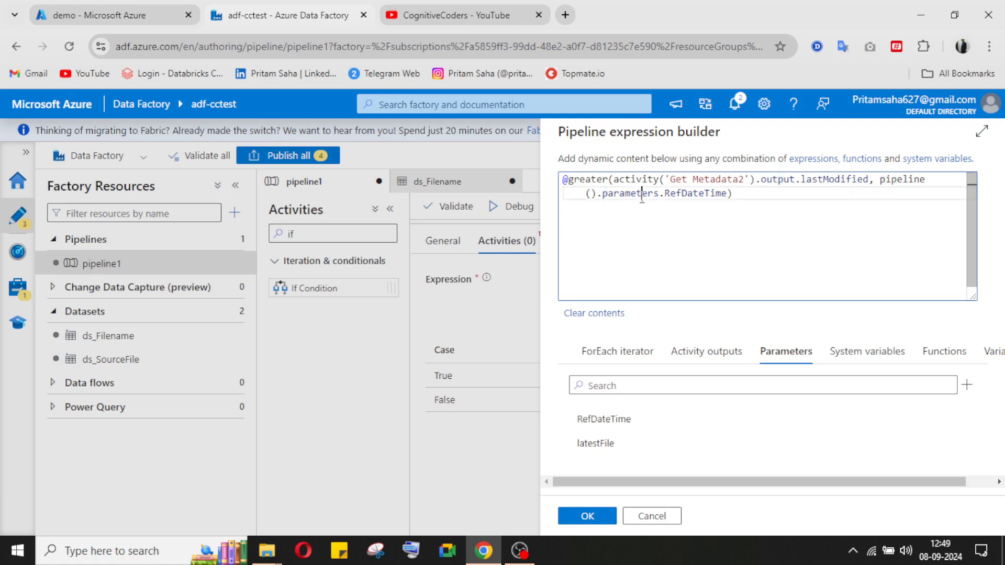
click(699, 195)
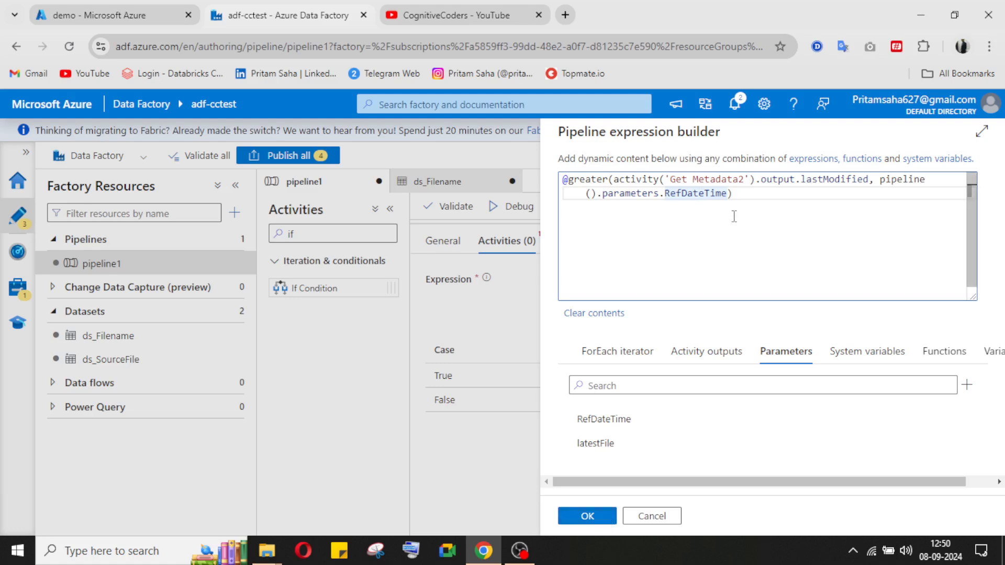
click(586, 515)
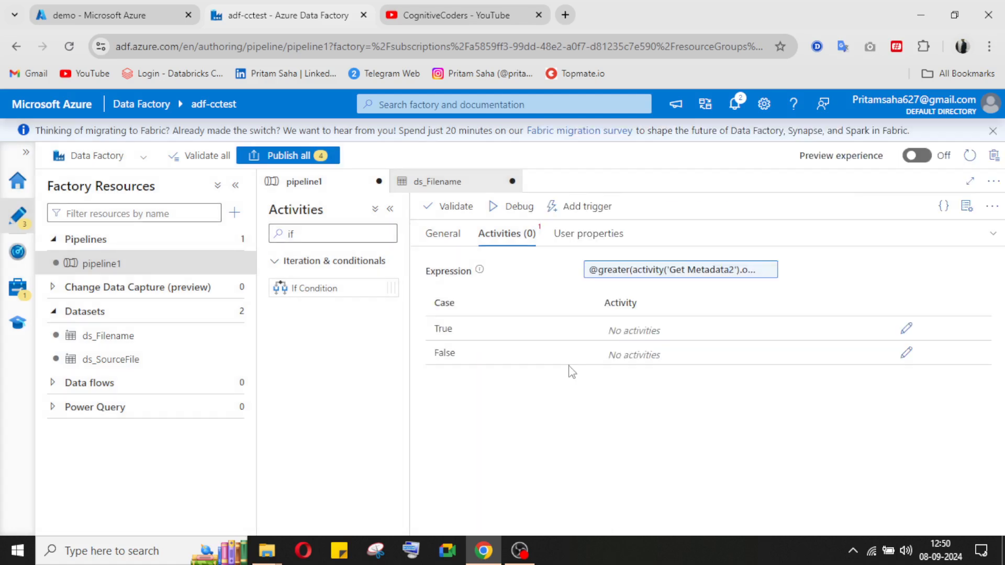
- Open the True case of If Condition1 for editing and search the available activities for "se"
click(993, 235)
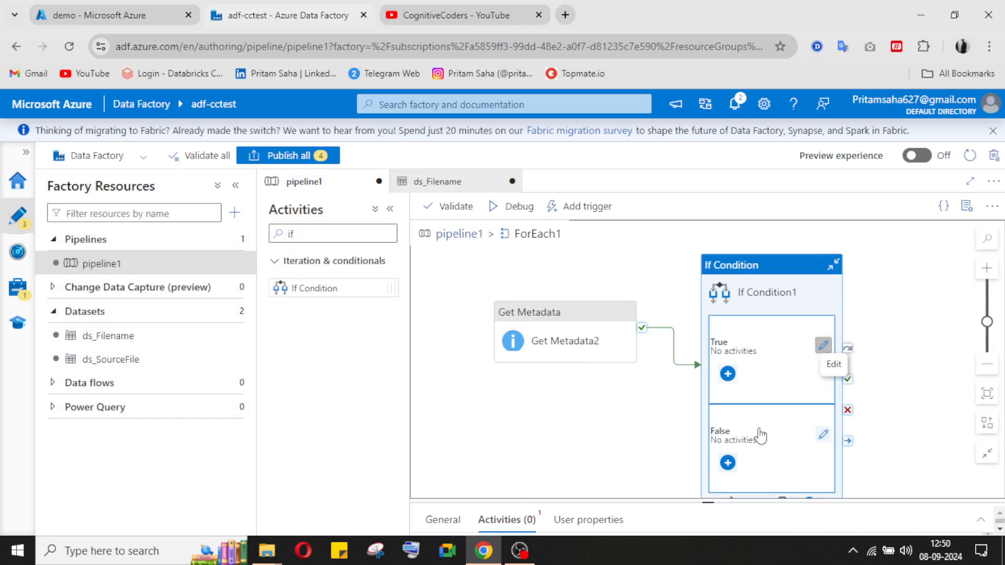
click(823, 345)
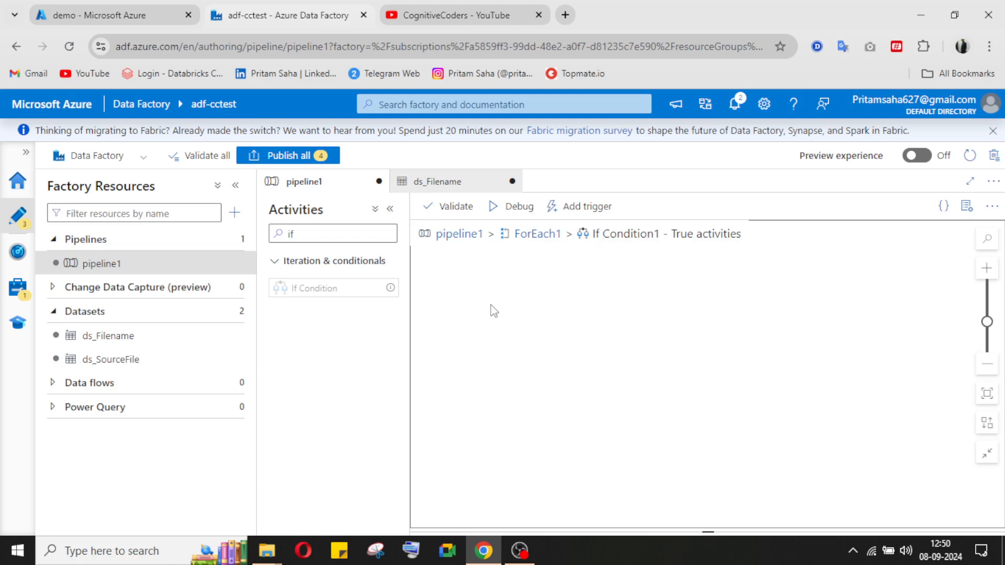
click(339, 234)
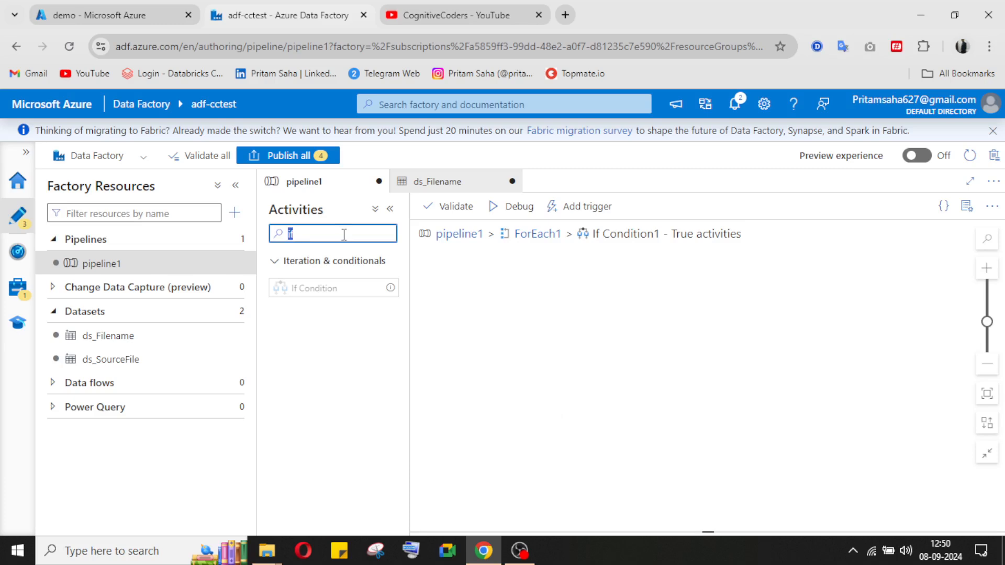
text(se)
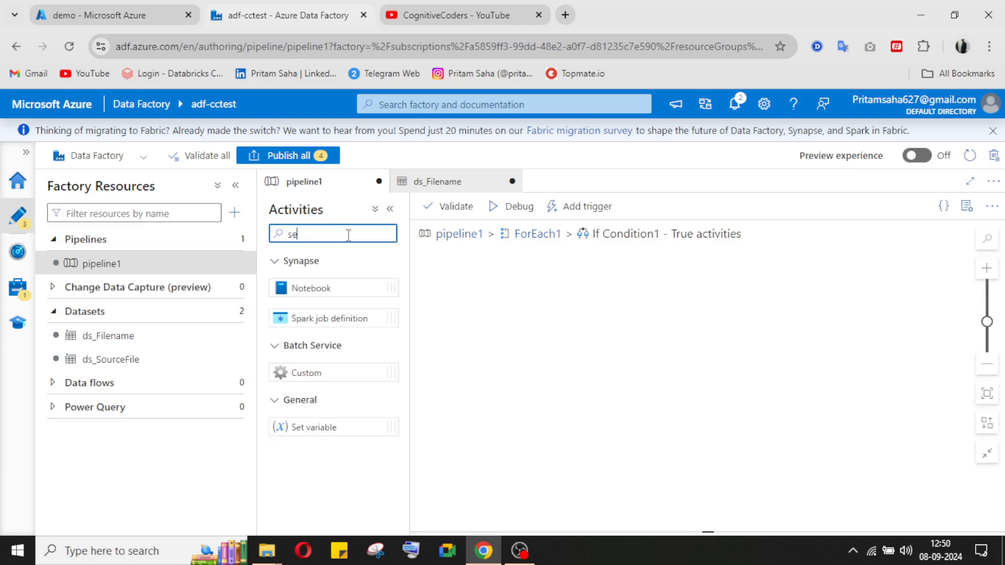
- Add a Set variable activity to the True activities of If Condition1 and open its variable name choices
drag(298, 426, 596, 275)
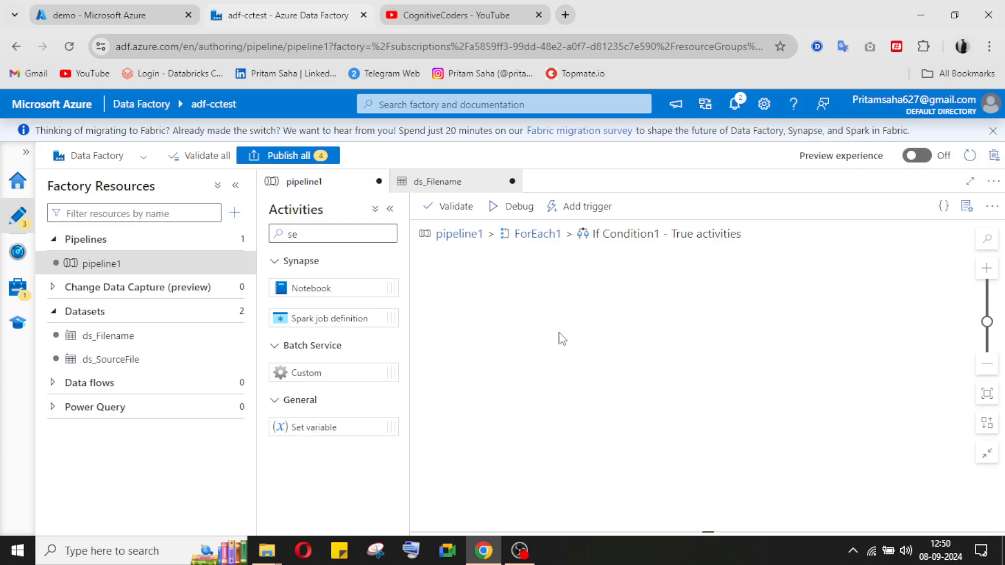
drag(287, 428, 508, 293)
click(520, 551)
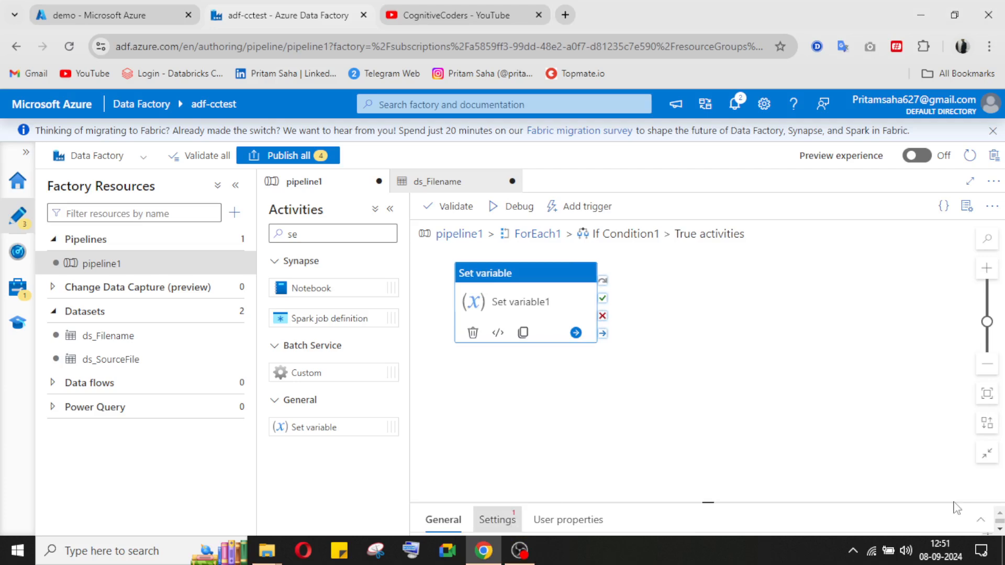
click(981, 520)
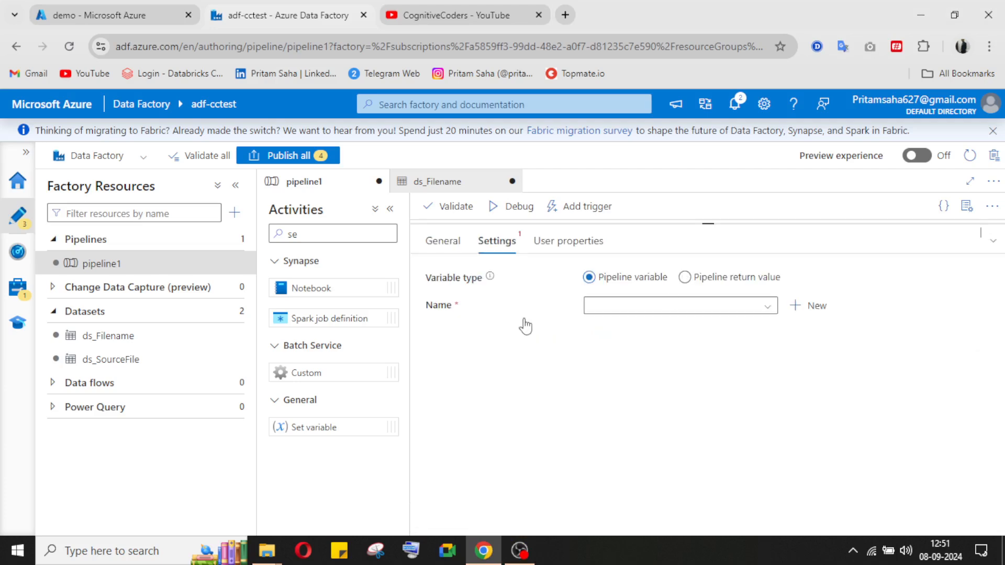
click(681, 309)
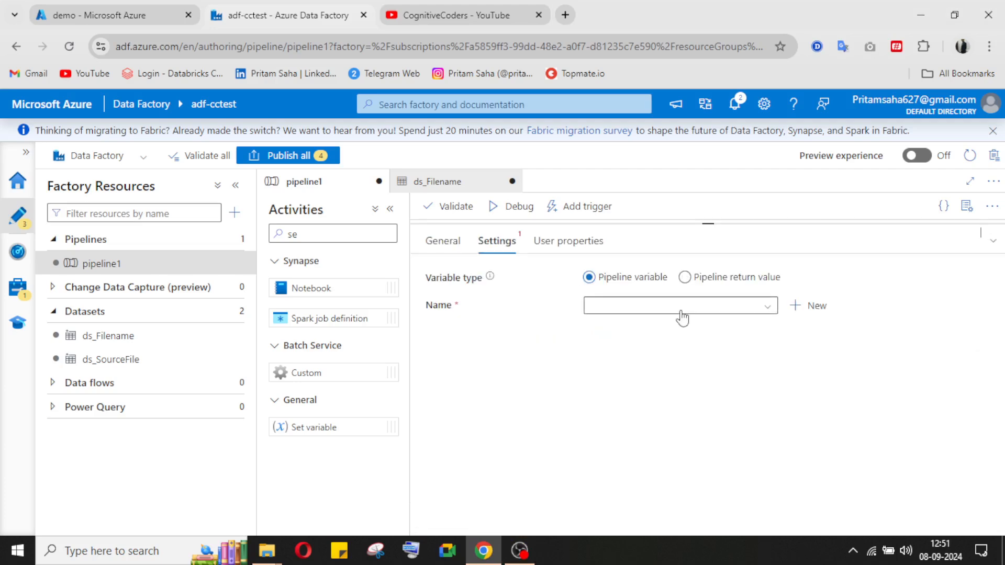
click(717, 309)
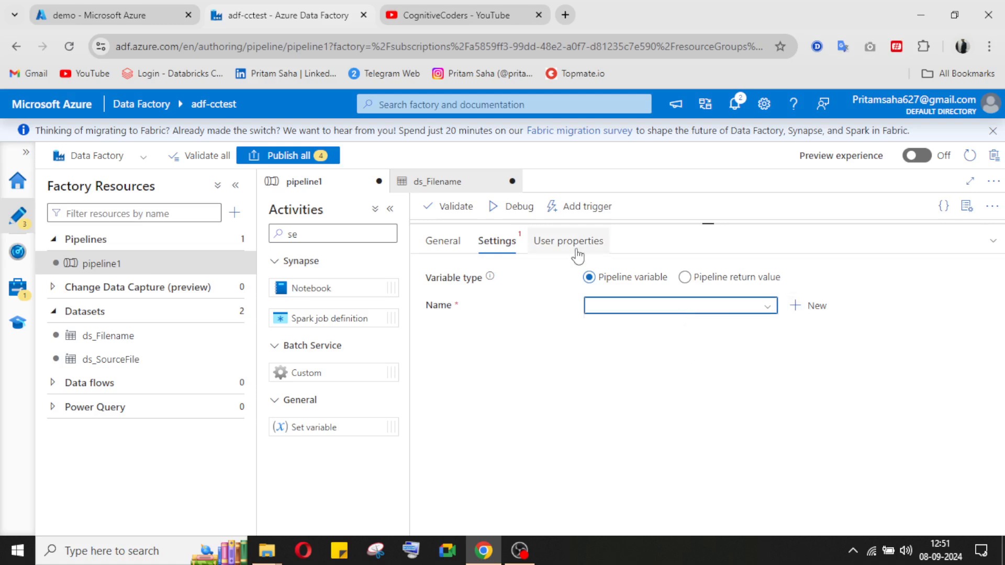
click(524, 555)
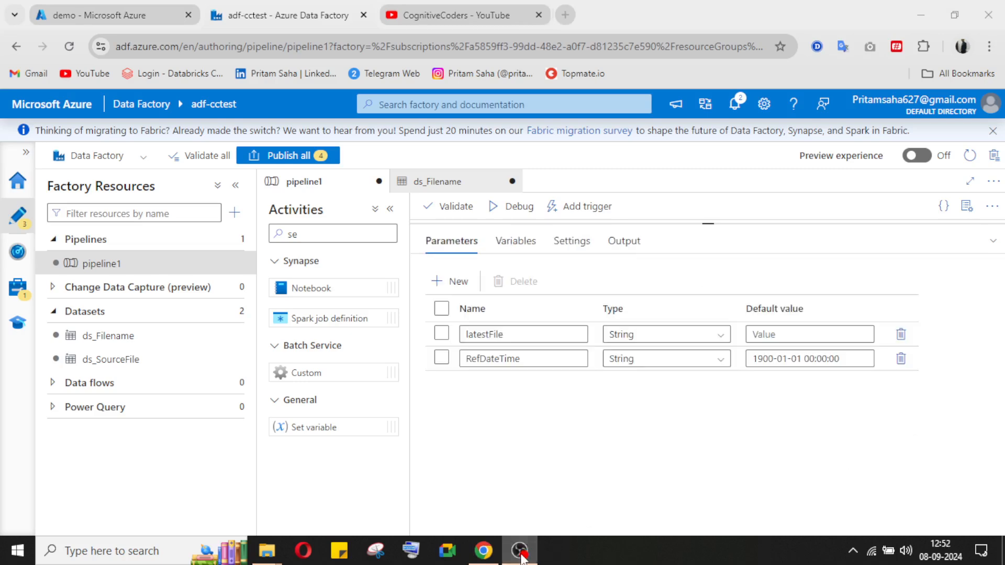
click(522, 556)
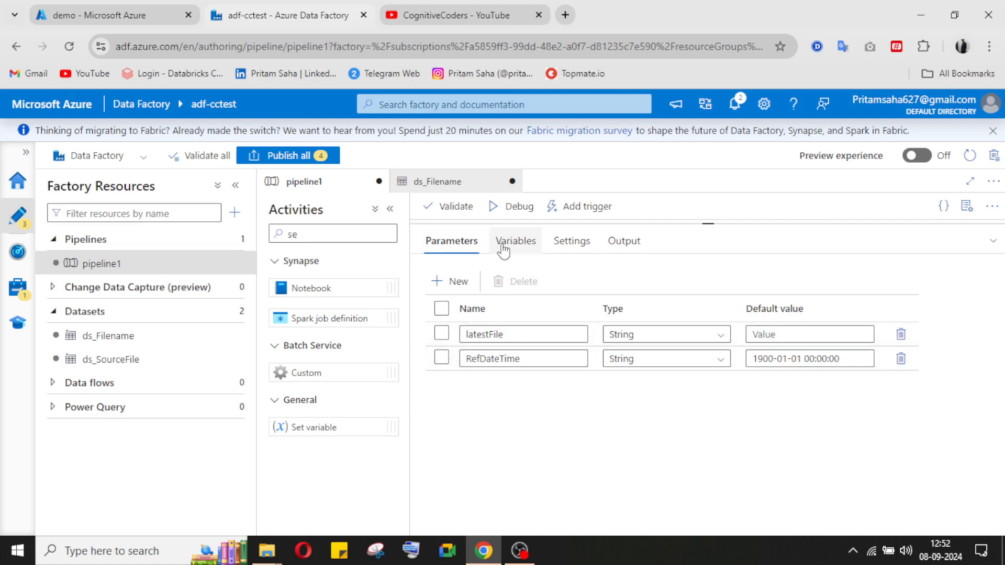
- Add a pipeline variable named RefDateTime, copying the name from the existing pipeline parameter
click(505, 337)
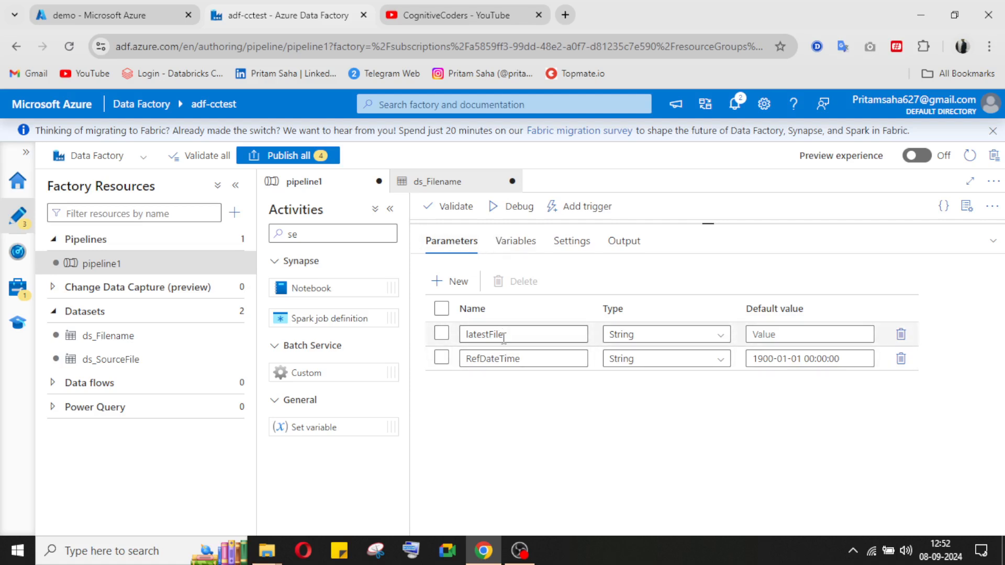
click(511, 241)
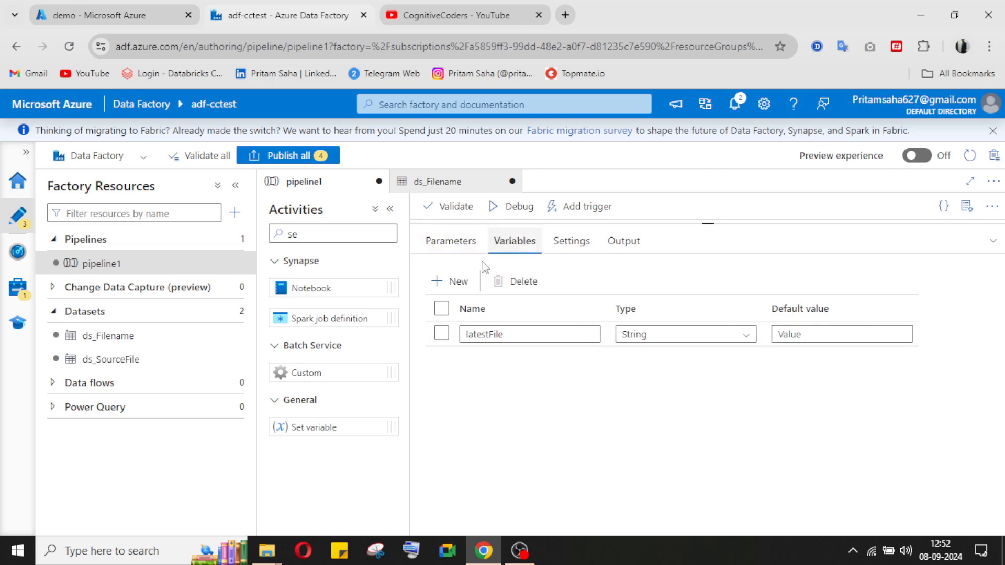
click(448, 250)
click(513, 242)
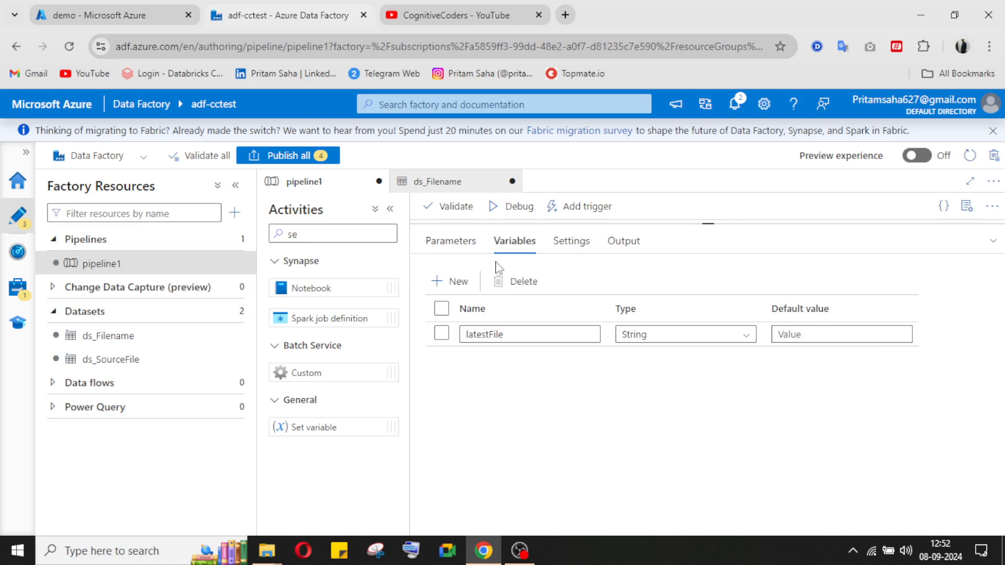
click(452, 241)
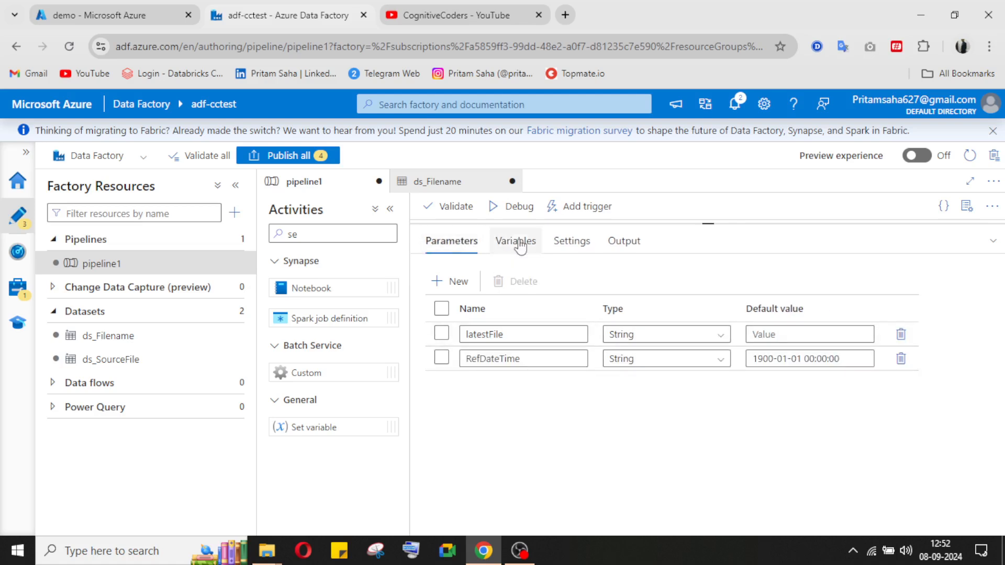
double_click(505, 359)
key(ctrl+c)
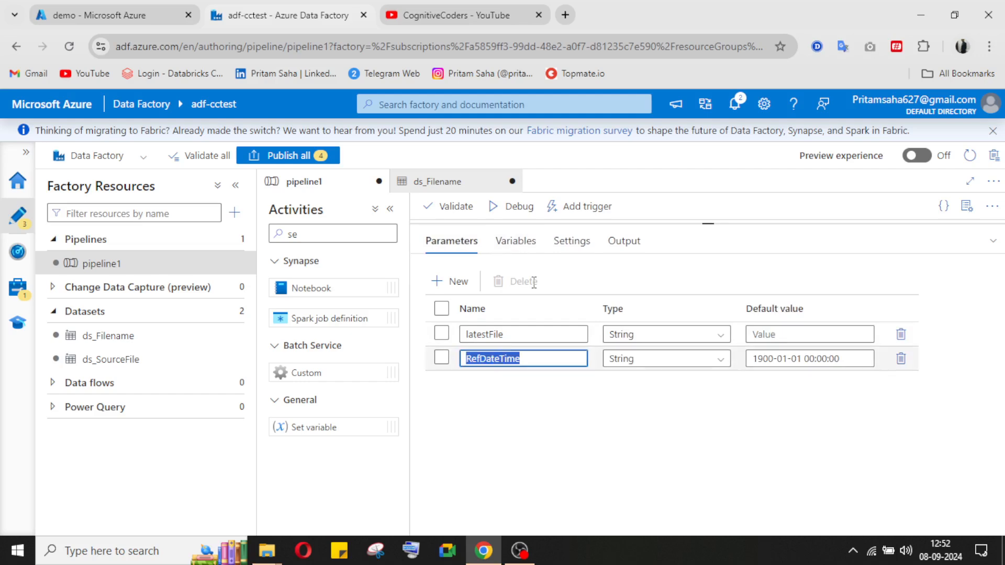
click(515, 242)
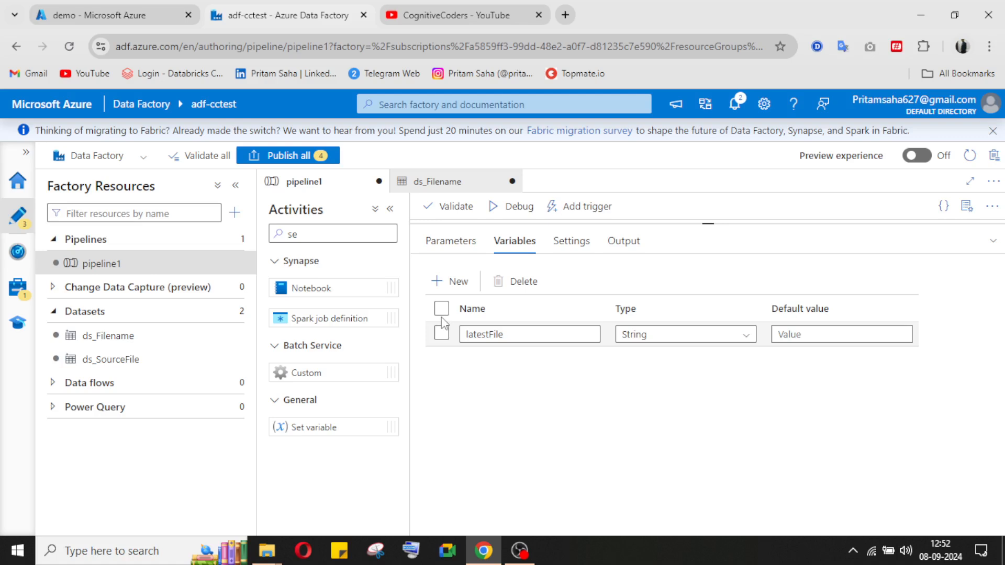
click(450, 282)
click(476, 359)
key(ctrl+v)
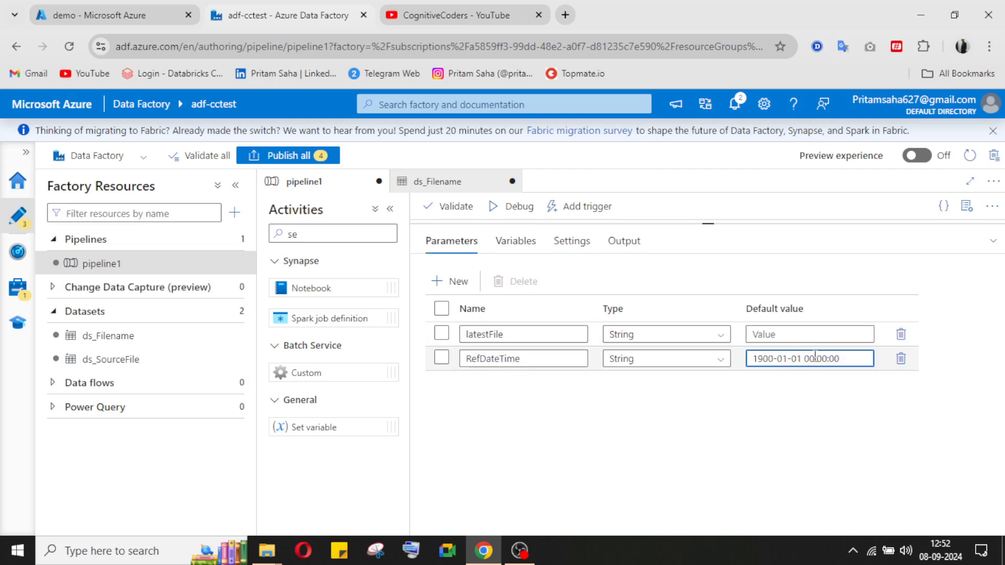
triple_click(815, 358)
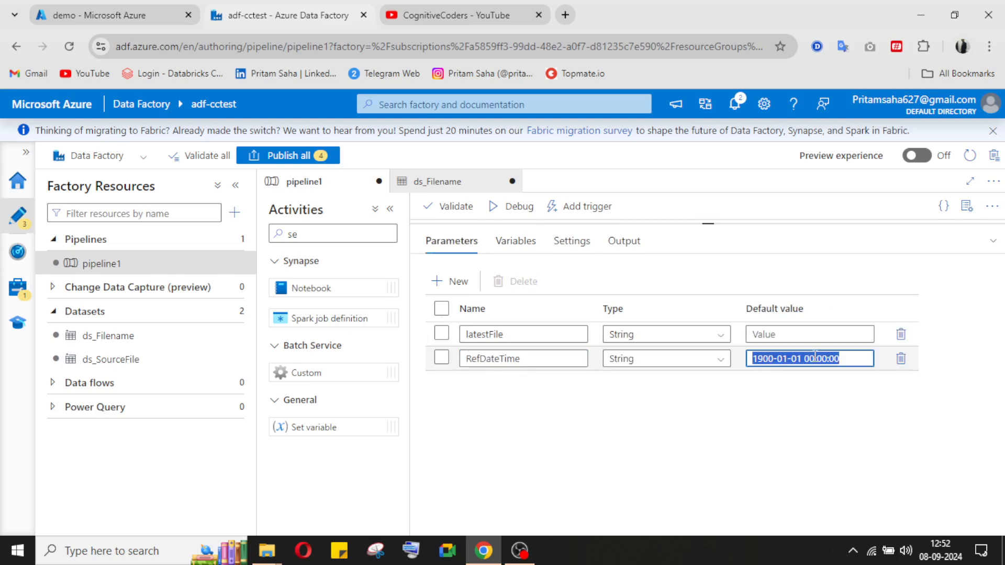
click(623, 241)
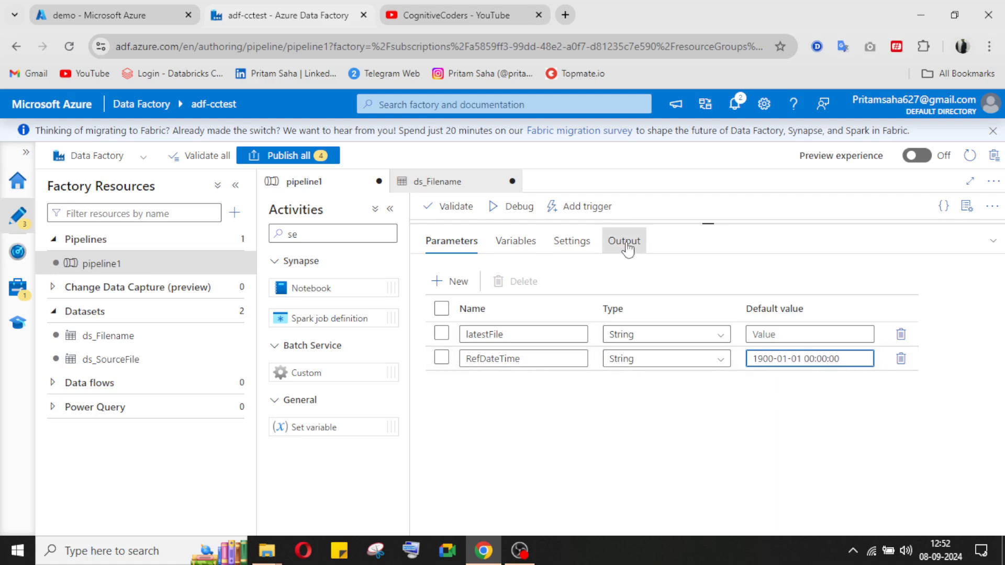
click(508, 253)
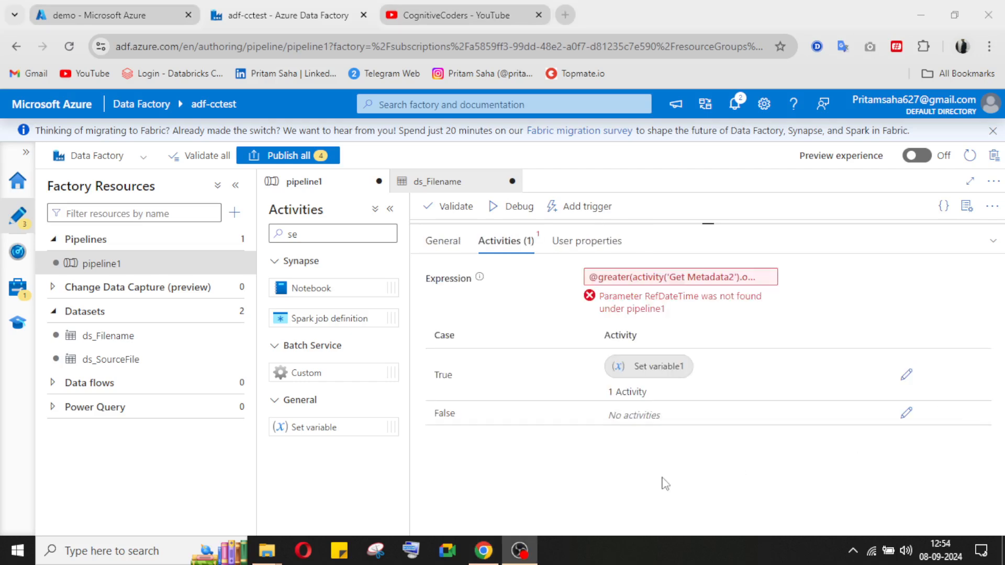
- Replace the pipeline parameter reference in the If Condition expression with variables('RefDateTime') and apply the expression
click(699, 277)
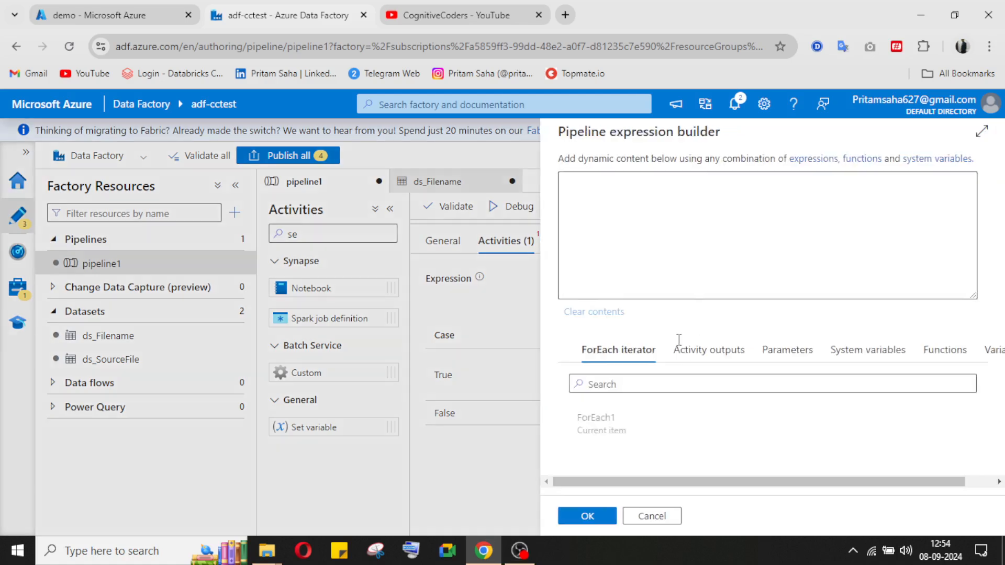
drag(880, 180, 742, 195)
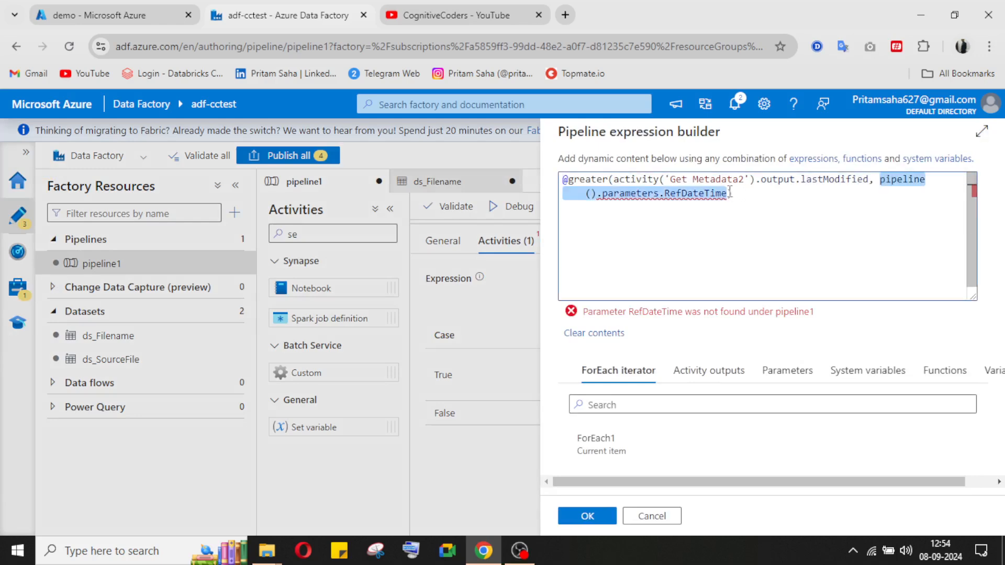
key(BackSpace)
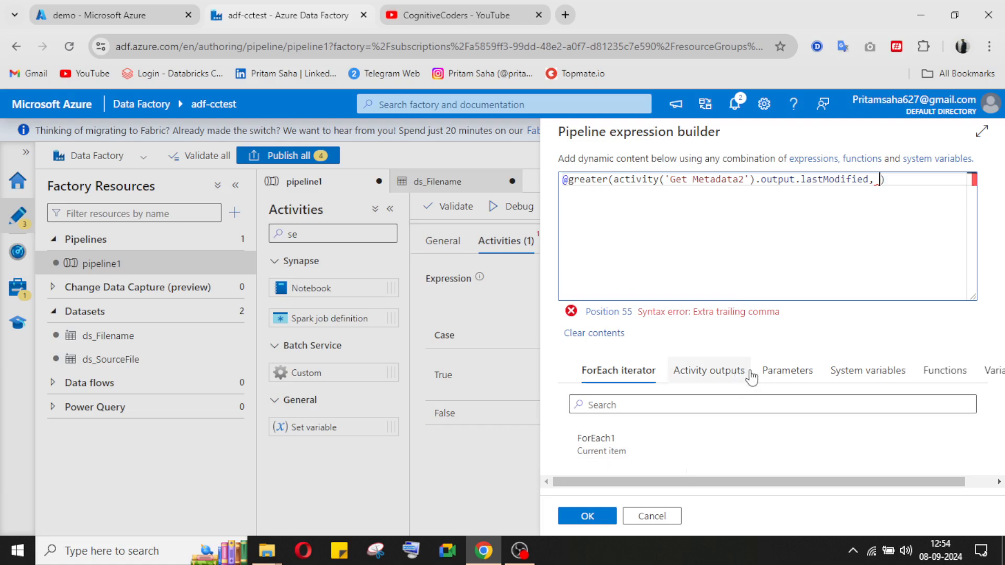
click(991, 371)
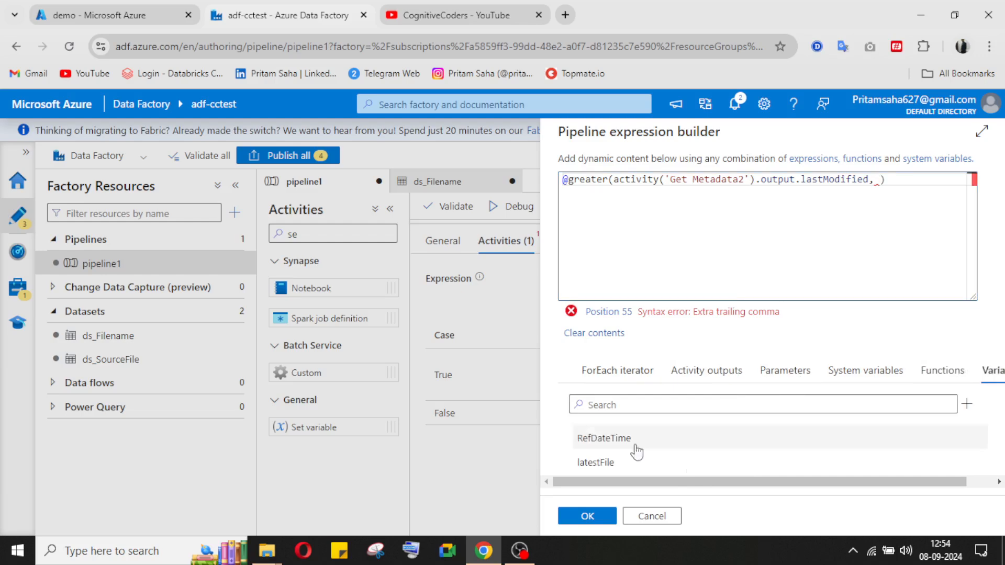
click(602, 439)
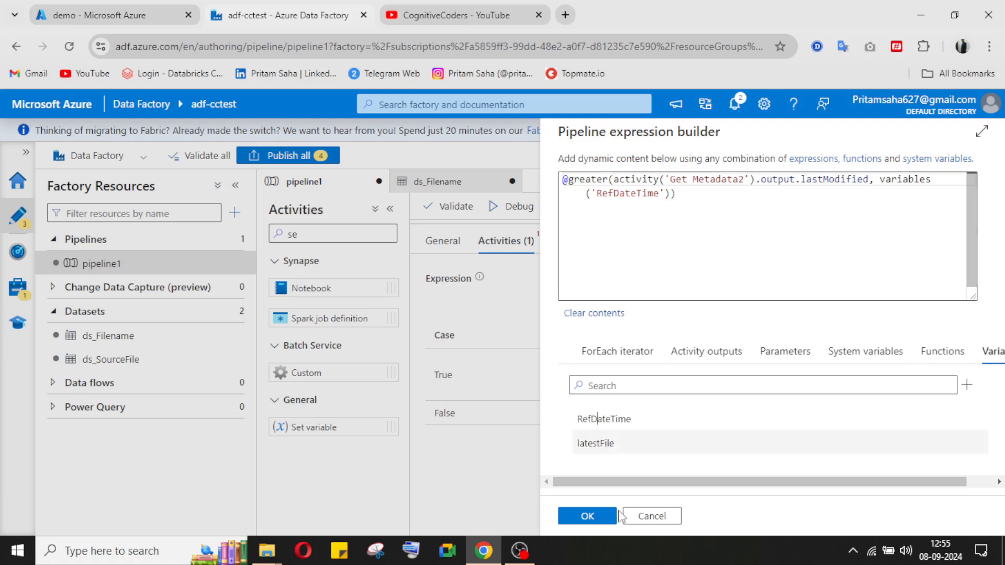
click(582, 518)
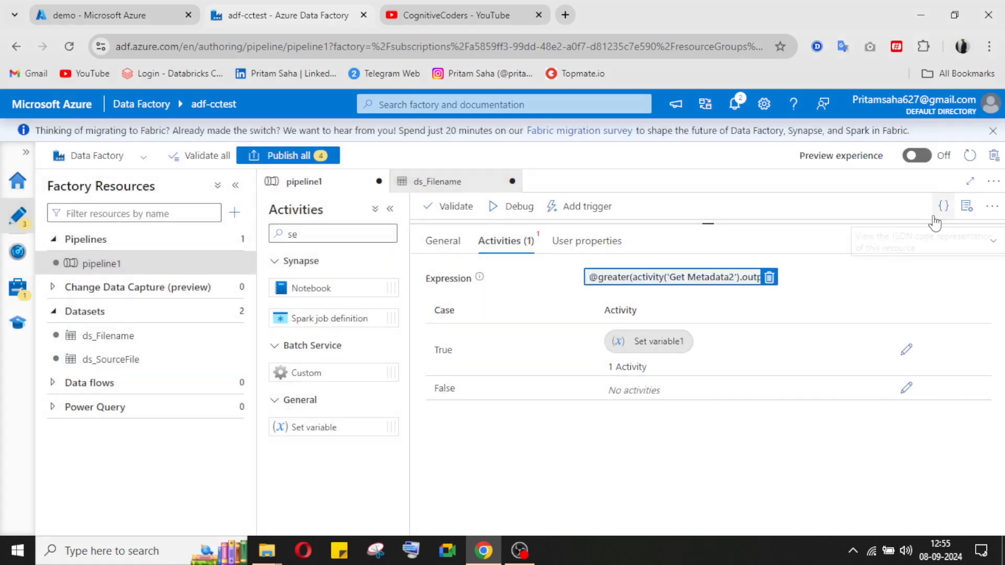
- In the If Condition's True activities, choose RefDateTime as the pipeline variable assigned by Set variable1
click(993, 242)
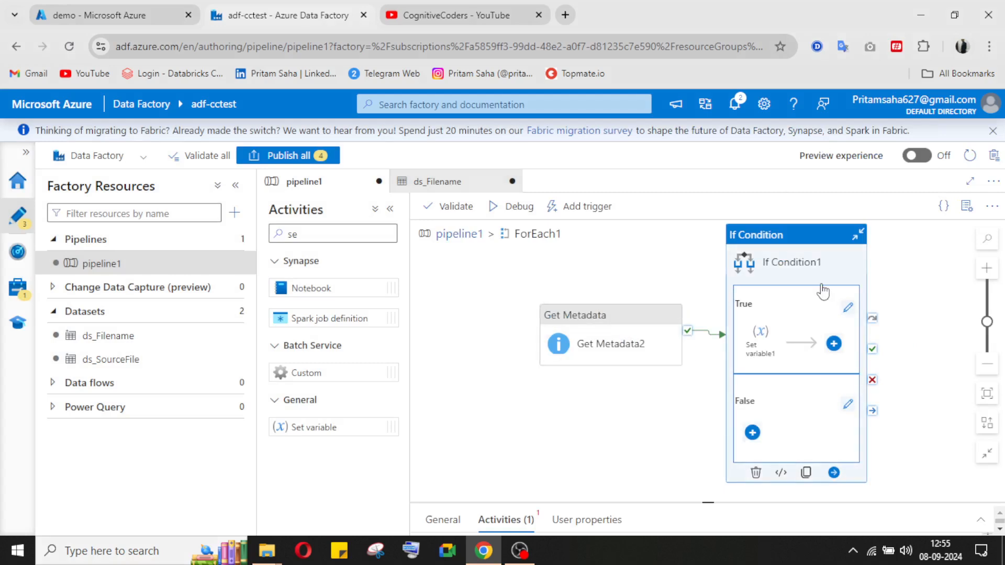
click(848, 308)
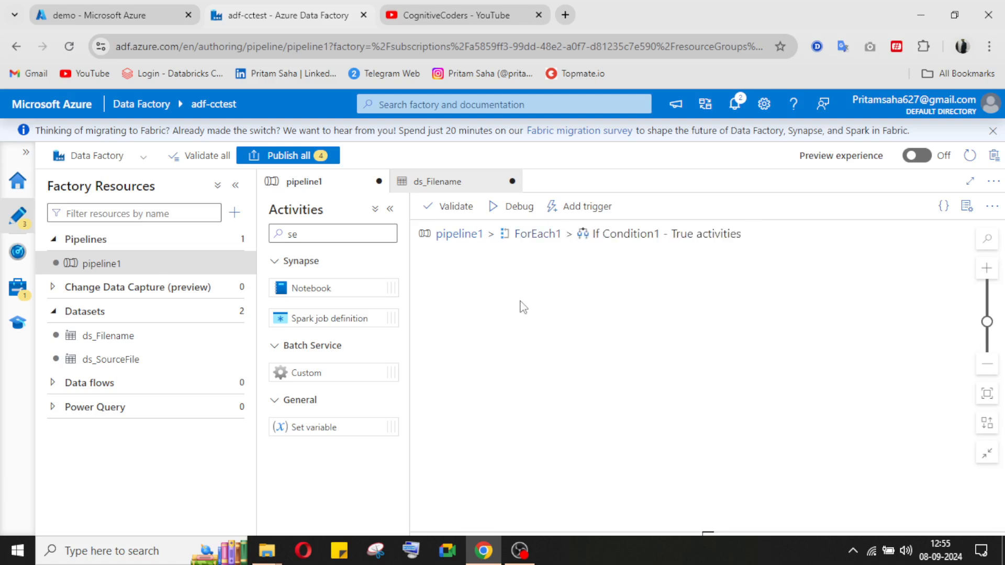
click(697, 264)
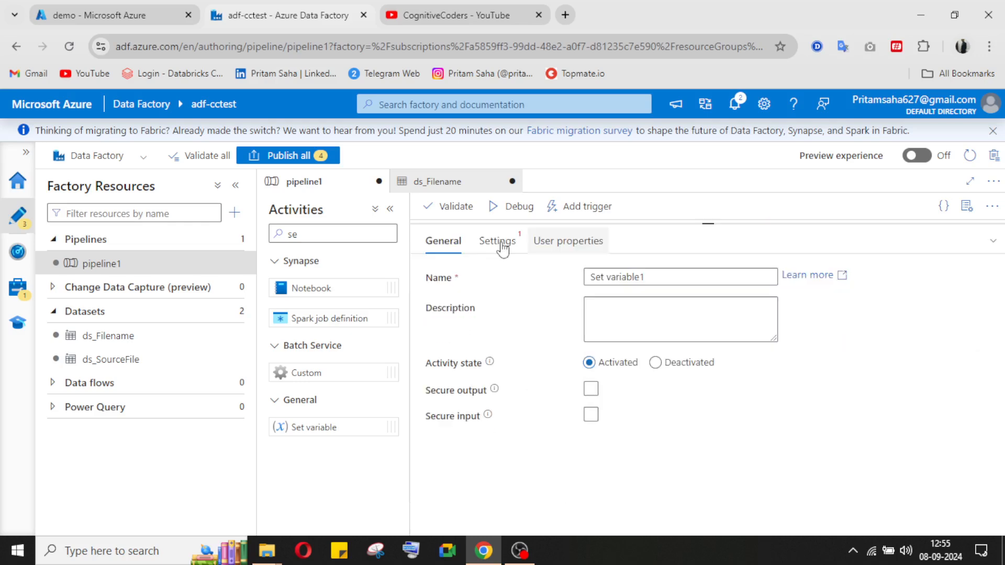
click(502, 246)
click(619, 306)
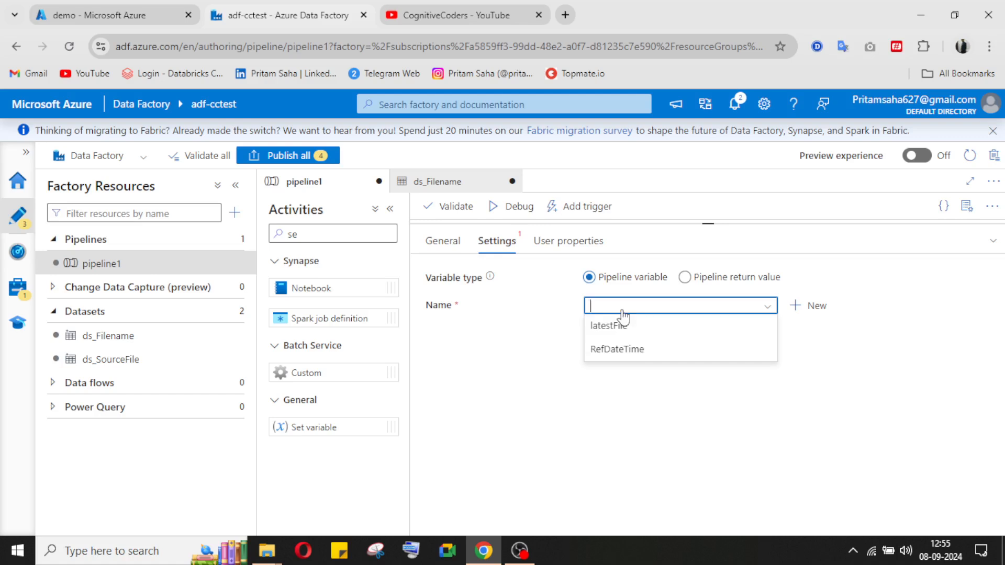
click(617, 349)
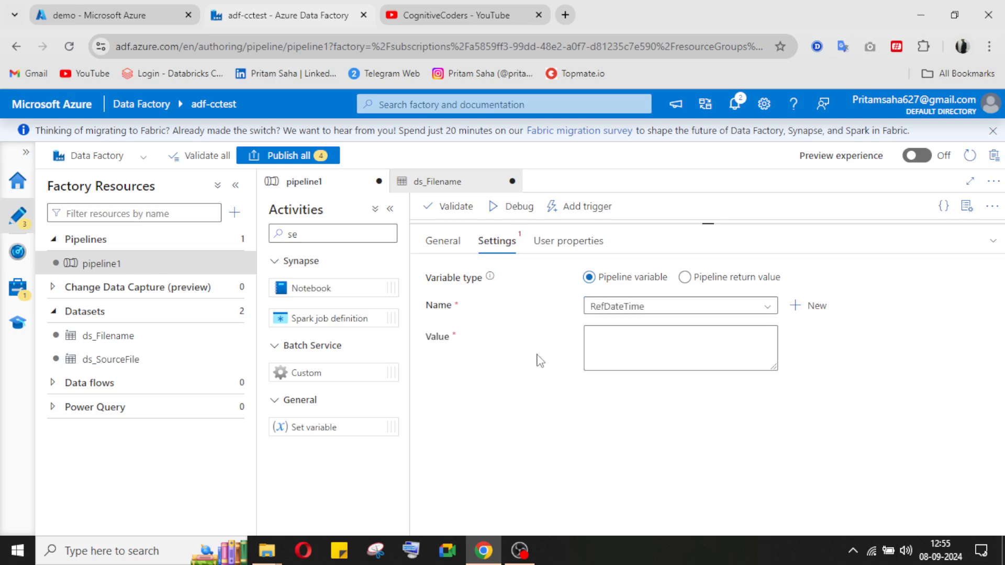
- Set the RefDateTime variable's value to the dynamic content Get Metadata2 lastModified output
click(676, 348)
click(670, 380)
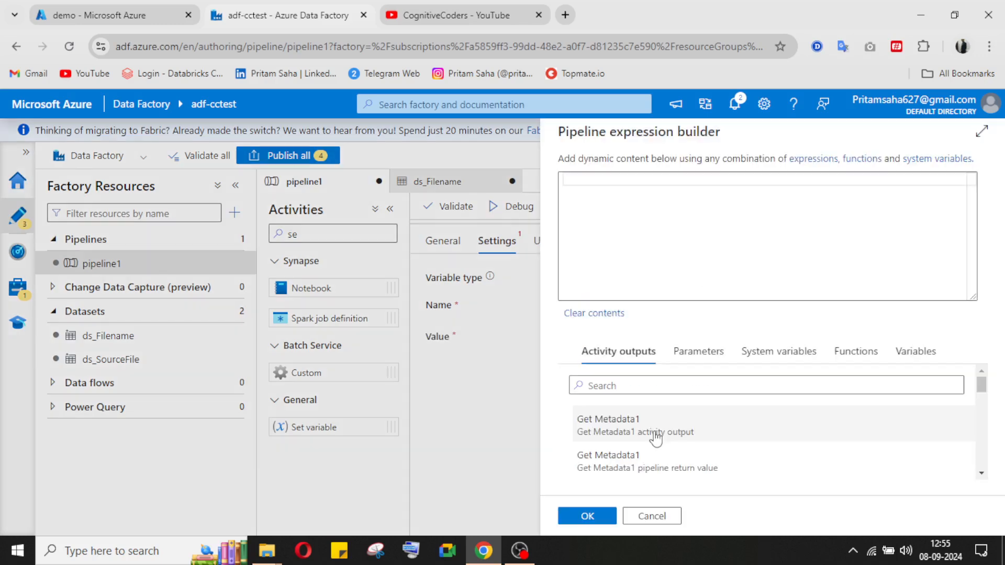
scroll(656, 437, down, 3)
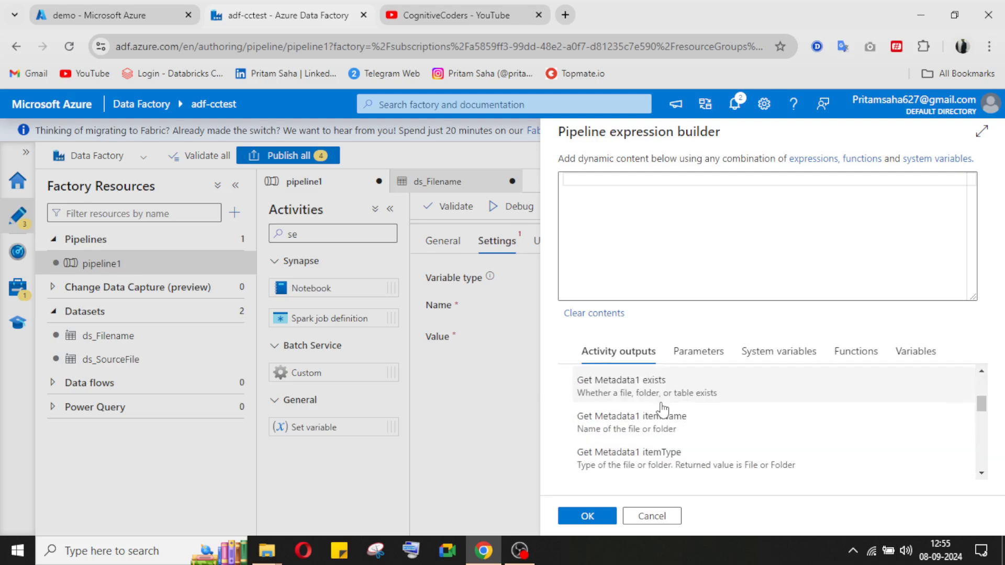
scroll(664, 408, down, 3)
scroll(683, 427, down, 1)
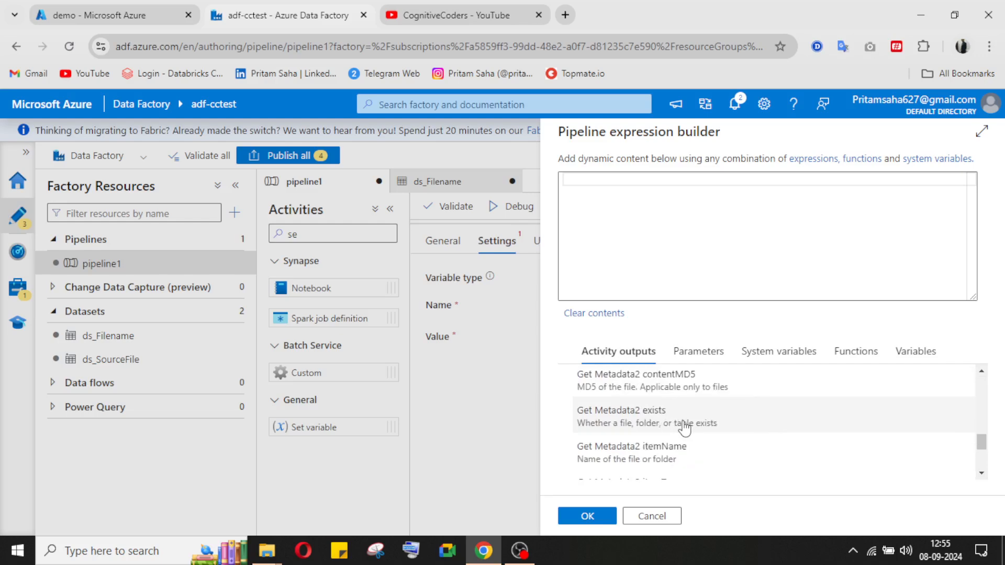
scroll(685, 428, down, 1)
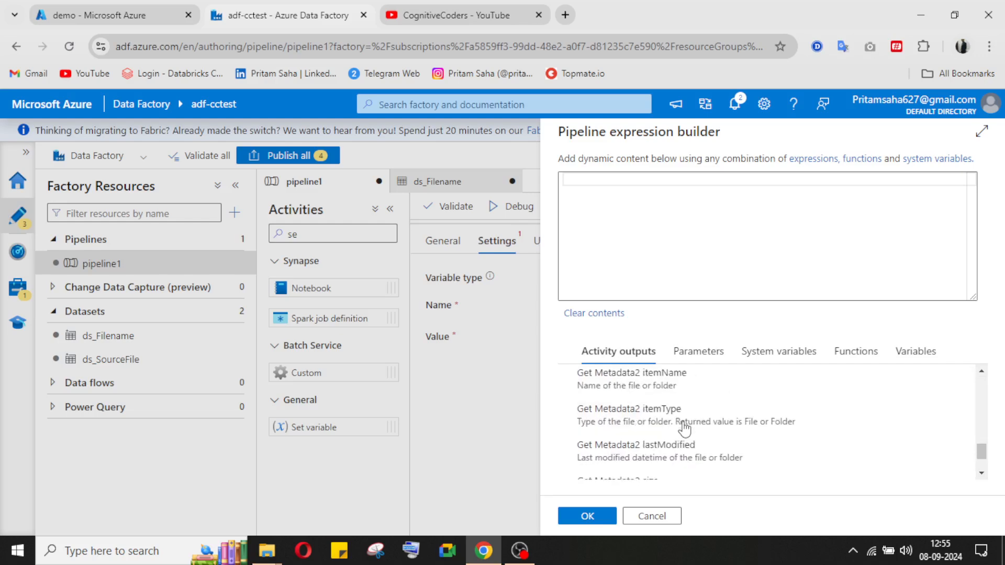
click(680, 456)
scroll(685, 451, down, 2)
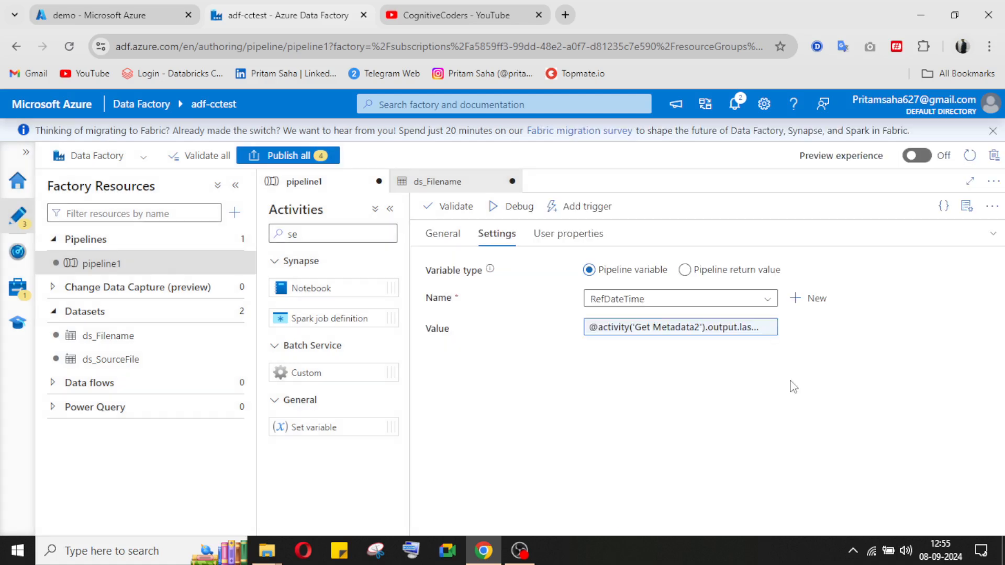
click(586, 517)
click(531, 552)
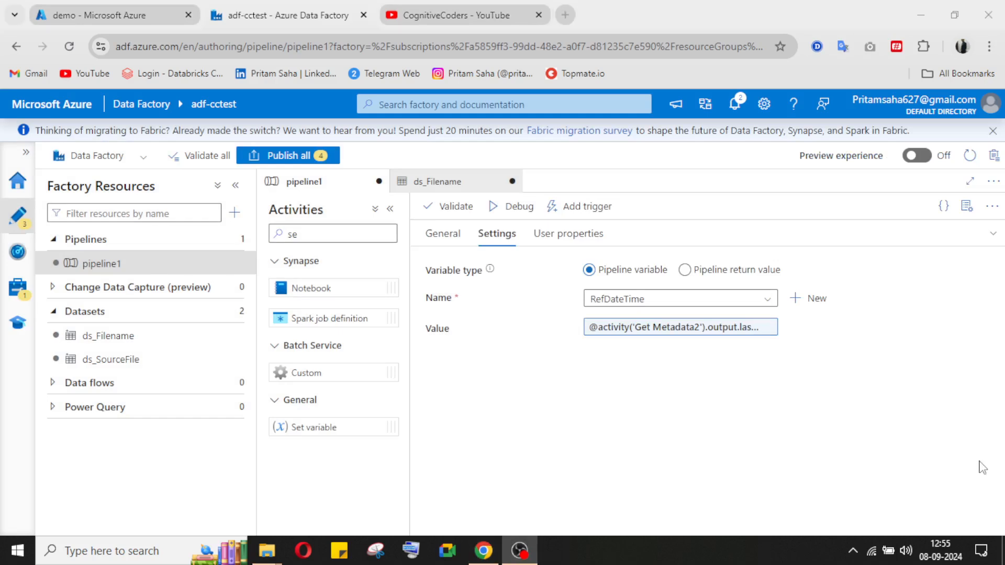
click(532, 552)
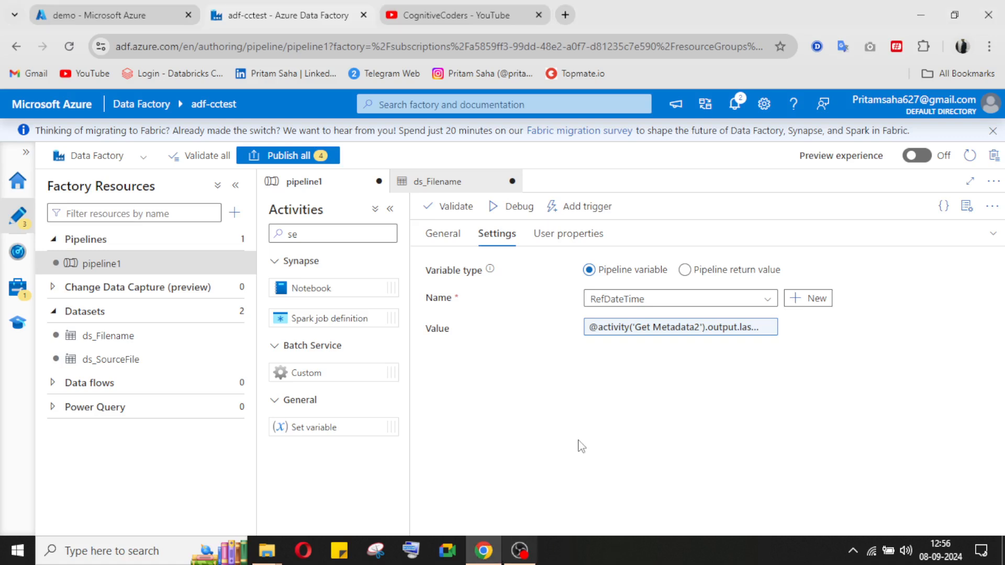
- Add a second Set variable activity to the If Condition's True activities and connect Set variable1 to it on success
click(993, 233)
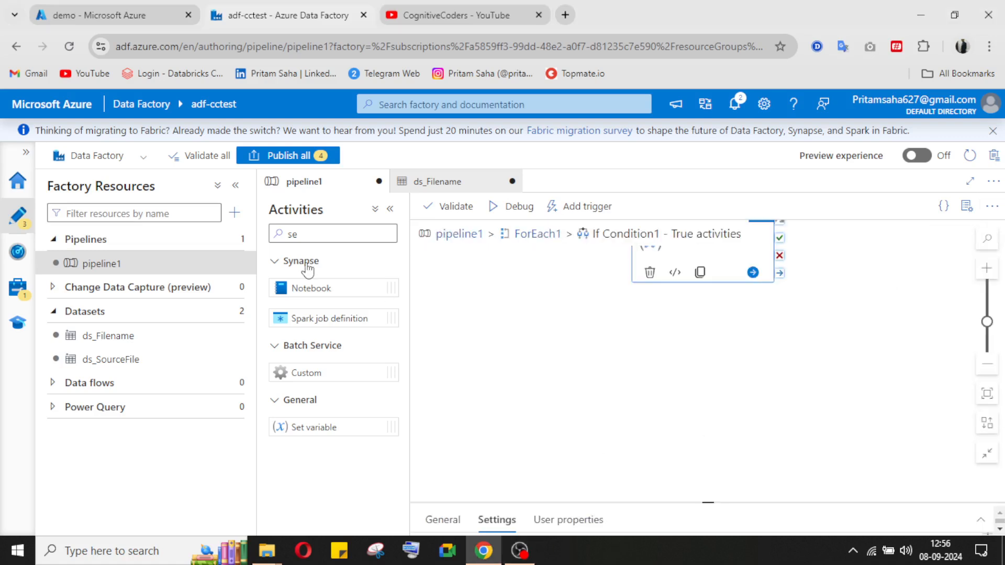
drag(293, 422, 886, 296)
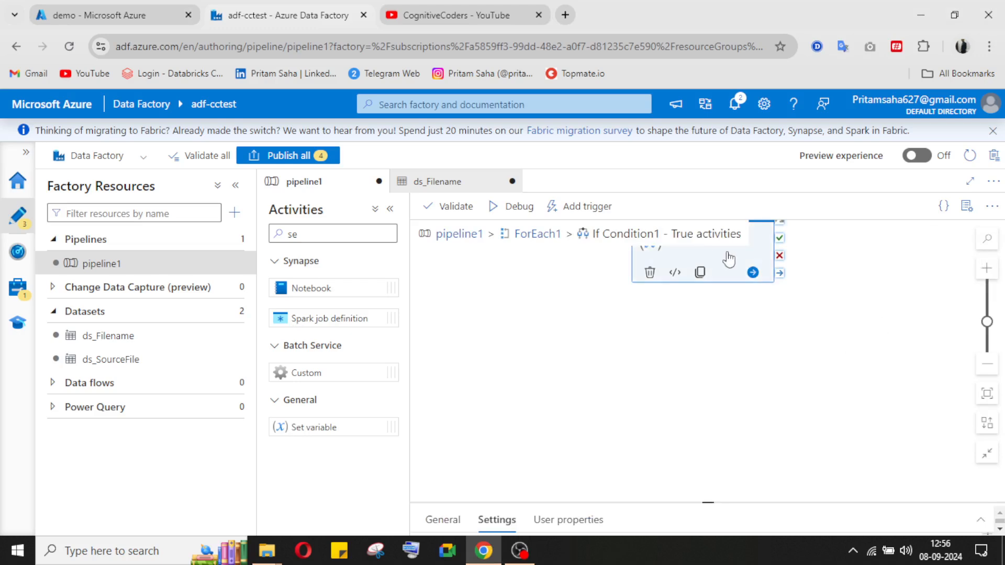
drag(729, 259, 547, 348)
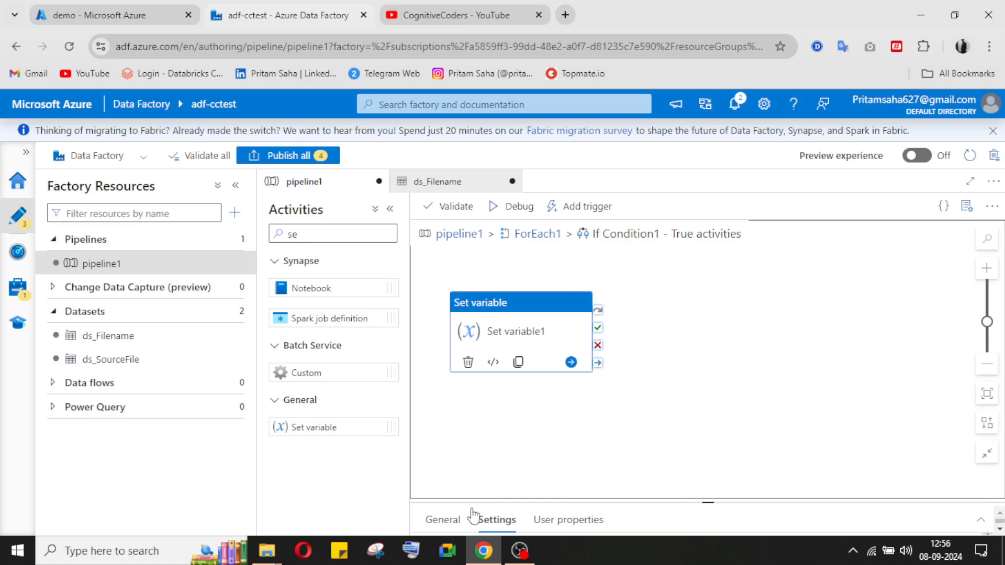
drag(314, 427, 722, 321)
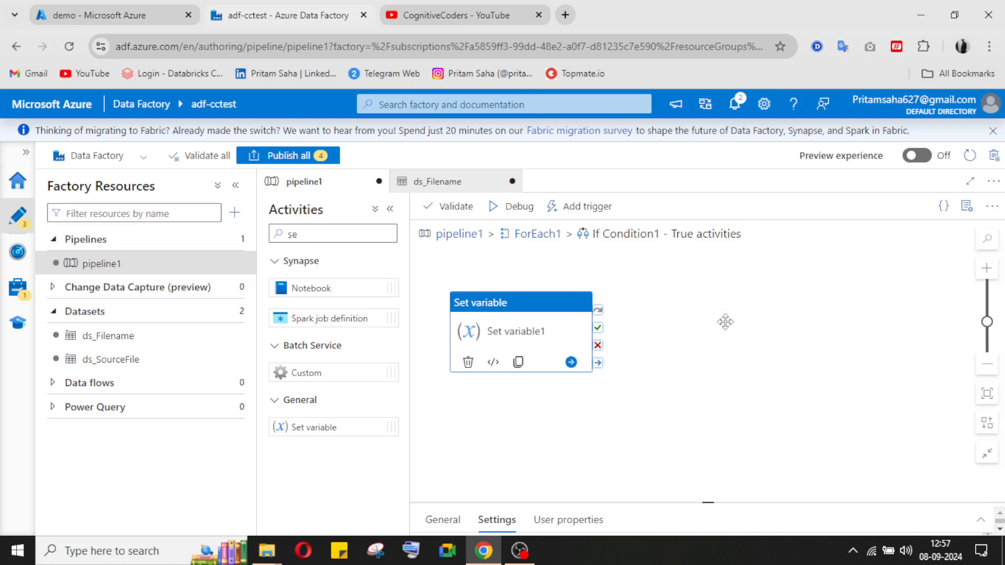
drag(726, 286, 721, 319)
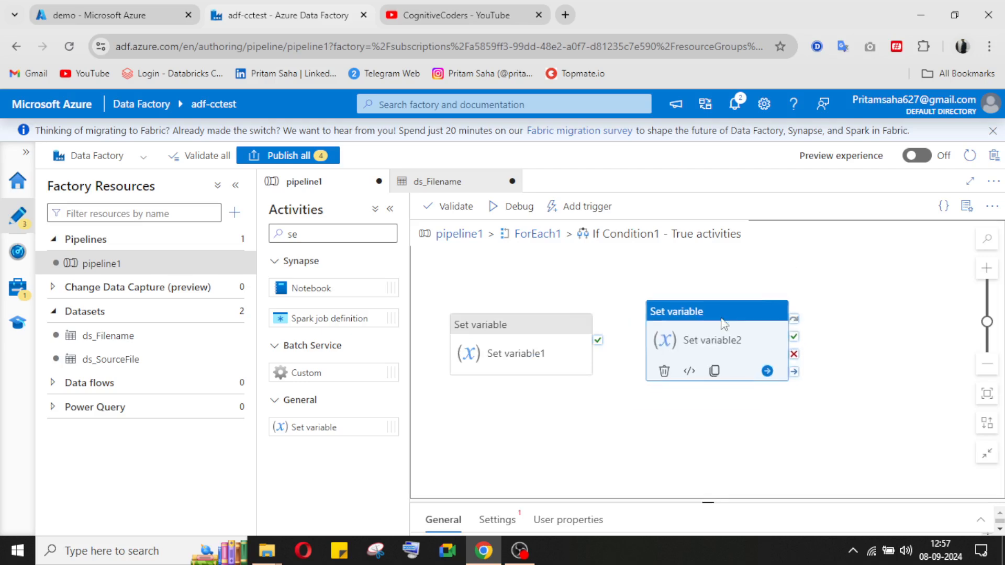
drag(598, 341, 656, 346)
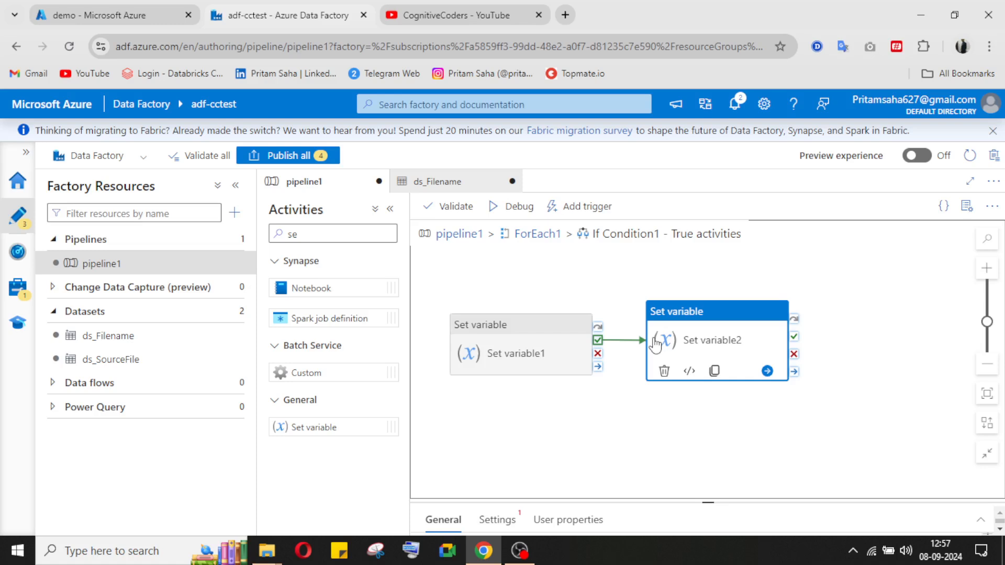
- Choose latestFile as the pipeline variable assigned by Set variable2
click(725, 361)
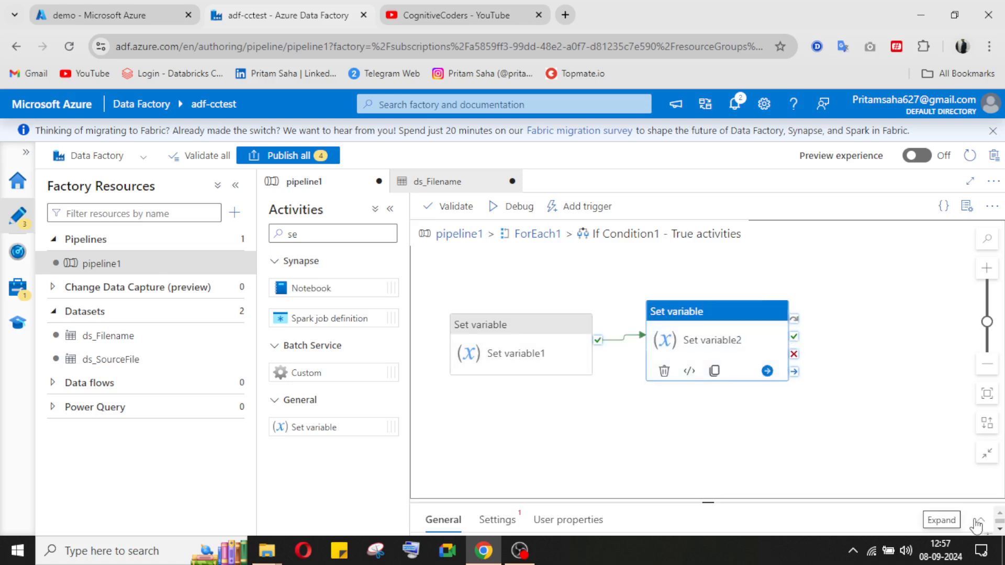
click(978, 522)
click(496, 242)
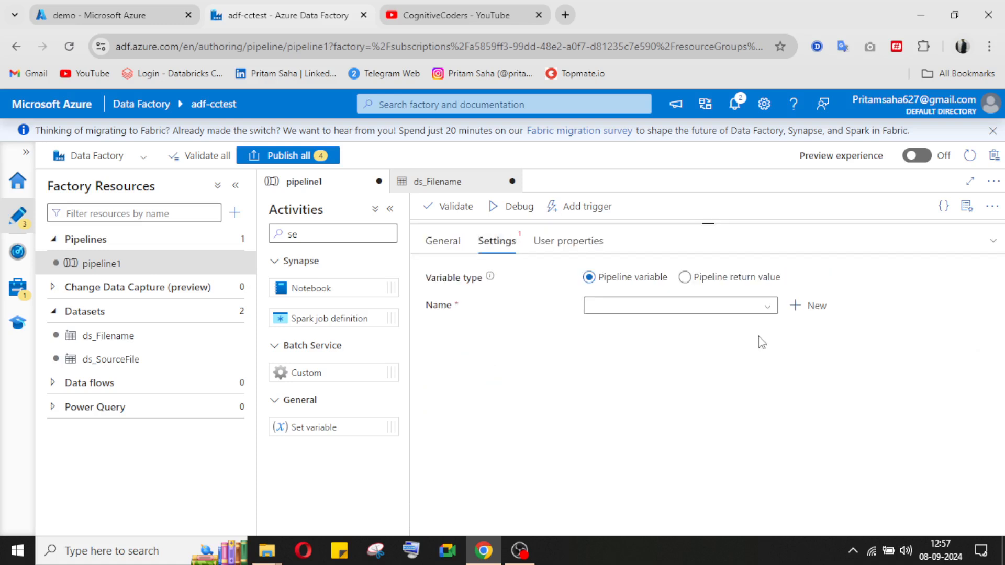
click(716, 310)
click(667, 326)
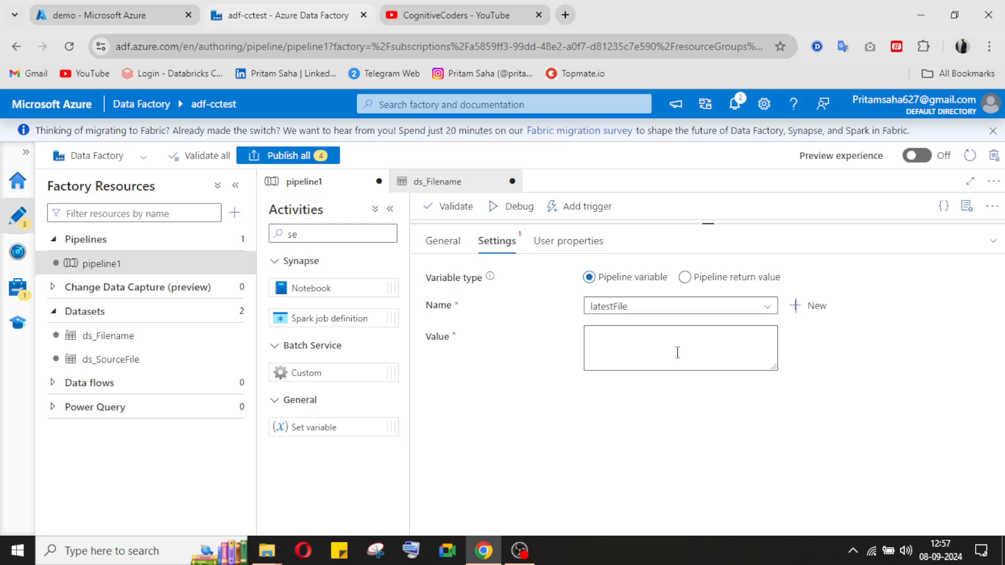
- Set the latestFile variable's value to the dynamic content Get Metadata2 itemName output
click(677, 352)
scroll(673, 434, down, 5)
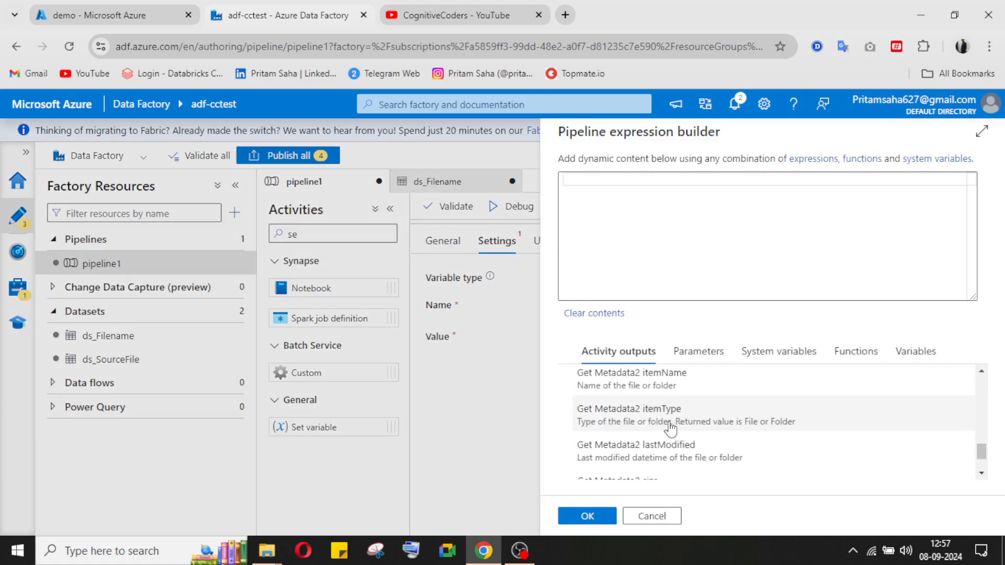
scroll(695, 443, down, 1)
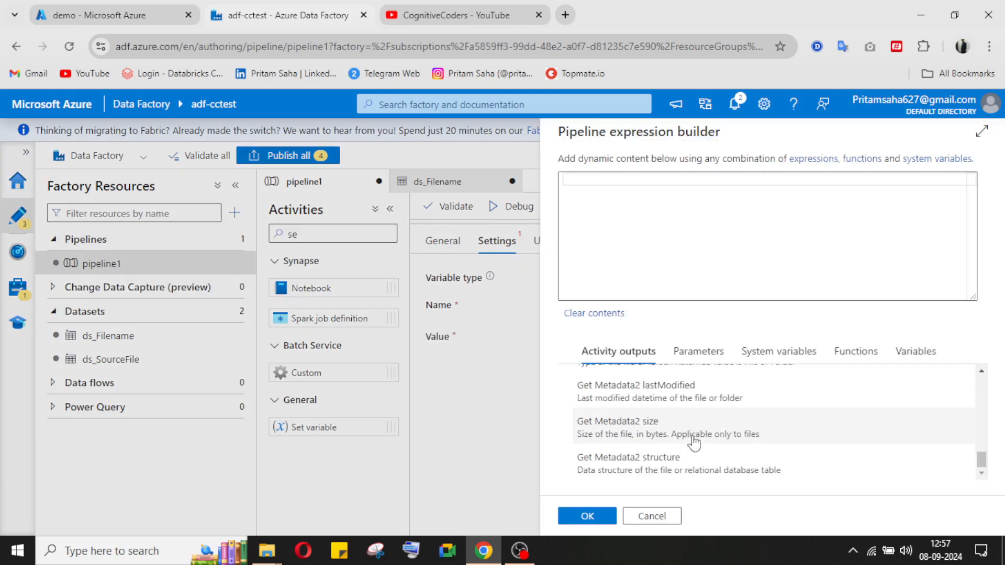
scroll(695, 443, up, 2)
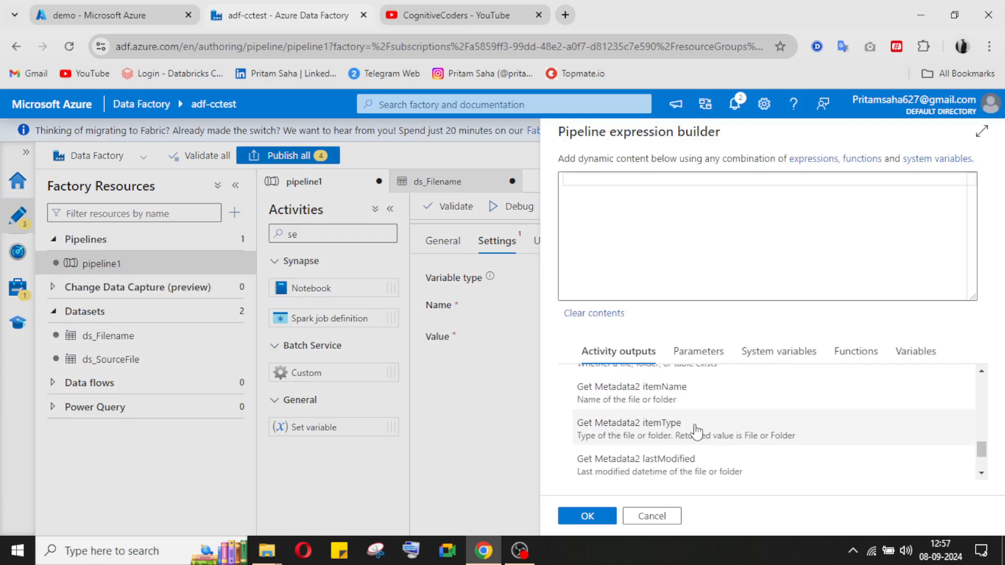
scroll(697, 432, up, 1)
click(653, 467)
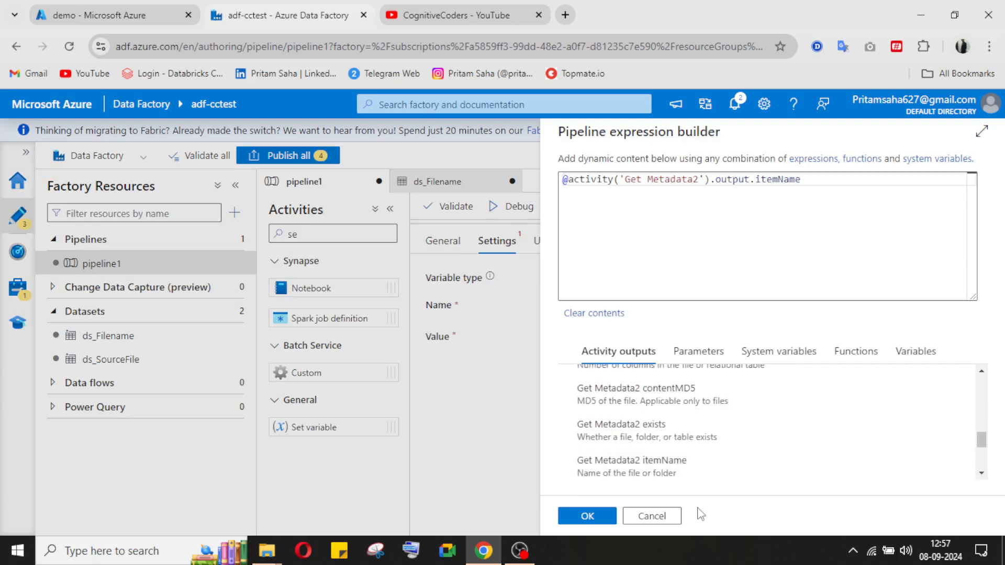
click(597, 517)
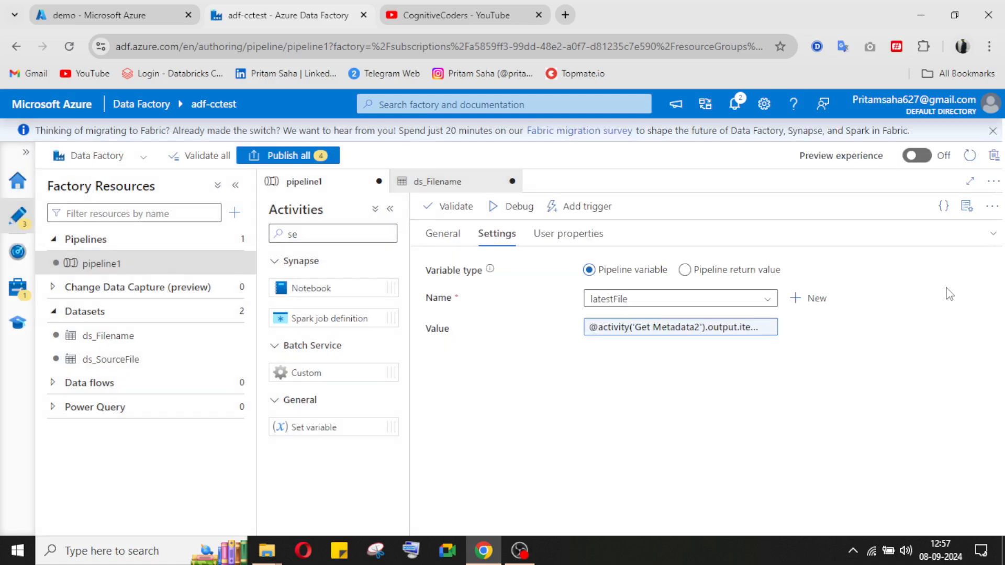
click(992, 234)
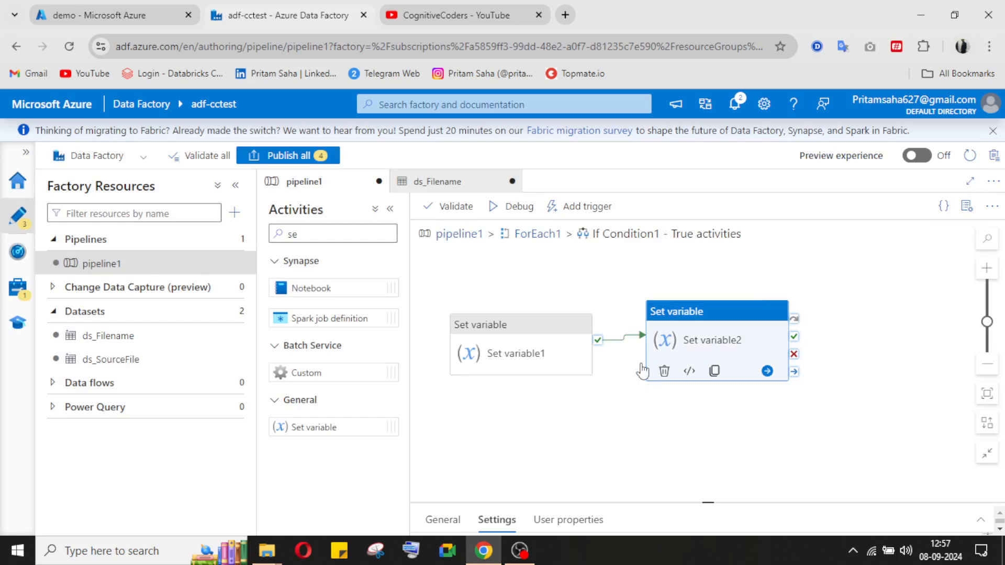
- Review the source files' modified dates in the demo container and the settings of both Set variable activities
click(981, 520)
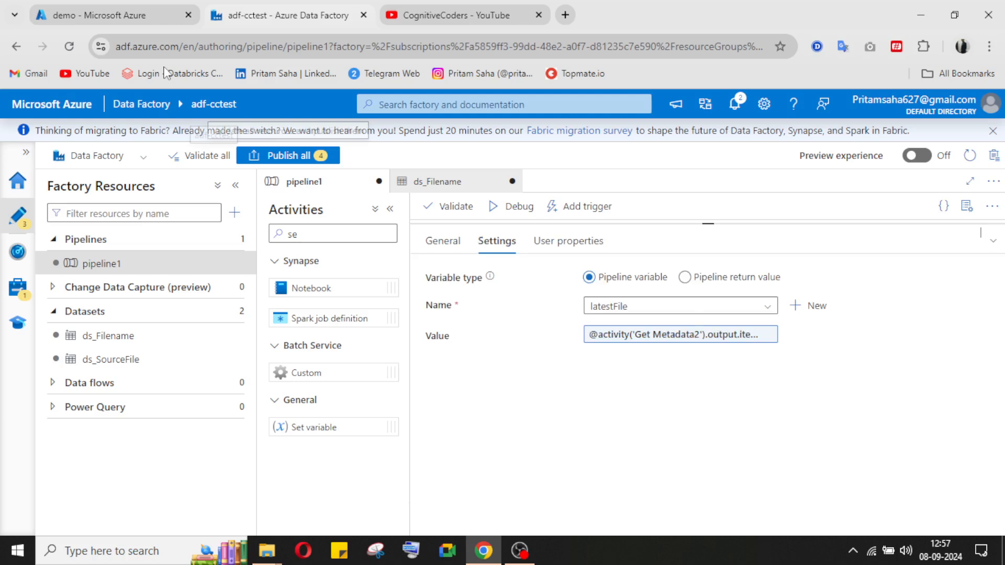
click(141, 15)
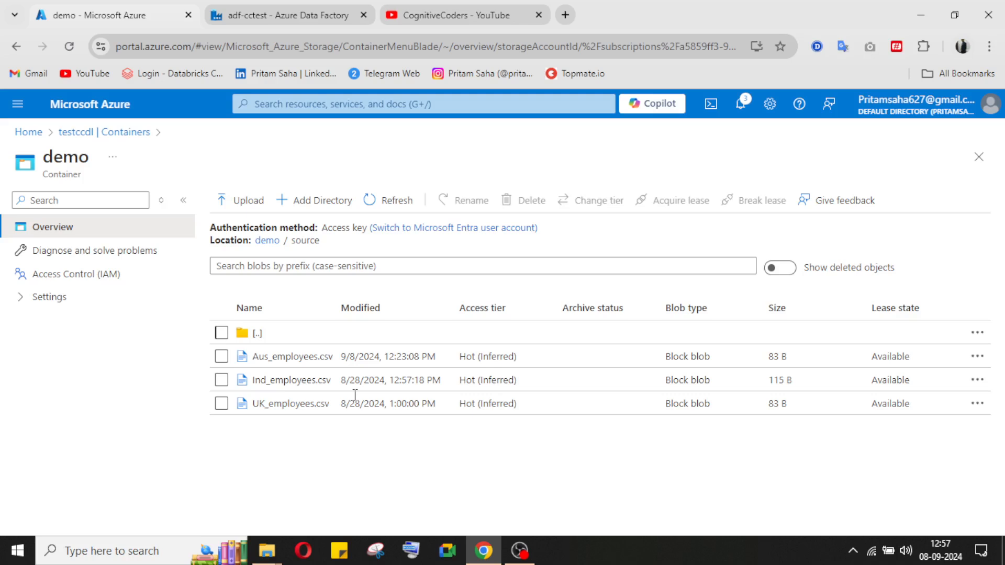
key(ctrl+Tab)
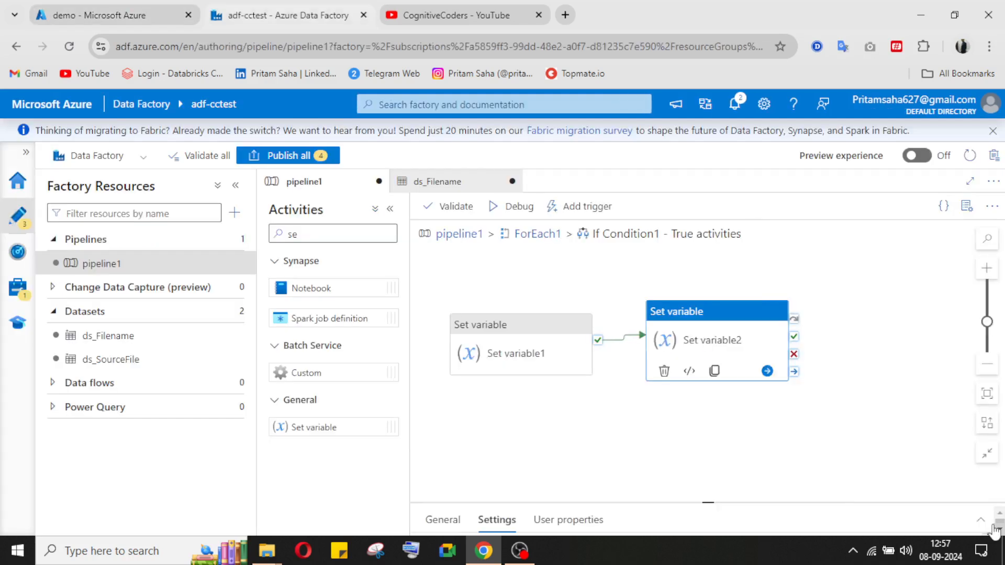
drag(994, 530, 991, 245)
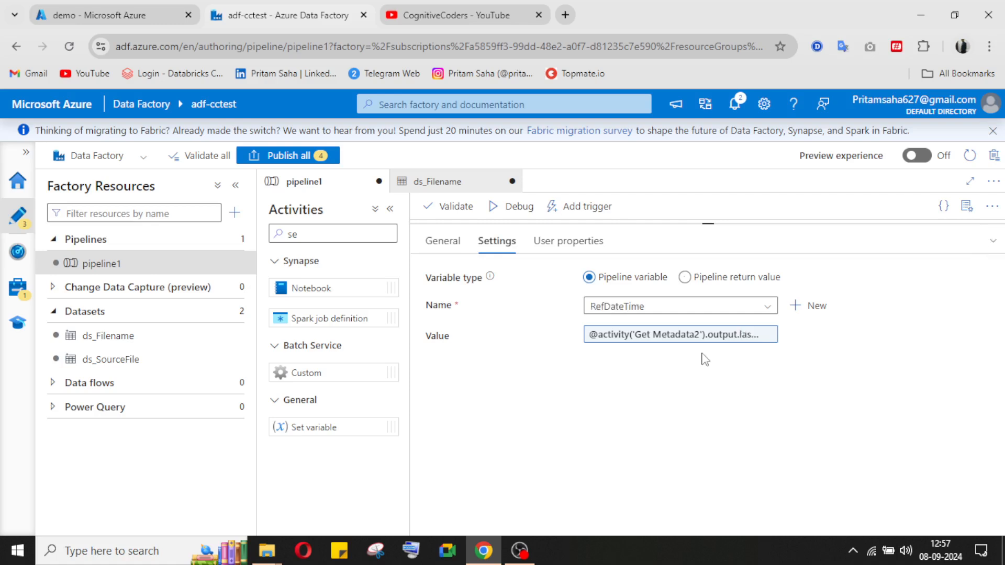
click(989, 245)
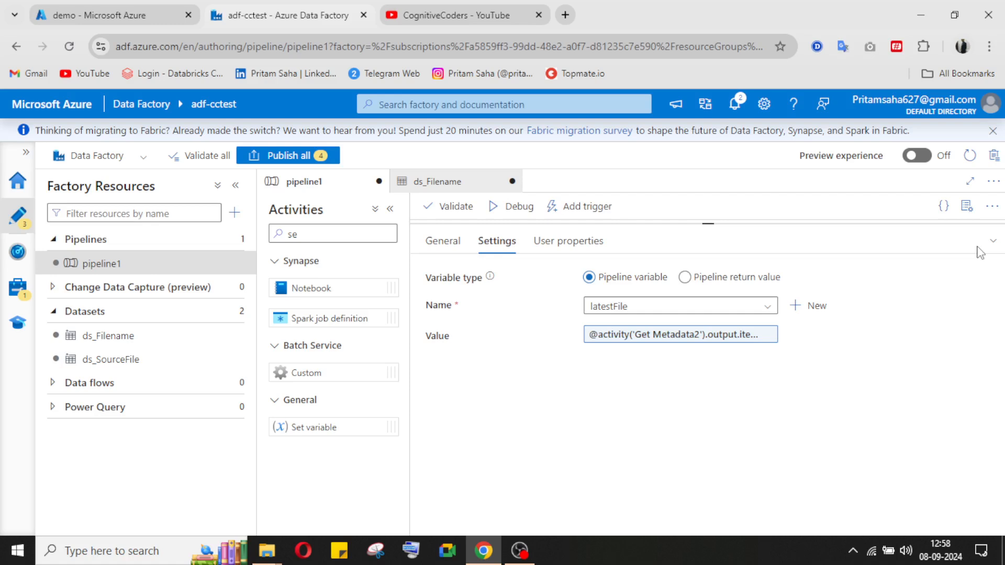
click(992, 242)
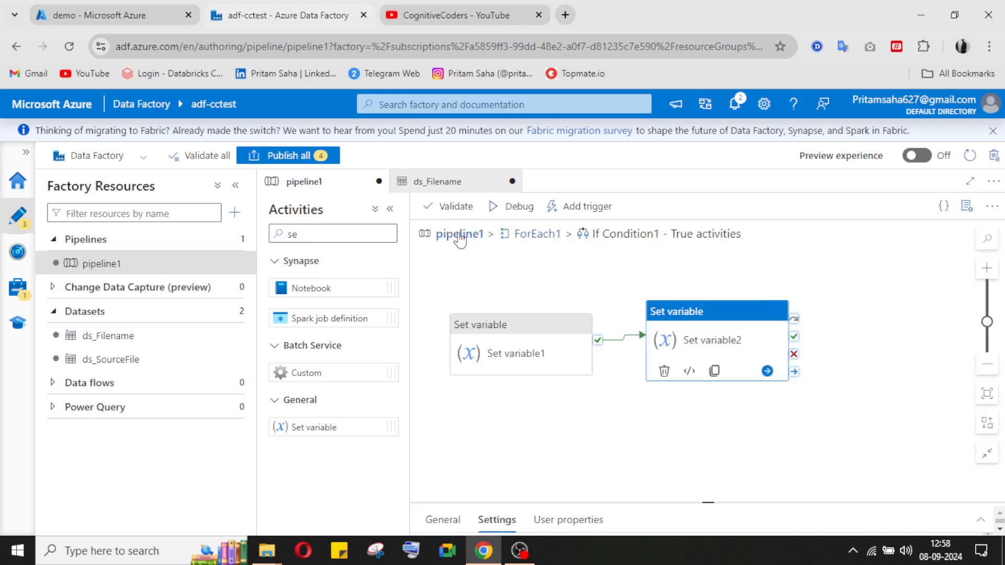
- Return to the top level of pipeline1 and add a Copy data activity that runs after ForEach1 succeeds
click(460, 235)
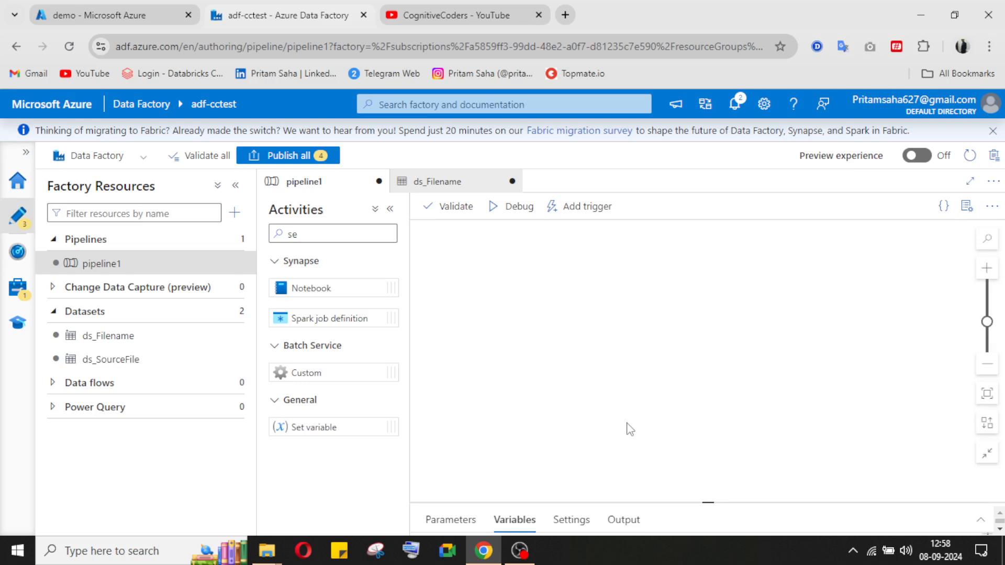
double_click(330, 234)
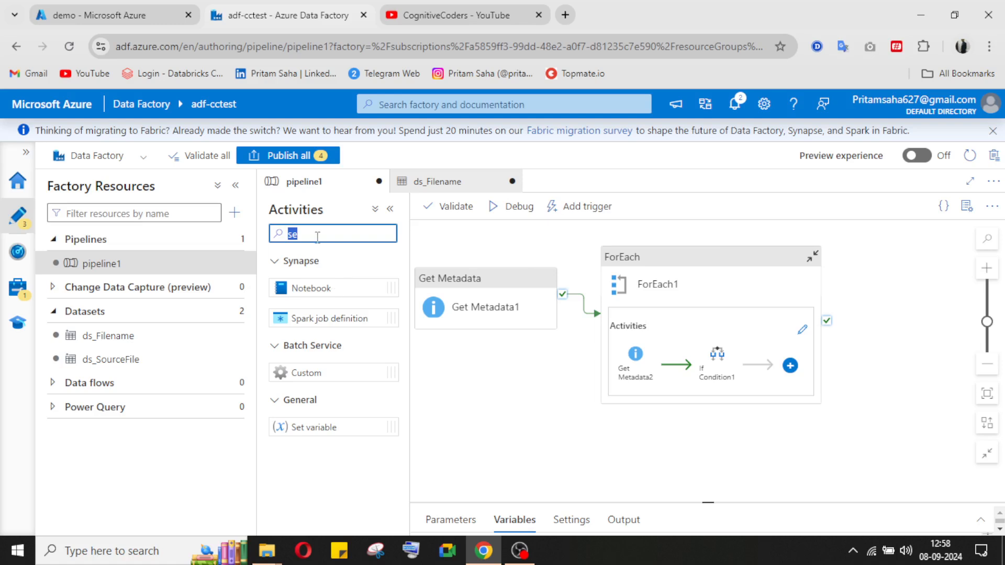
text(cop)
drag(311, 289, 913, 318)
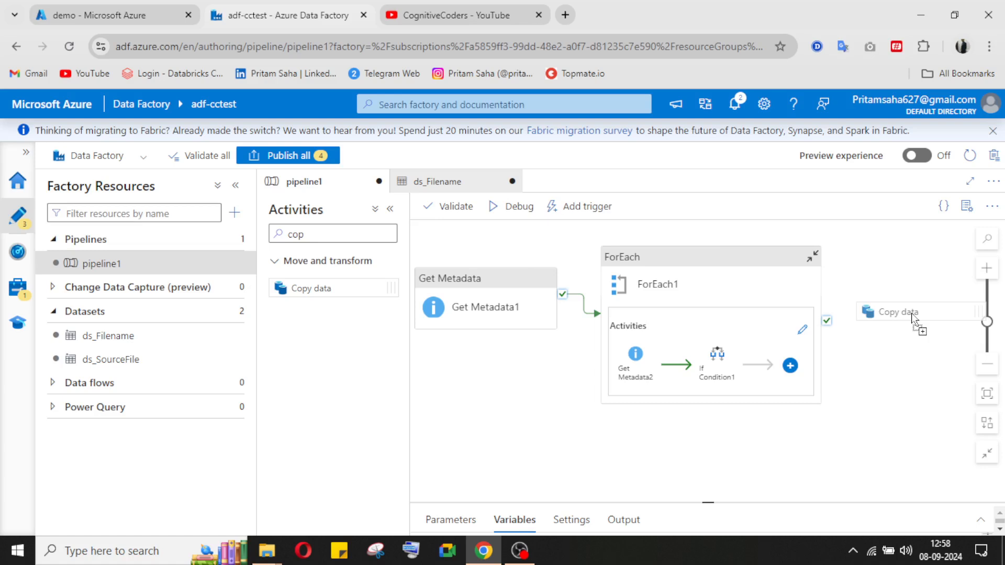
drag(914, 318, 914, 318)
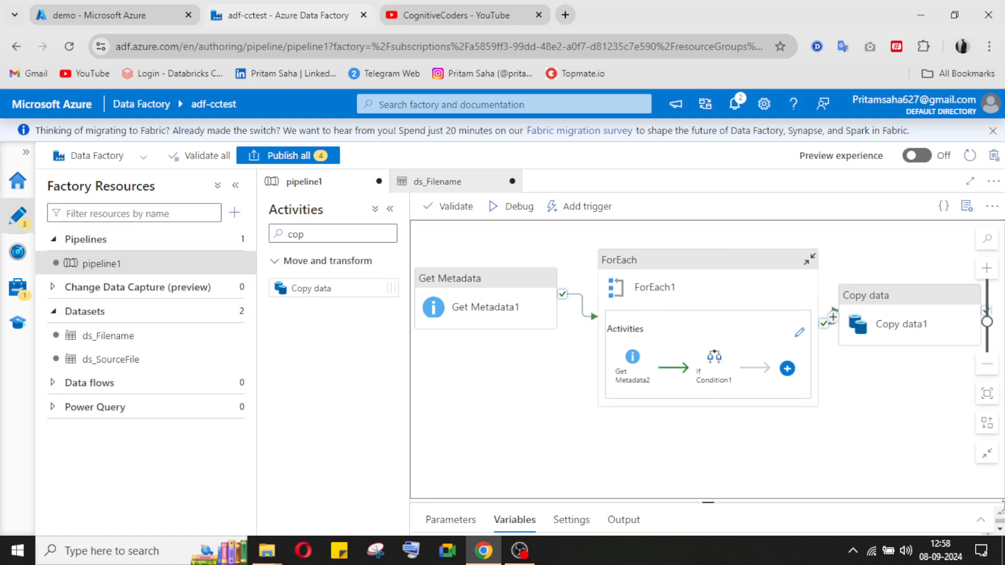
click(981, 520)
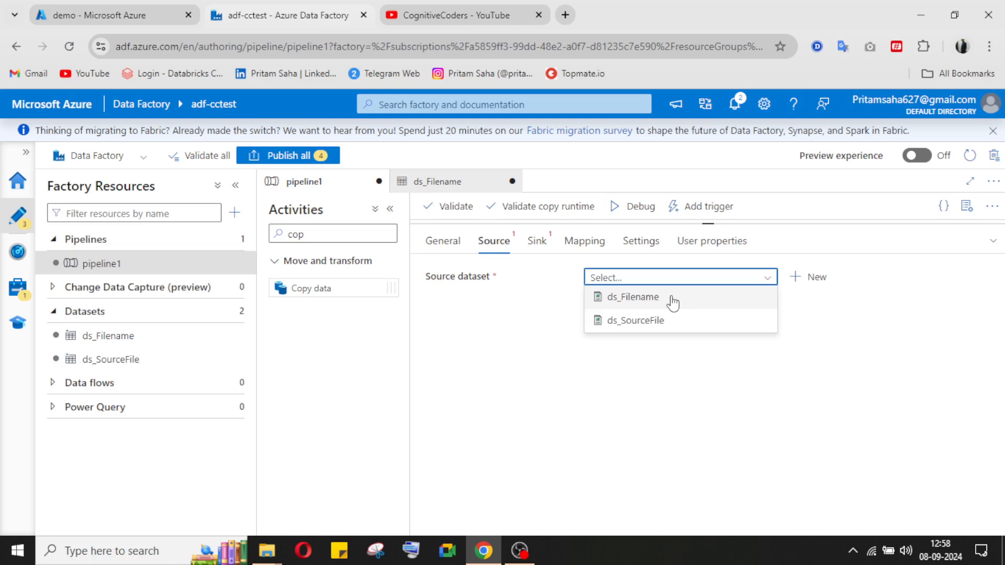
click(633, 296)
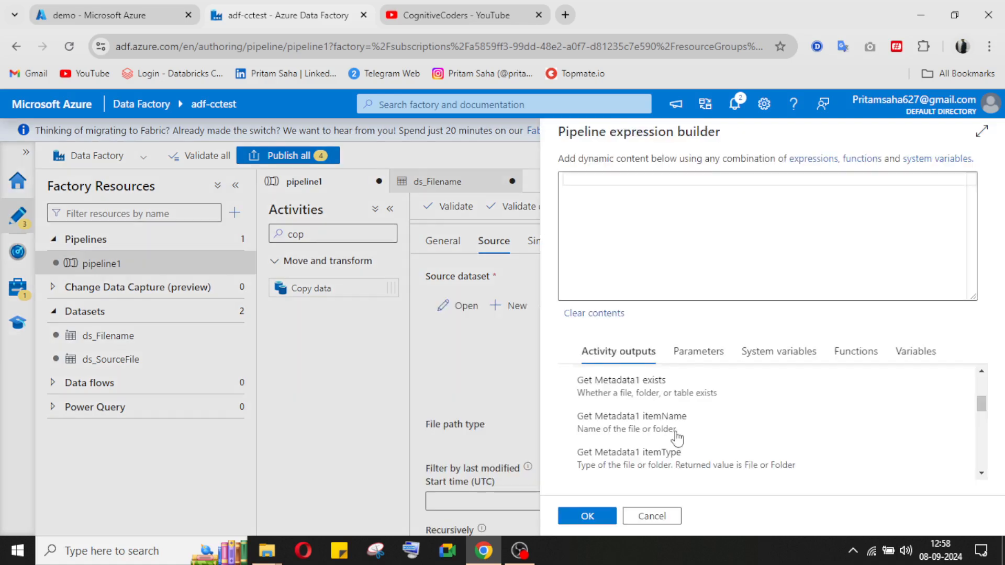
scroll(677, 438, down, 2)
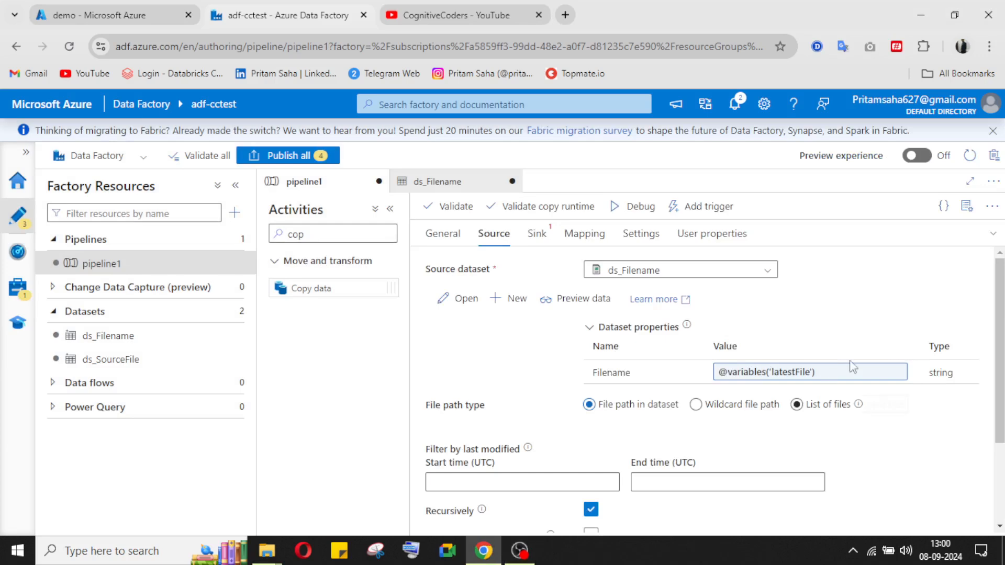
click(728, 373)
- Start a new sink dataset for the Copy data activity using Azure Data Lake Storage Gen2 and the DelimitedText format
click(537, 233)
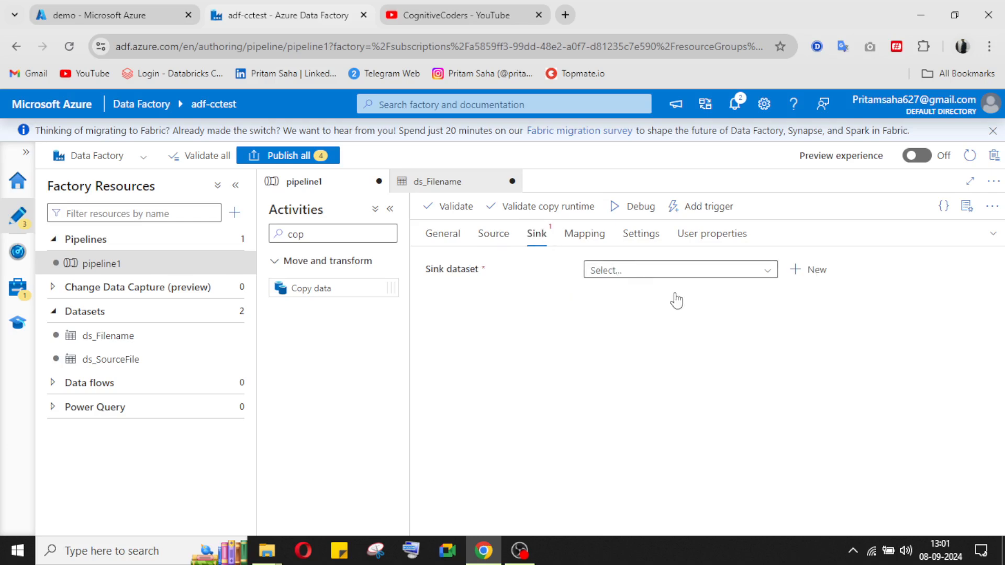
click(678, 270)
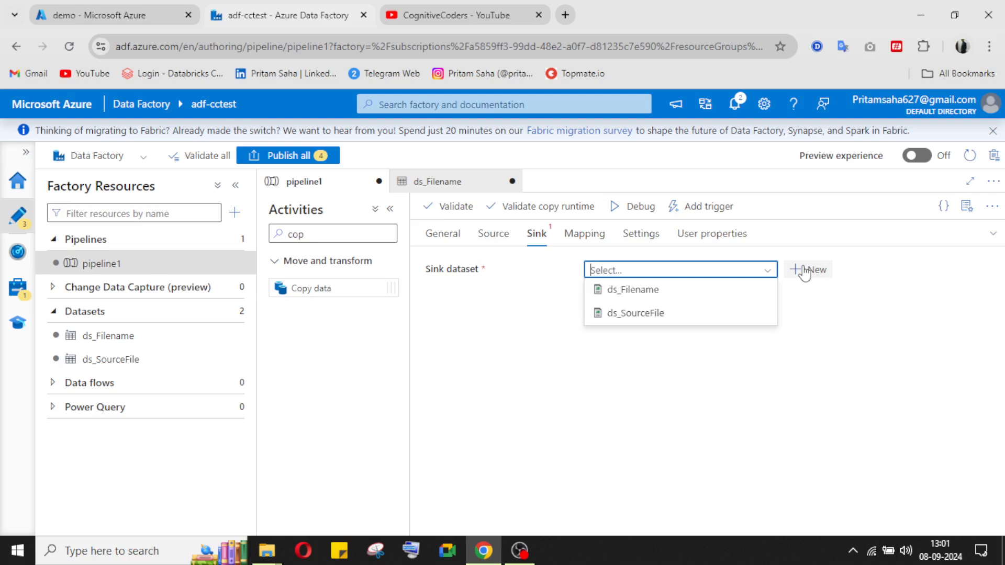
click(806, 270)
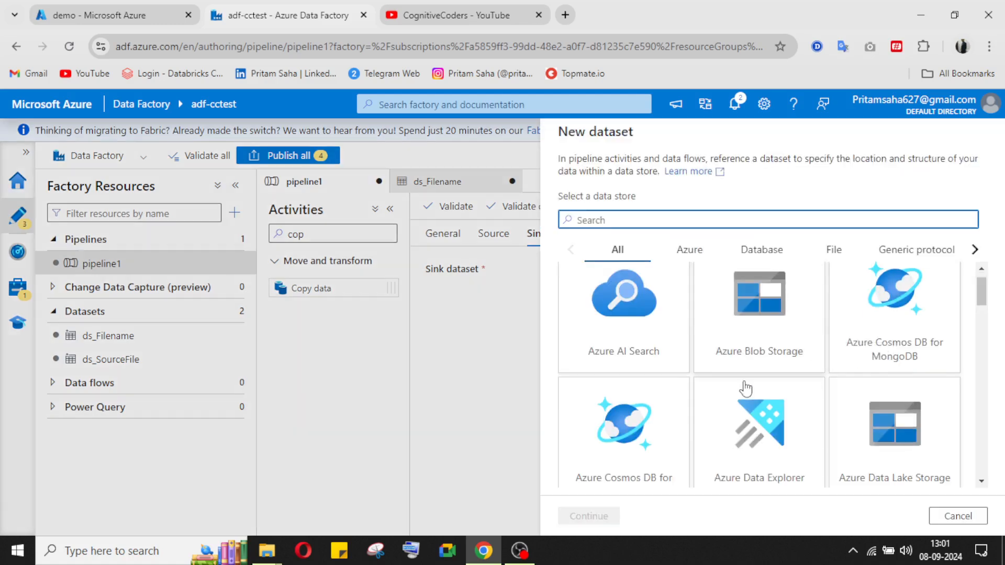
scroll(891, 361, down, 2)
click(891, 360)
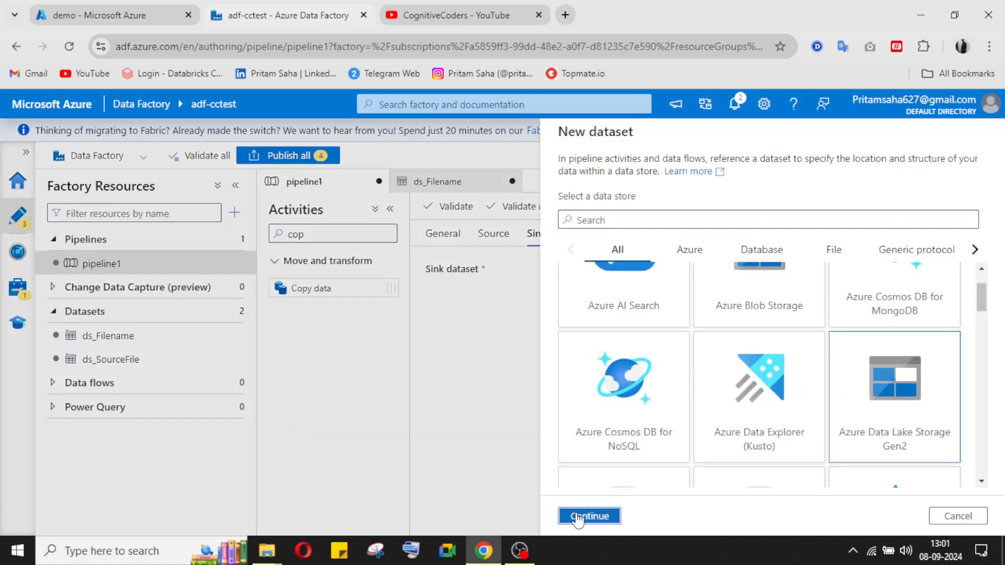
click(580, 515)
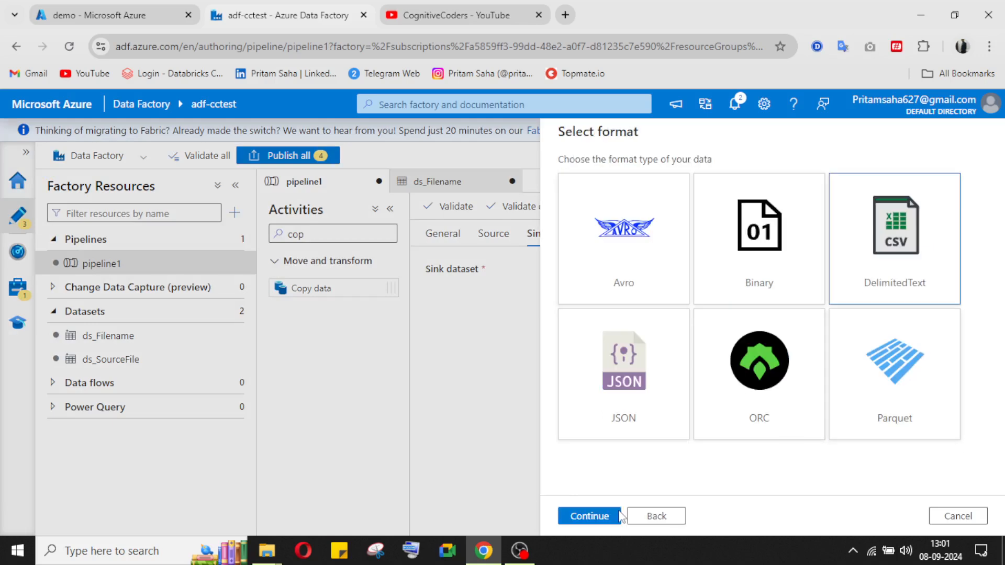
click(590, 516)
- Name the new sink dataset ds_sinkFolder and select AzureDataLakeStorage1 as its linked service
click(632, 177)
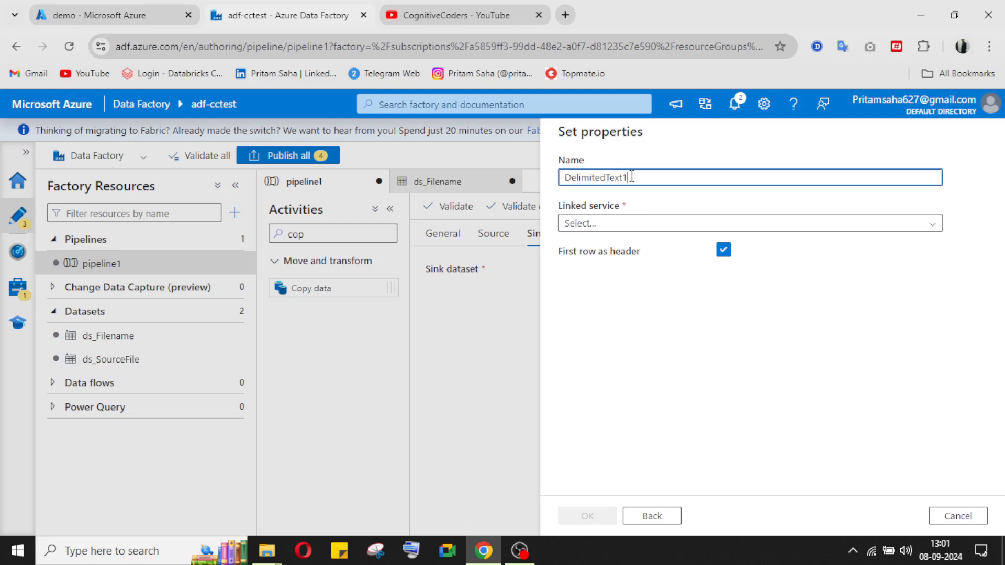
key(ctrl+a)
text(ds_sin)
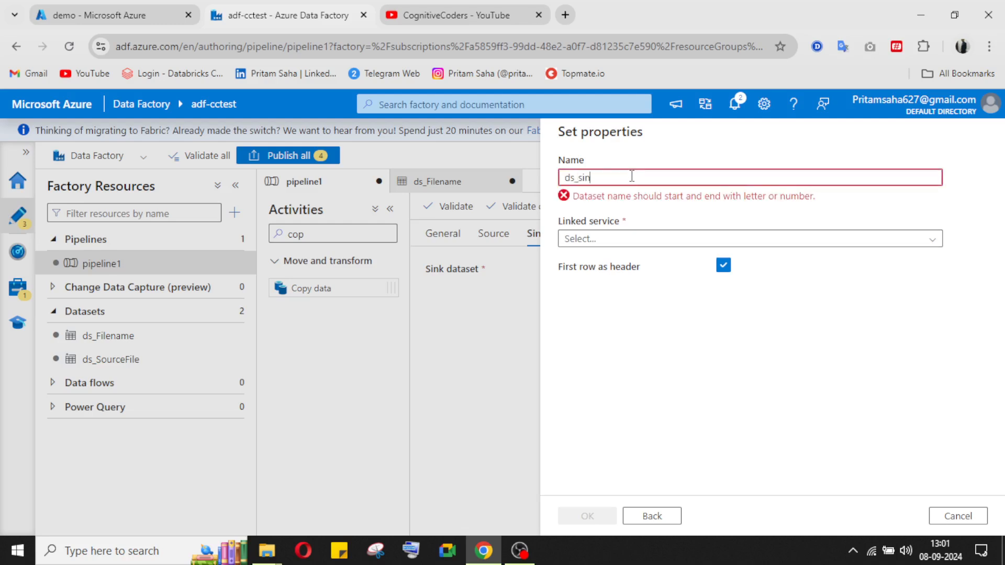
text(kFolder)
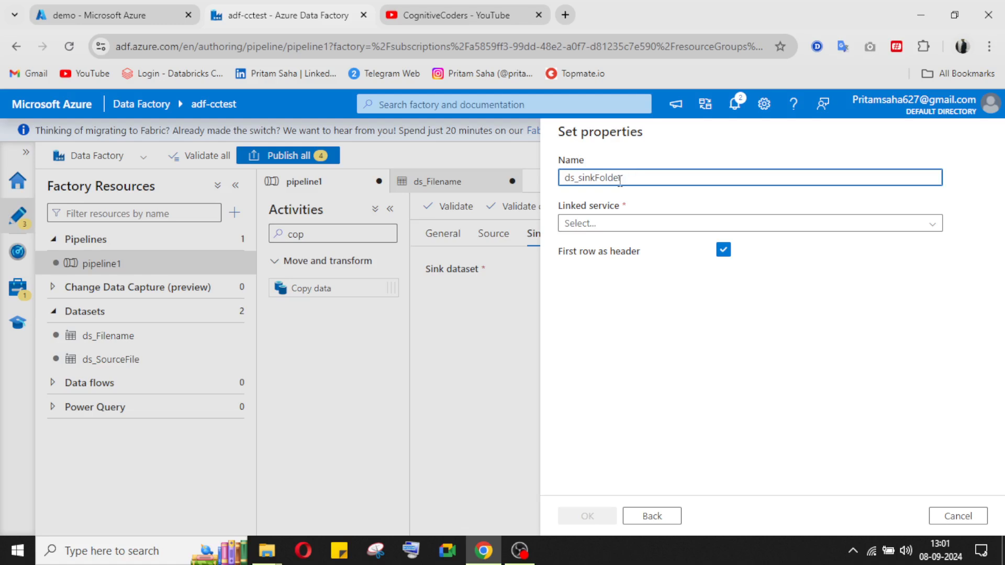
click(564, 223)
click(604, 295)
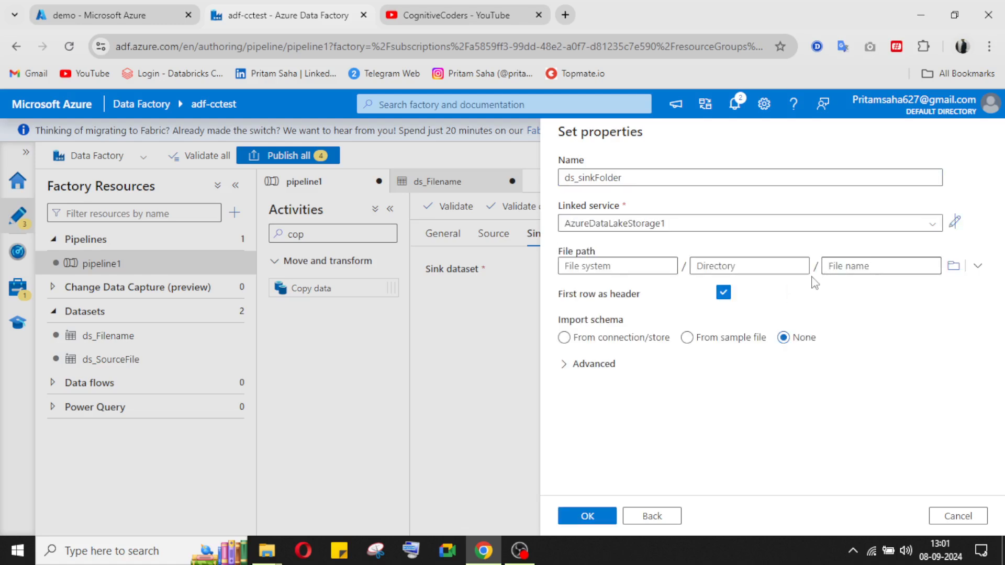
- Point the sink dataset's file path to the demo/sink folder, import no schema, and create the dataset
click(527, 550)
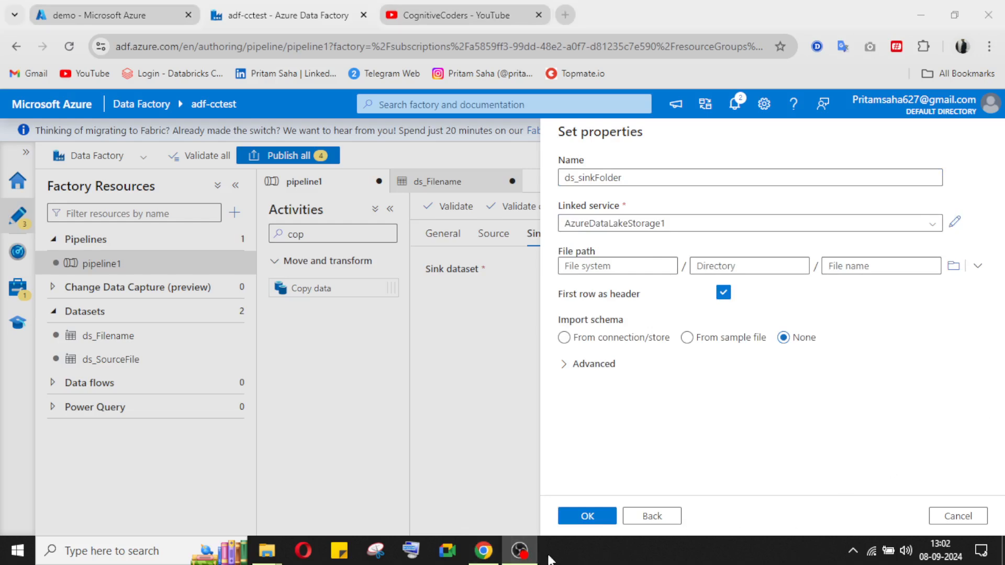
click(534, 558)
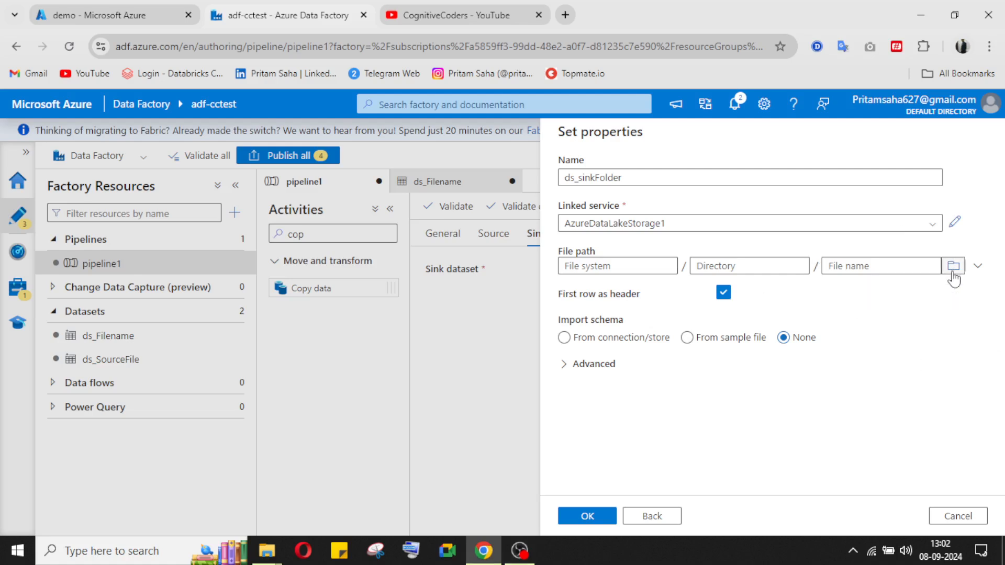
click(954, 267)
double_click(588, 212)
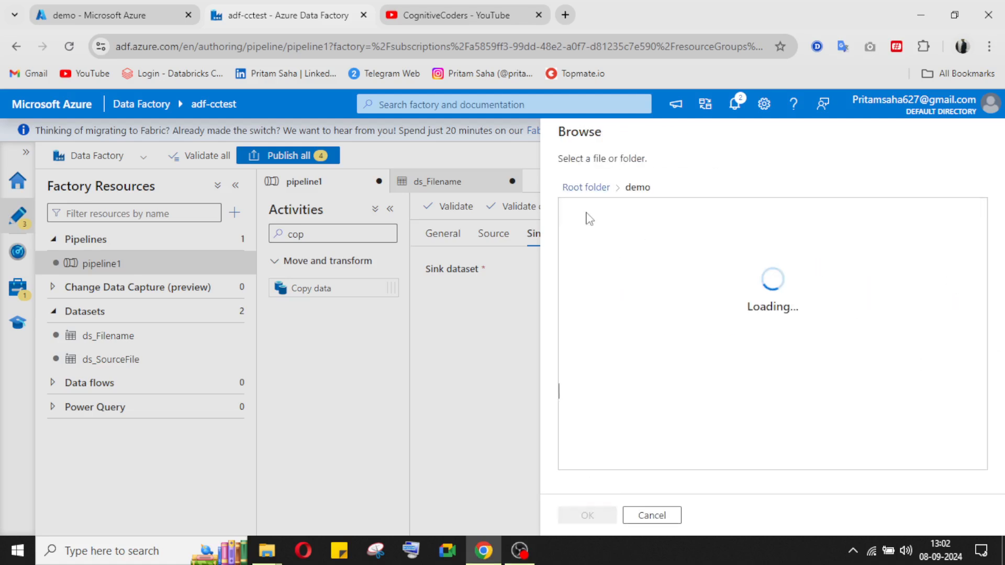
double_click(594, 213)
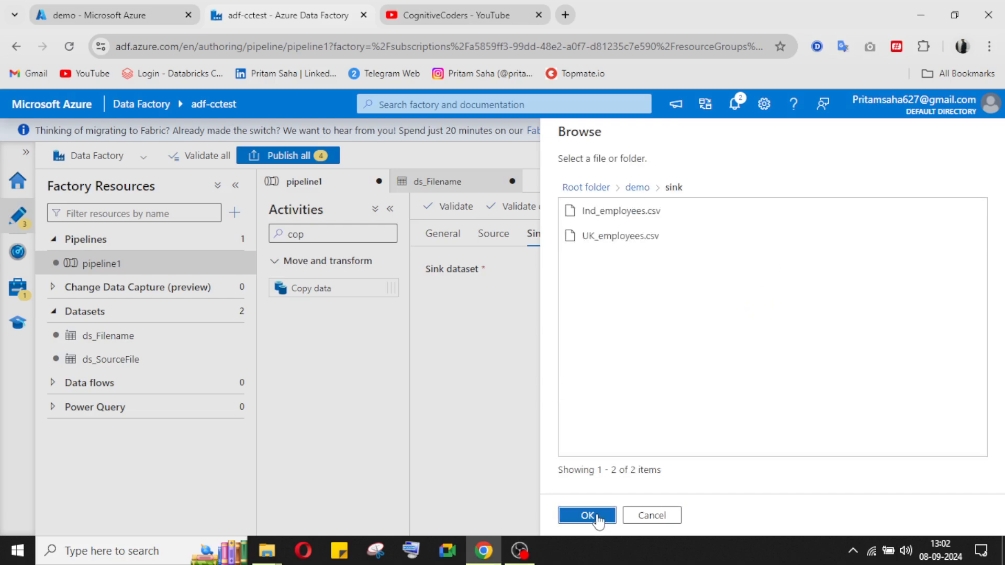
click(588, 516)
click(784, 338)
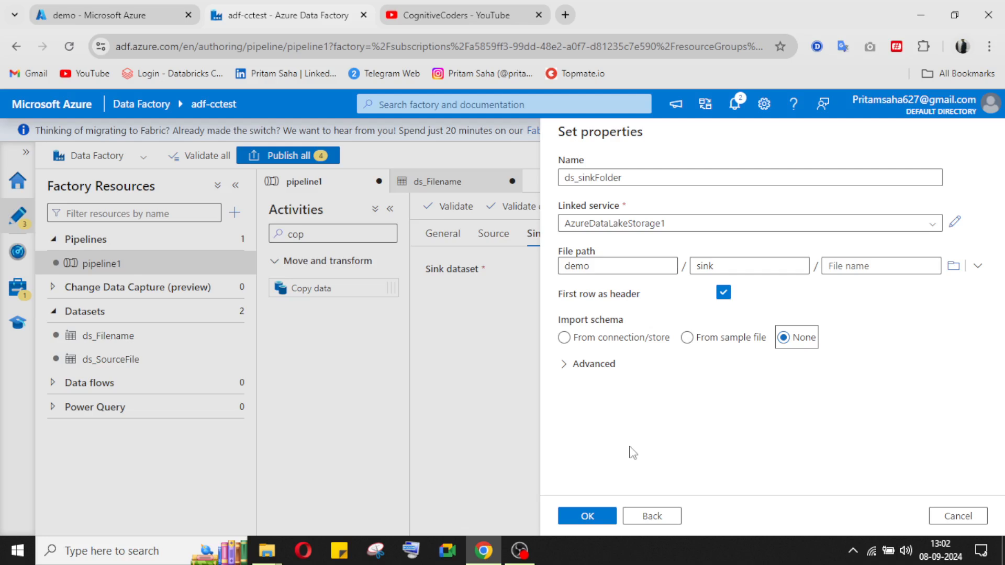
click(858, 266)
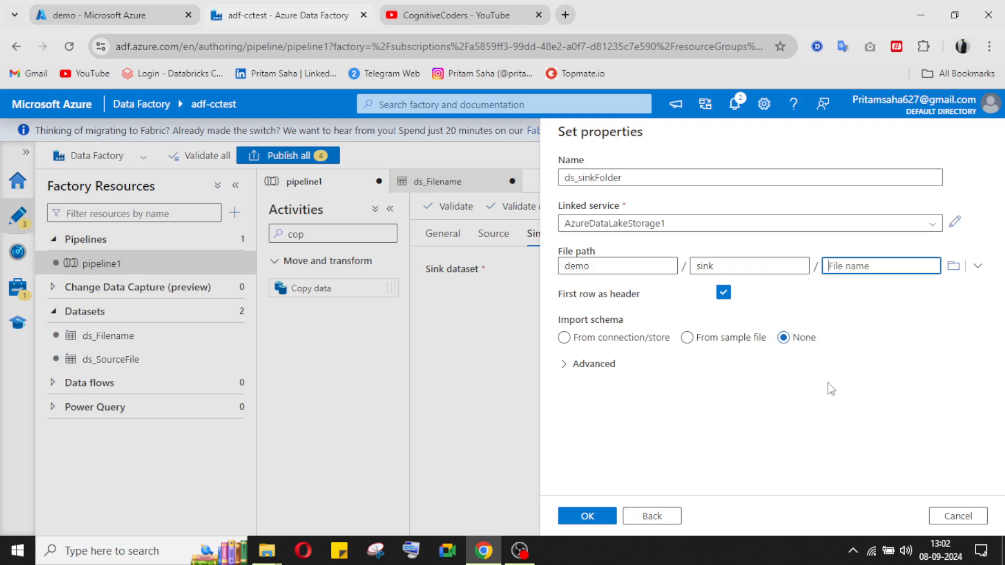
click(828, 383)
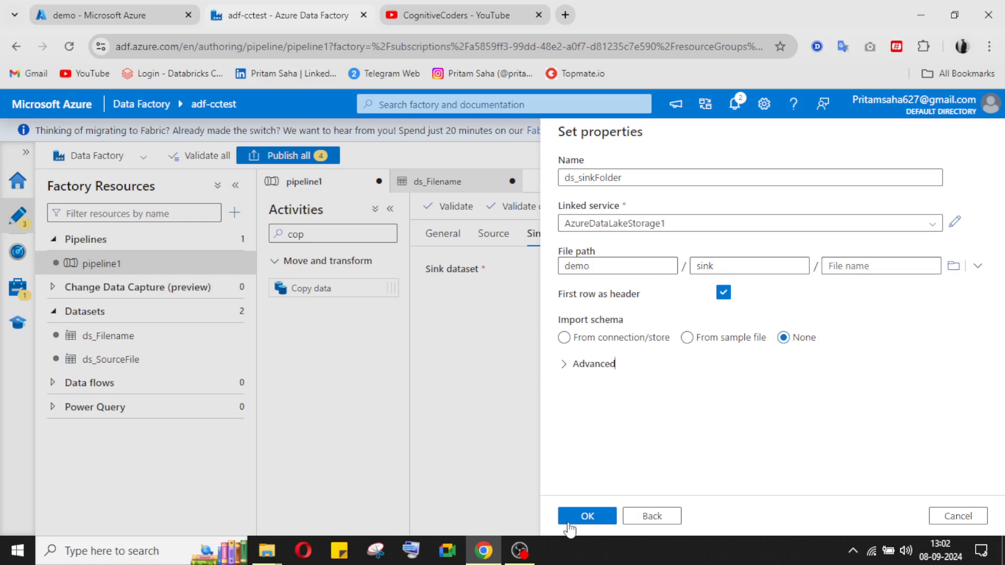
click(570, 524)
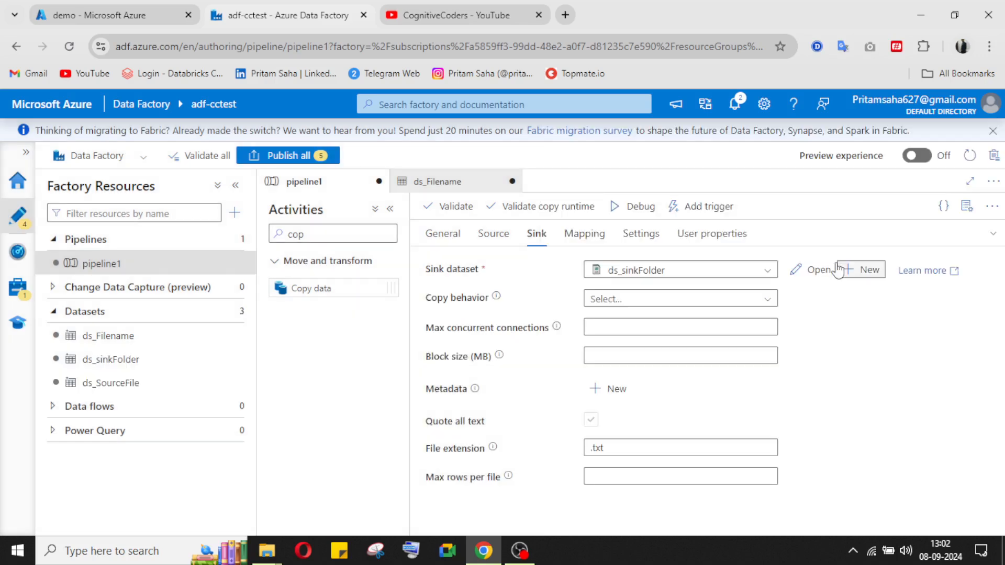
- Open the ds_sinkFolder dataset and add a String parameter named latestFile without a default value
click(818, 269)
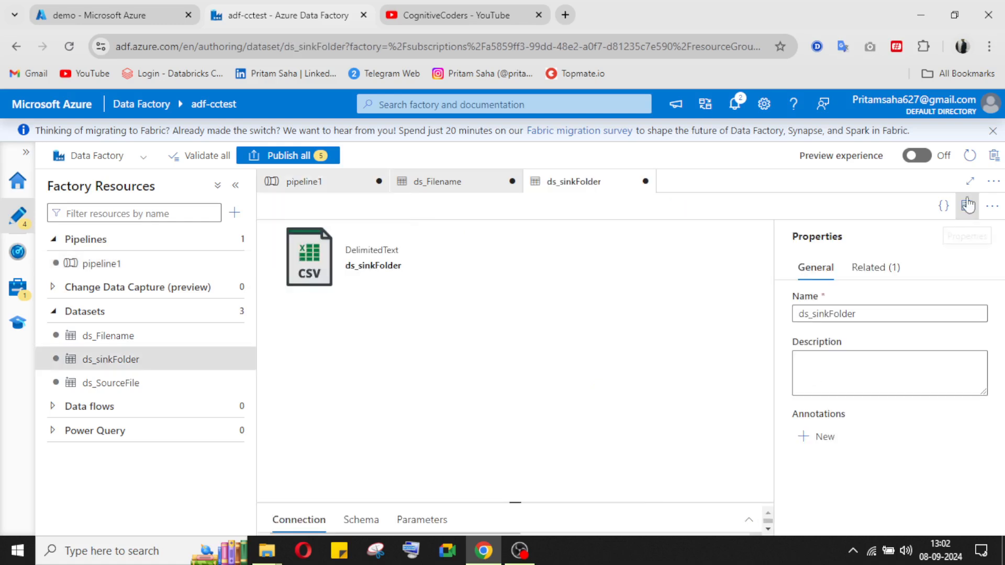
click(968, 205)
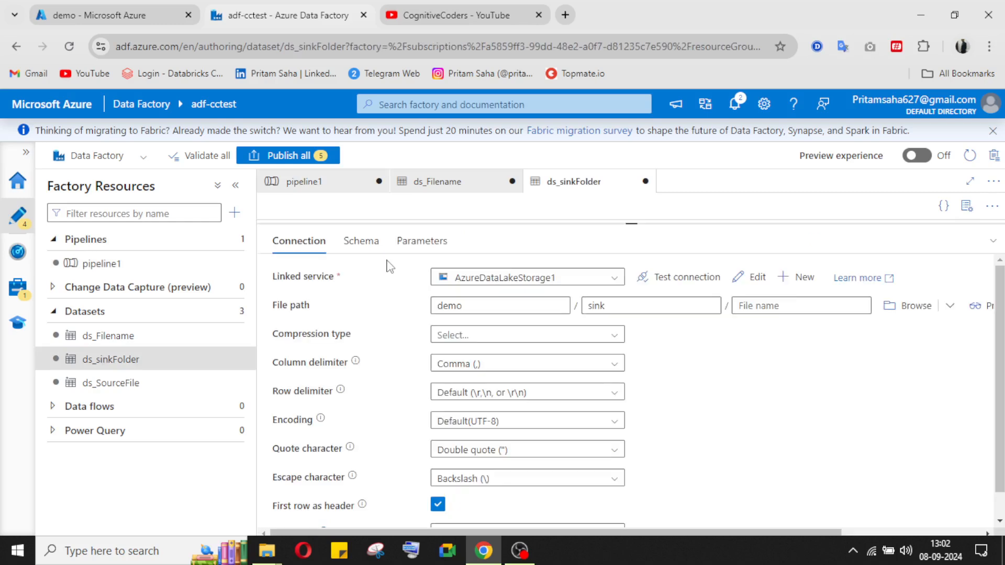
click(432, 243)
click(295, 283)
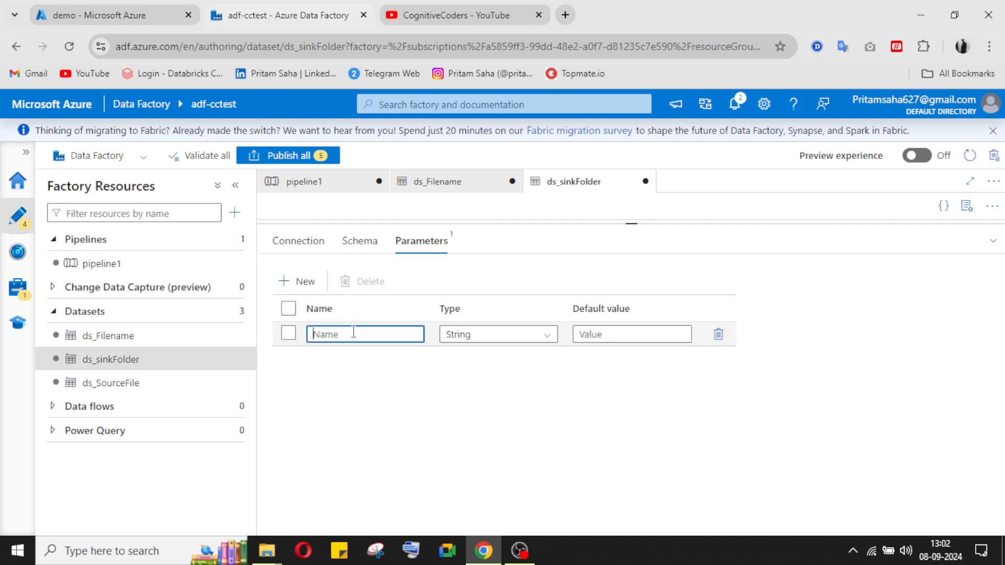
text(latestFile)
click(617, 334)
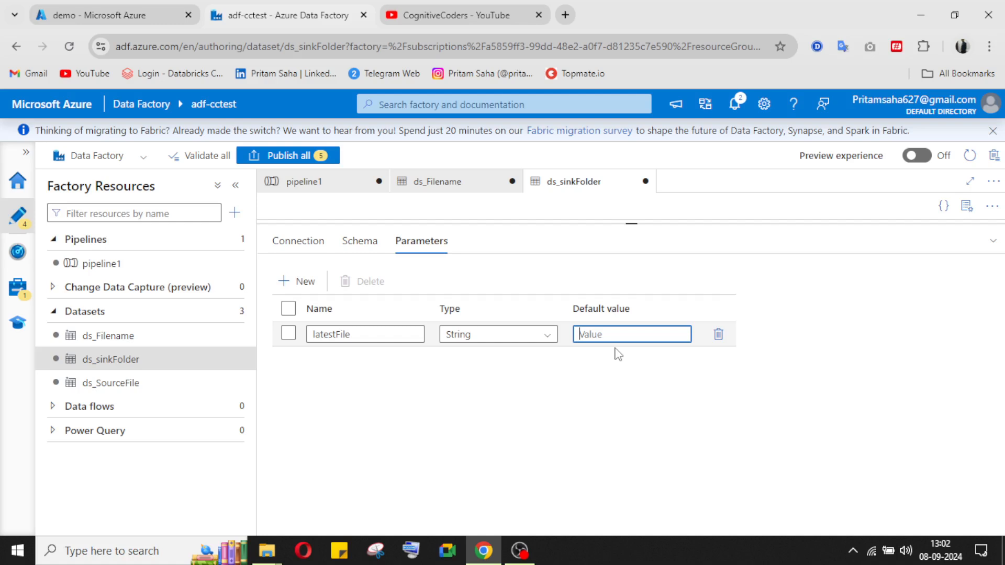
click(703, 371)
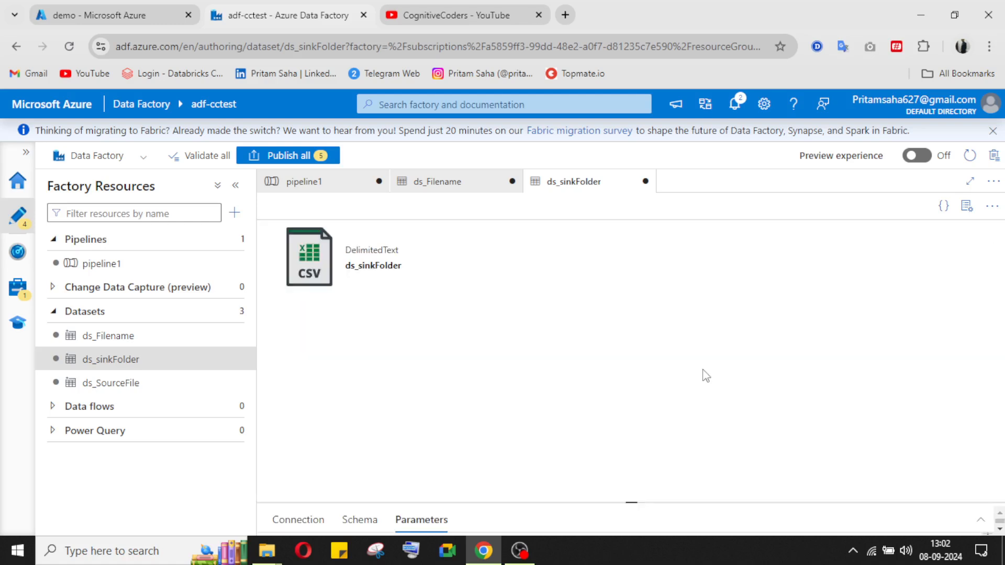
click(312, 262)
click(633, 334)
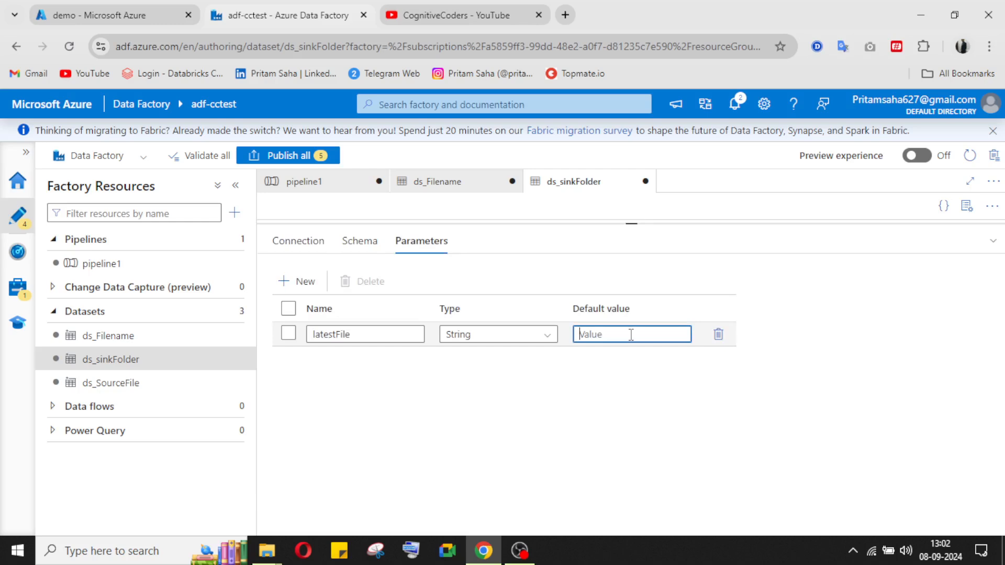
click(299, 242)
click(790, 309)
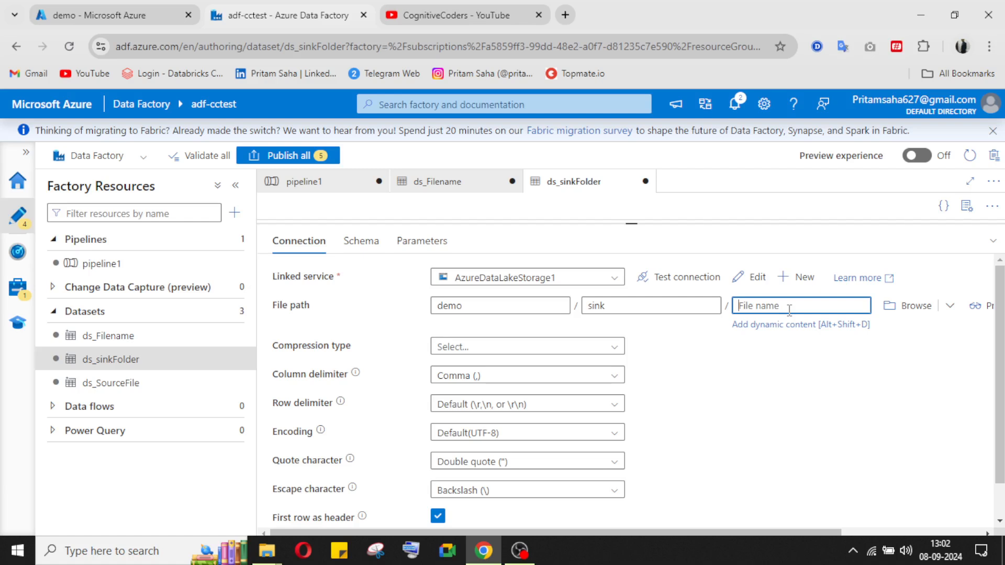
click(801, 325)
click(595, 419)
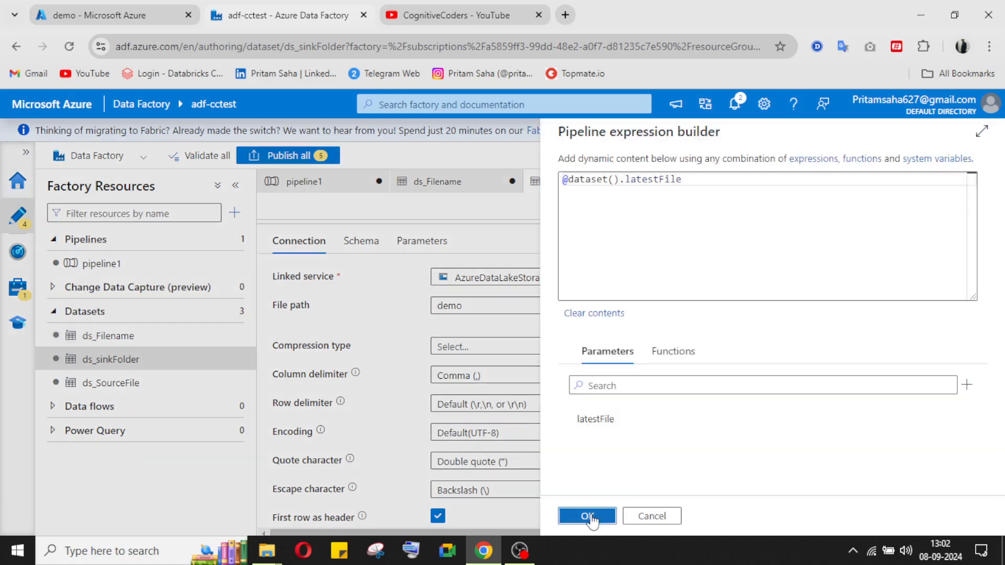
click(589, 516)
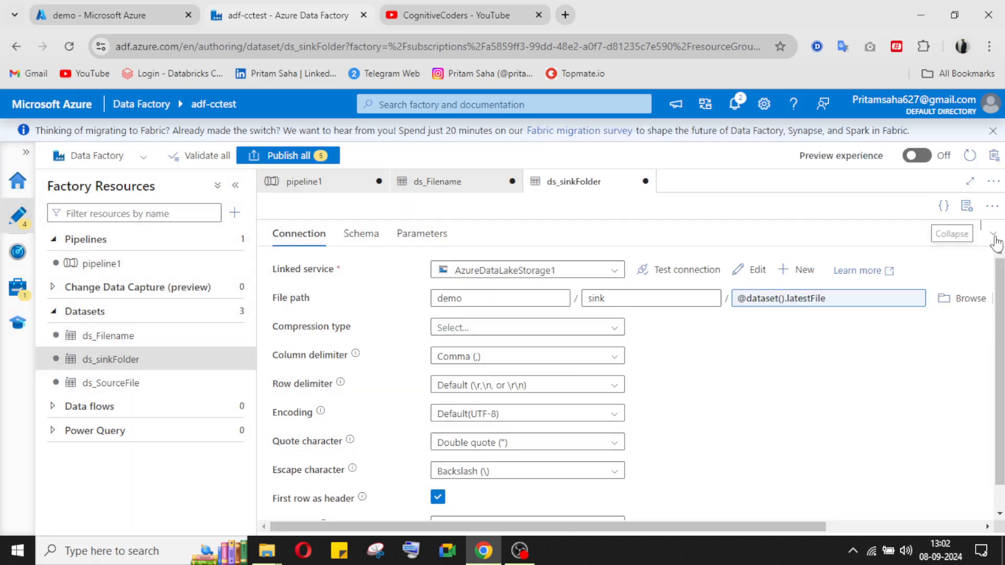
click(994, 237)
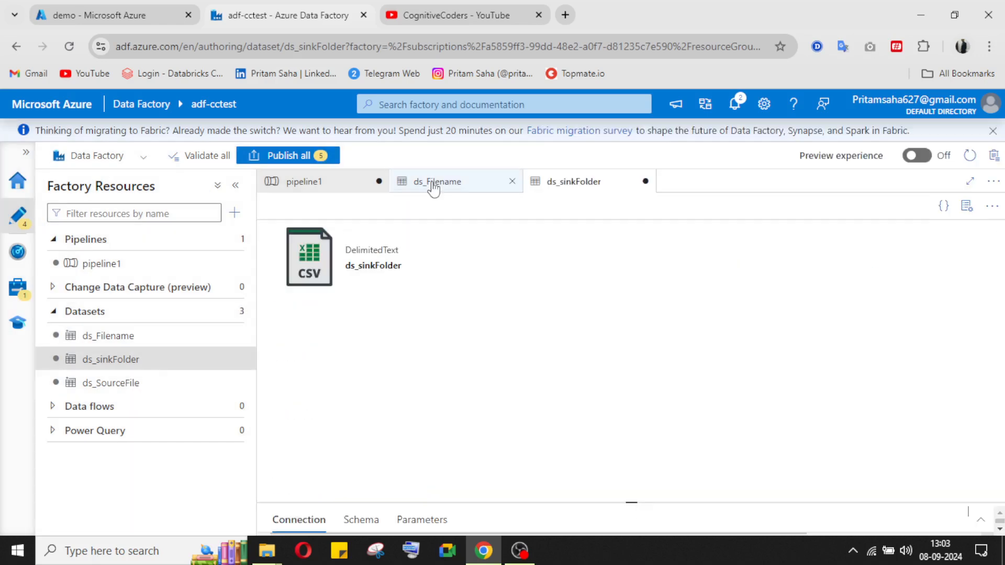
click(340, 183)
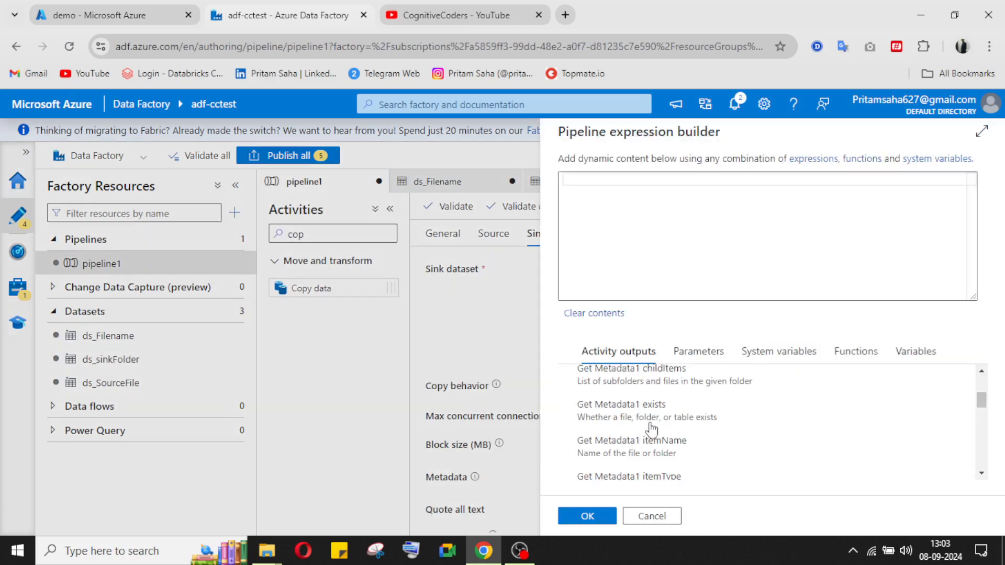
scroll(652, 429, up, 1)
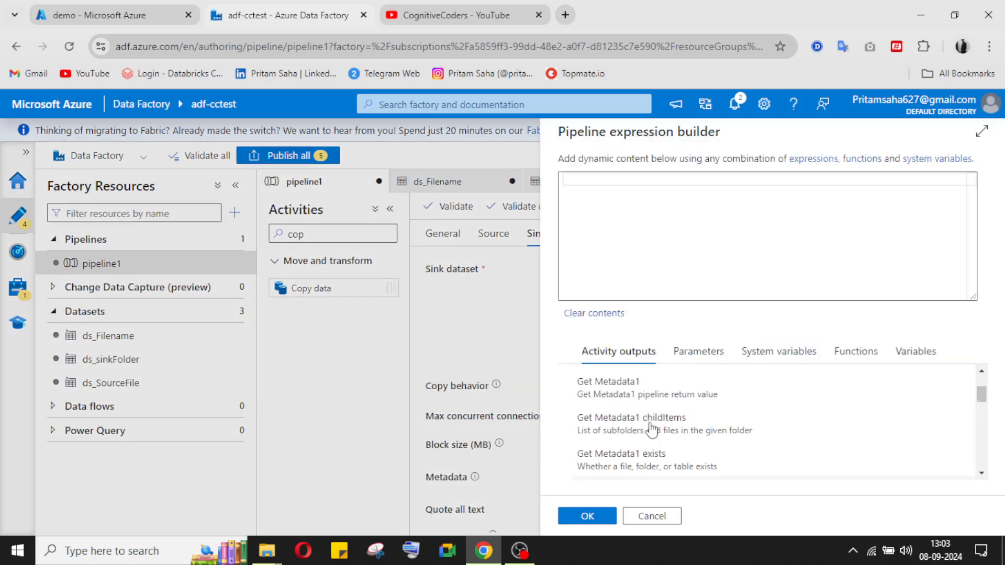
scroll(651, 430, down, 2)
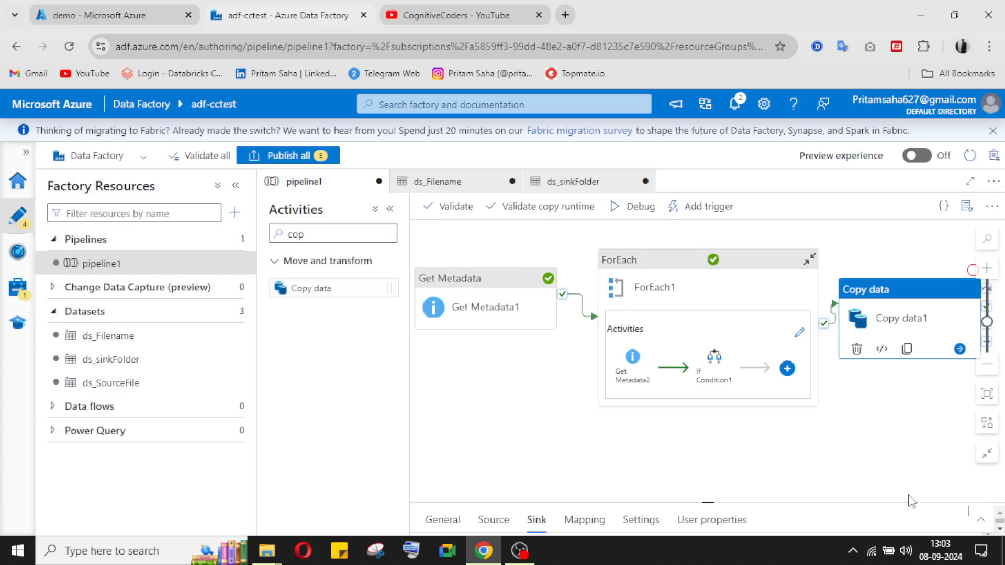
click(981, 520)
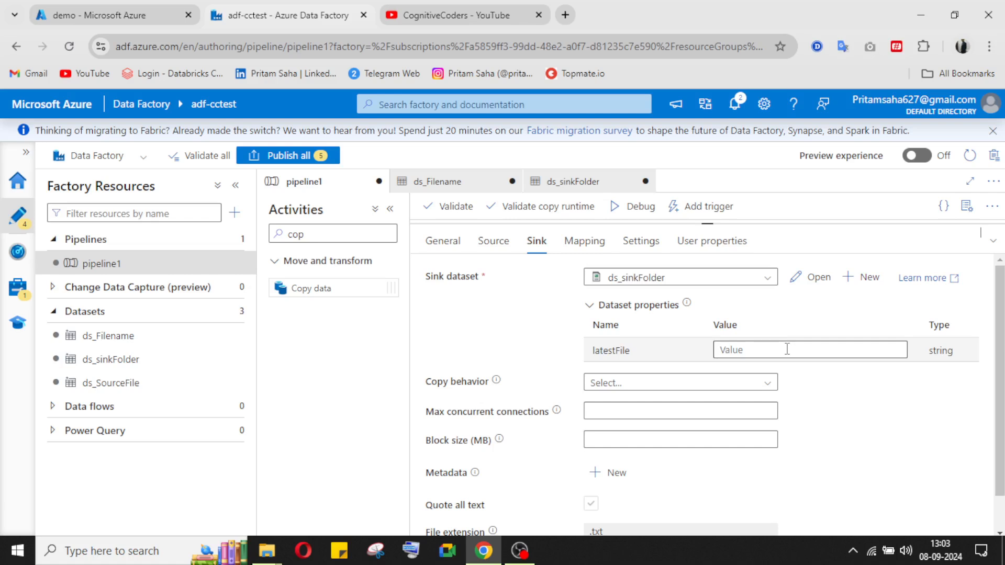
click(788, 350)
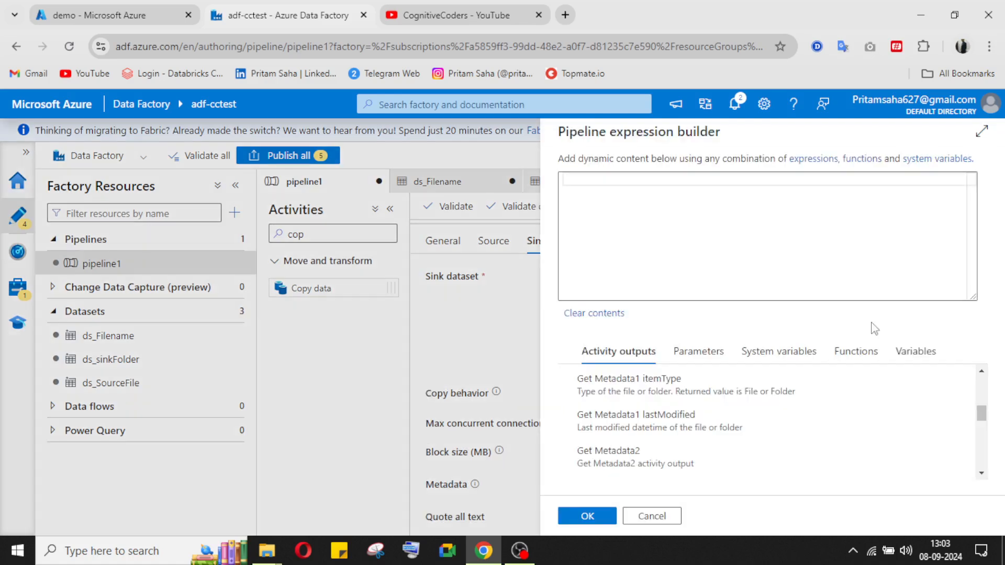
click(914, 366)
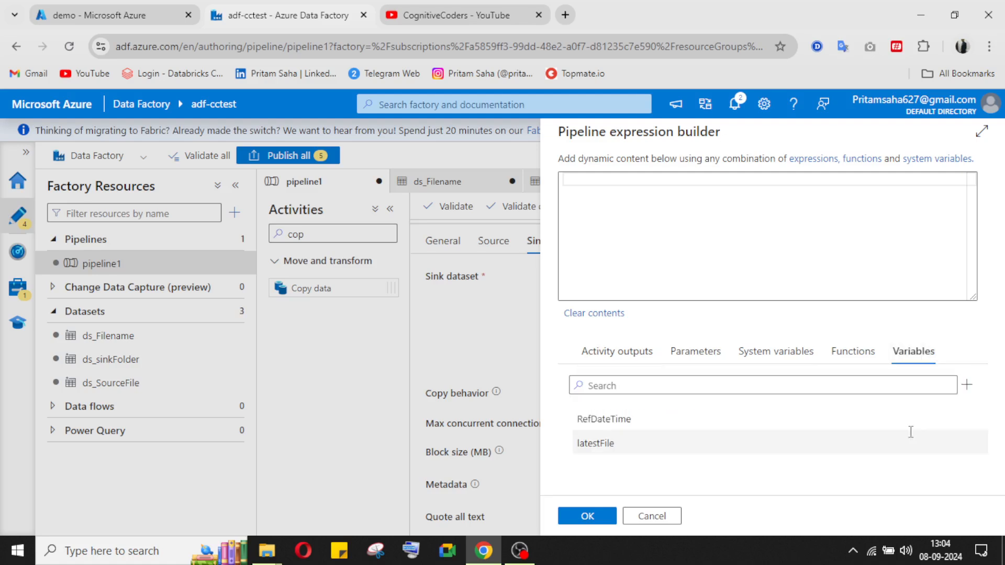
click(621, 447)
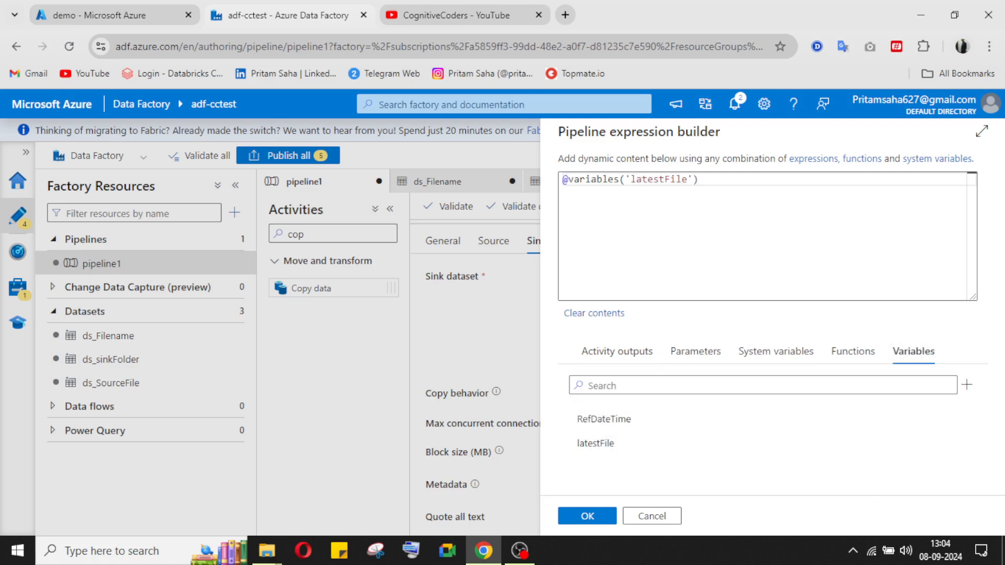
click(597, 524)
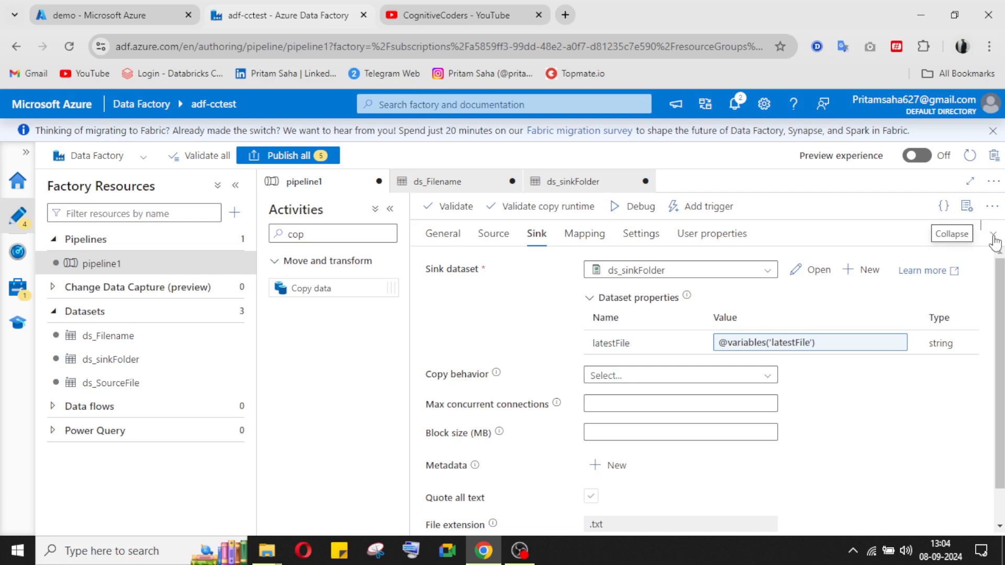
click(993, 237)
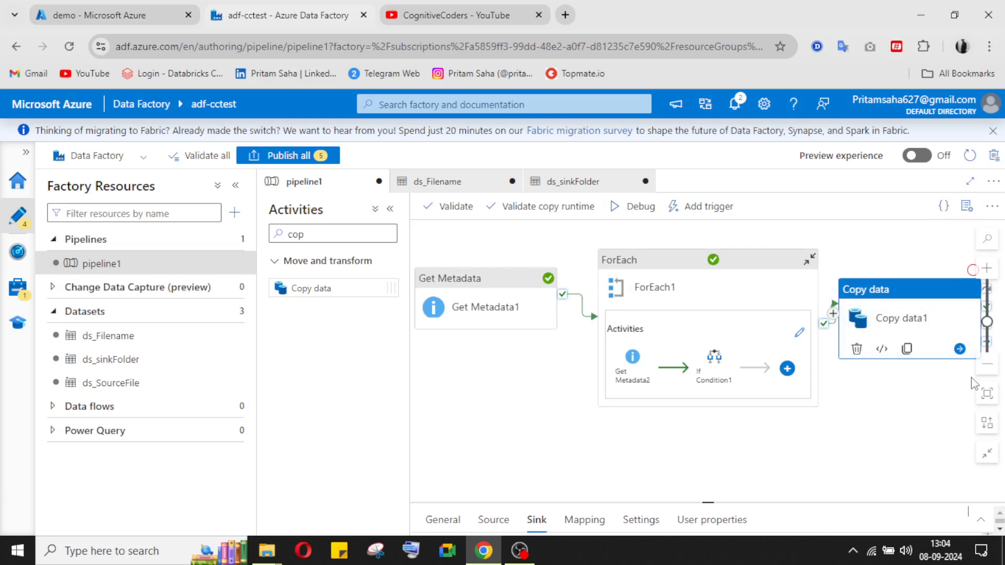
- Auto-align the pipeline activities, set a debug breakpoint on Copy data1, and start a debug run of pipeline1
click(989, 427)
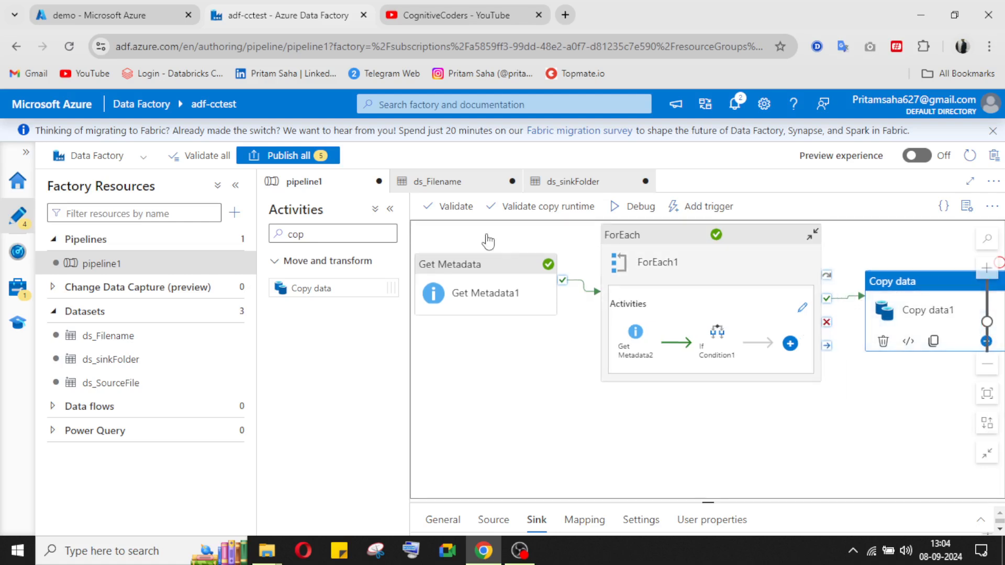
click(235, 186)
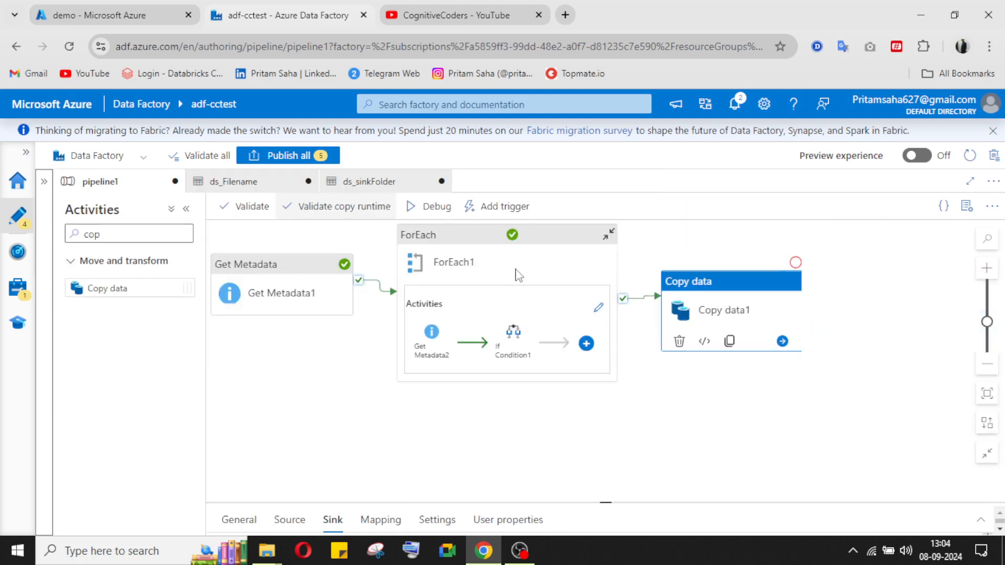
click(796, 262)
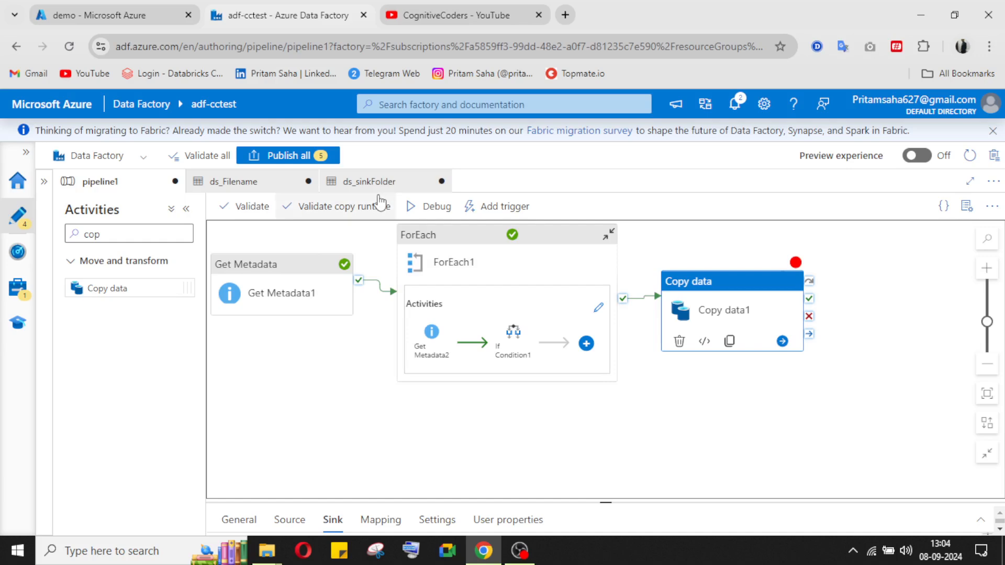
click(434, 209)
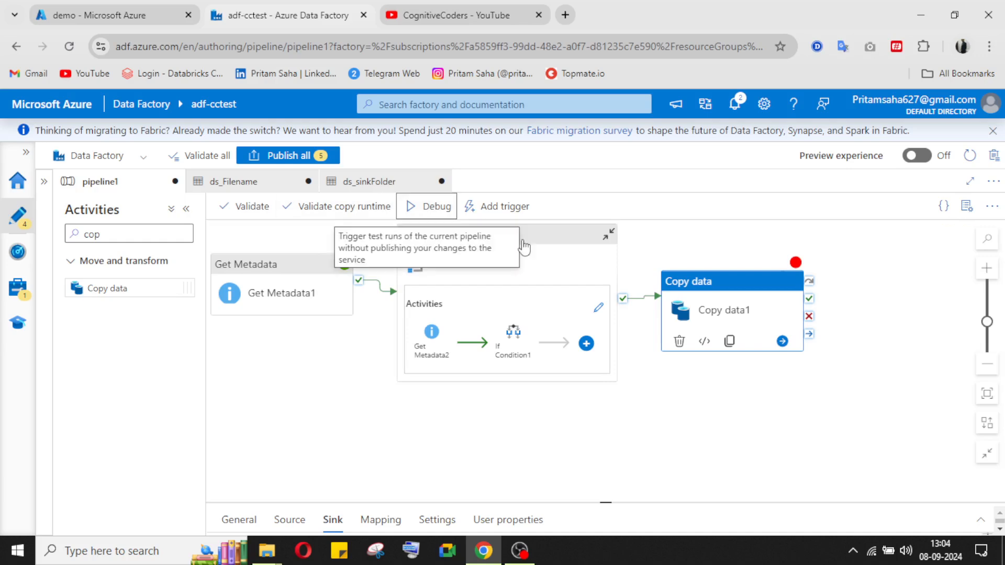
- Expand the debug run's output list and examine the output of the Get Metadata1 activity for the listed child items
click(806, 463)
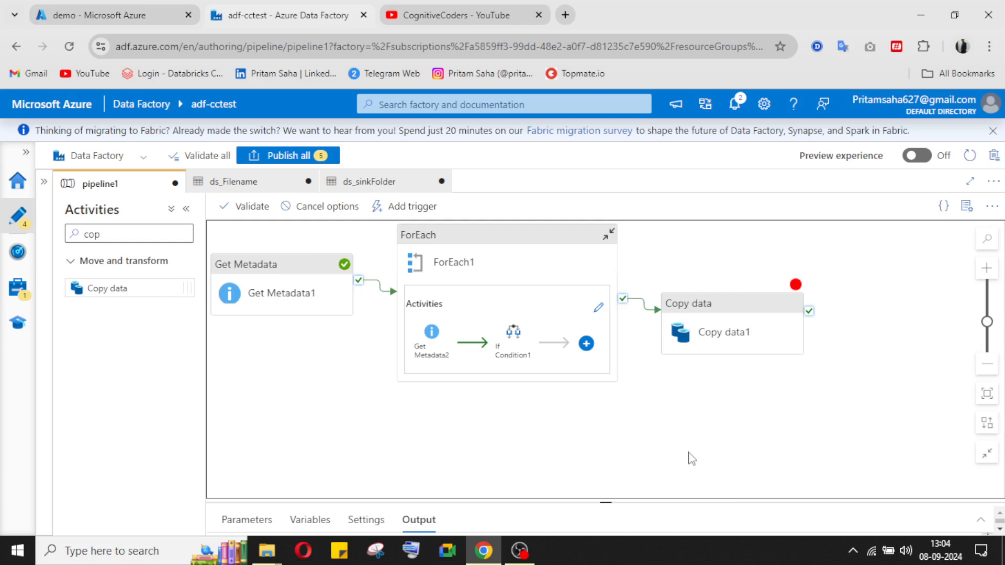
scroll(689, 453, up, 1)
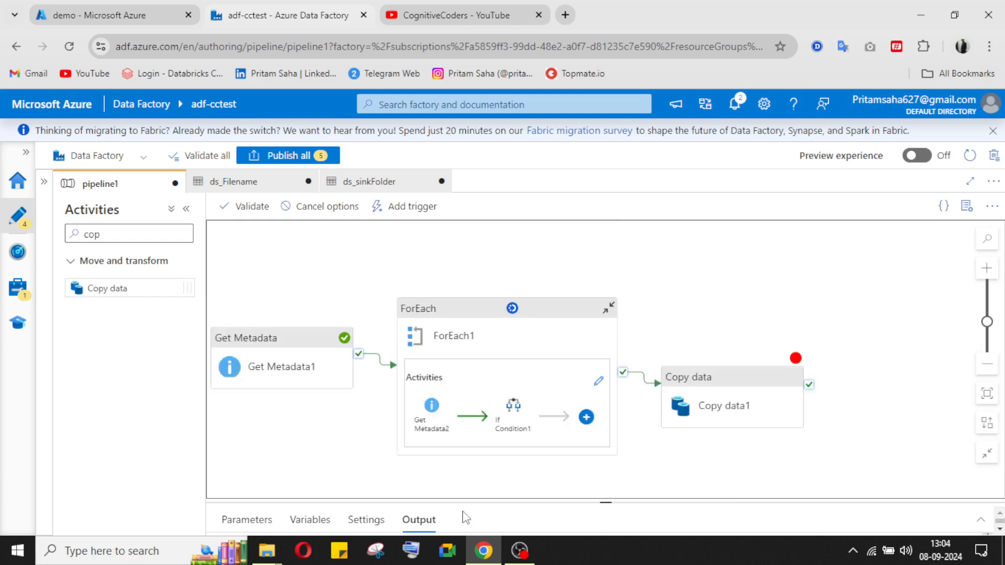
click(981, 520)
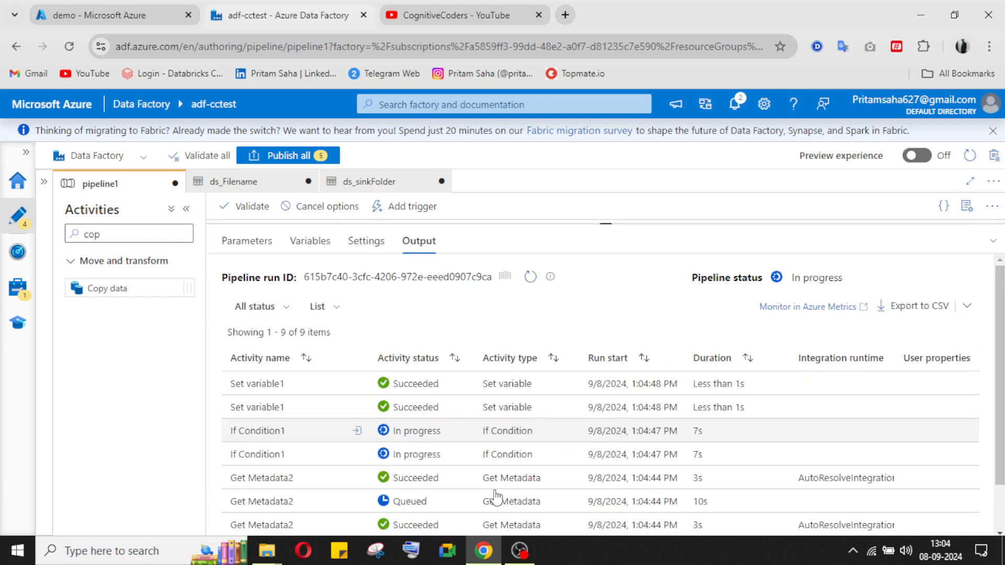
scroll(497, 497, down, 1)
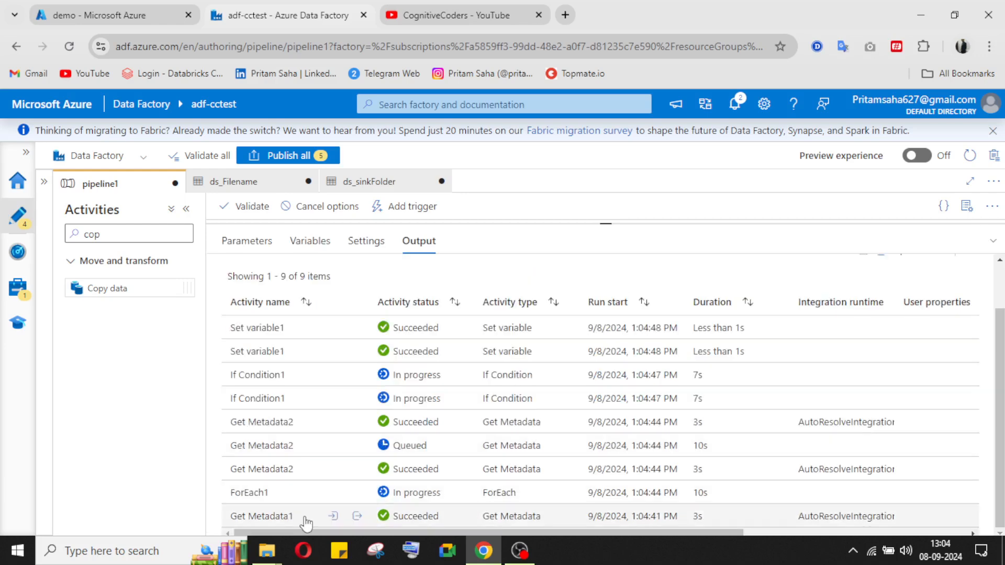
click(358, 517)
scroll(335, 394, down, 3)
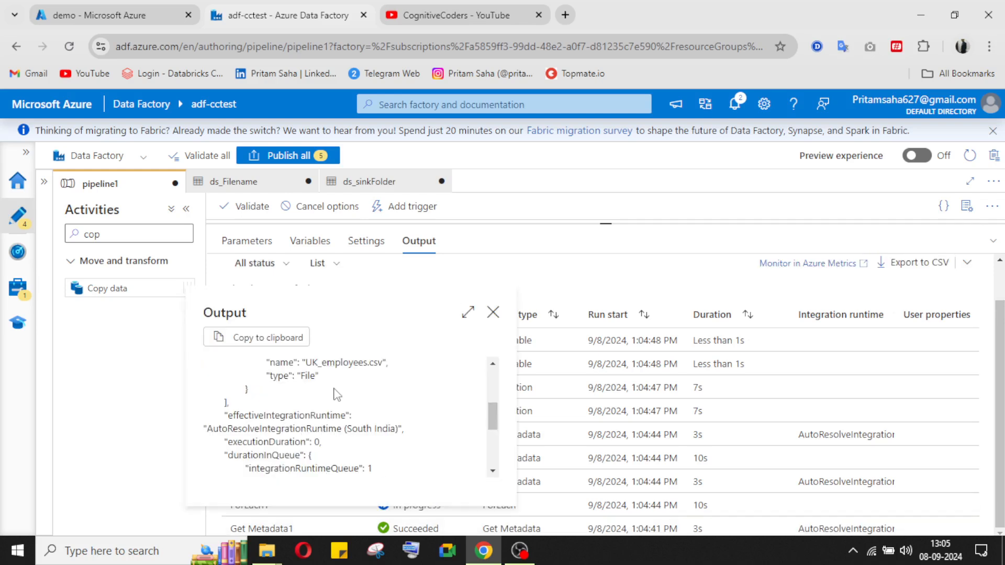
scroll(367, 382, up, 3)
click(493, 313)
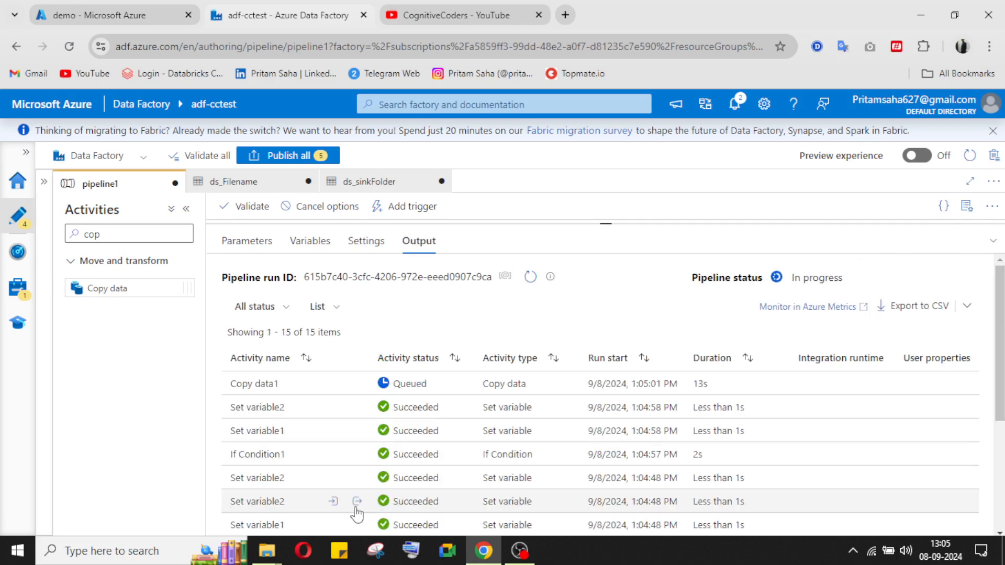
- Inspect the outputs of two Get Metadata2 runs for each file's item name and last modified date
scroll(346, 495, down, 4)
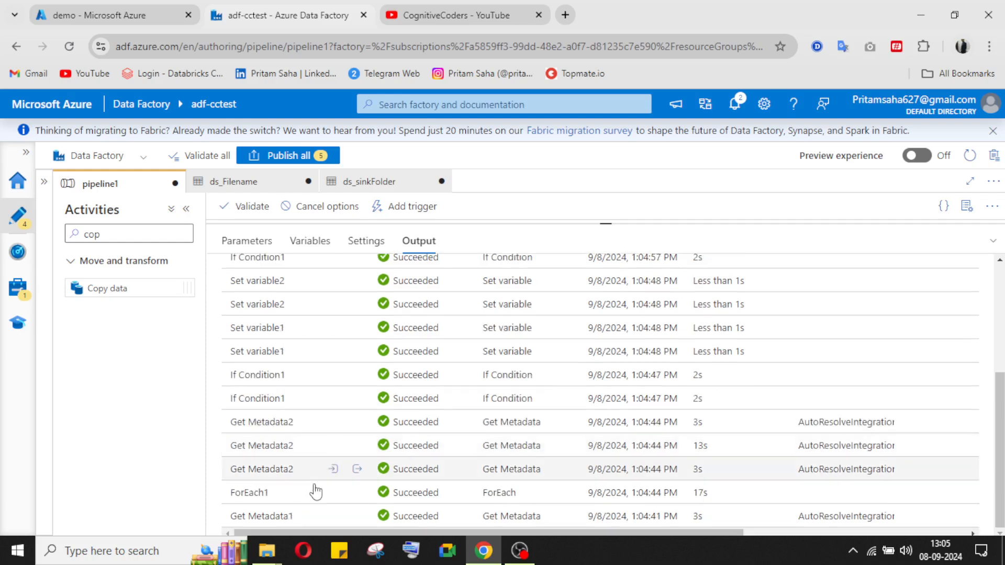
click(357, 469)
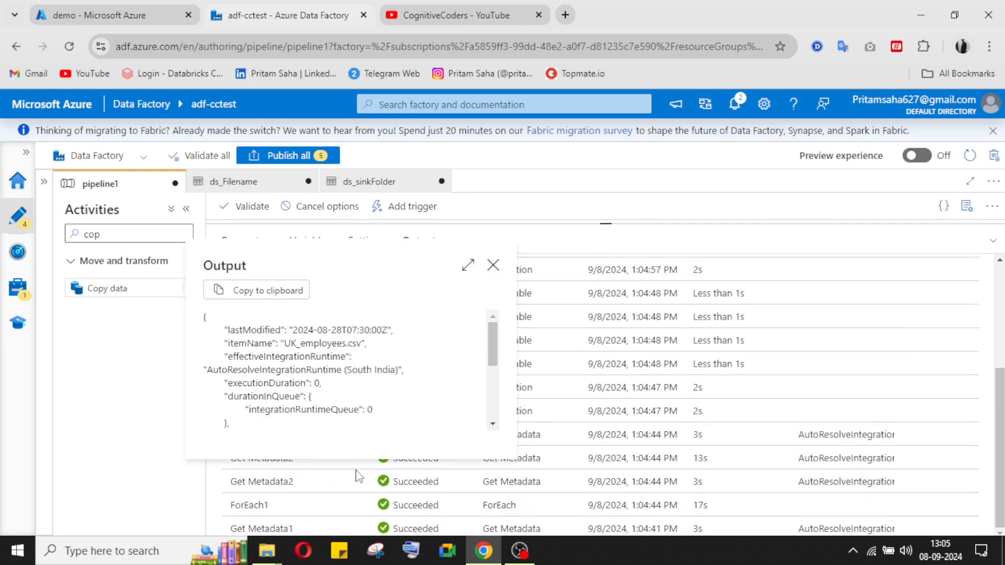
drag(233, 343, 249, 350)
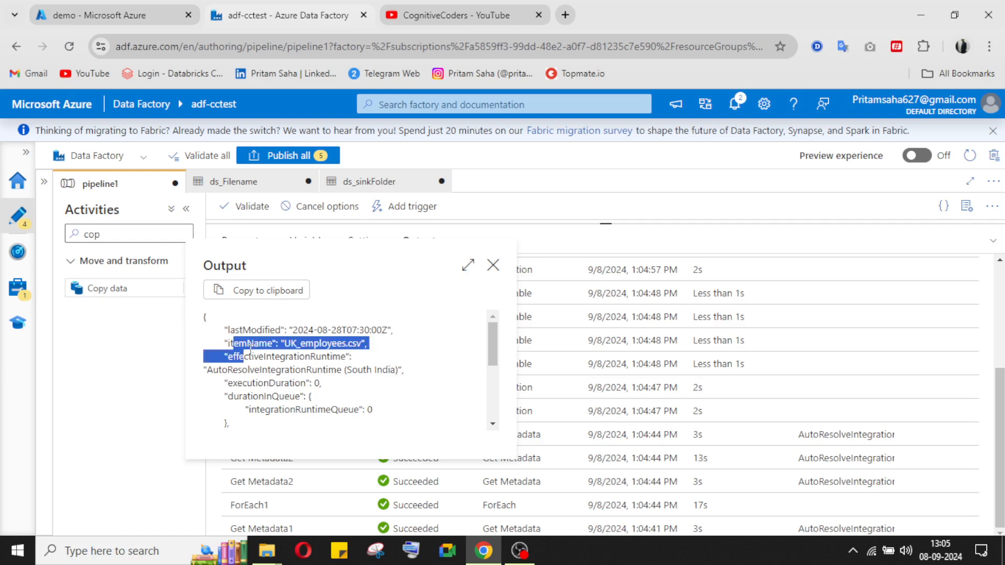
click(494, 265)
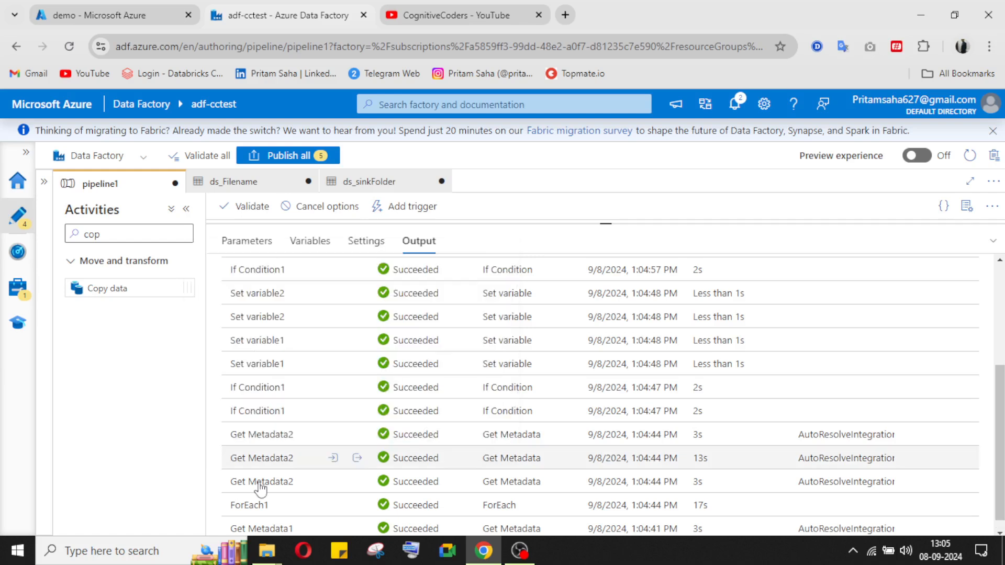
click(356, 436)
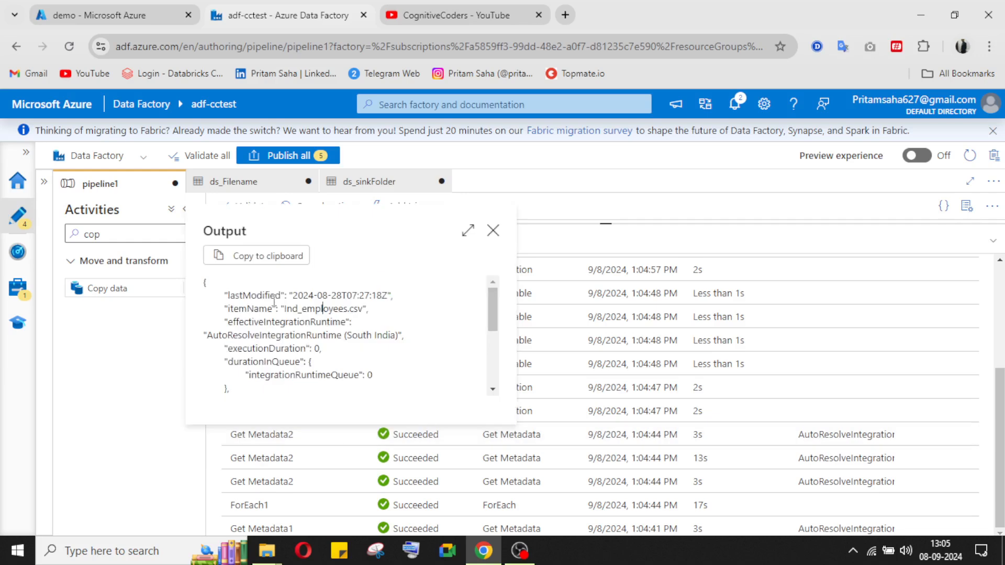
click(493, 231)
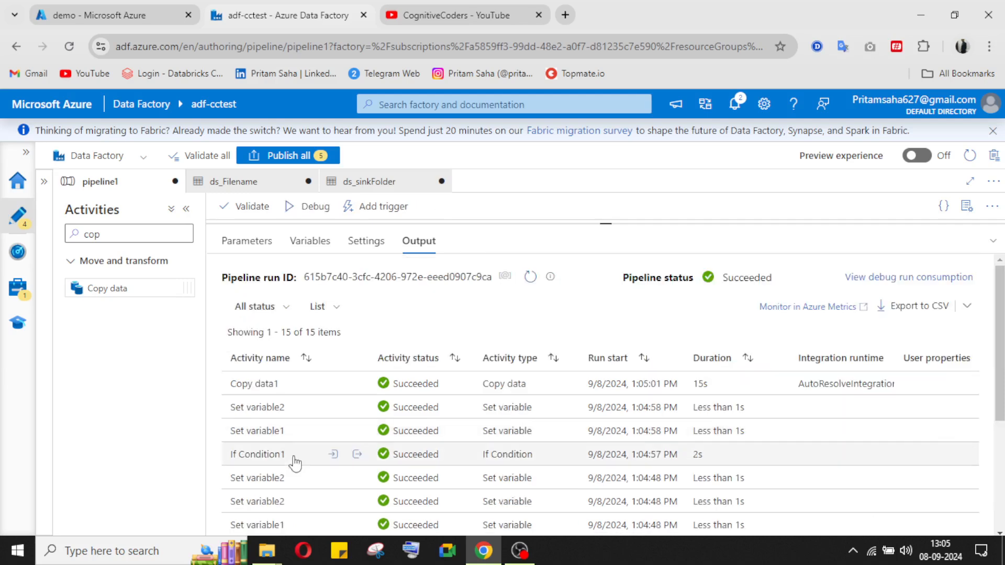
- Check the outputs of the two If Condition1 runs that started at 1:04:47 PM
scroll(295, 462, down, 4)
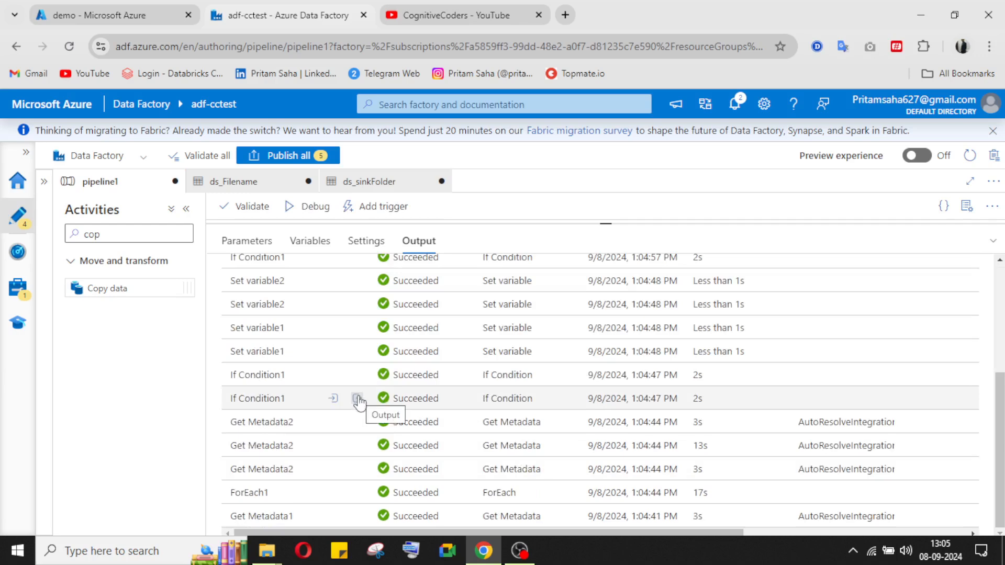
click(357, 399)
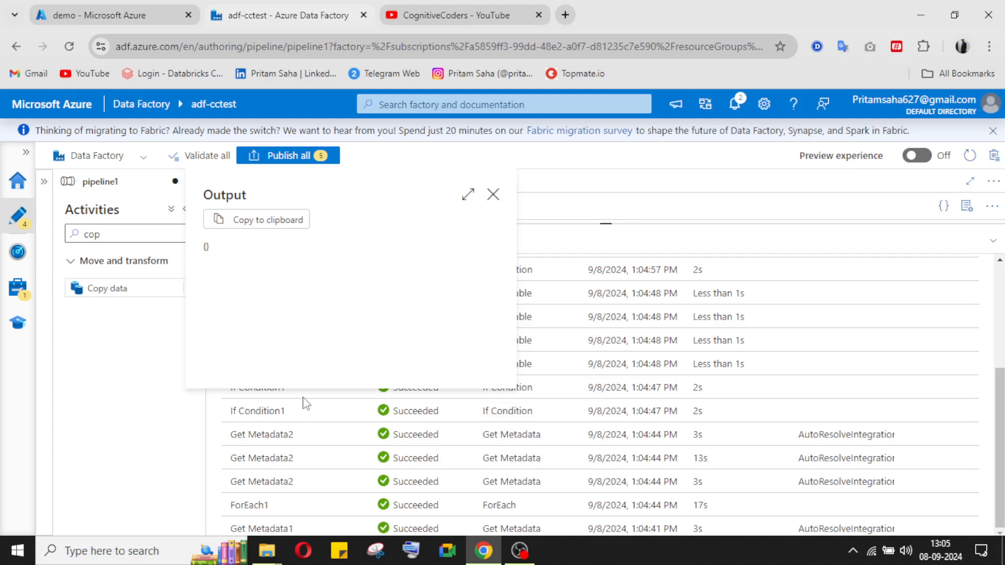
click(493, 200)
click(359, 385)
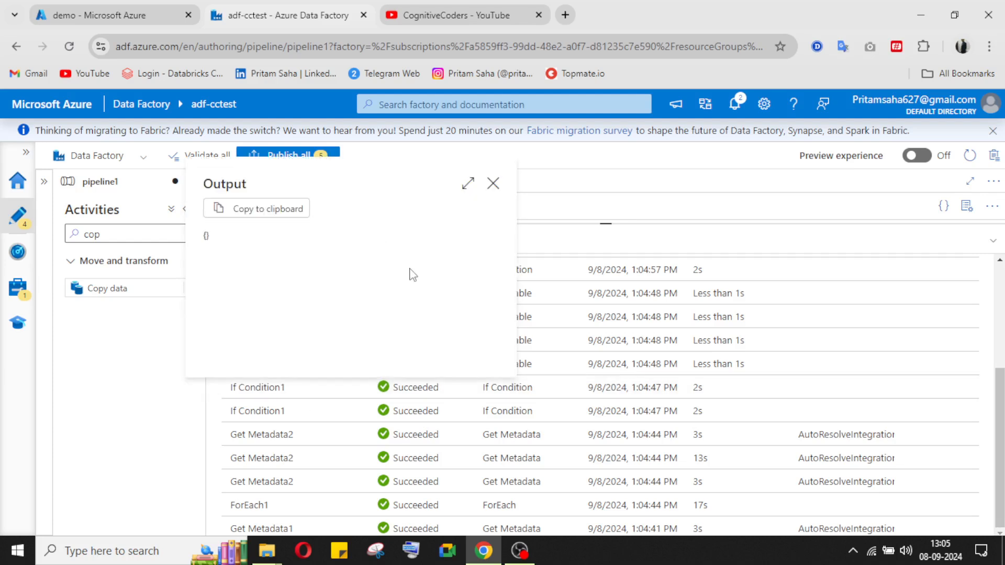
click(493, 184)
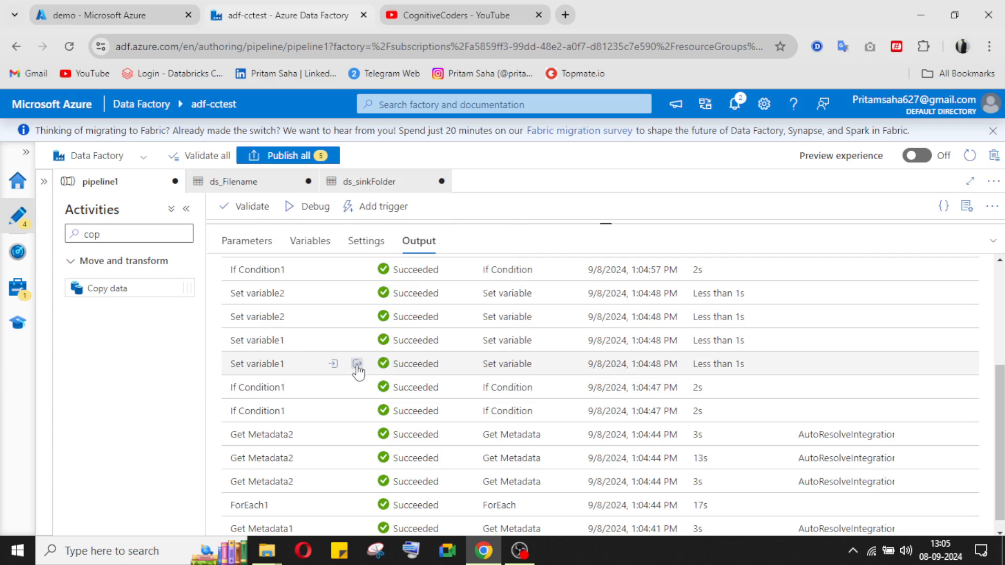
- Compare the RefDateTime values in the outputs of the two Set variable1 runs that started at 1:04:48 PM
click(357, 365)
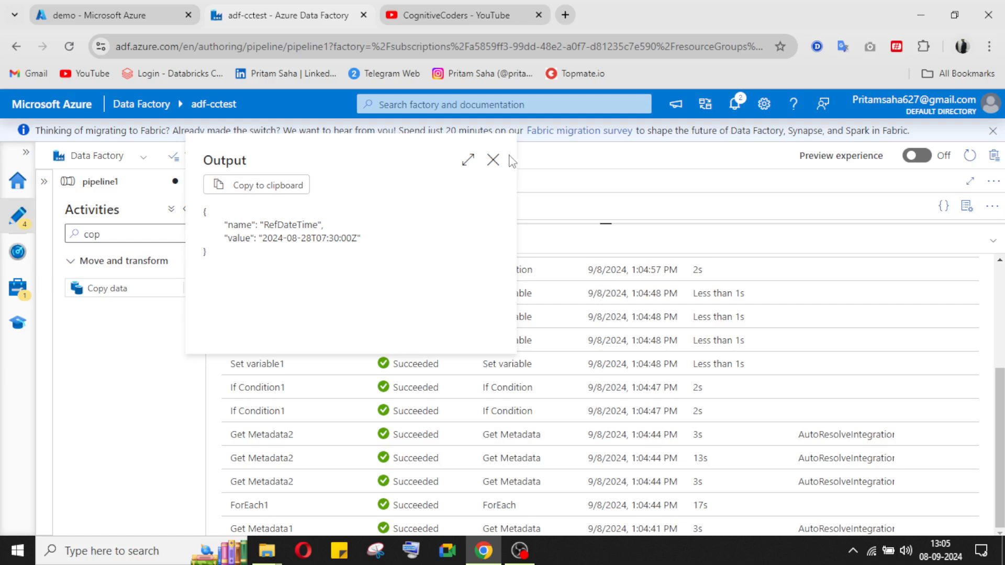
click(494, 159)
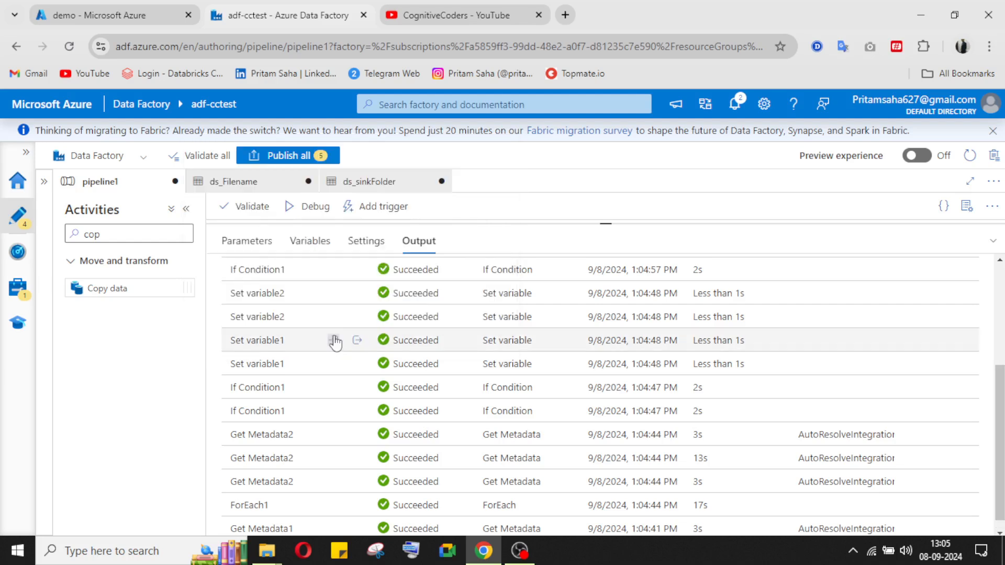
click(334, 340)
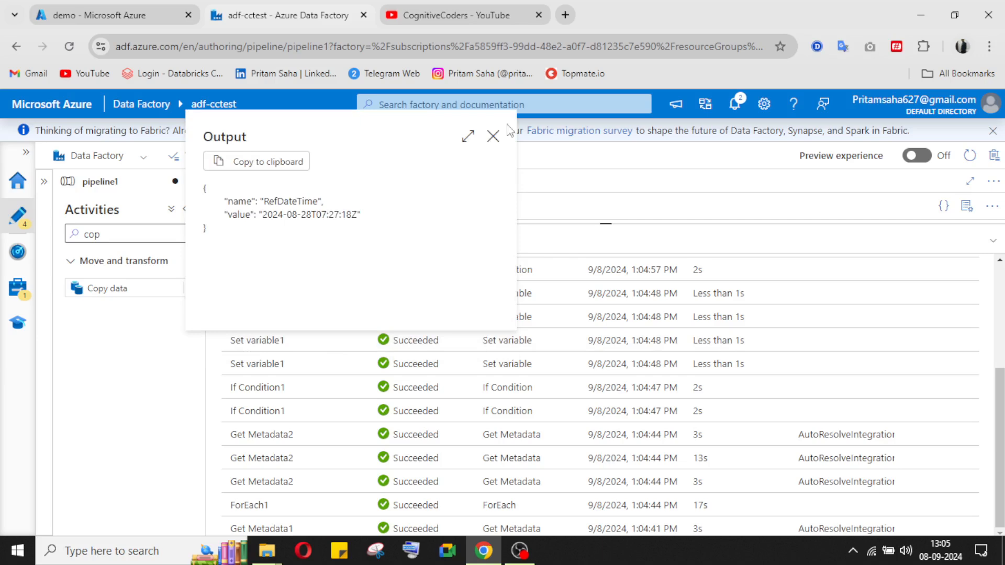
click(493, 136)
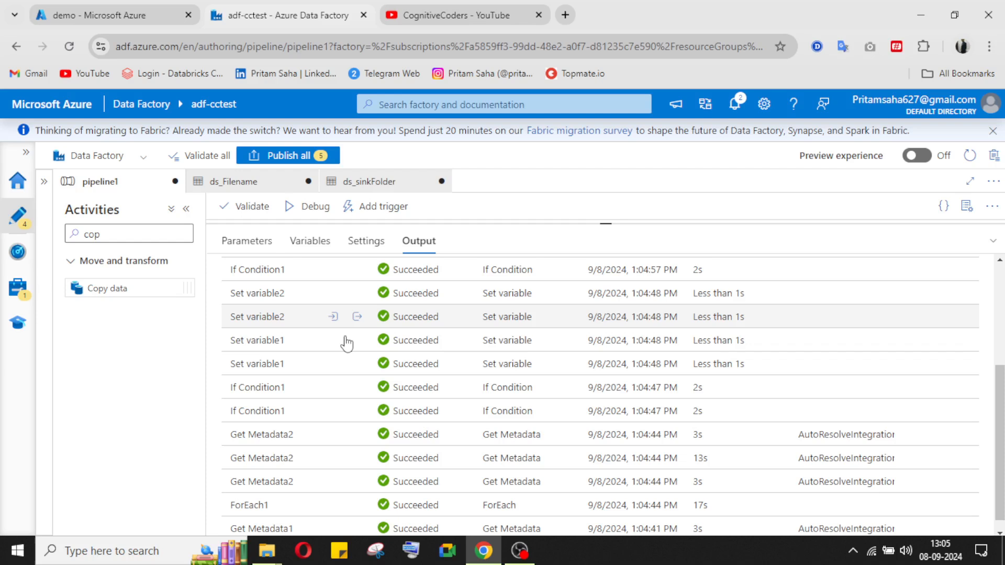
- Examine the Set variable2 outputs for the latestFile value and the 1:04:58 PM Set variable1 output for RefDateTime
scroll(351, 335, up, 3)
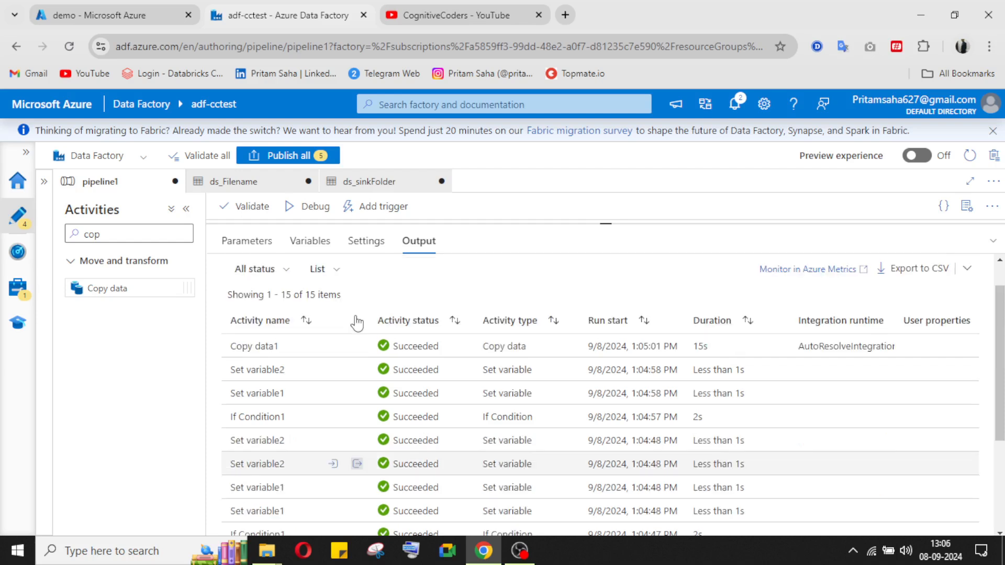
click(357, 370)
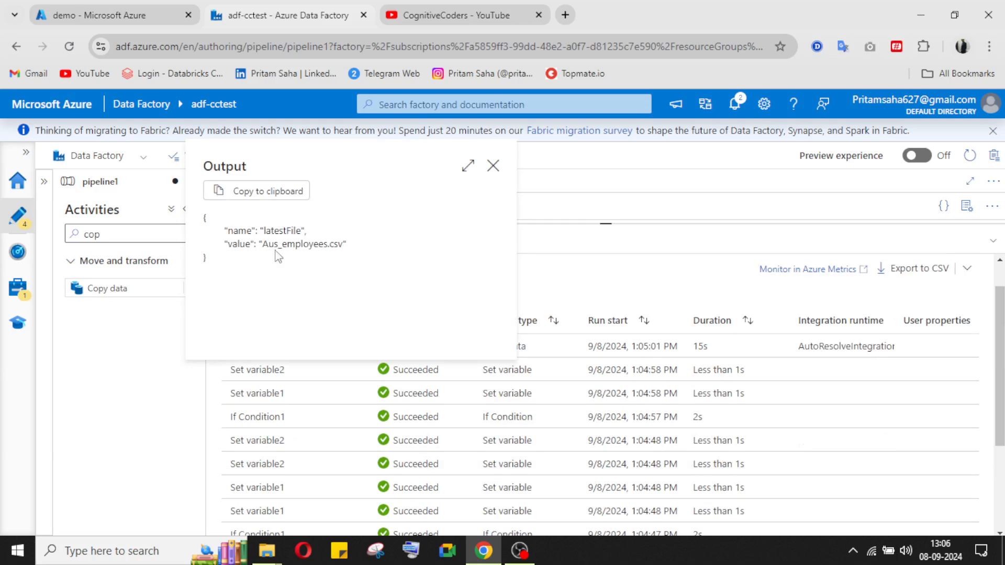
click(493, 167)
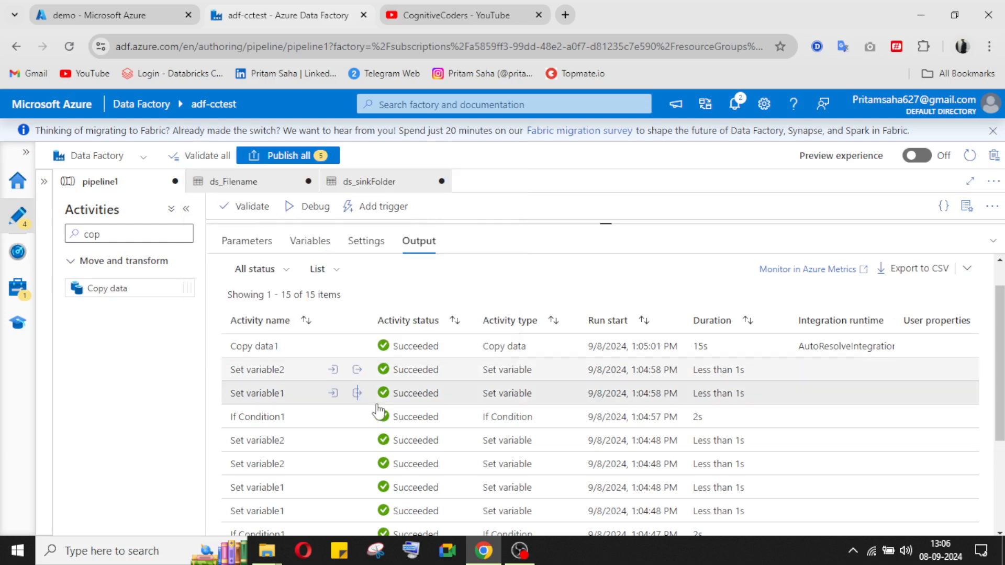
click(357, 394)
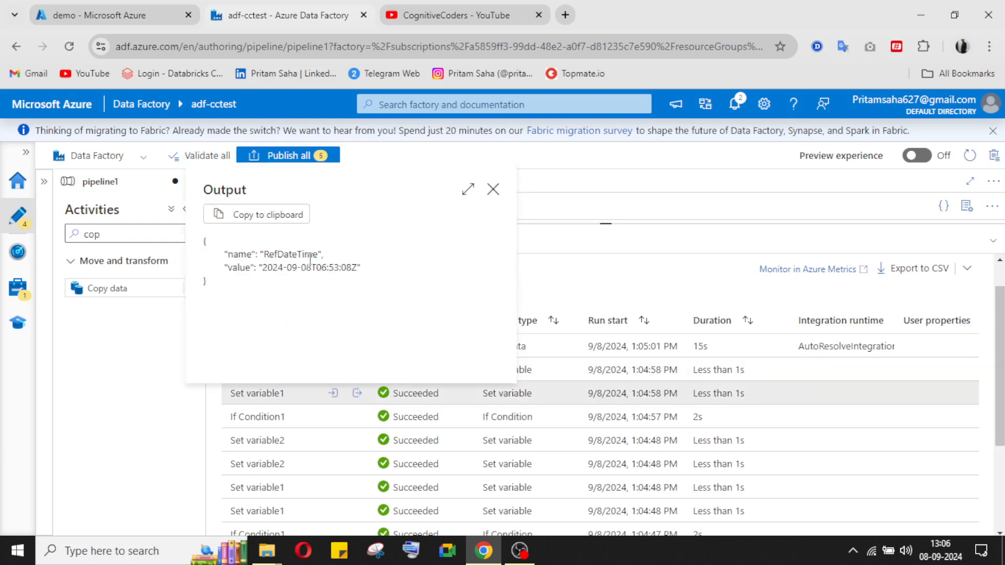
click(493, 189)
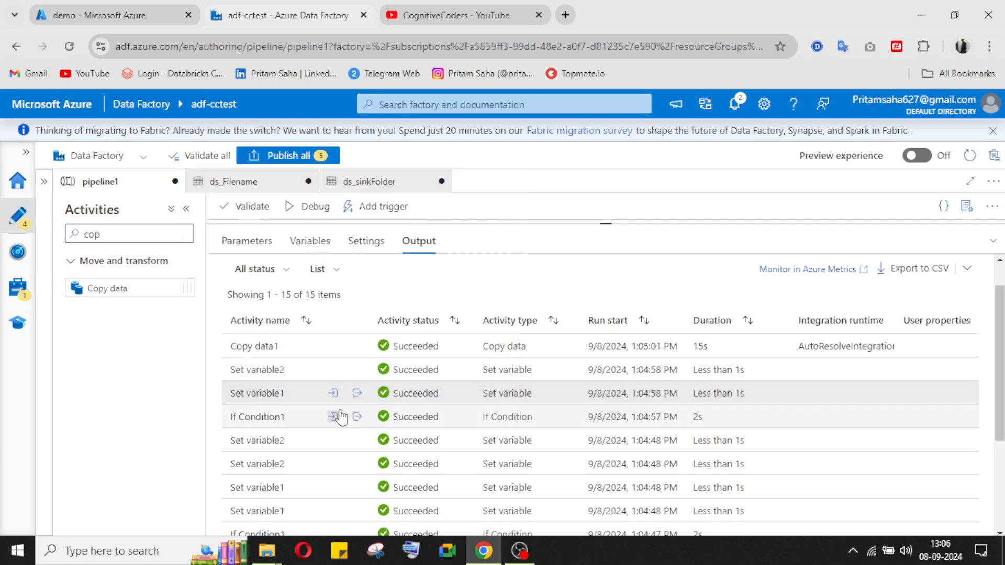
click(357, 370)
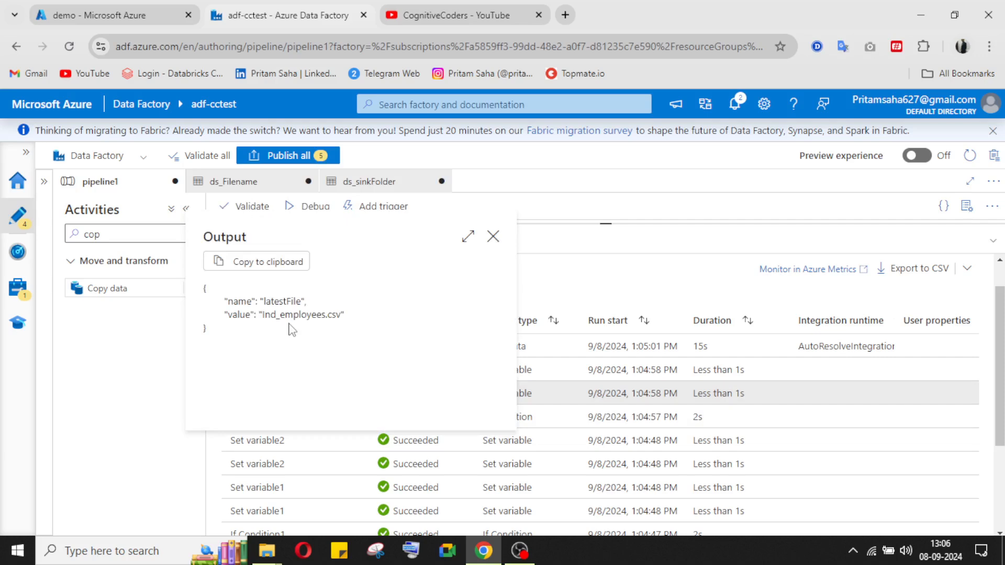
click(493, 236)
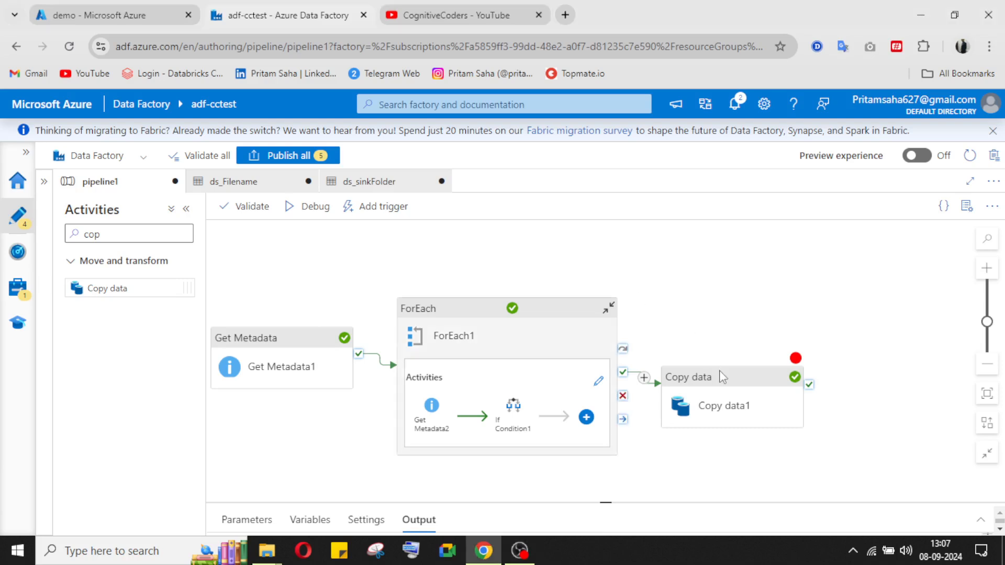
- Remove the debug breakpoint from the Copy data1 activity and deselect the activity
click(797, 361)
click(797, 361)
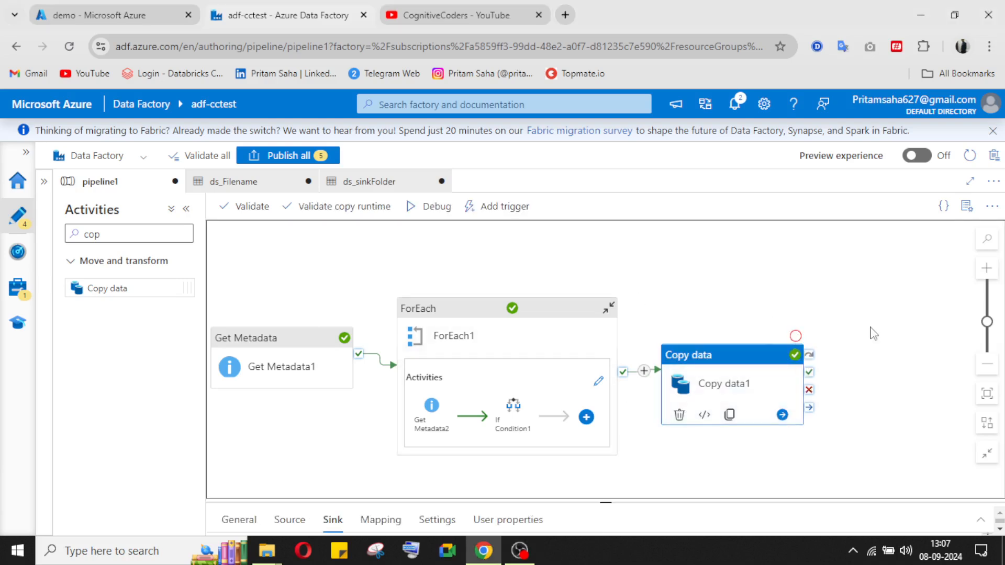
click(817, 333)
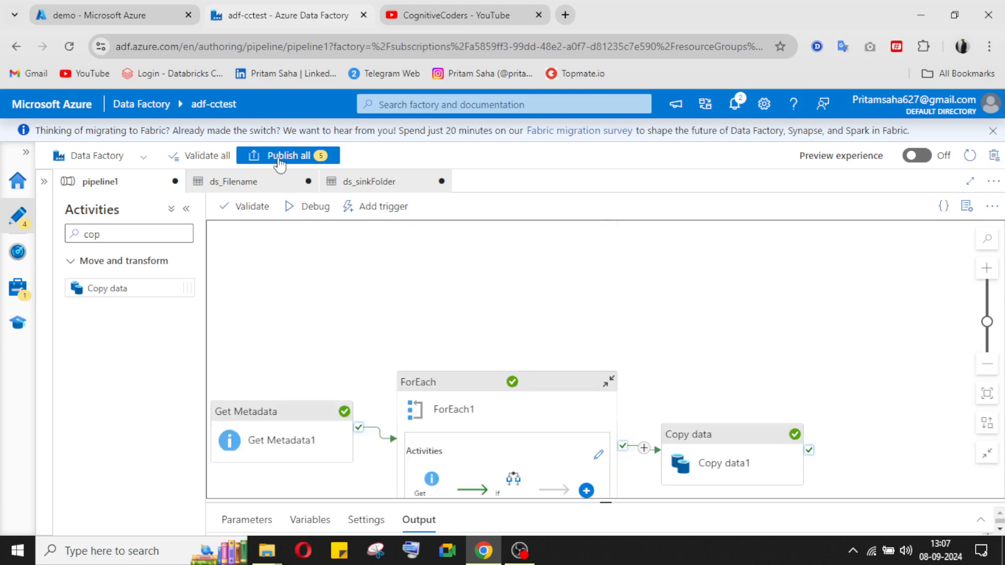
- Switch to the demo container in the Azure portal, refresh the source folder, and open the sink folder to compare their files
click(124, 19)
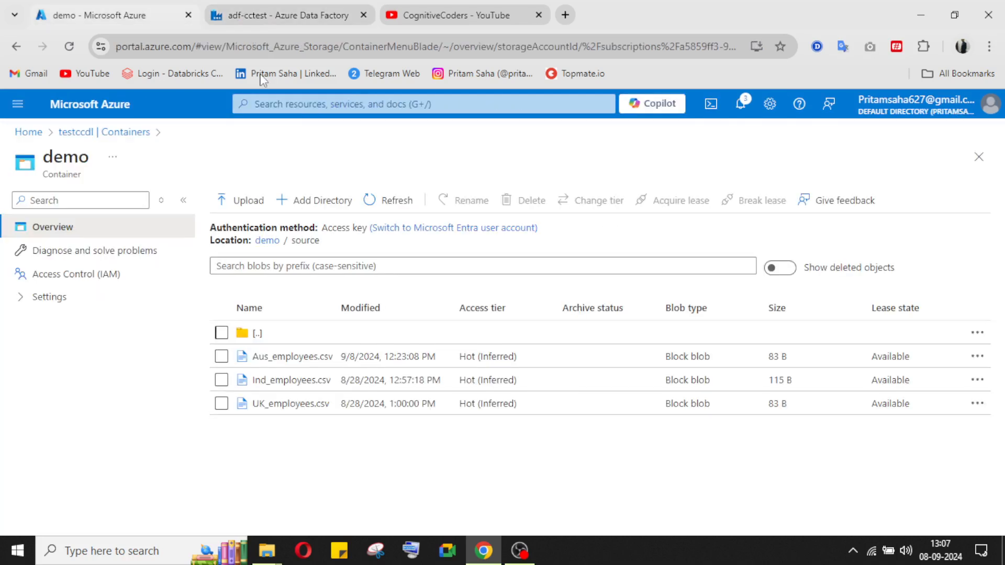
click(394, 207)
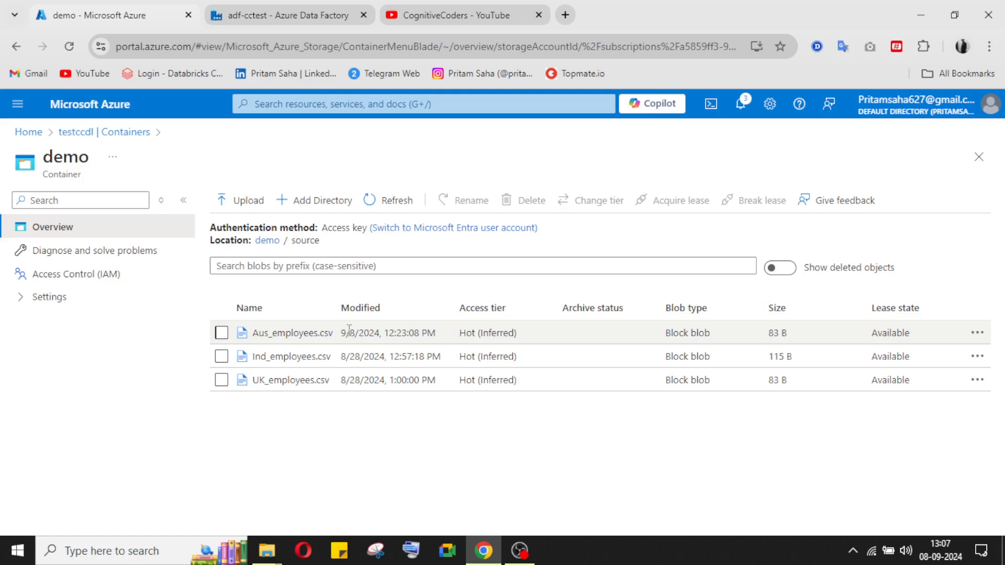
click(265, 241)
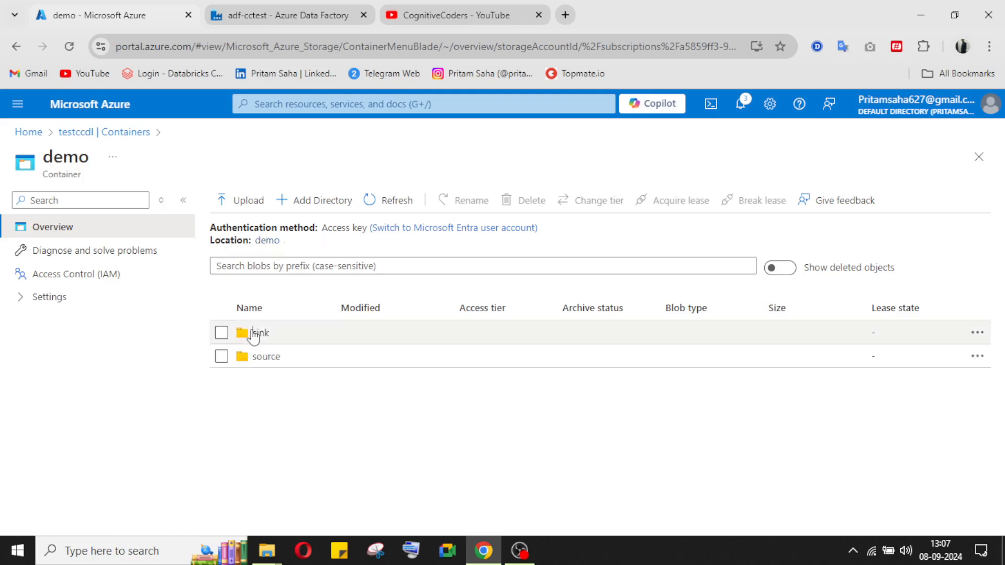
click(258, 334)
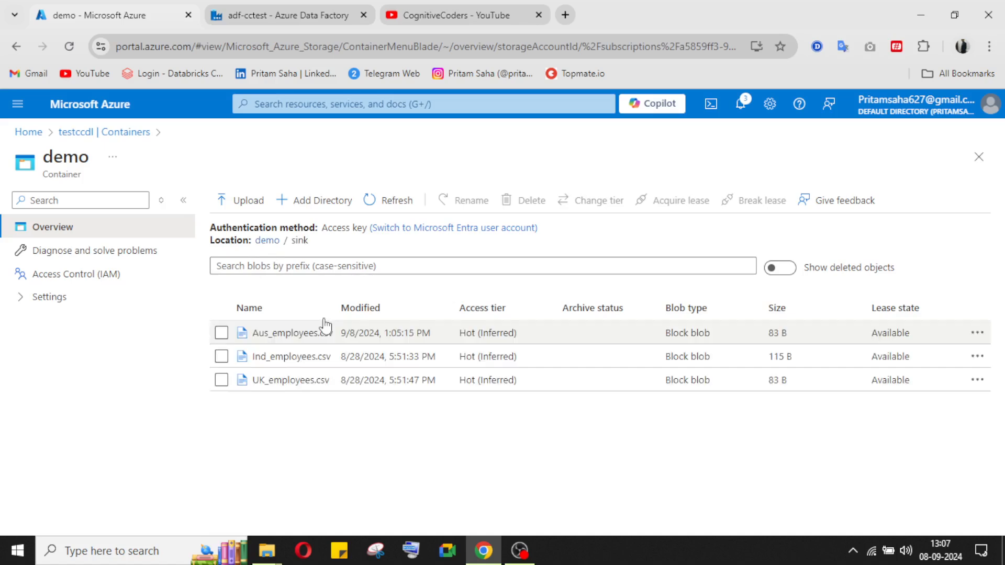
- Refresh the sink folder of the demo container and delete Aus_employees.csv from it
click(382, 202)
click(222, 333)
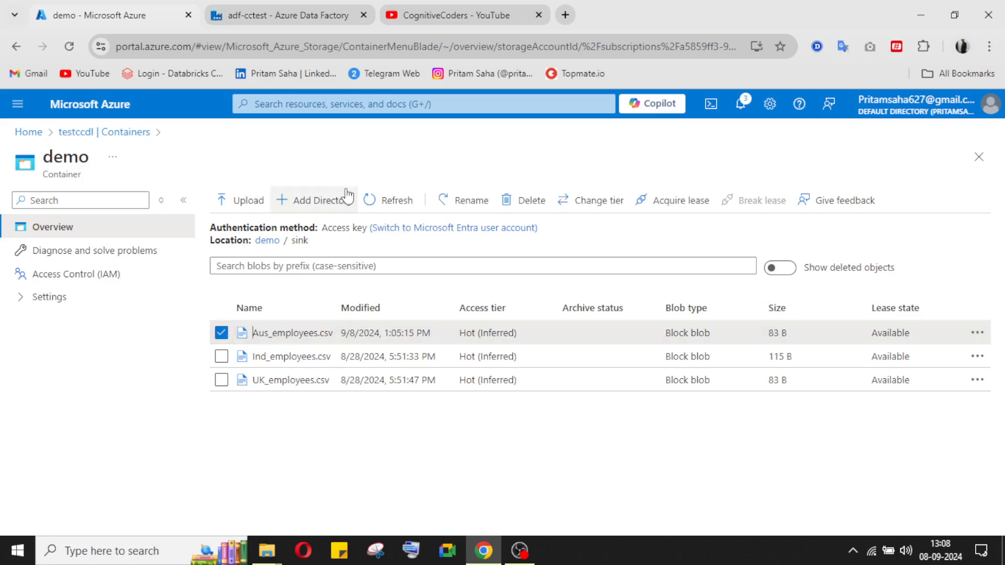
click(523, 200)
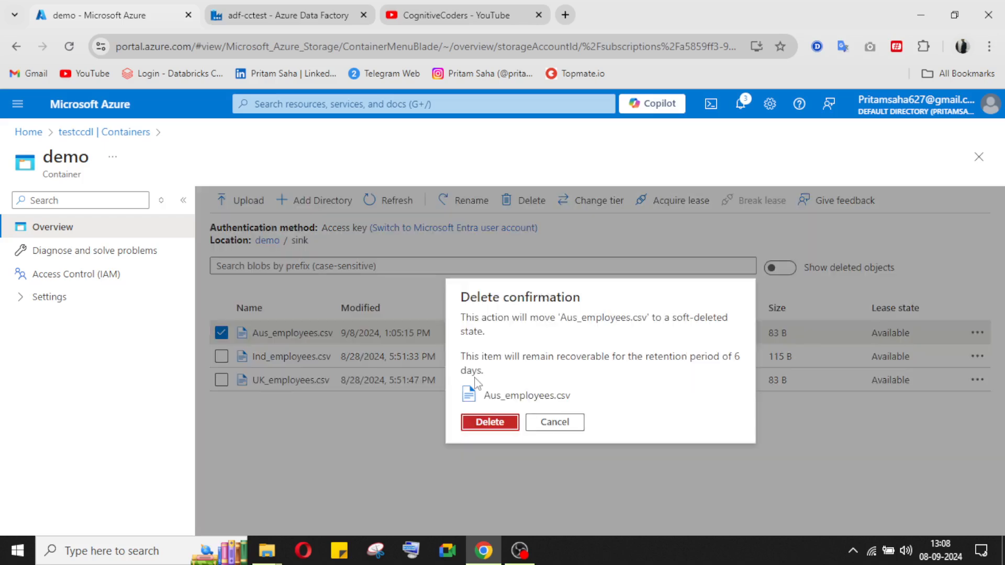
click(491, 422)
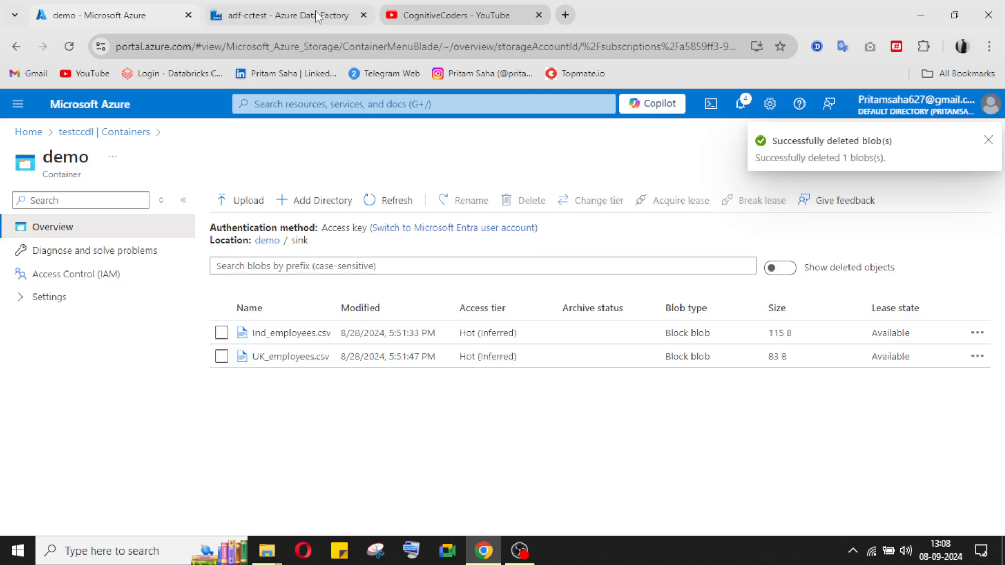
- Switch to Azure Data Factory, start a debug run of pipeline1, and check the sink folder in the Azure portal while it runs
click(291, 16)
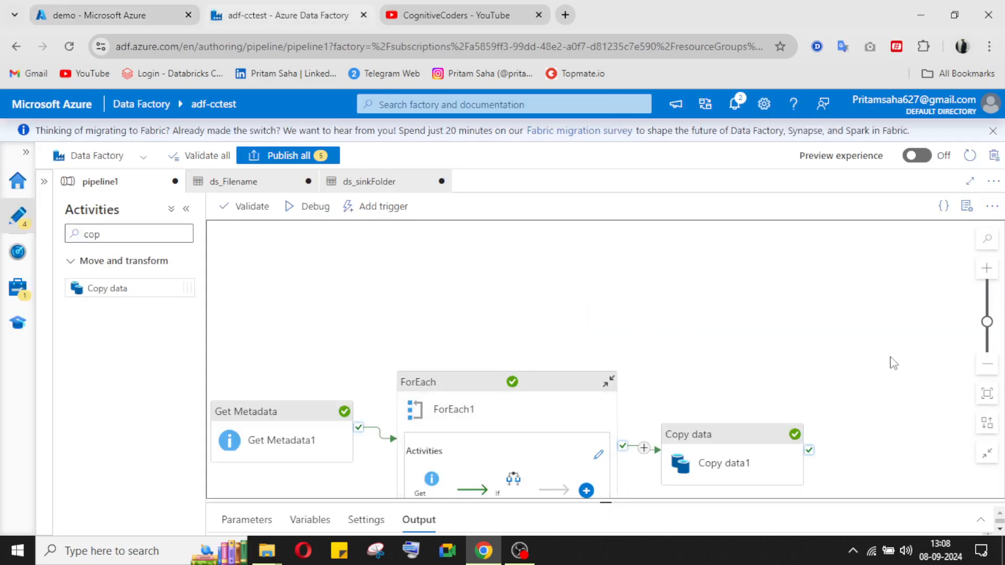
scroll(893, 393, down, 2)
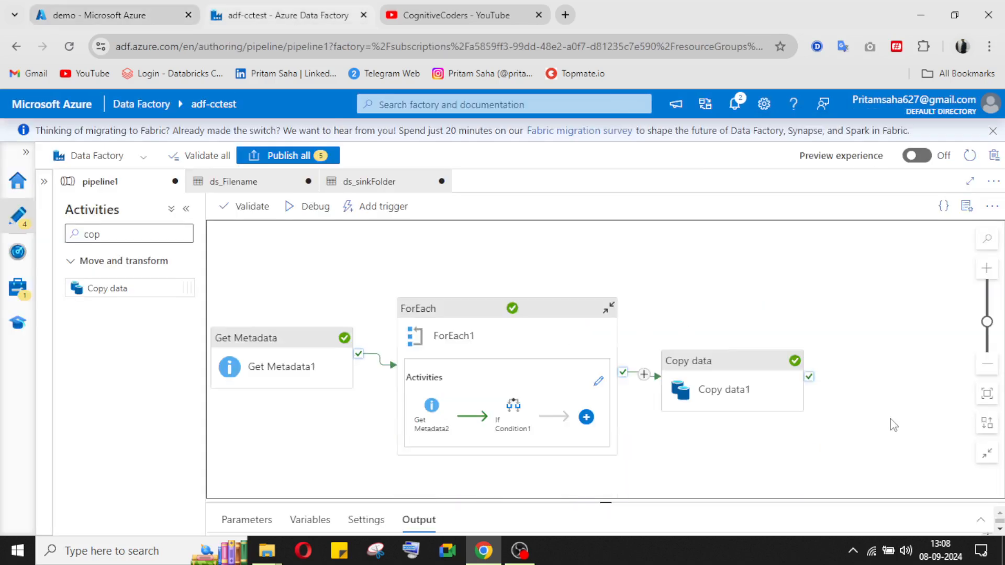
click(289, 208)
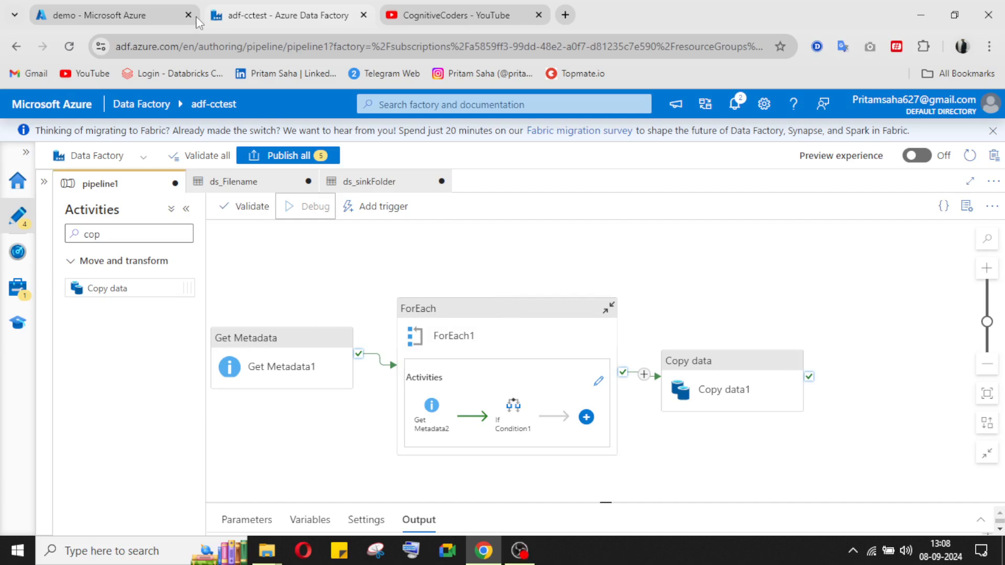
click(140, 14)
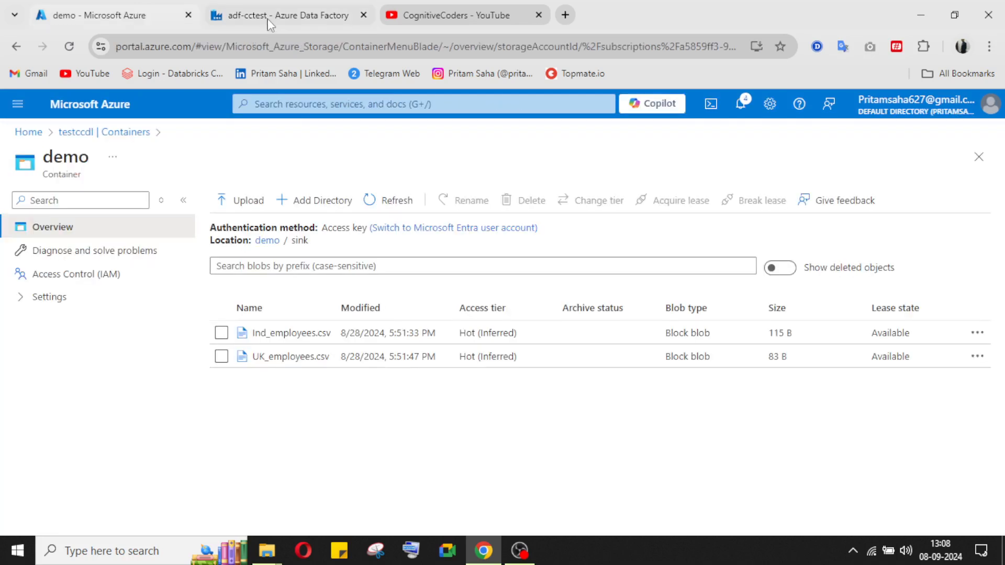
click(392, 202)
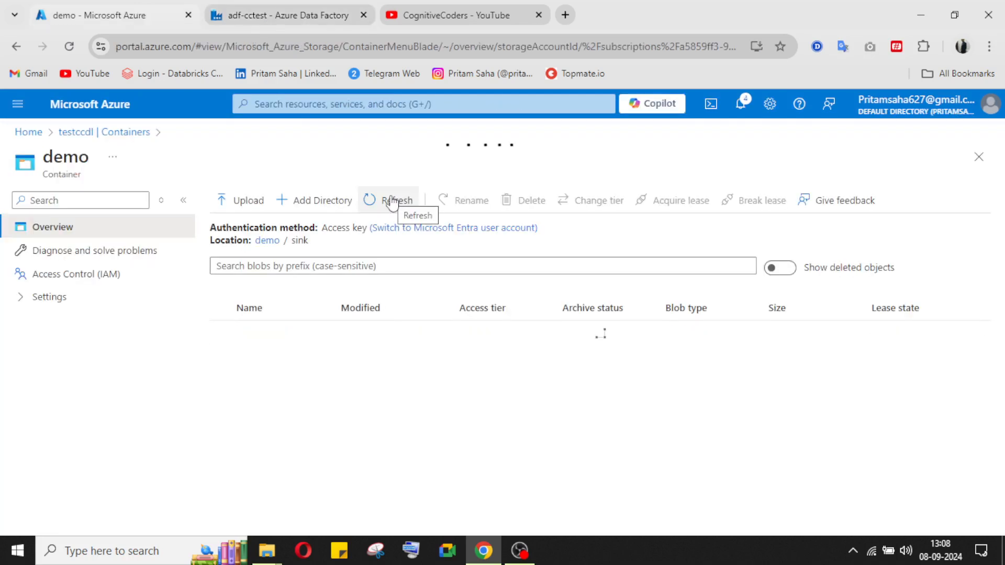
click(284, 16)
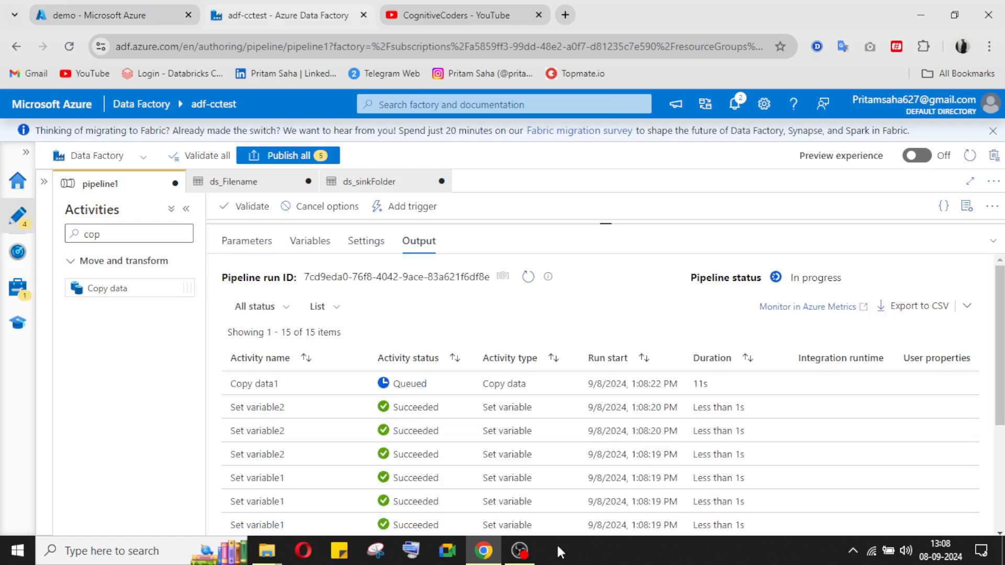
click(524, 550)
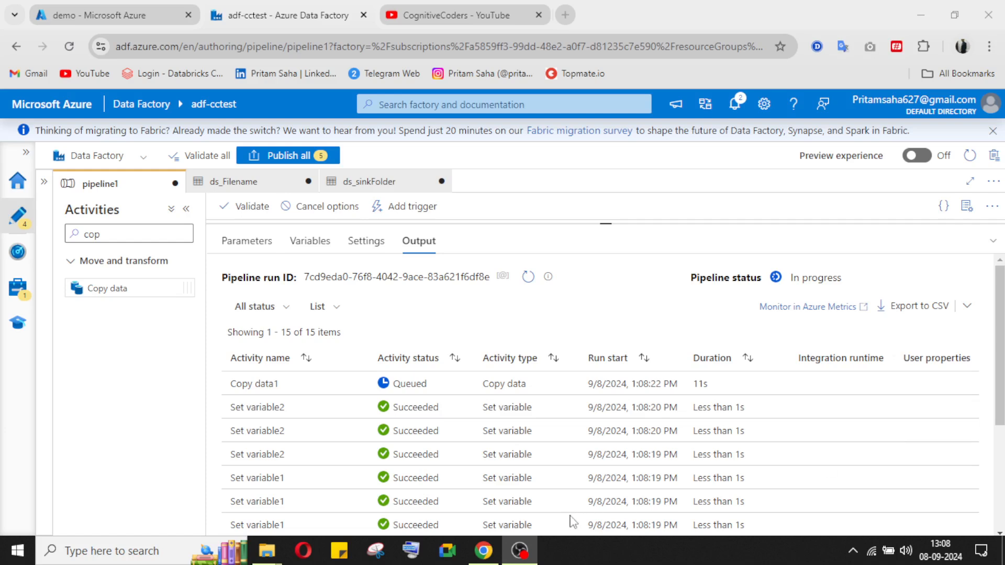
click(486, 554)
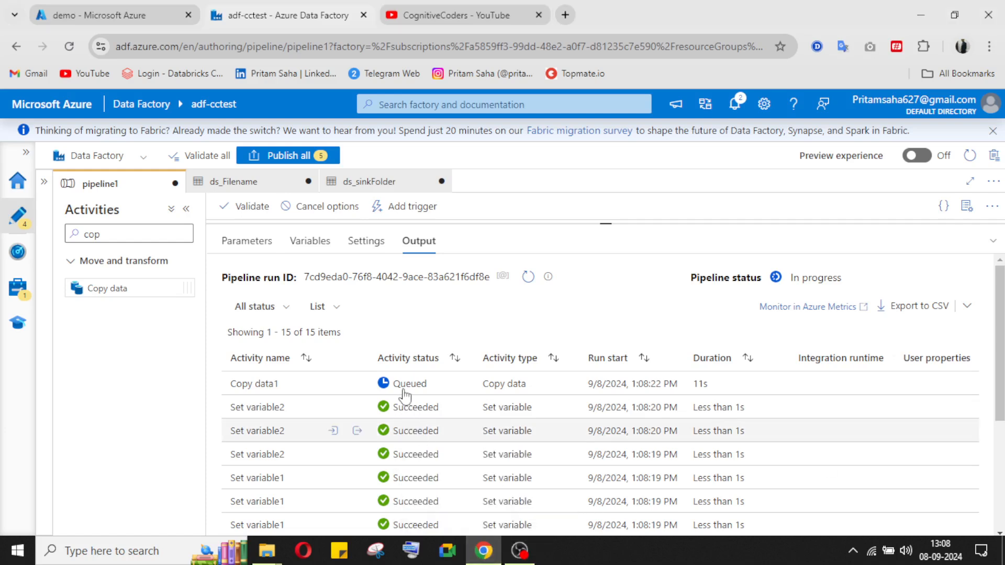
- Examine the debug run's Set variable1 outputs for RefDateTime and its Set variable2 outputs for latestFile
scroll(359, 442, down, 1)
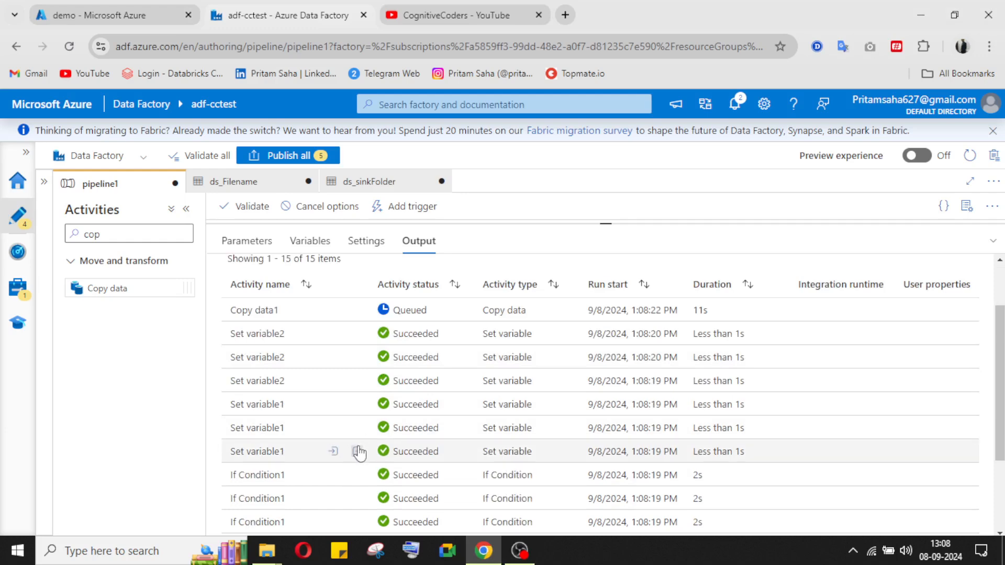
click(359, 451)
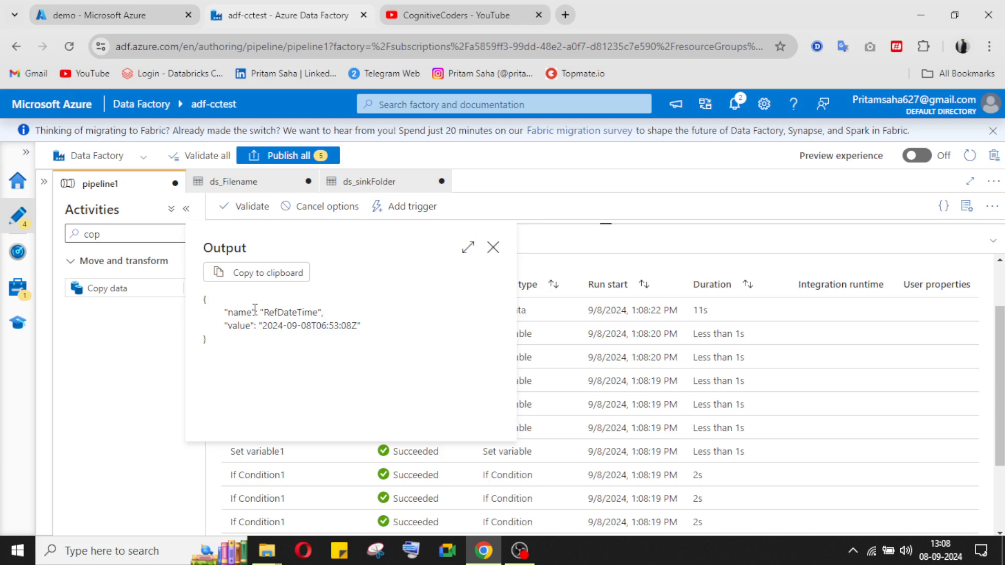
click(493, 248)
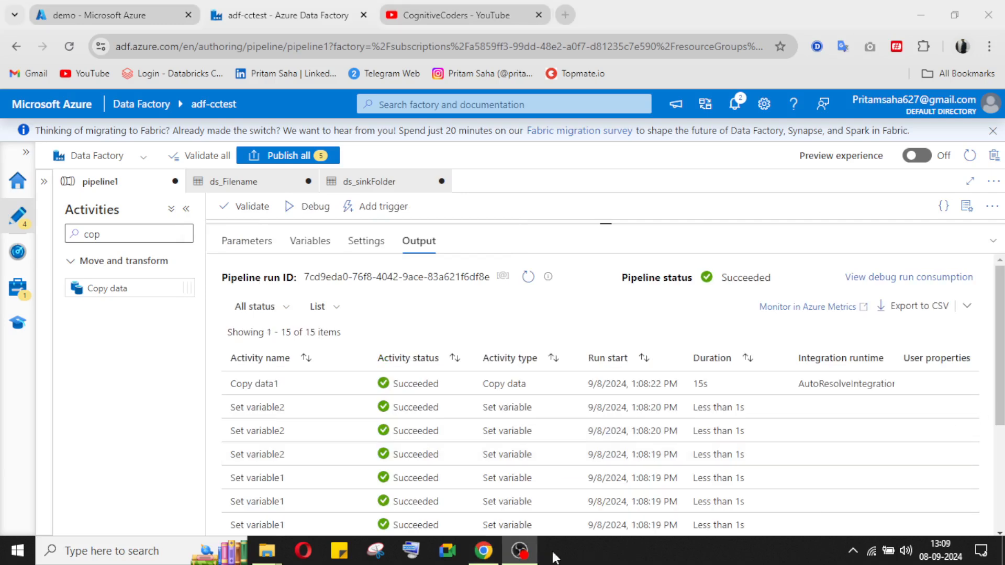
click(356, 432)
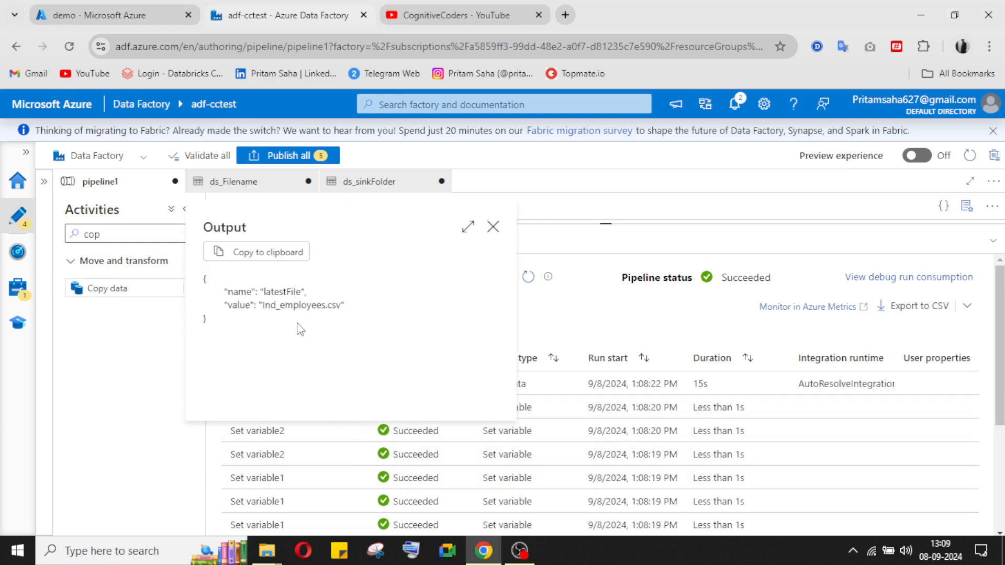
click(492, 228)
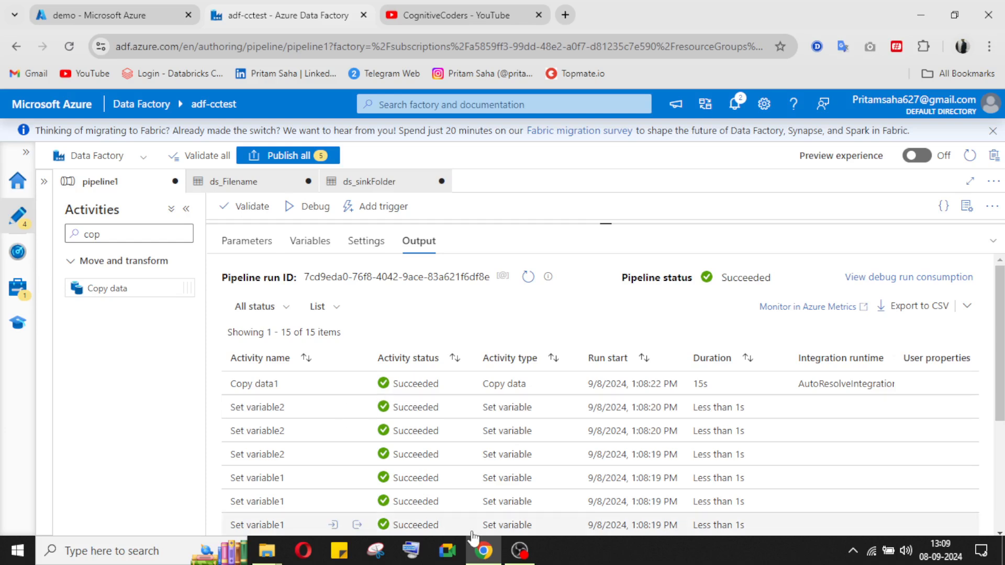
click(357, 407)
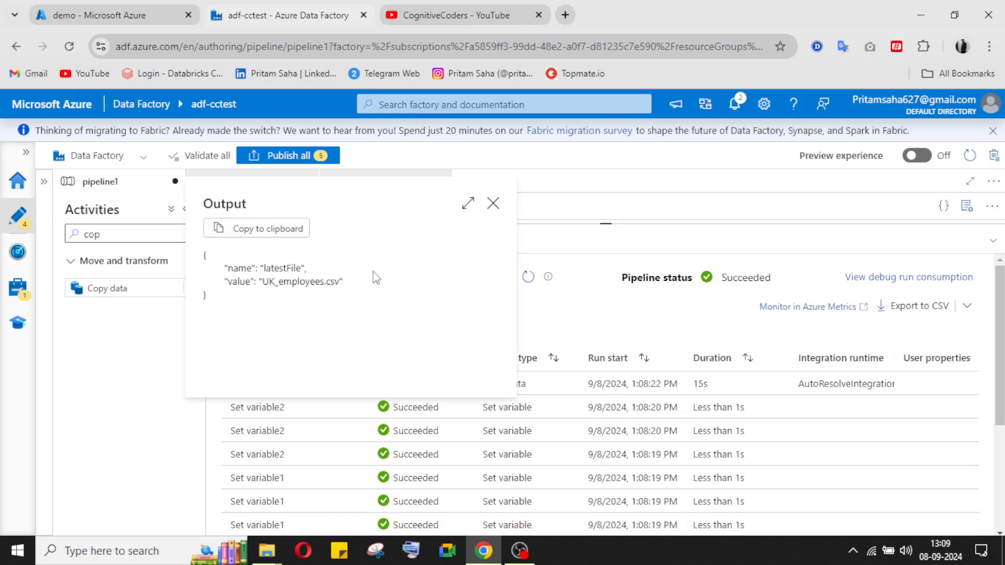
key(Escape)
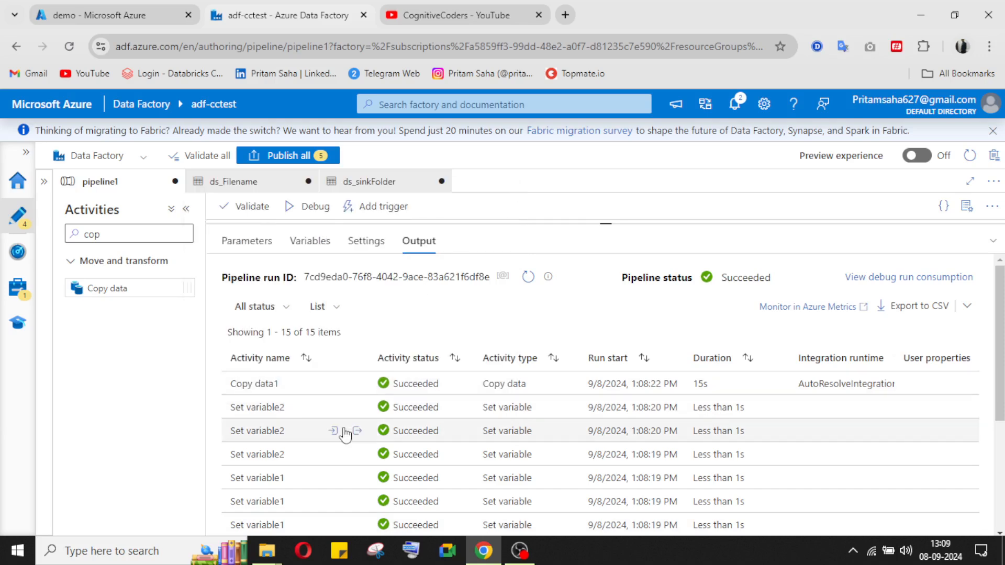
click(357, 431)
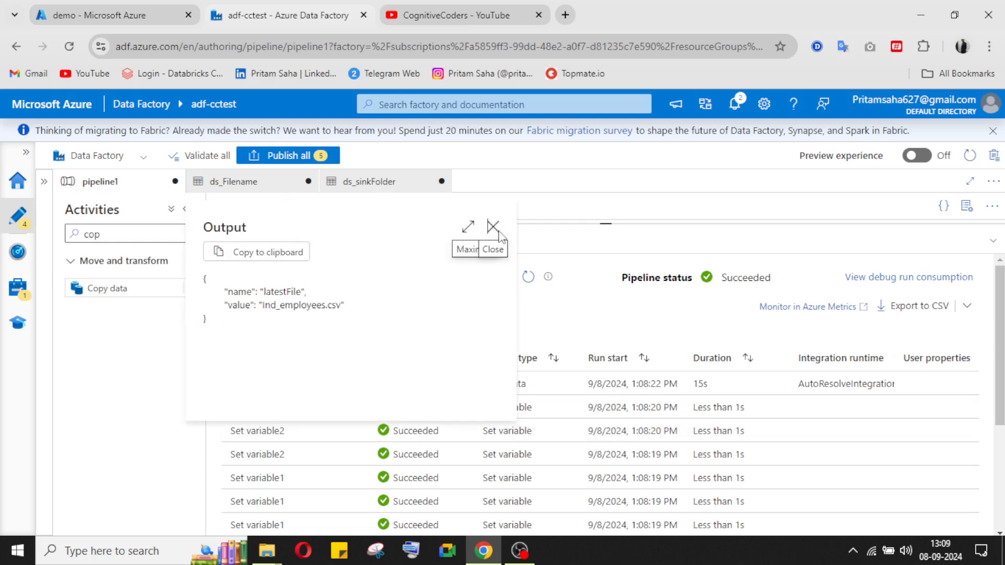
click(493, 224)
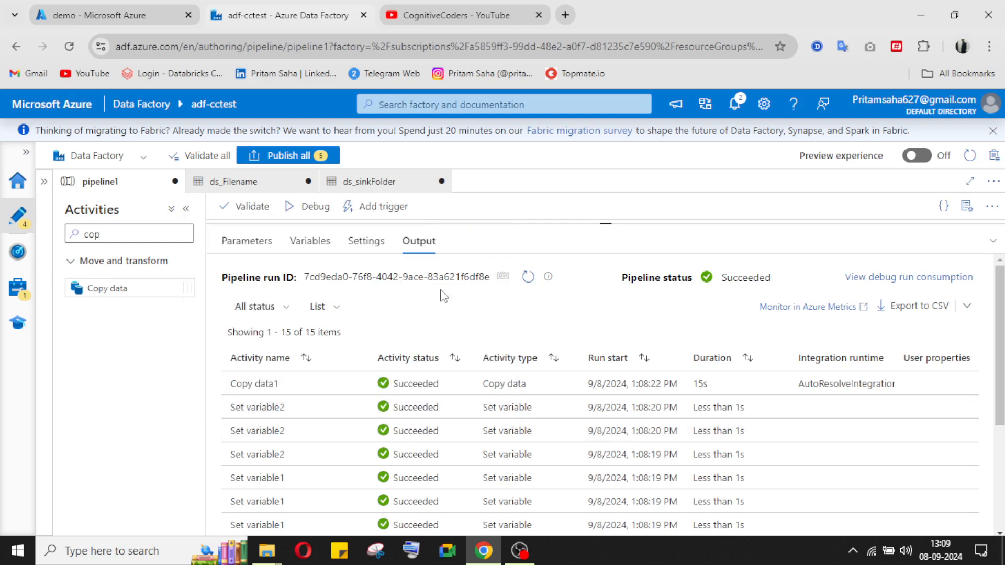
click(356, 453)
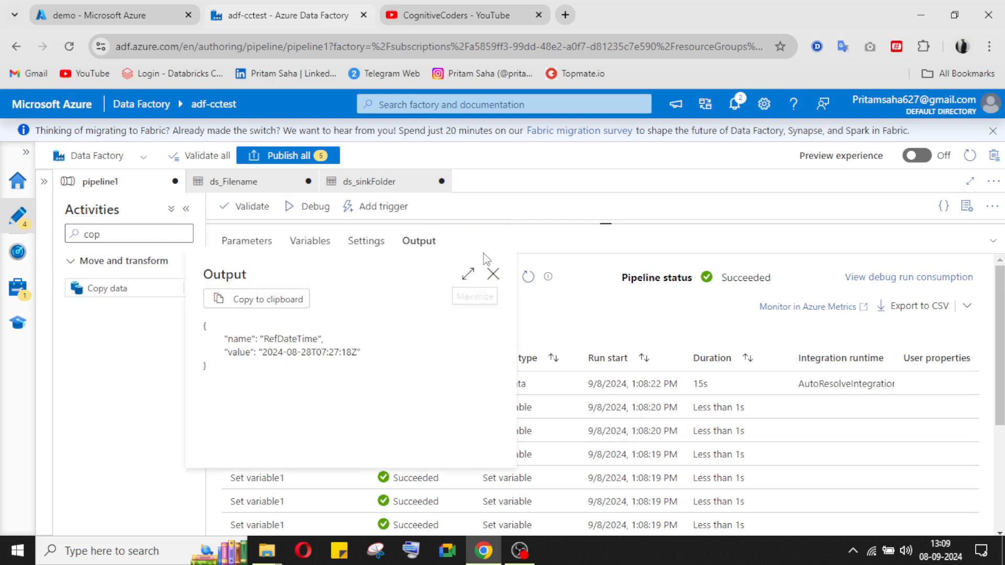
click(492, 278)
- Read through the Copy data1 output, and refresh the sink folder in the Azure portal to check for the copied file
click(356, 384)
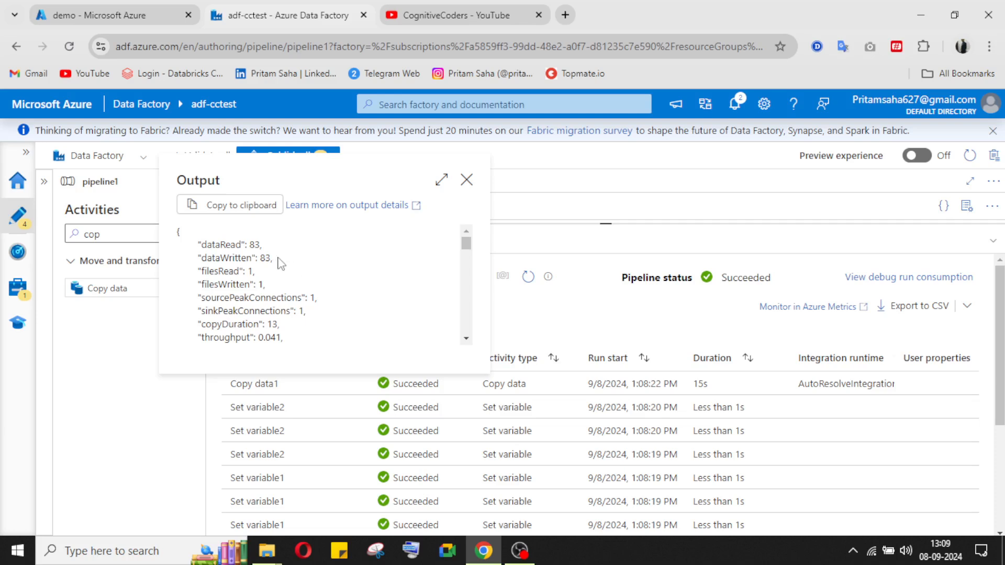
scroll(281, 267, down, 3)
scroll(281, 268, down, 3)
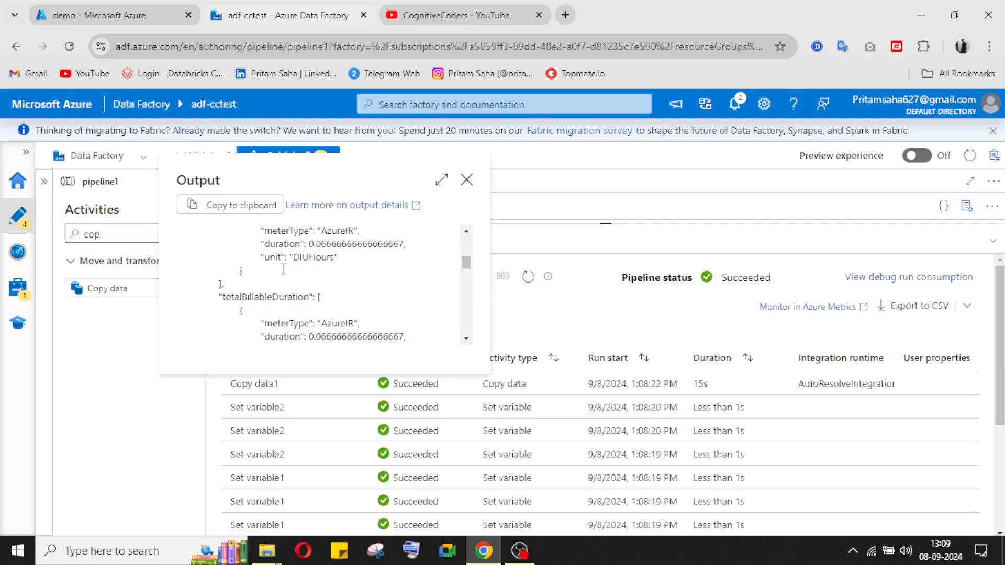
scroll(283, 270, down, 3)
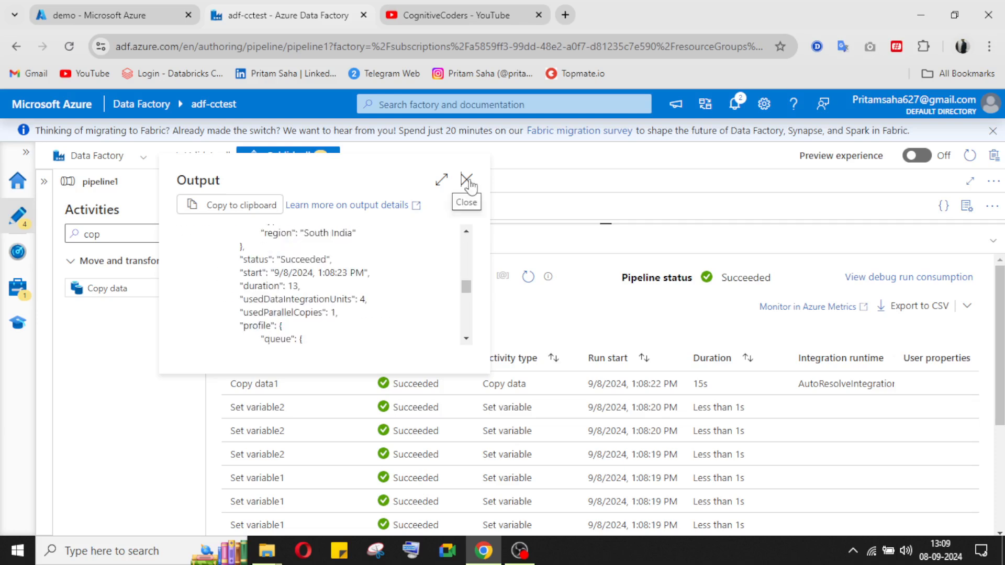
click(467, 180)
click(121, 15)
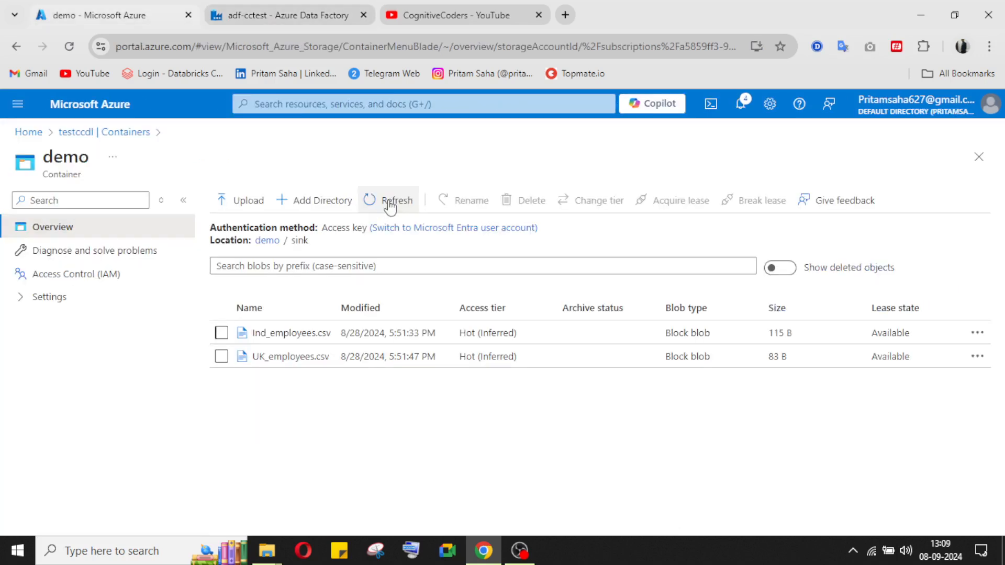
click(390, 207)
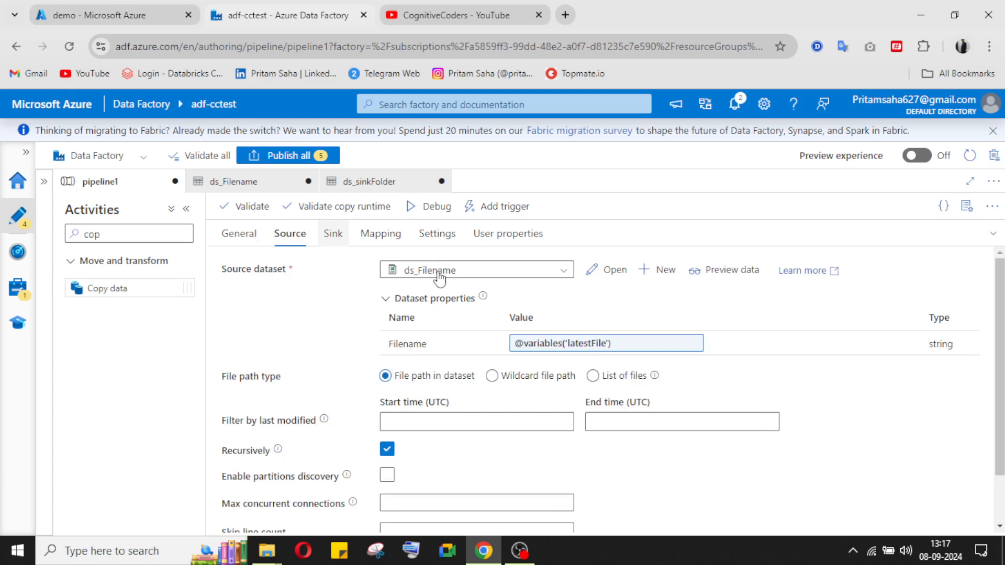
click(333, 234)
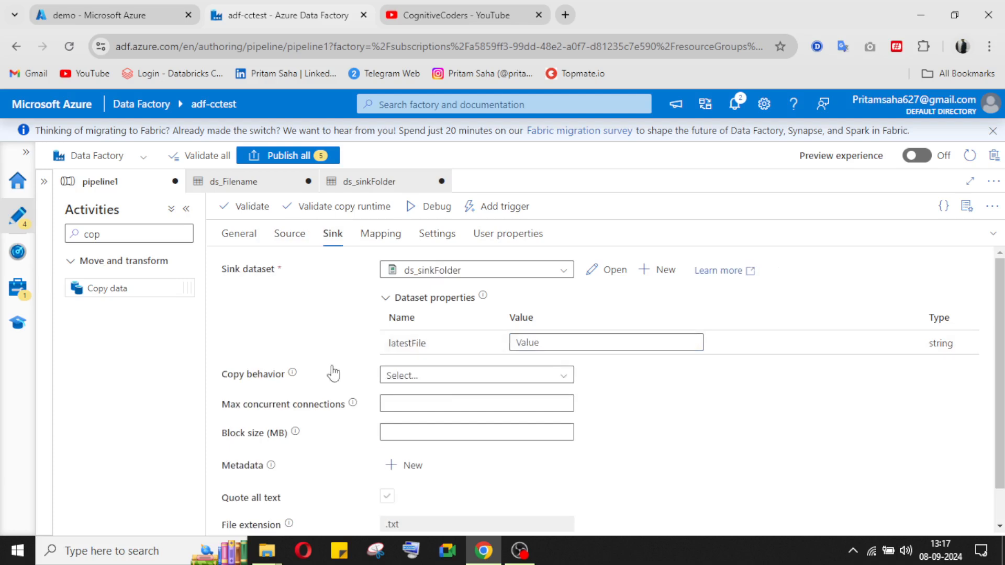
click(377, 185)
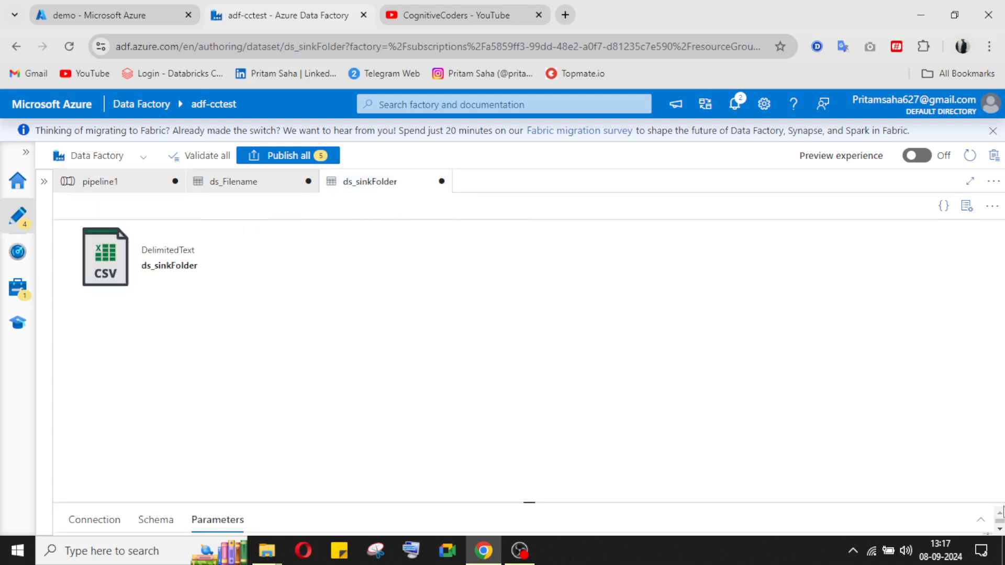
click(980, 519)
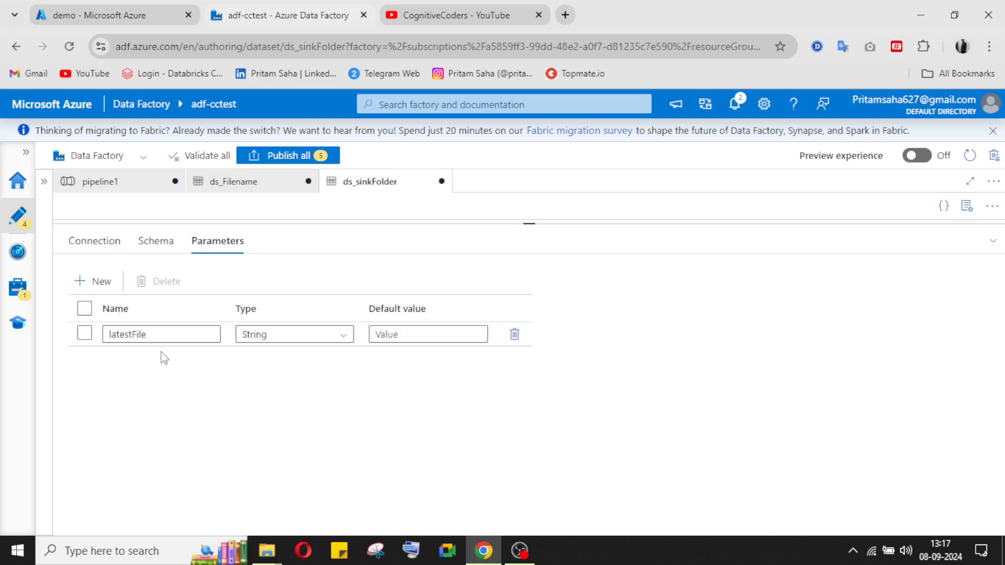
click(108, 182)
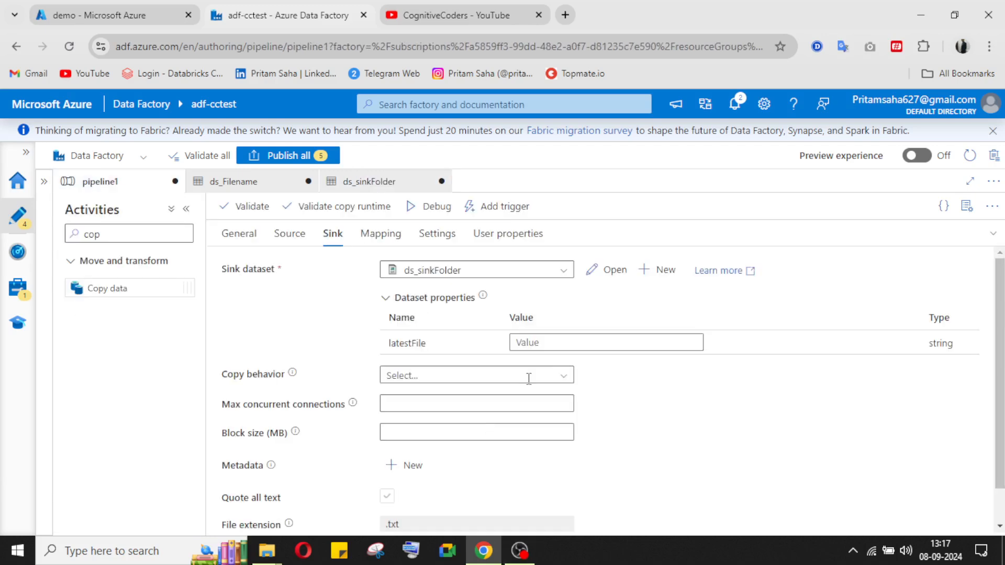
click(595, 343)
click(582, 358)
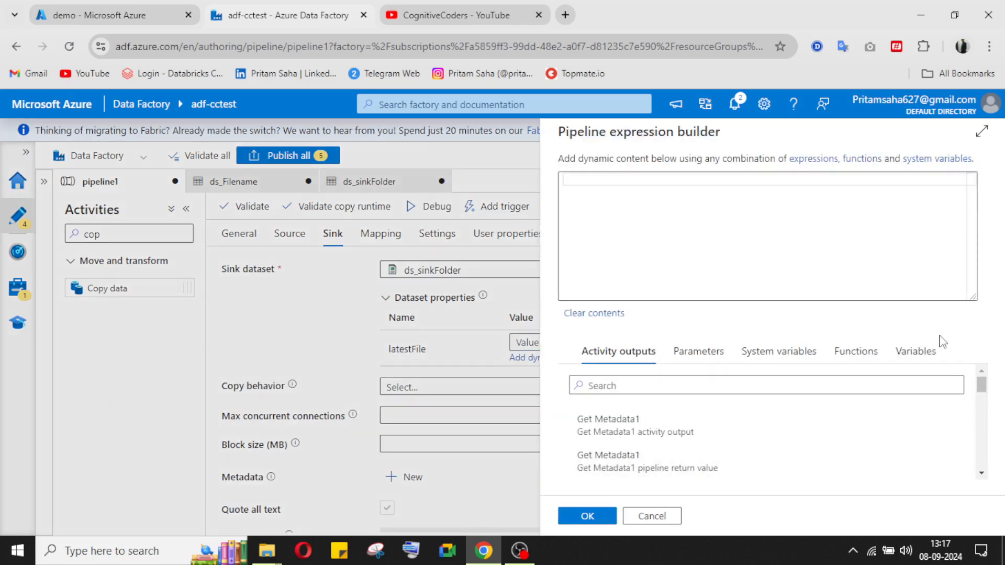
click(932, 350)
click(596, 444)
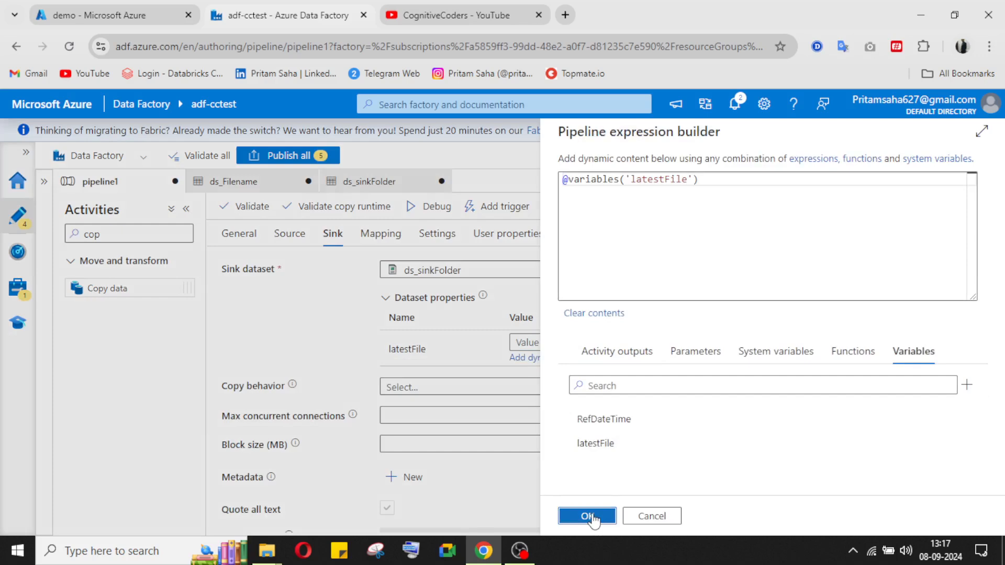
click(588, 517)
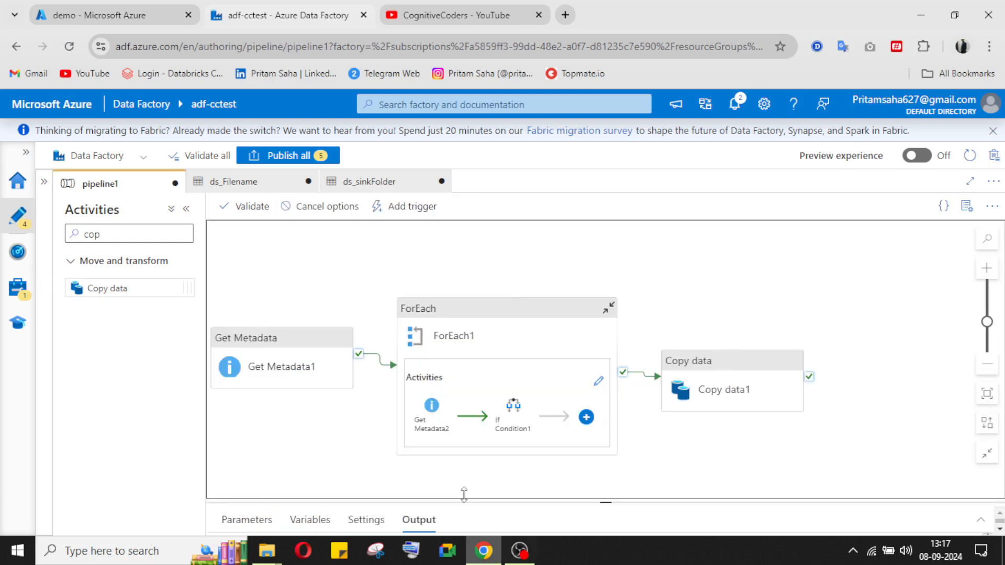
- Enlarge the run output area and monitor the activity statuses of the pipeline1 debug run
drag(464, 496, 481, 478)
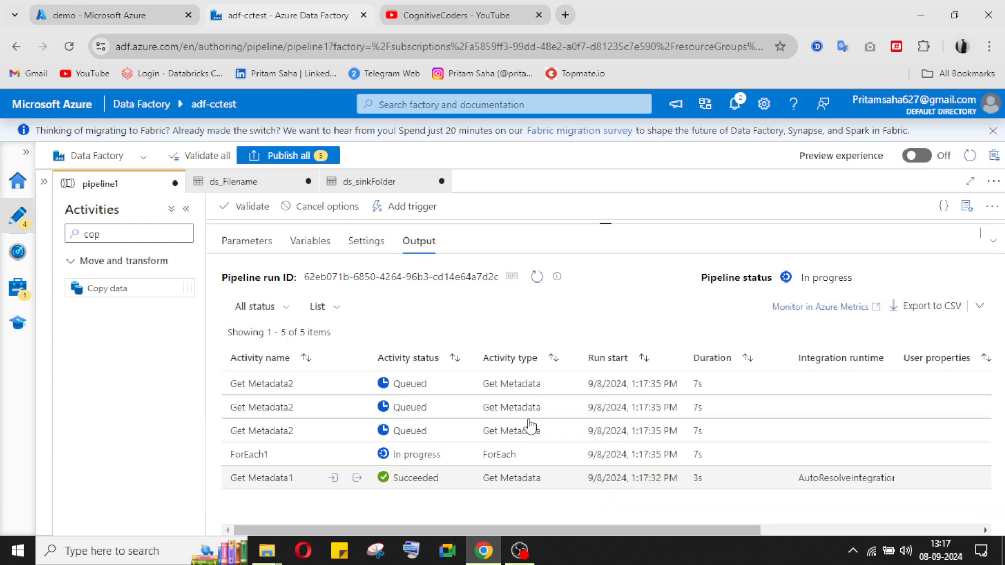
click(524, 561)
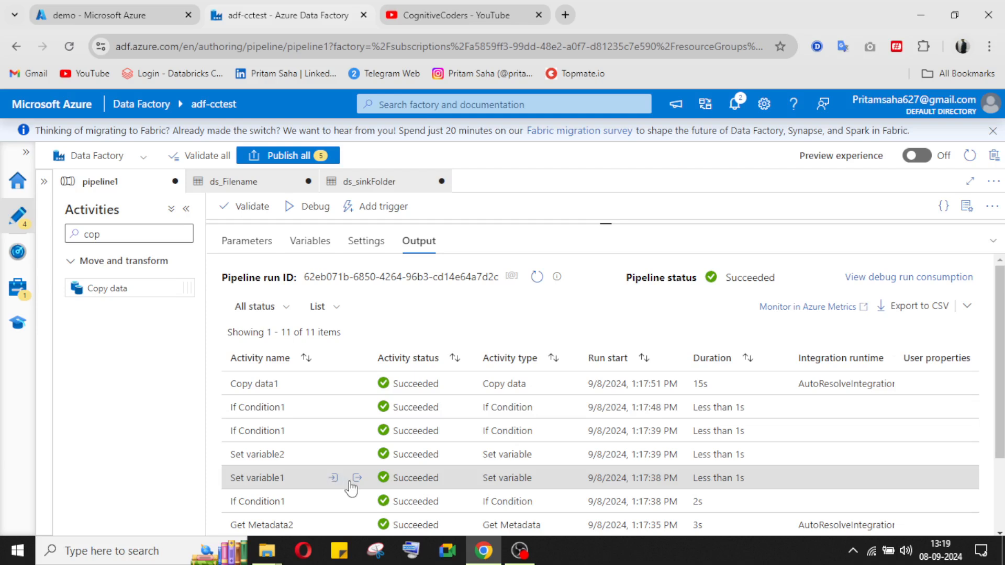
- Examine the first Get Metadata2 output in the debug run for its lastModified and itemName values
scroll(332, 492, down, 2)
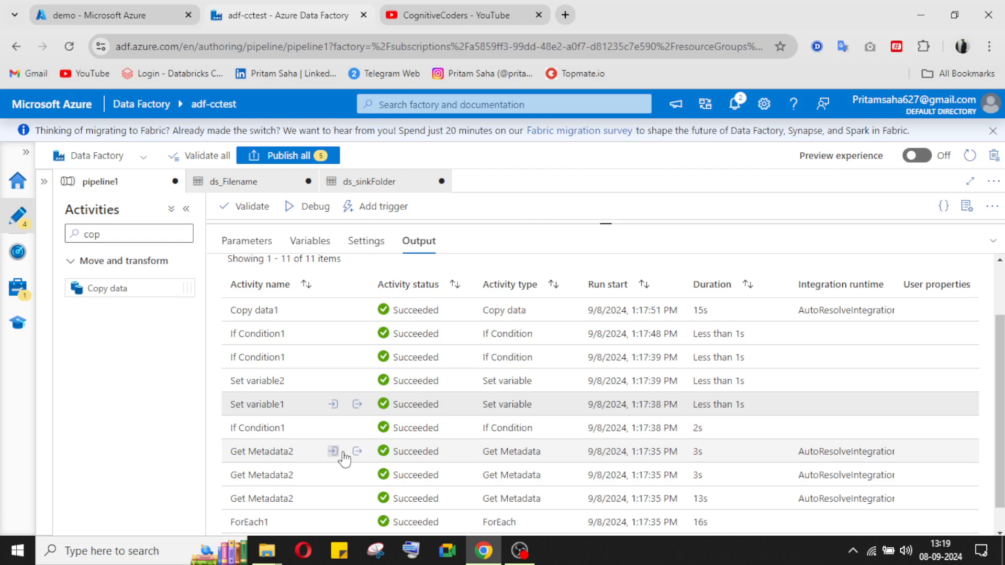
click(356, 453)
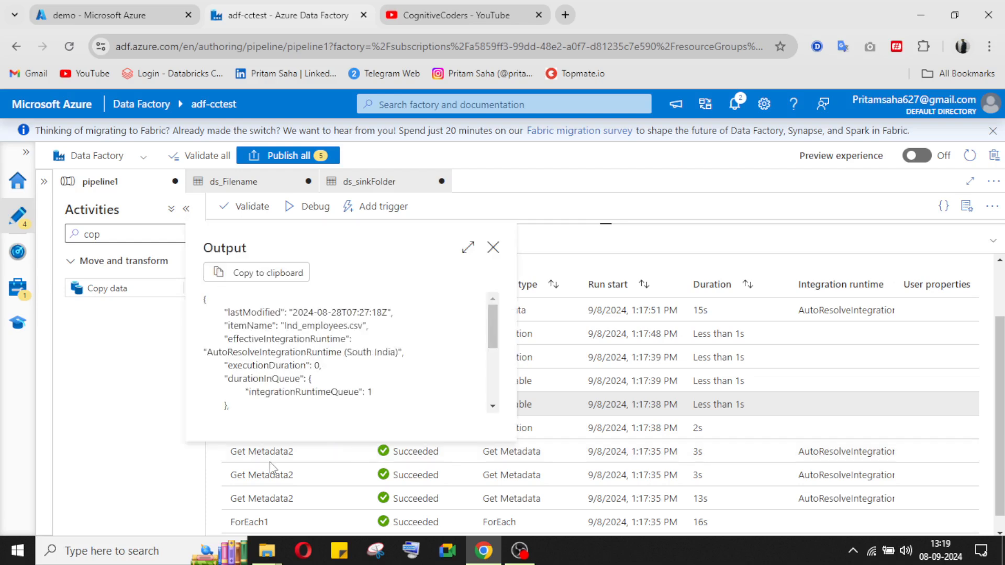
drag(240, 314, 242, 315)
click(267, 326)
drag(251, 313, 257, 313)
click(493, 247)
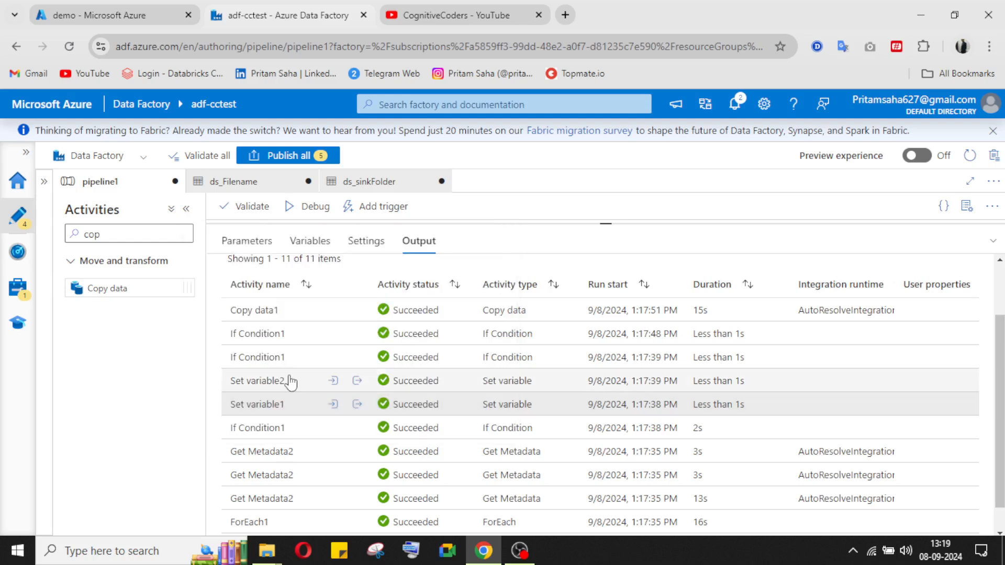
- Check the output of the earliest If Condition1 run and look at the sink folder's contents in the Azure portal
scroll(262, 464, up, 2)
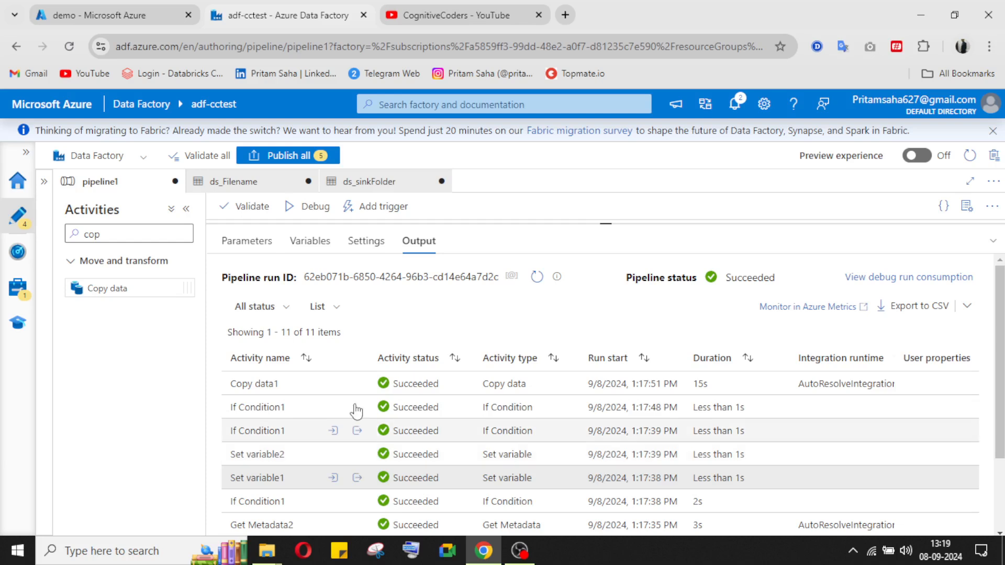
click(356, 478)
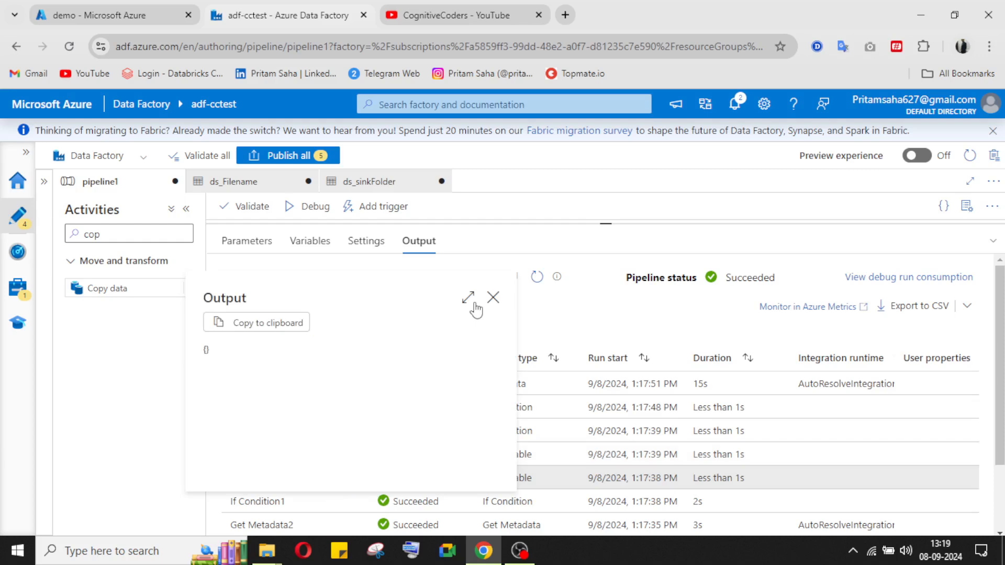
click(493, 298)
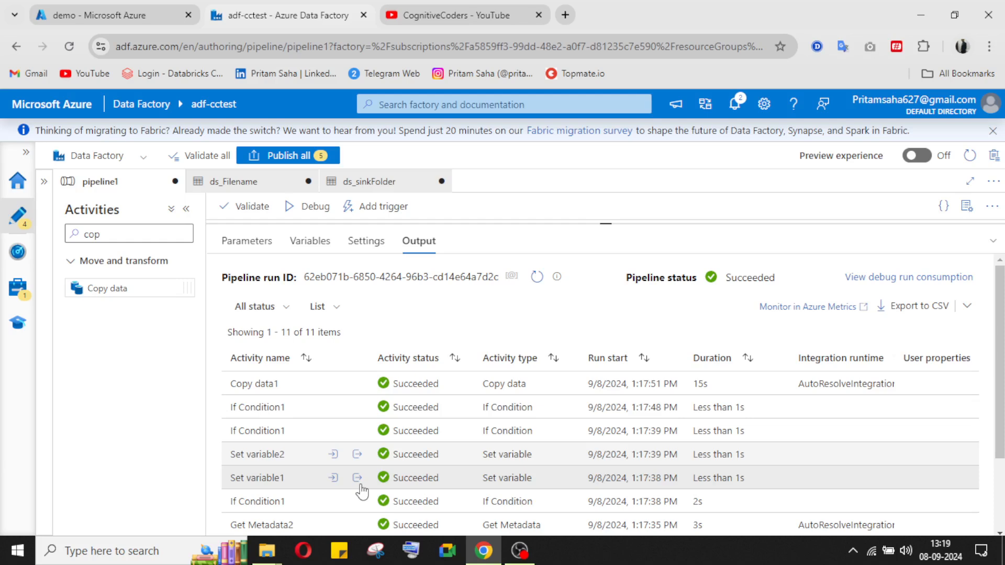
click(119, 18)
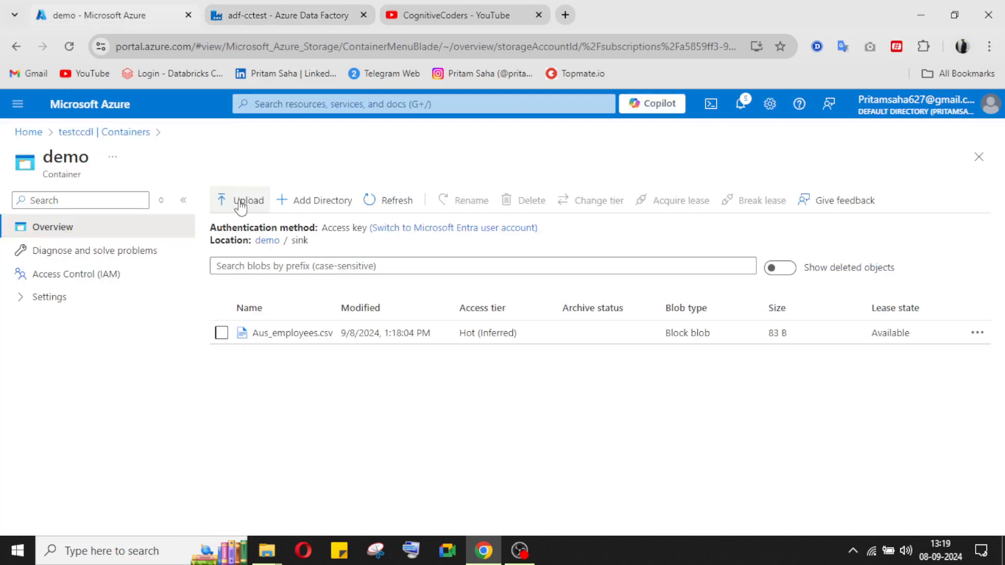
click(285, 19)
- Compare the lastModified and itemName values across the outputs of the three Get Metadata2 runs in Data Factory
scroll(321, 466, down, 2)
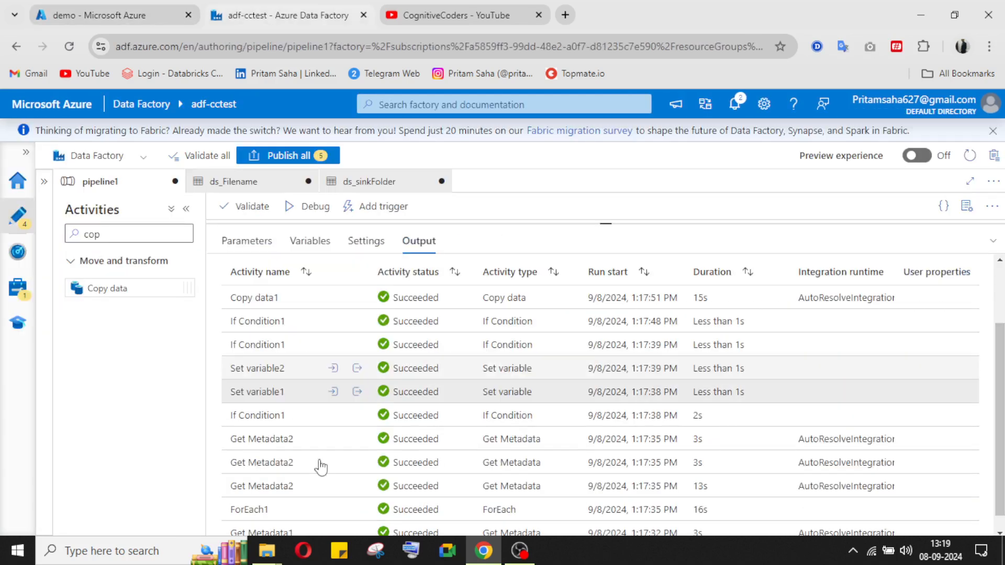
scroll(321, 466, down, 1)
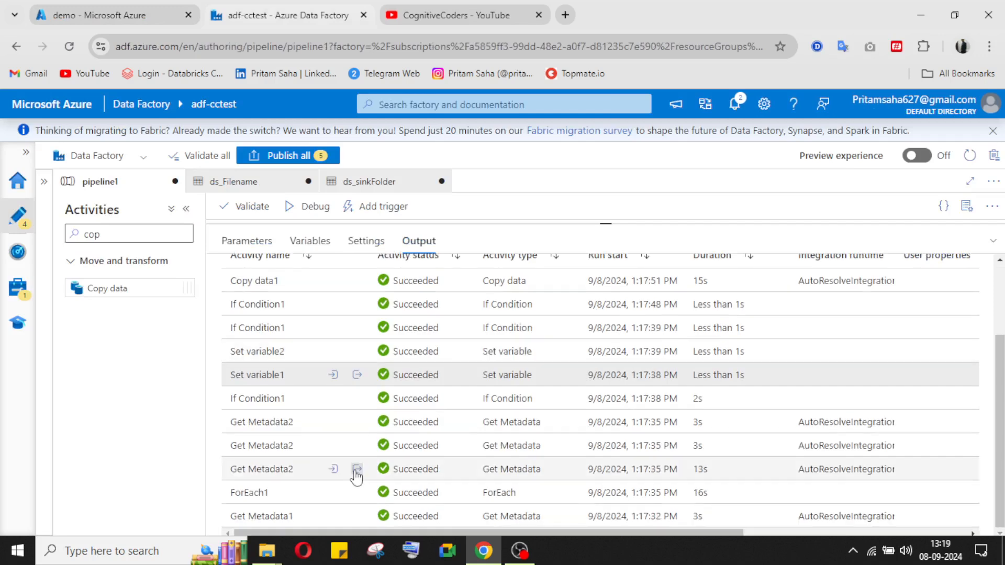
click(357, 469)
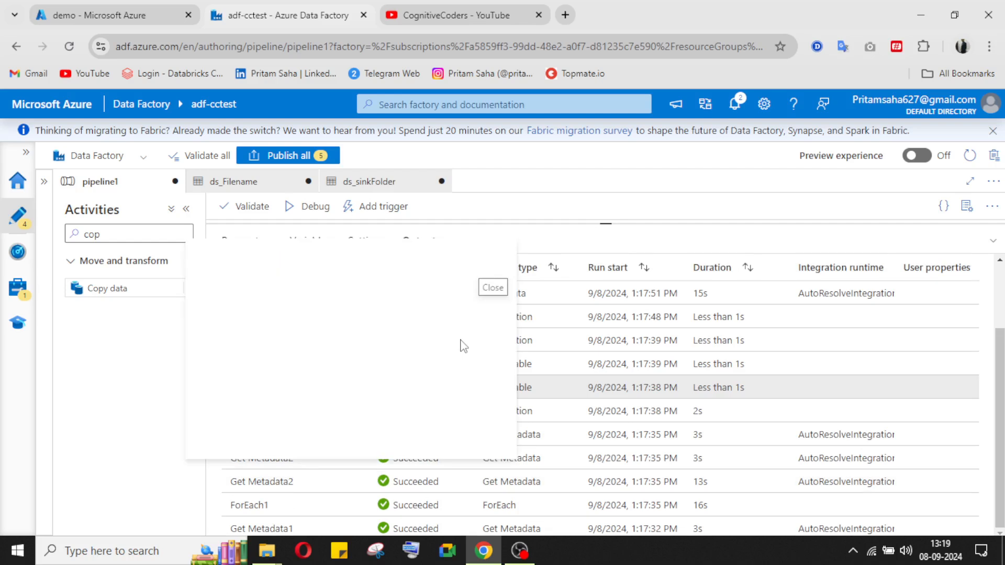
click(357, 435)
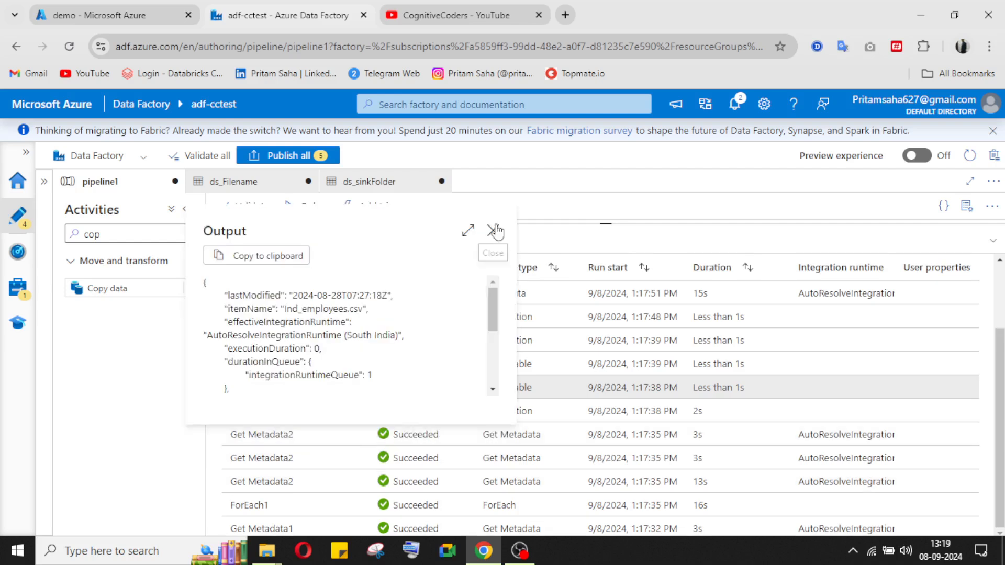
click(494, 231)
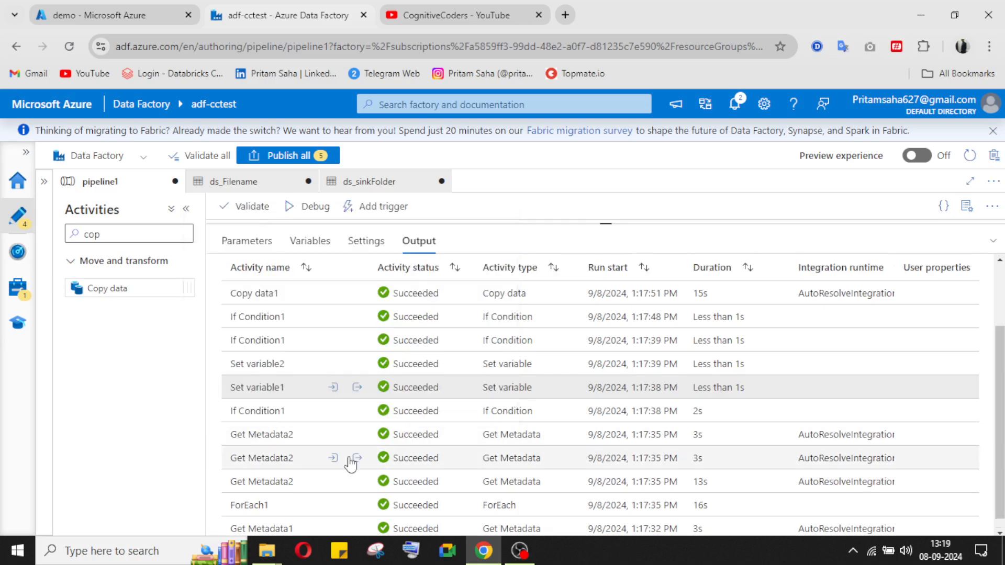
click(356, 458)
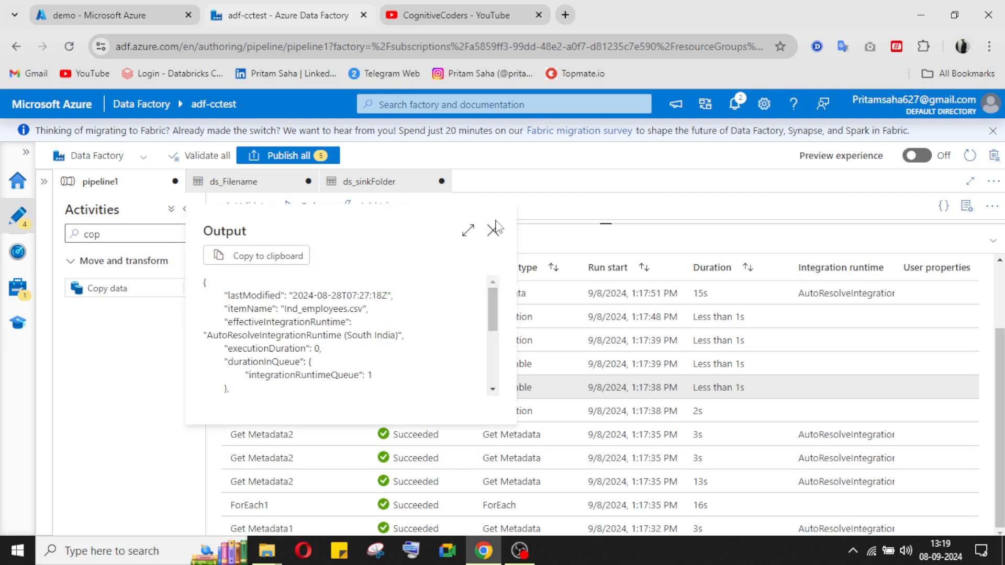
click(493, 230)
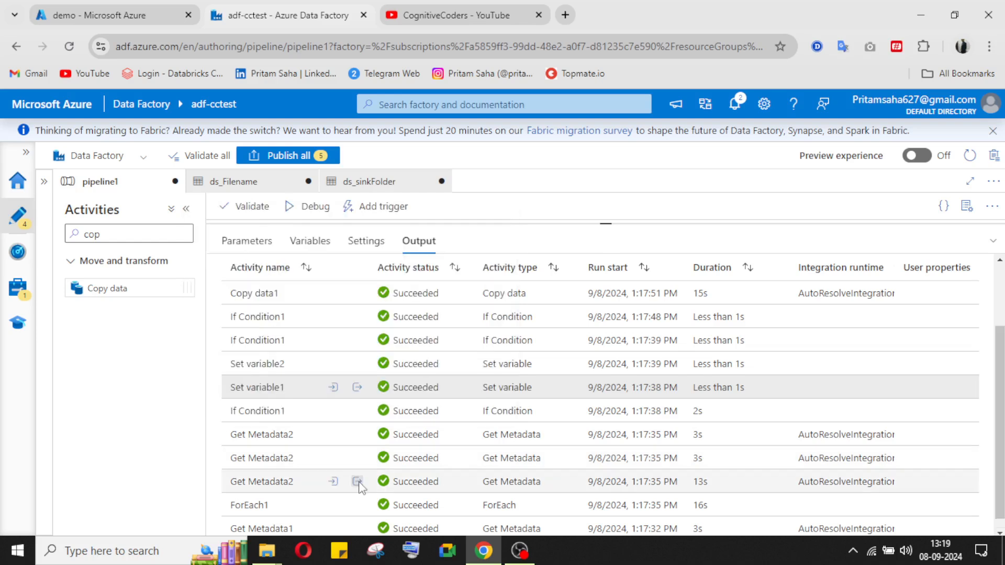
click(357, 482)
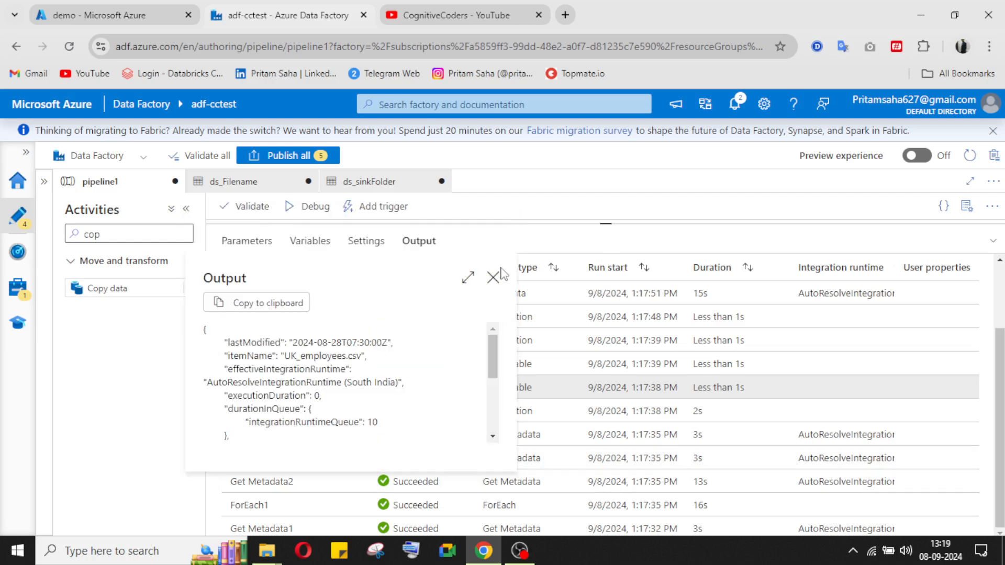
click(494, 277)
click(357, 459)
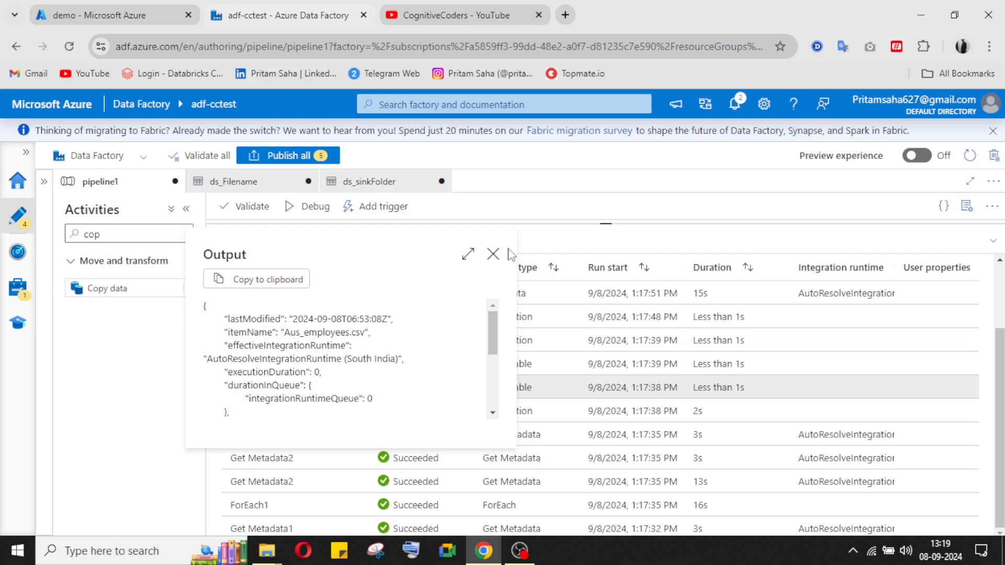
click(494, 254)
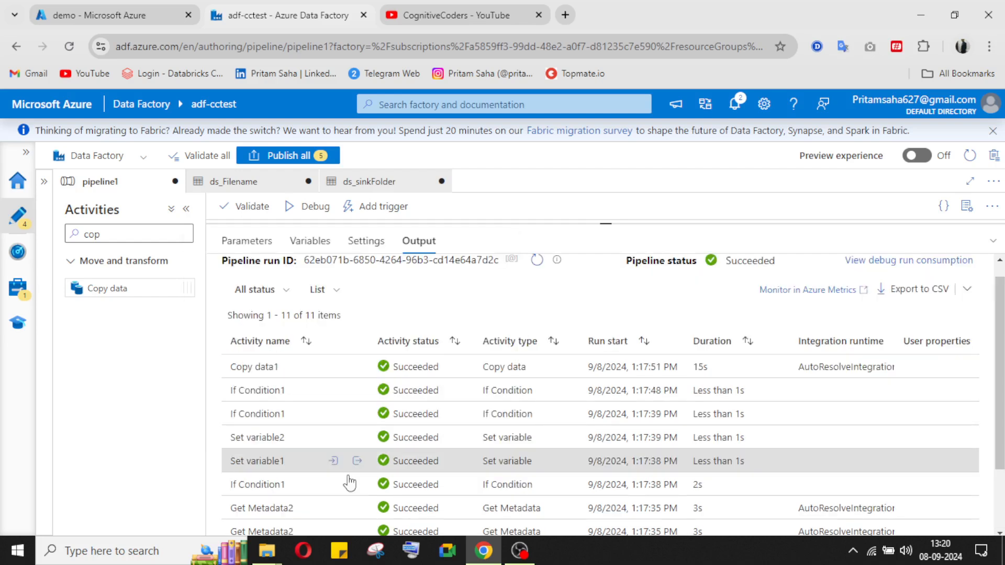
- Check the outputs of If Condition1, Set variable2 and Set variable1 for the latestFile and RefDateTime values
click(357, 484)
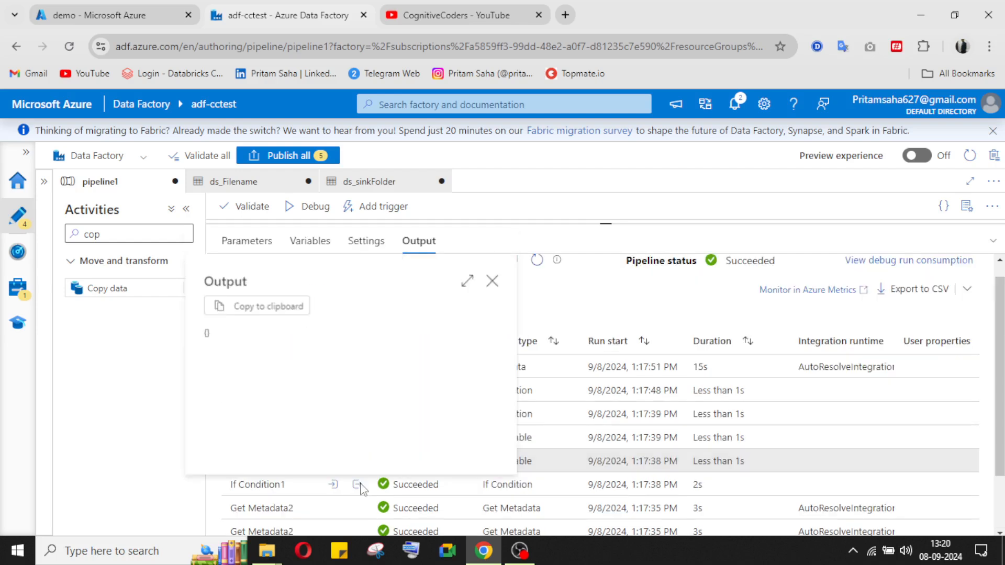
click(361, 488)
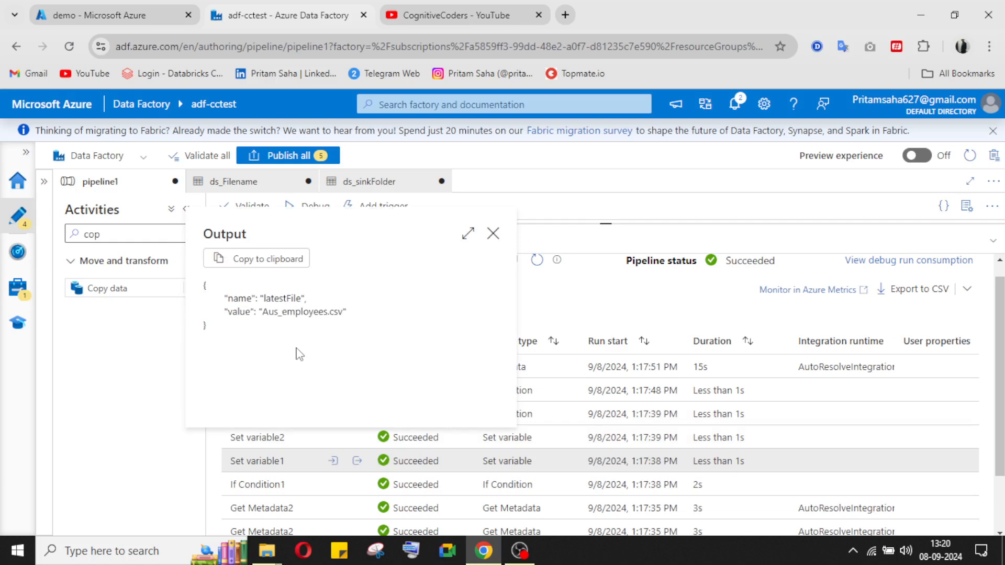
drag(303, 312, 262, 312)
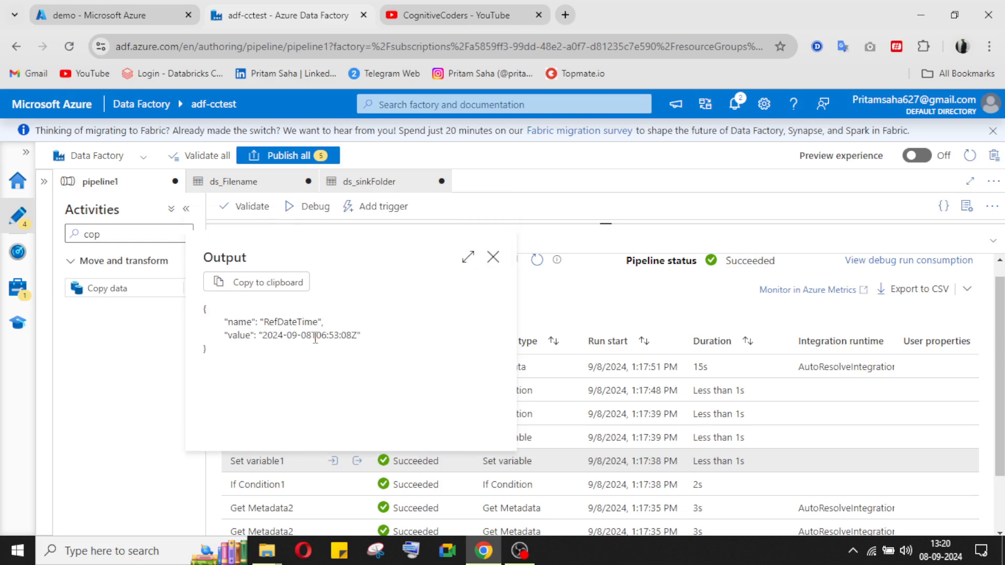
click(348, 473)
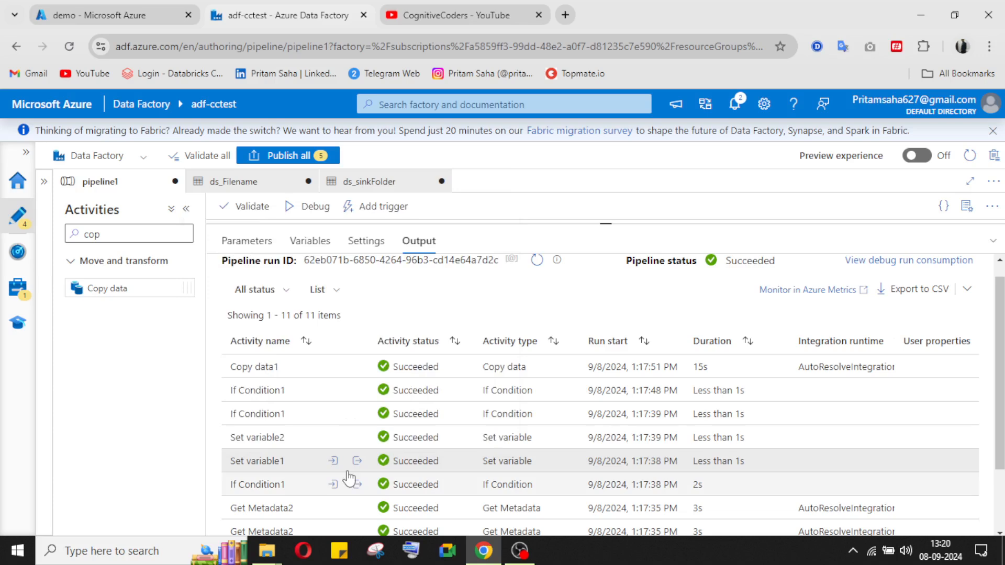
scroll(329, 386, up, 1)
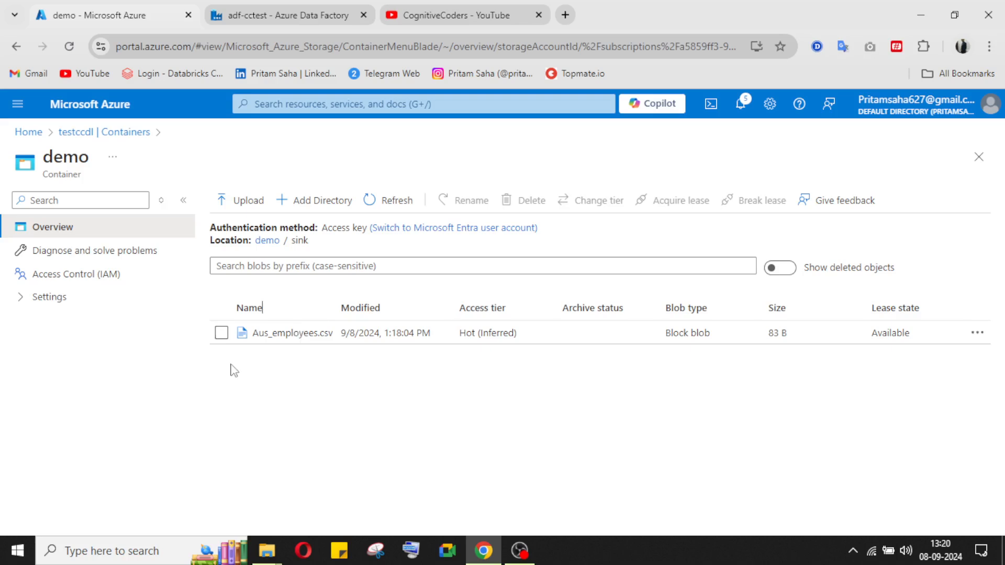
- Open Aus_employees.csv from the sink folder in the Azure portal and display its contents as CSV text
click(283, 333)
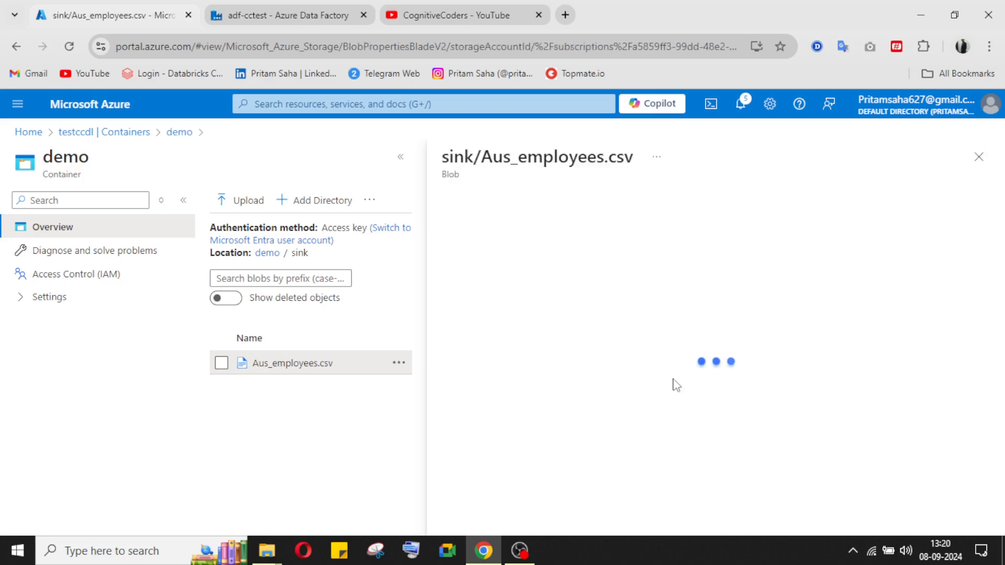
key(alt+Tab)
click(986, 400)
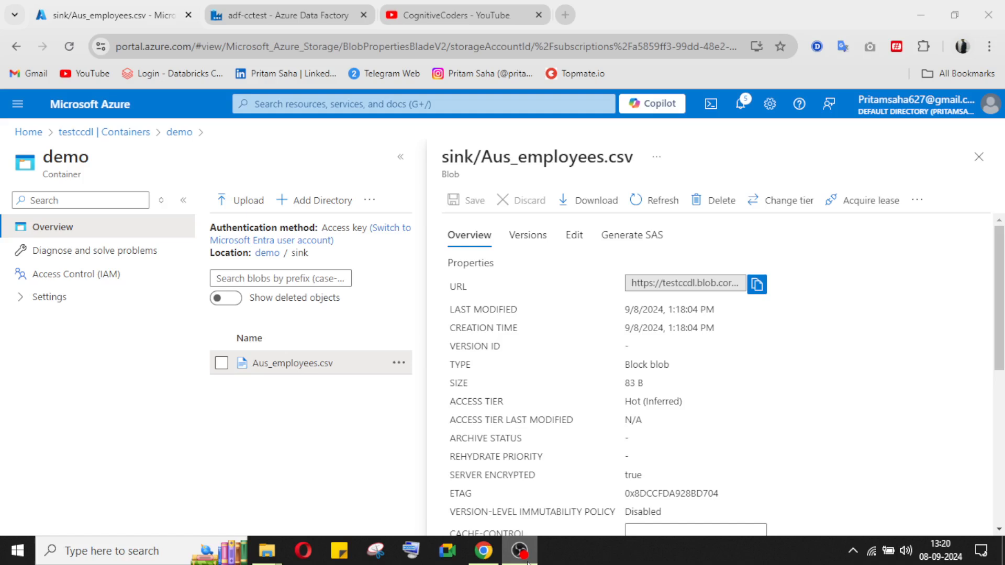
click(575, 235)
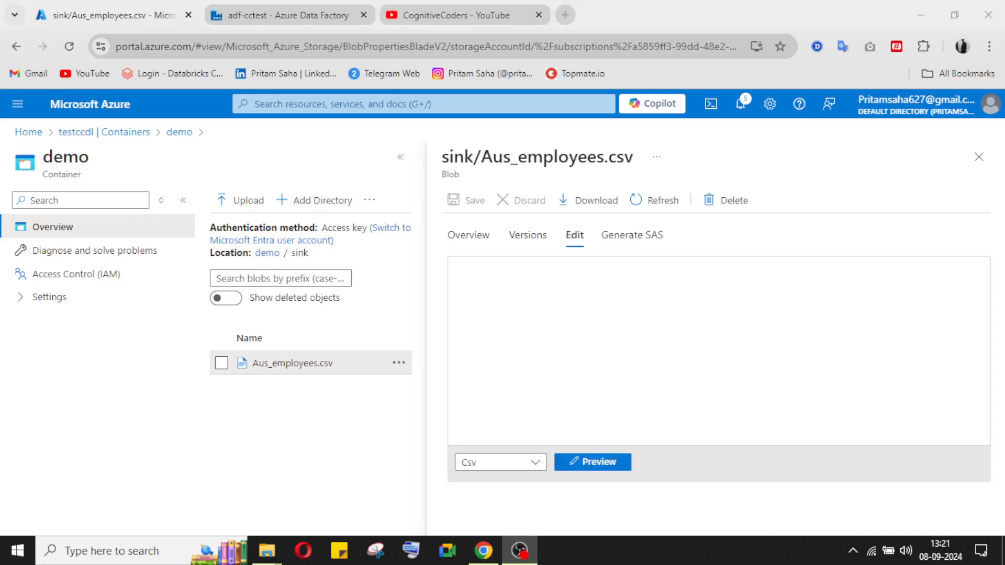
click(551, 488)
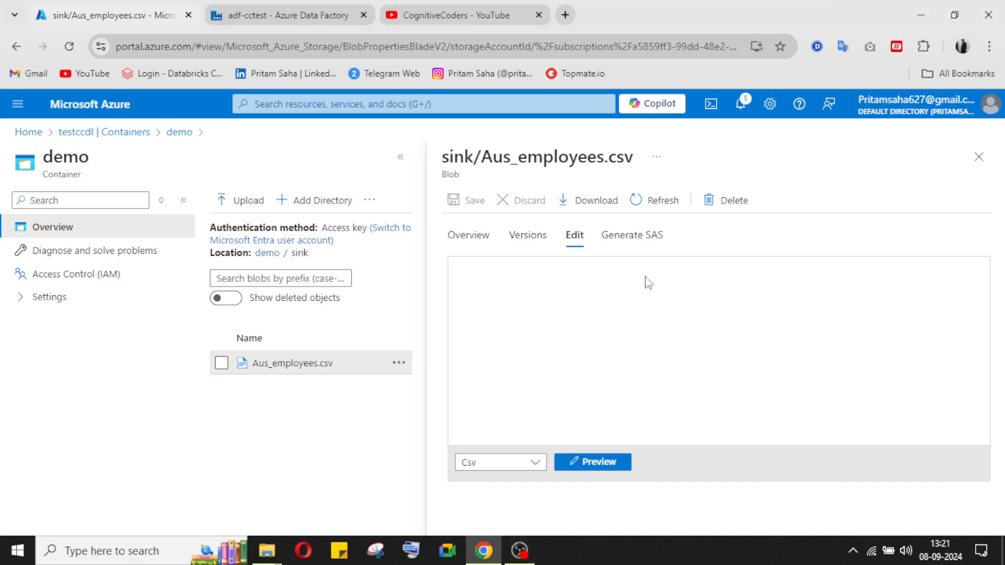
click(510, 235)
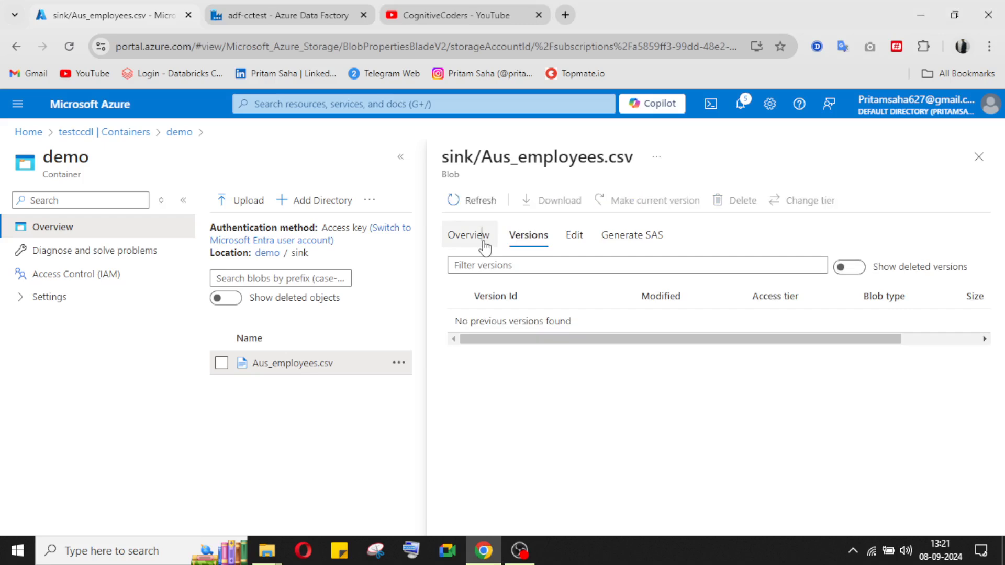
click(575, 235)
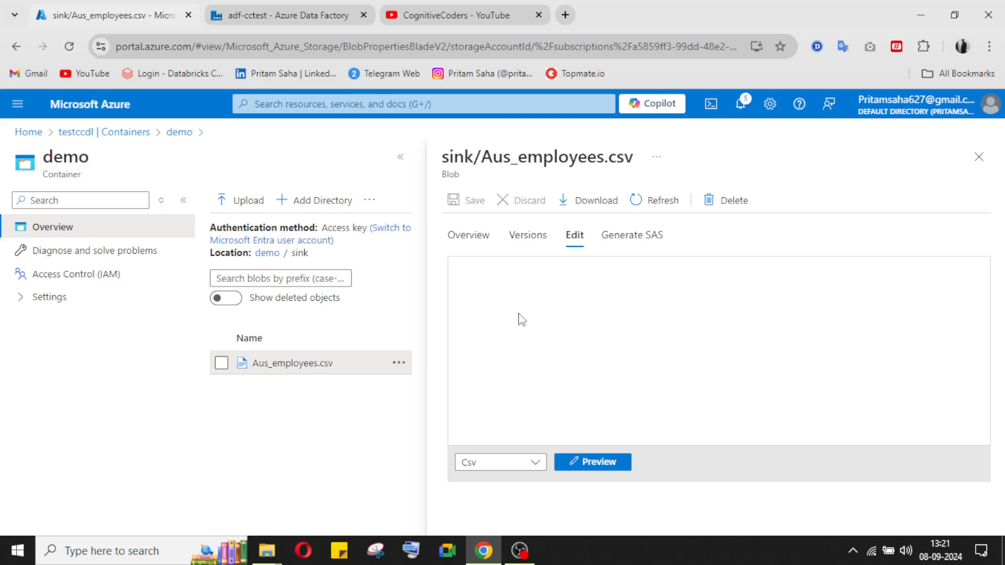
click(532, 464)
click(602, 466)
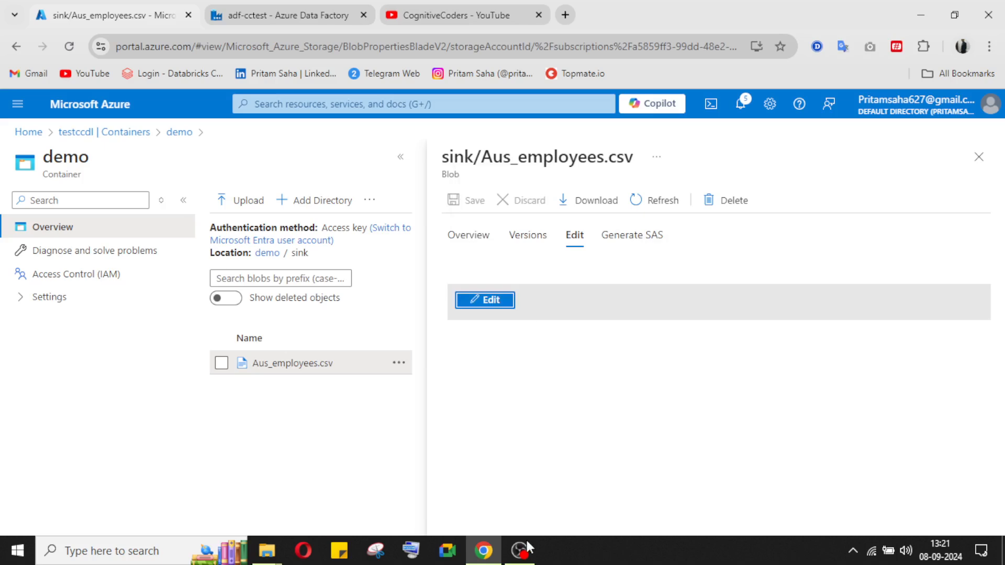
click(492, 300)
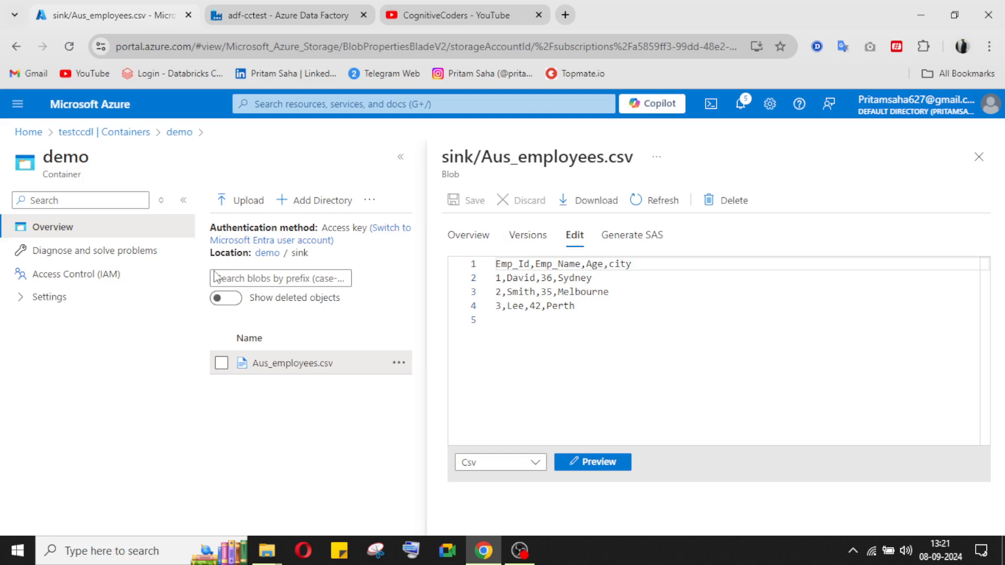
click(515, 553)
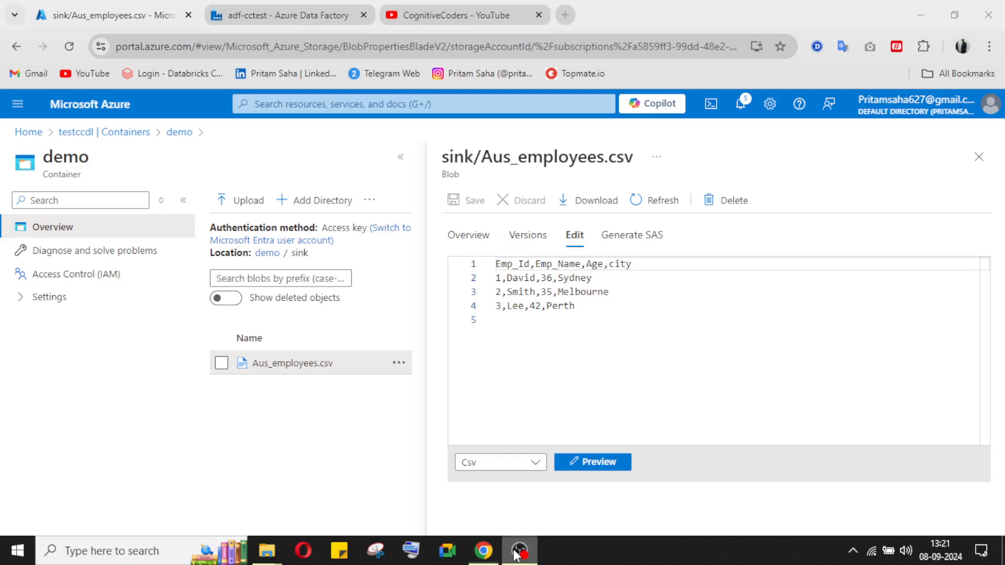
click(519, 551)
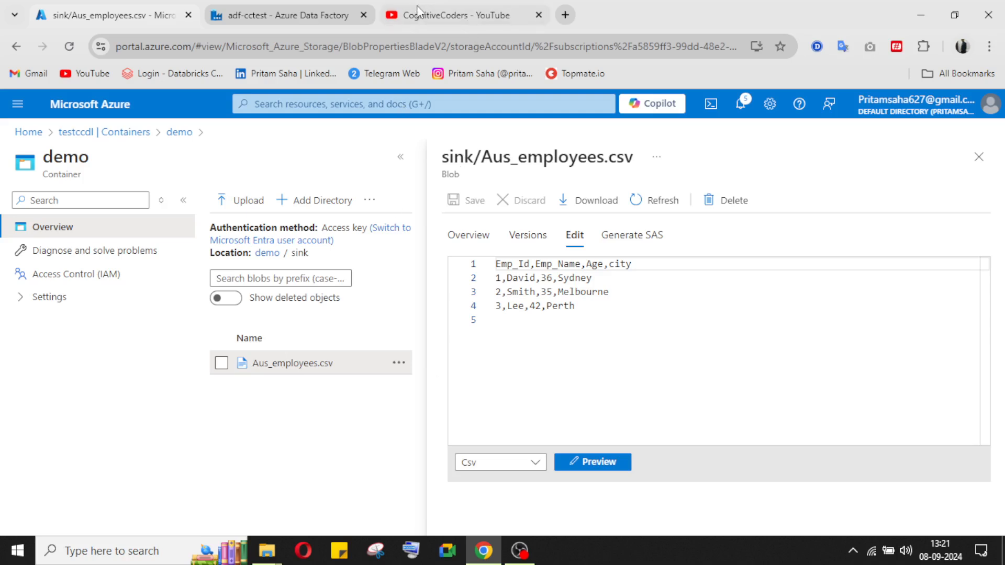
- Collapse the run output in Data Factory to review the pipeline1 canvas, and switch to the CognitiveCoders playlists on YouTube
click(243, 16)
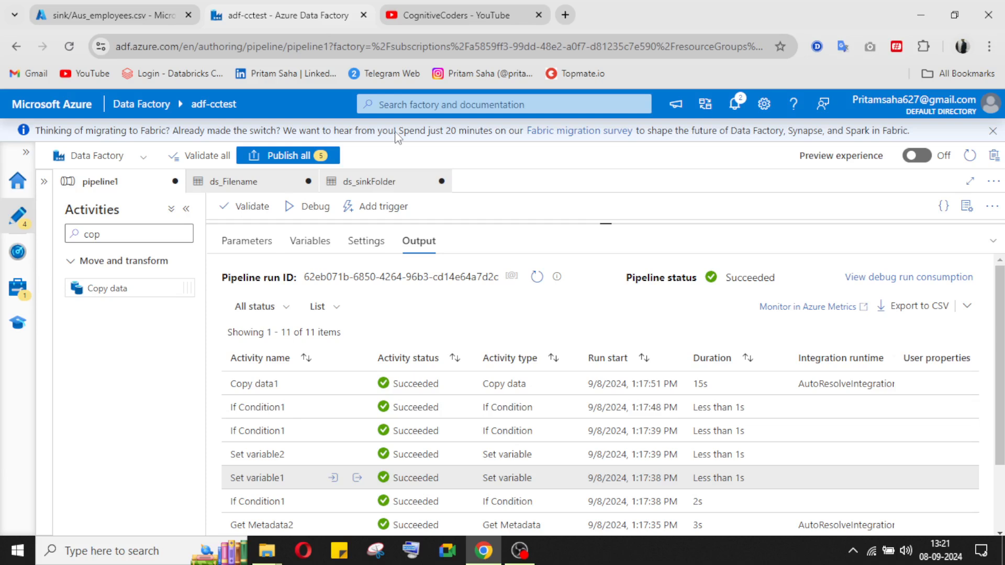
click(995, 244)
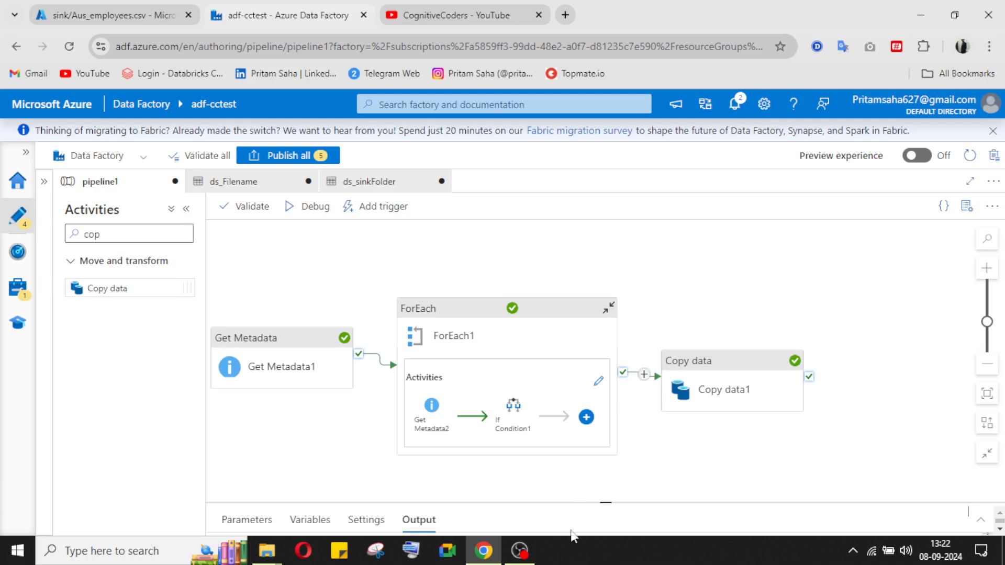
click(442, 6)
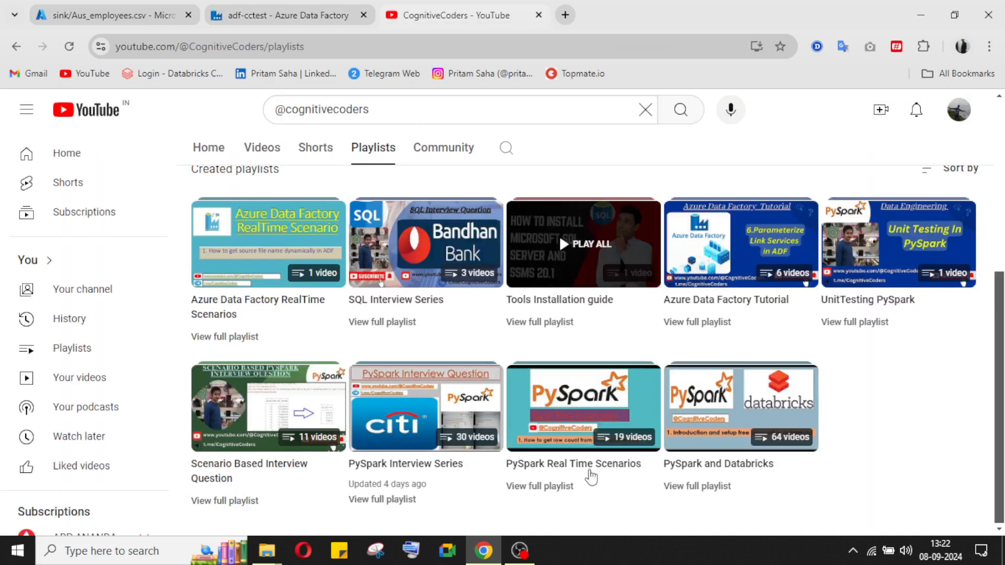
- Look through the created playlists and the channel header on the CognitiveCoders YouTube page
scroll(680, 380, up, 5)
scroll(658, 457, down, 4)
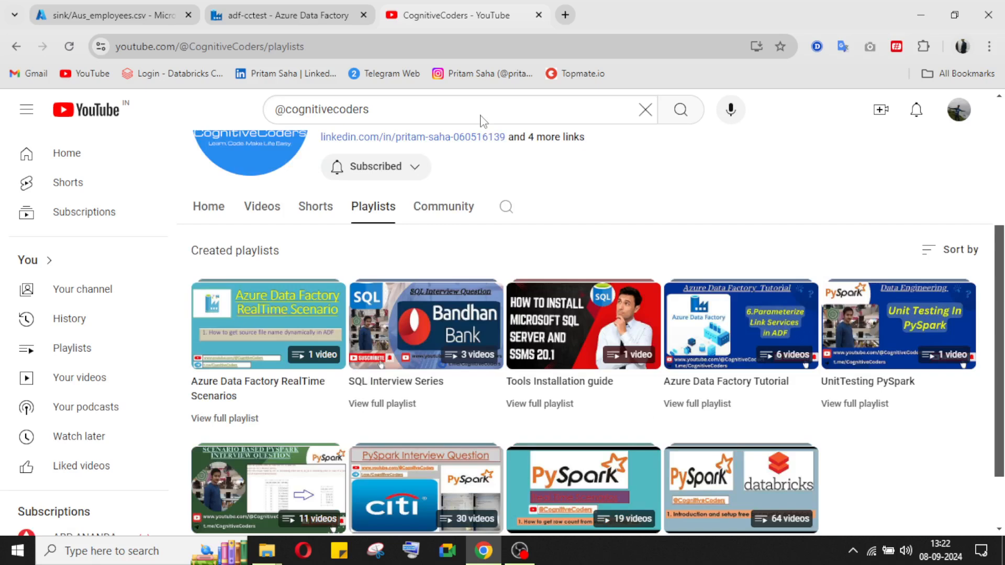
scroll(477, 396, down, 1)
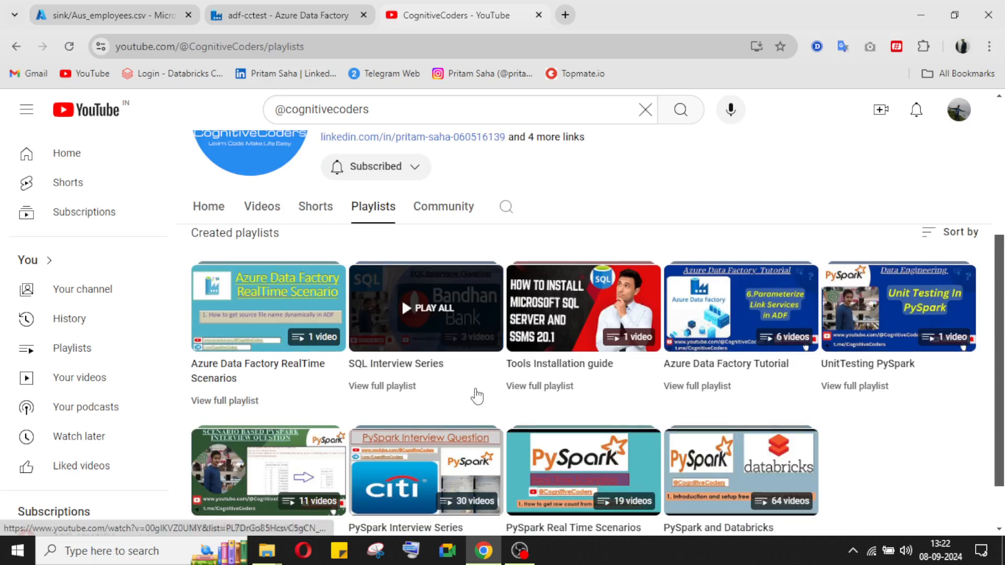
scroll(718, 408, down, 2)
scroll(718, 407, up, 3)
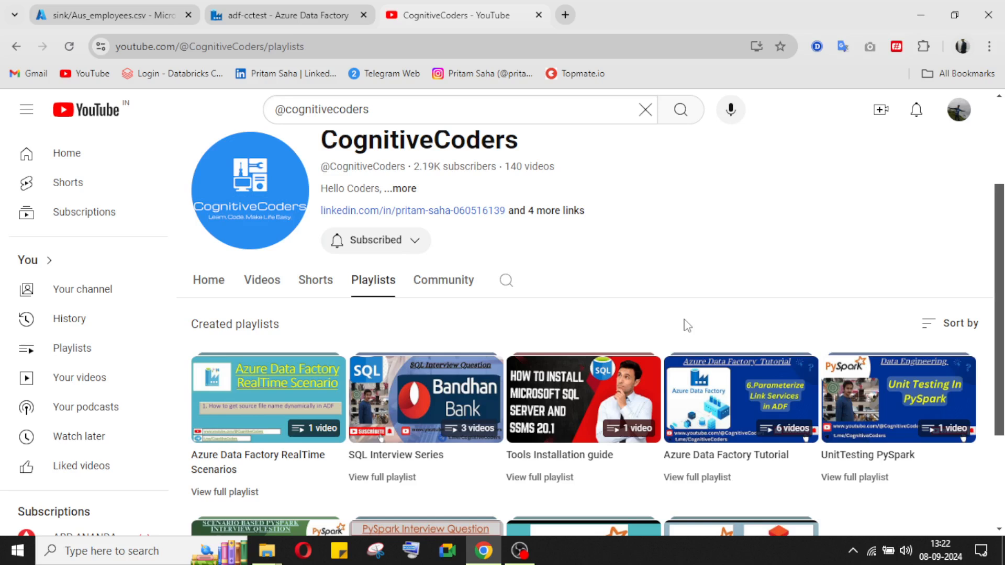
scroll(688, 325, up, 3)
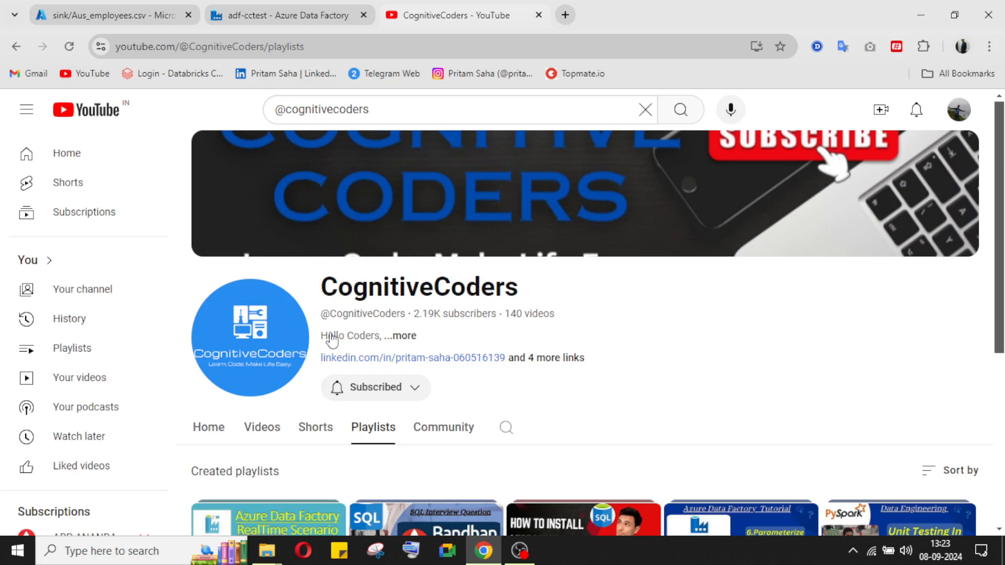
scroll(712, 288, down, 4)
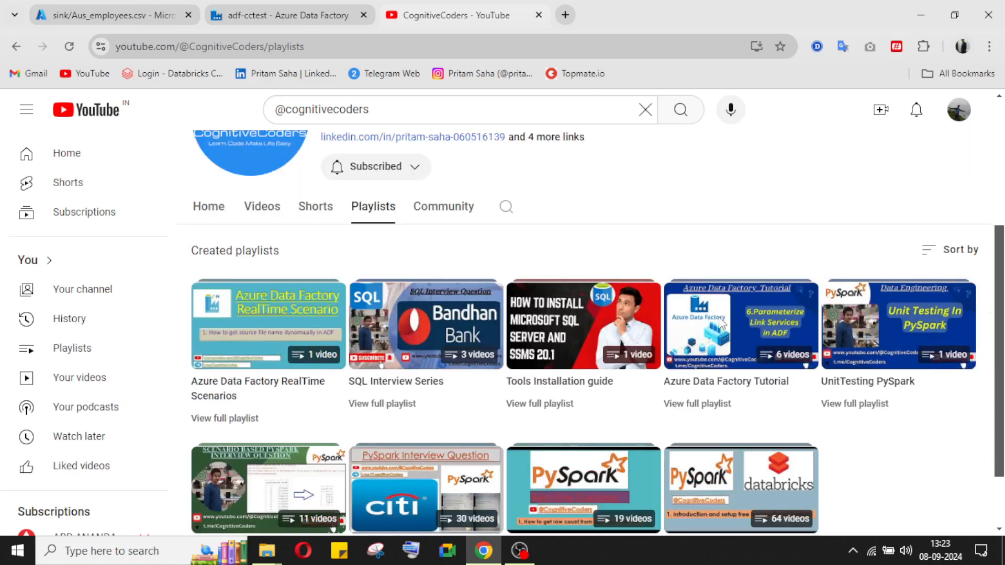
scroll(717, 323, up, 4)
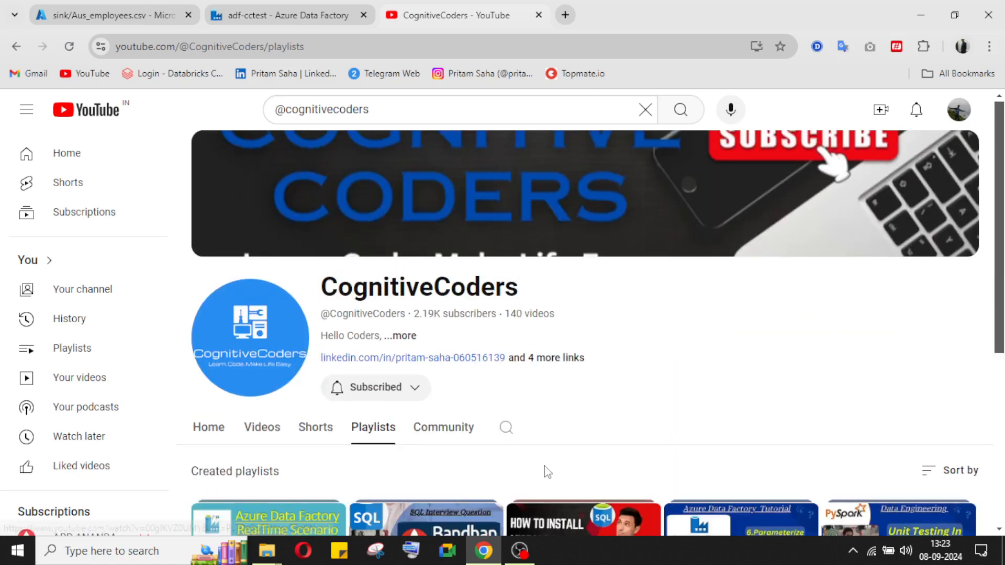
click(526, 559)
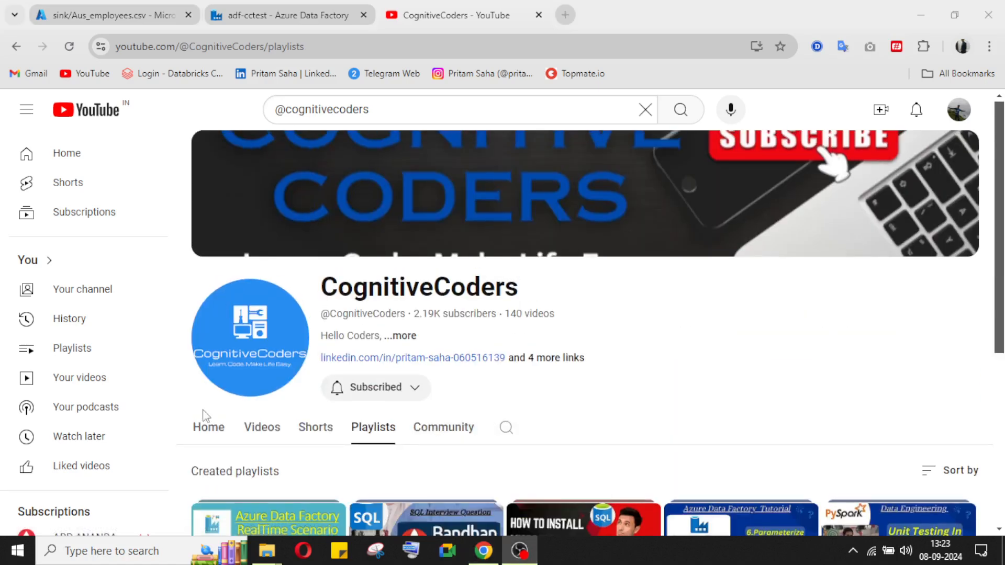